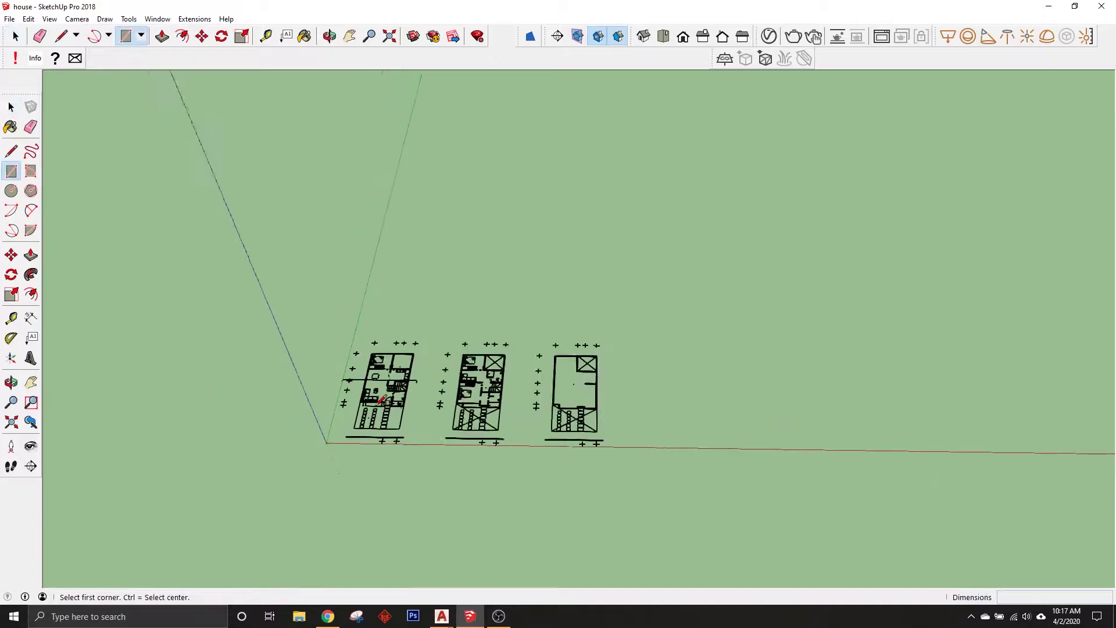
Step: Finish the rectangle above the plans, then select it and check its context options
click(766, 152)
key(space)
click(500, 284)
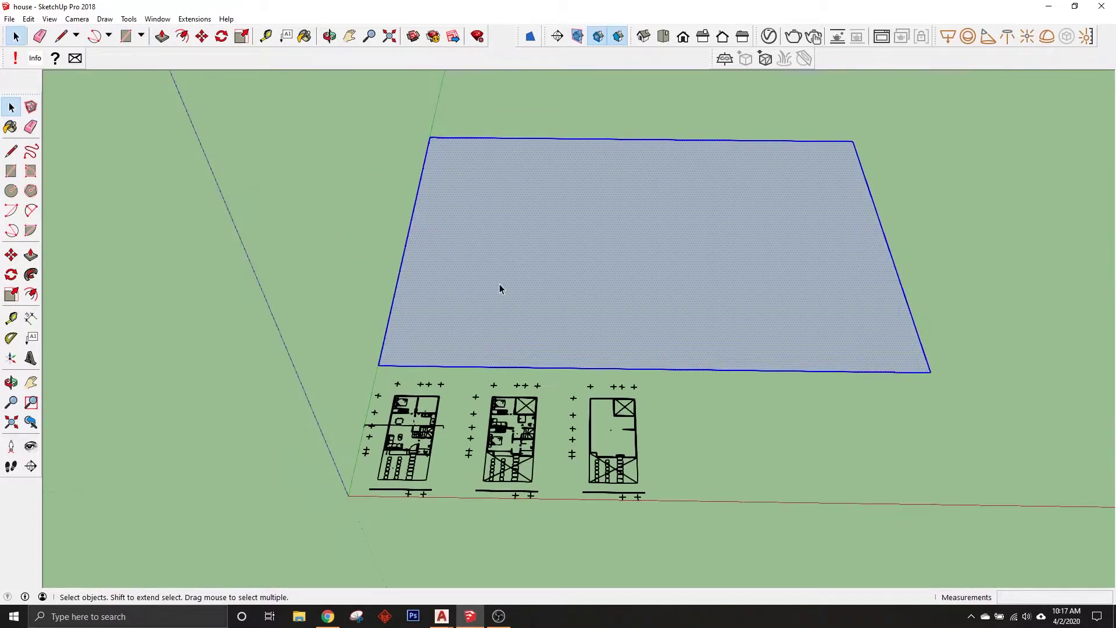
scroll(523, 349, up, 5)
right_click(541, 283)
key(Escape)
click(374, 210)
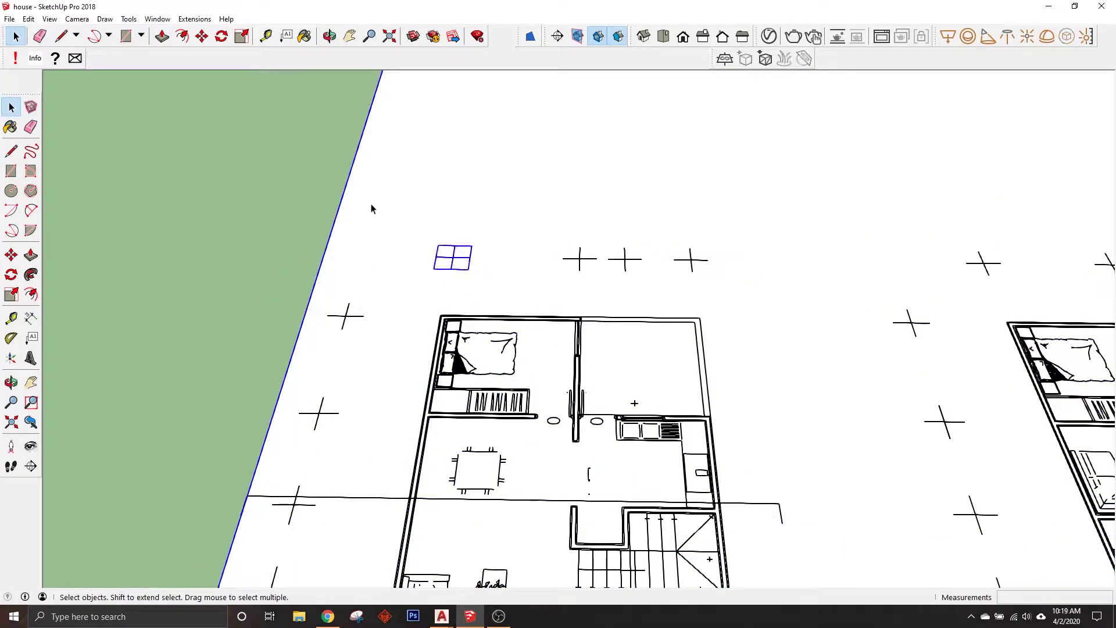
scroll(632, 264, down, 1)
scroll(620, 273, down, 3)
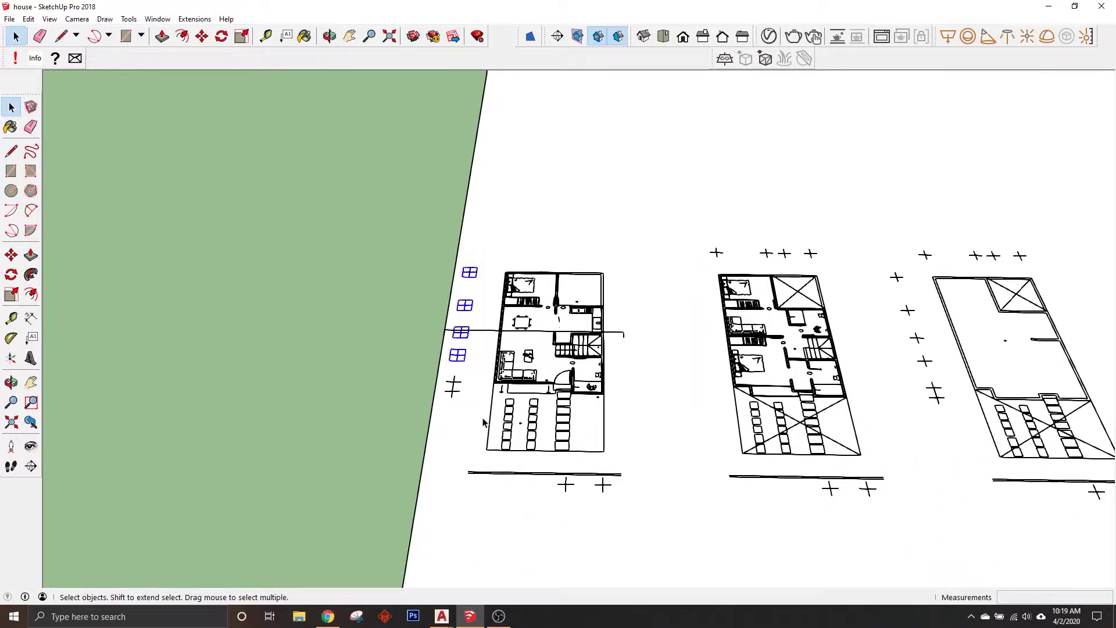
Step: Pull the first floor plan's bedroom wall faces up to 8'6" walls
key(p)
scroll(472, 413, up, 5)
scroll(374, 296, down, 2)
drag(378, 256, 384, 199)
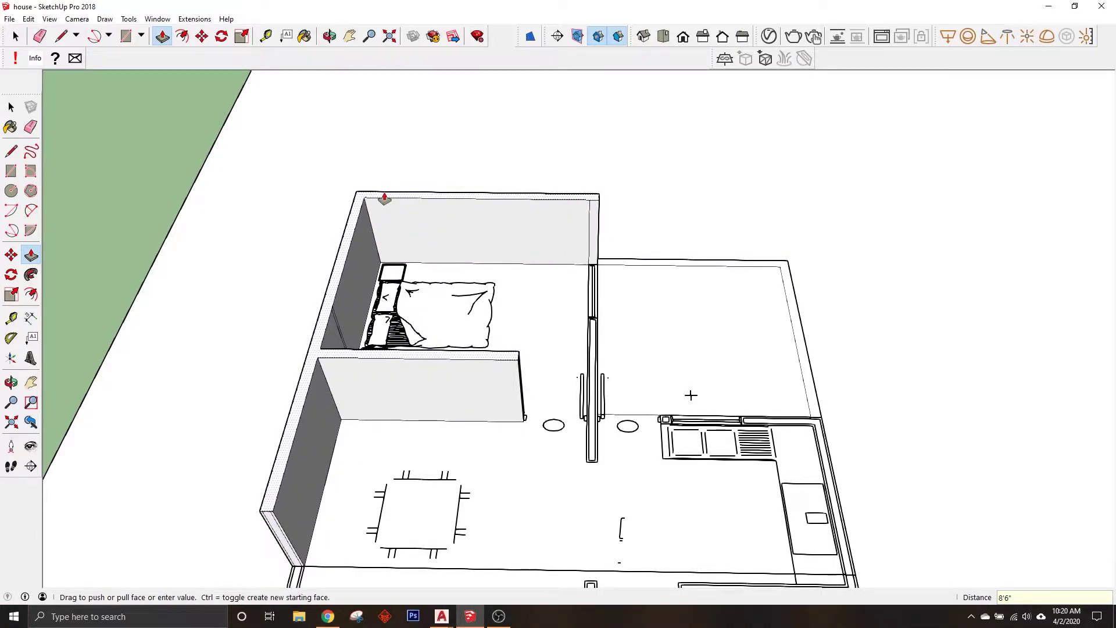
Step: Erase stray edges and push the thin partition strip up to full 8' 6" height
scroll(517, 304, up, 5)
scroll(517, 304, up, 3)
key(e)
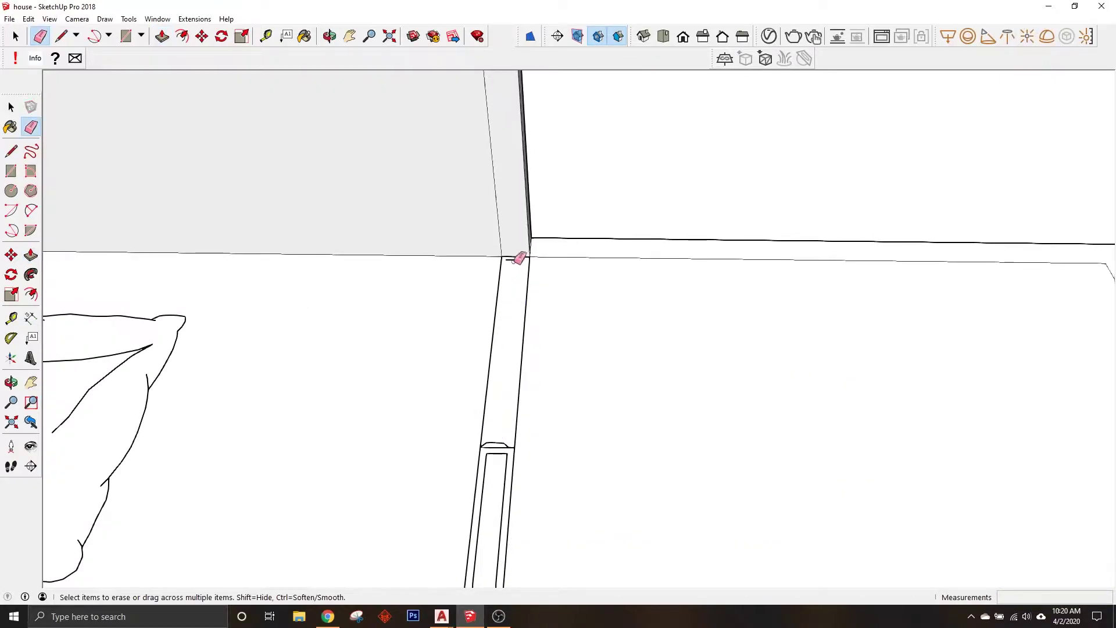
key(p)
key(r)
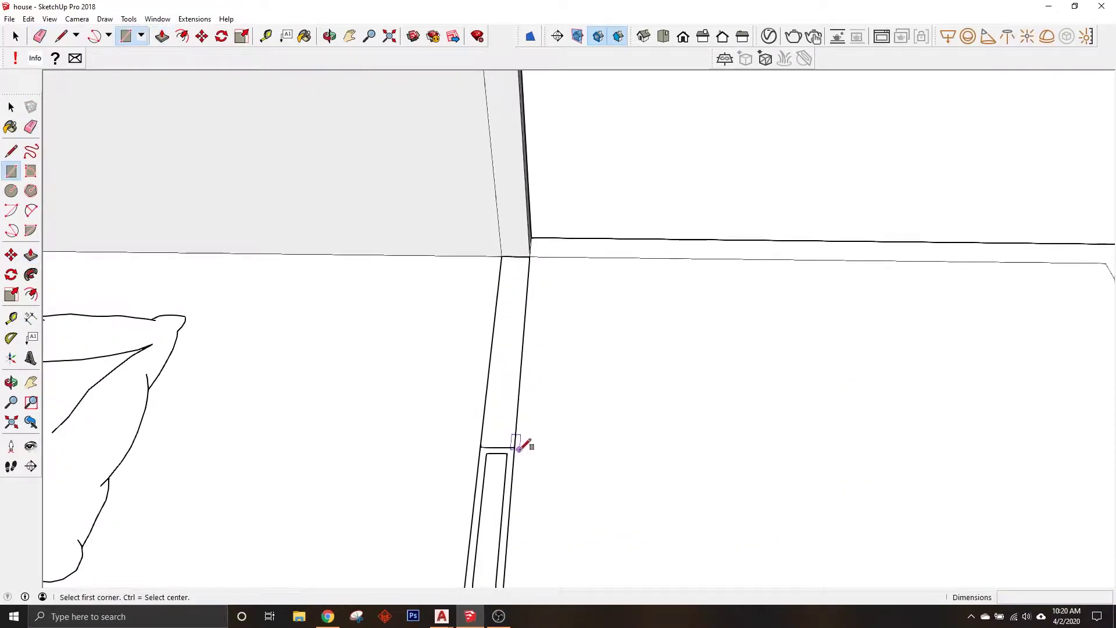
key(p)
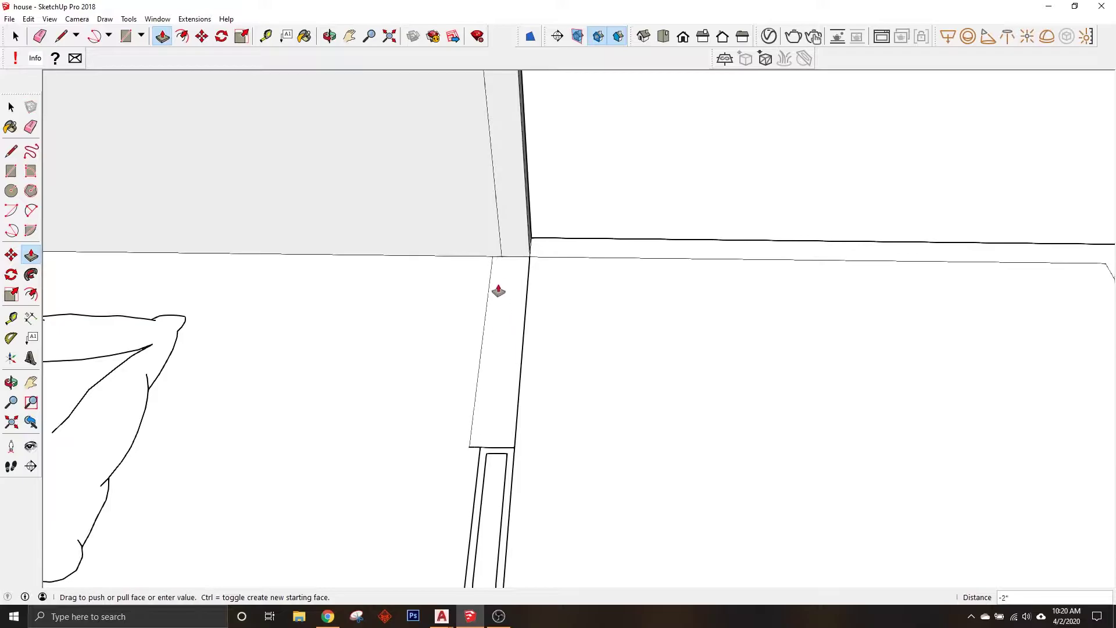
scroll(511, 325, down, 3)
scroll(493, 273, down, 2)
click(496, 285)
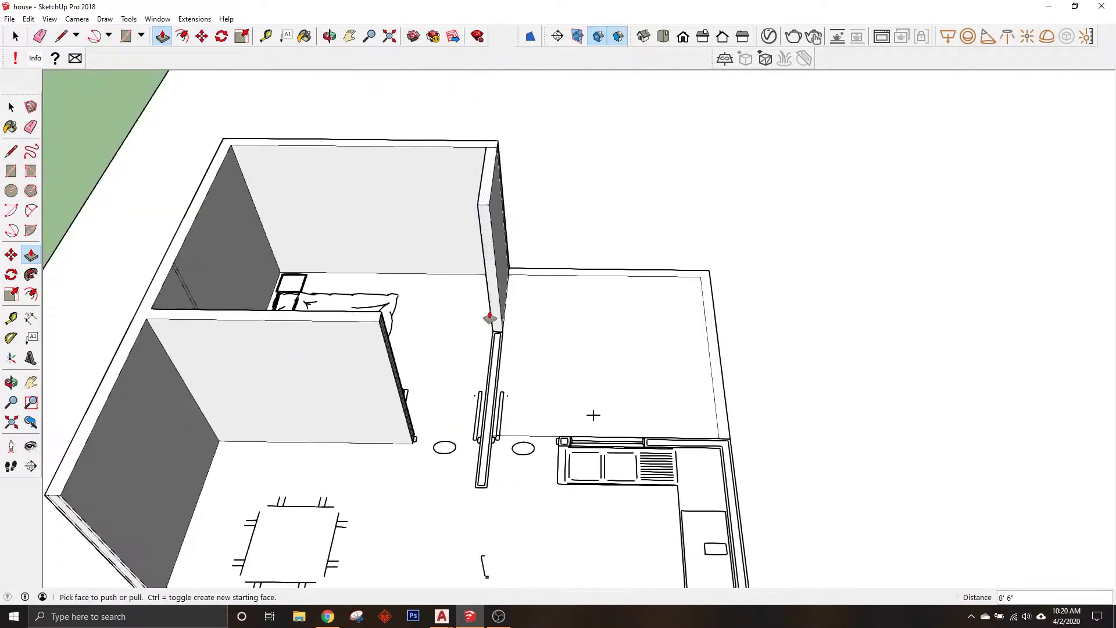
Step: Redraw the partition rectangle, clean up its edges and push/pull it again
scroll(496, 285, up, 2)
scroll(511, 308, up, 2)
key(r)
scroll(523, 308, down, 2)
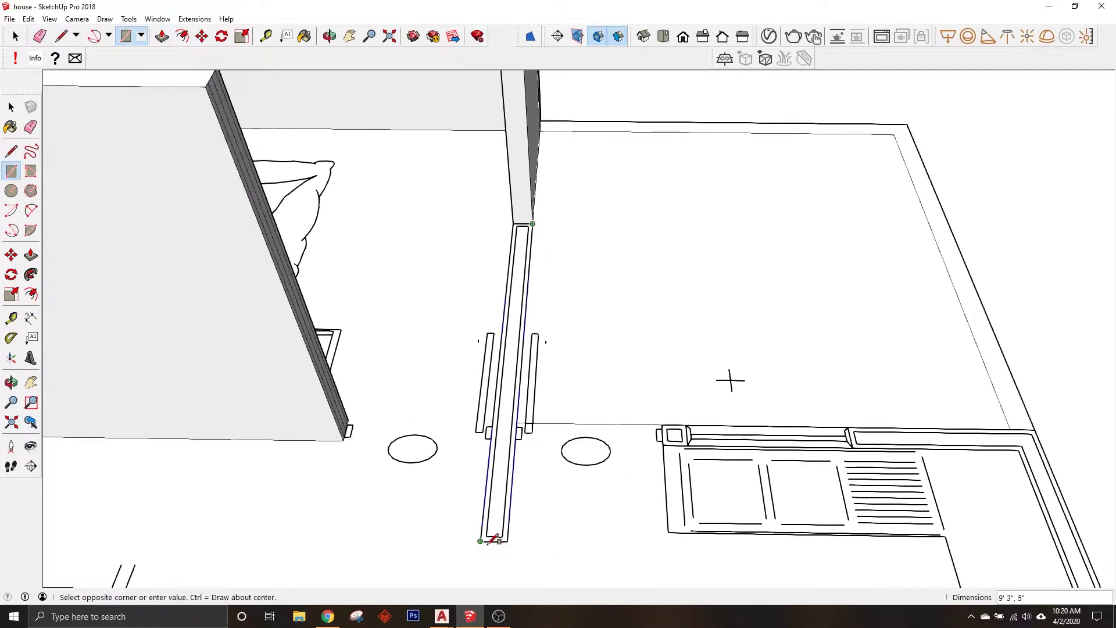
scroll(490, 536, up, 1)
key(e)
key(p)
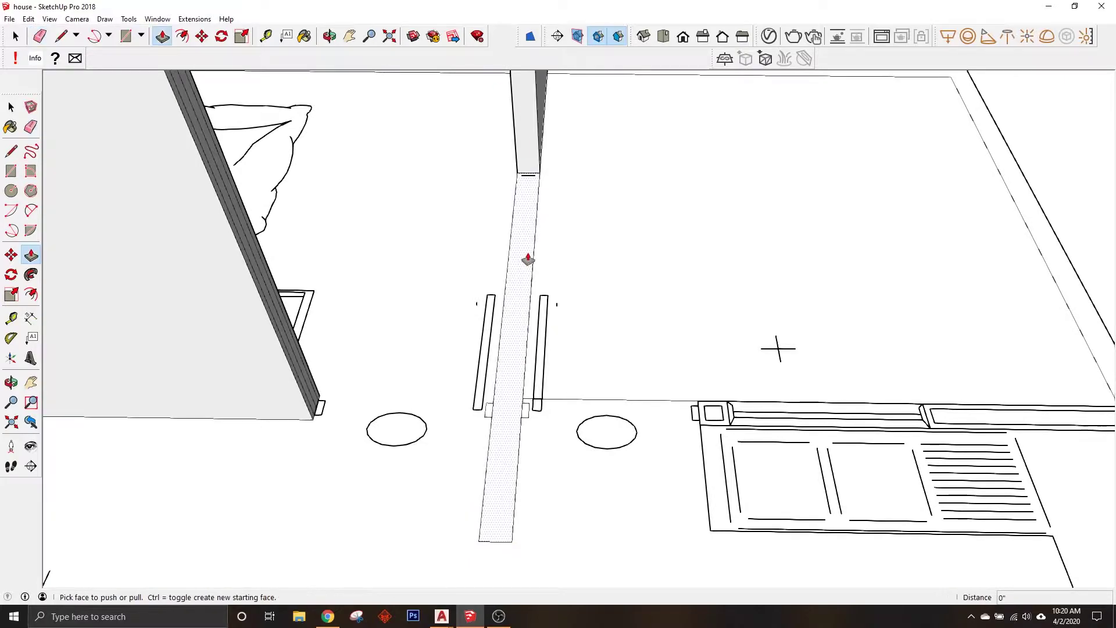
scroll(399, 149, down, 5)
scroll(436, 281, down, 2)
scroll(587, 233, up, 3)
scroll(587, 234, up, 2)
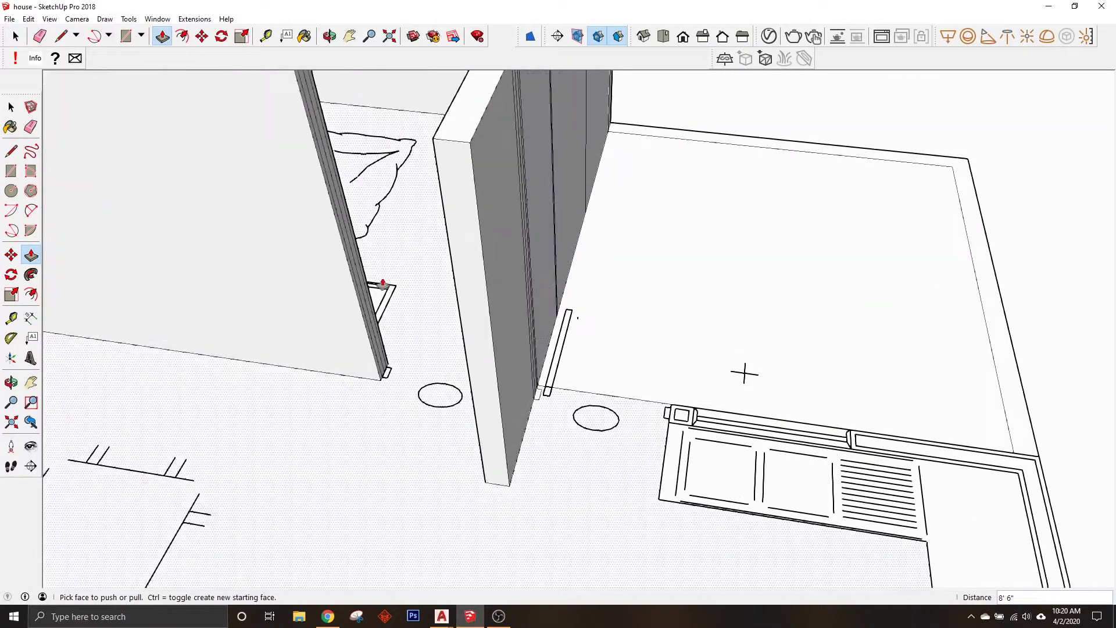
scroll(547, 384, down, 5)
Step: Select the back wall face with its edges and orbit to a near top-down bedroom view
key(o)
scroll(543, 359, up, 5)
key(space)
scroll(543, 359, down, 3)
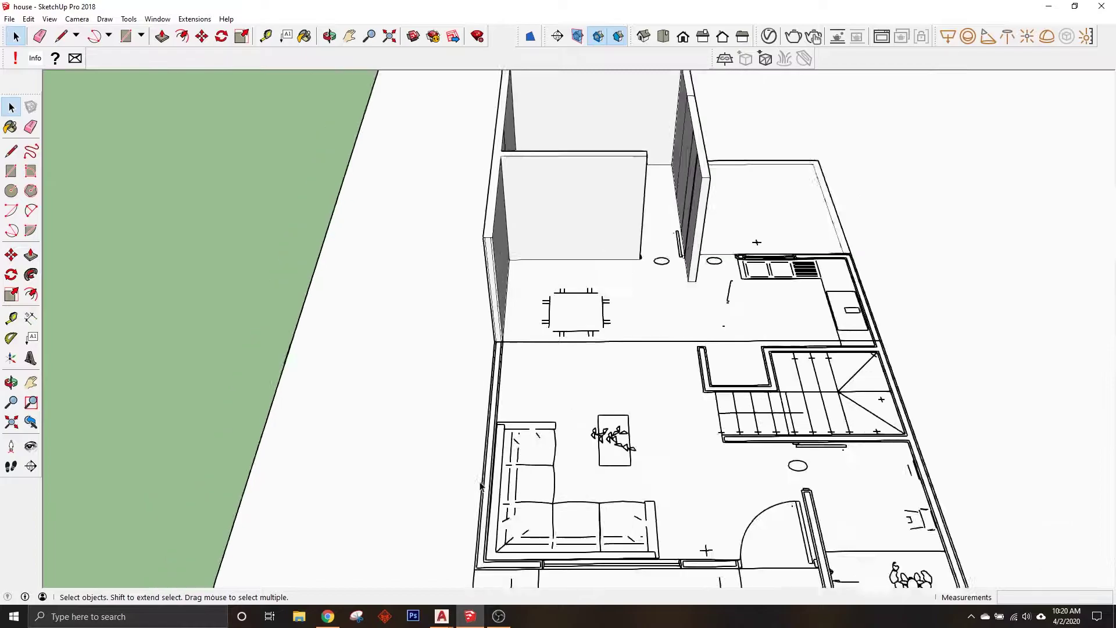
click(583, 232)
double_click(593, 145)
scroll(650, 235, down, 1)
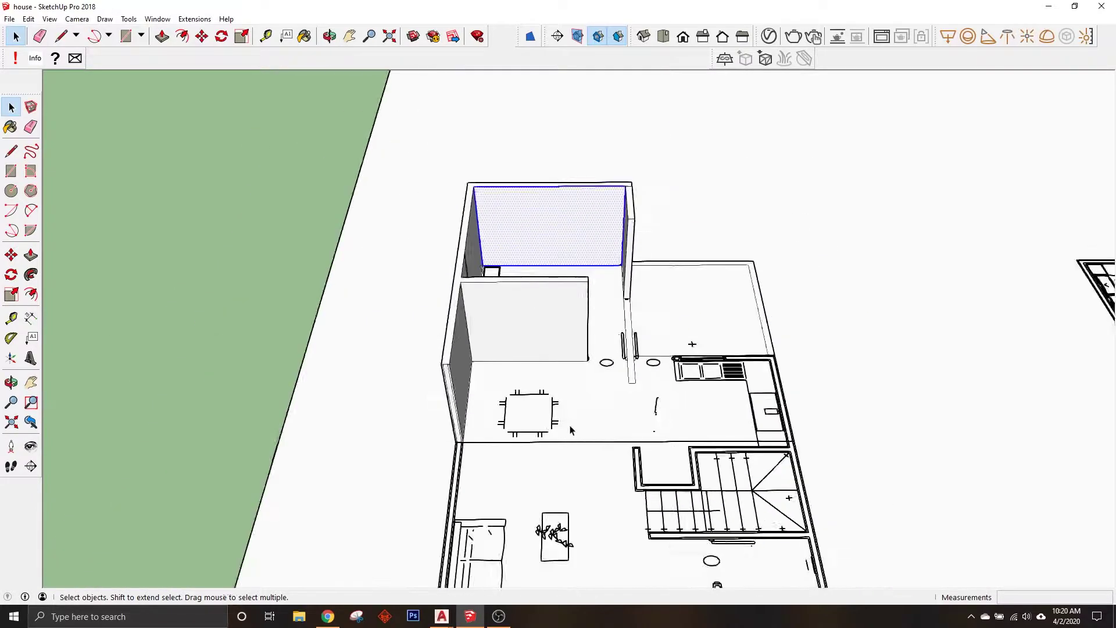
scroll(616, 361, up, 2)
scroll(613, 367, up, 2)
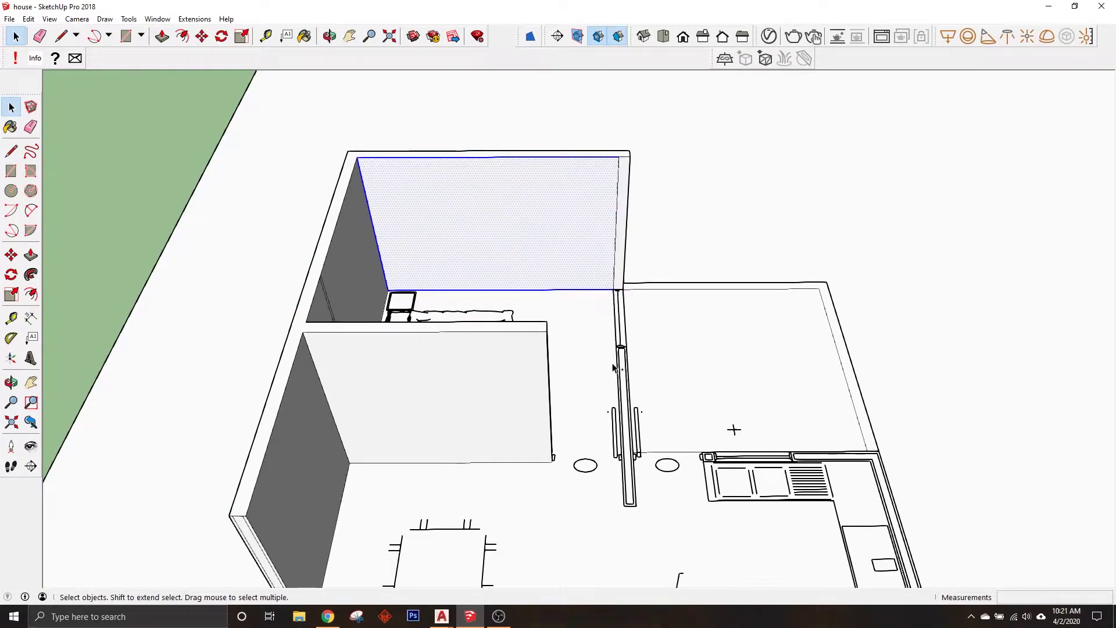
middle_drag(613, 368, 341, 268)
scroll(342, 268, up, 2)
Step: Select the bedroom walls, make them a group and open the group for editing
key(space)
double_click(400, 288)
right_click(400, 286)
click(434, 388)
double_click(399, 256)
key(p)
click(399, 256)
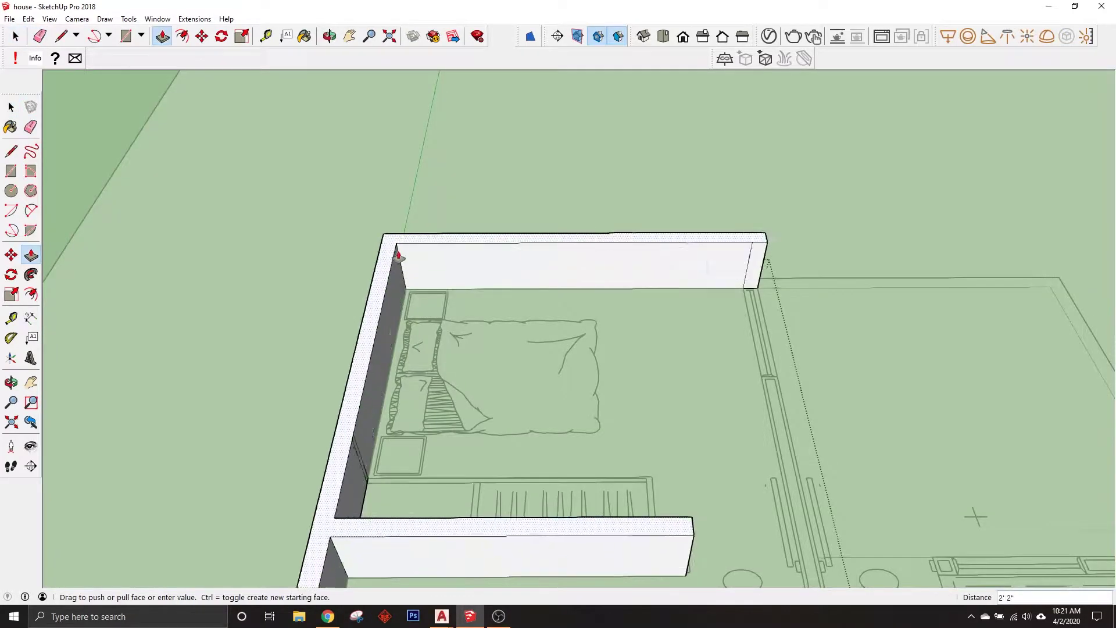
Step: Confirm the full wall height and start extending a wall end face
key(Return)
scroll(500, 294, up, 3)
click(500, 294)
scroll(512, 343, down, 1)
scroll(512, 343, up, 2)
scroll(517, 345, up, 1)
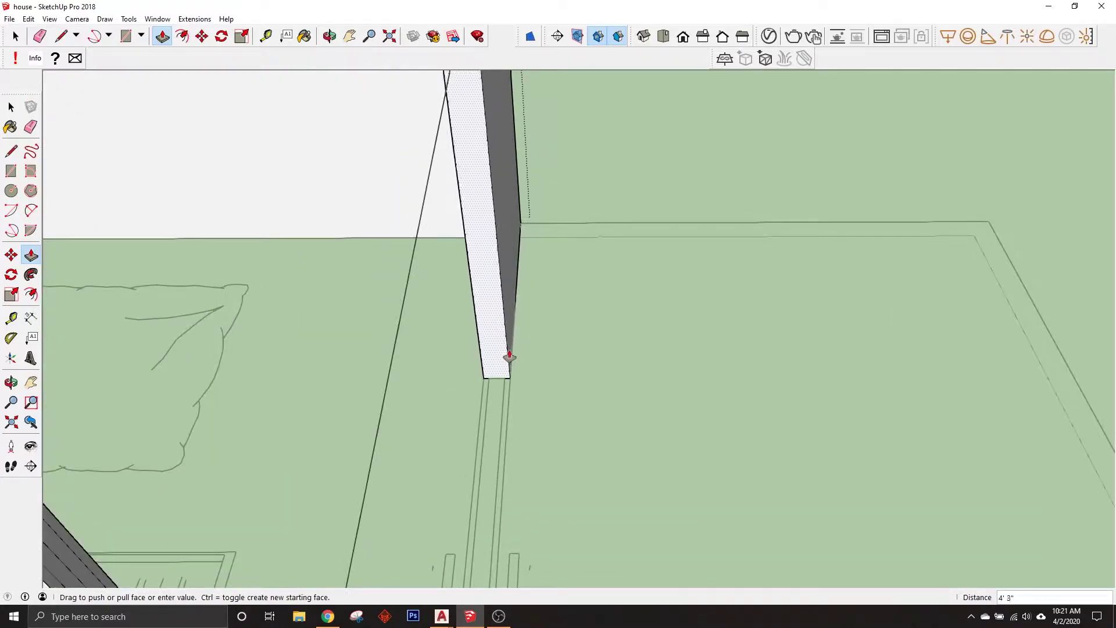
scroll(494, 364, down, 4)
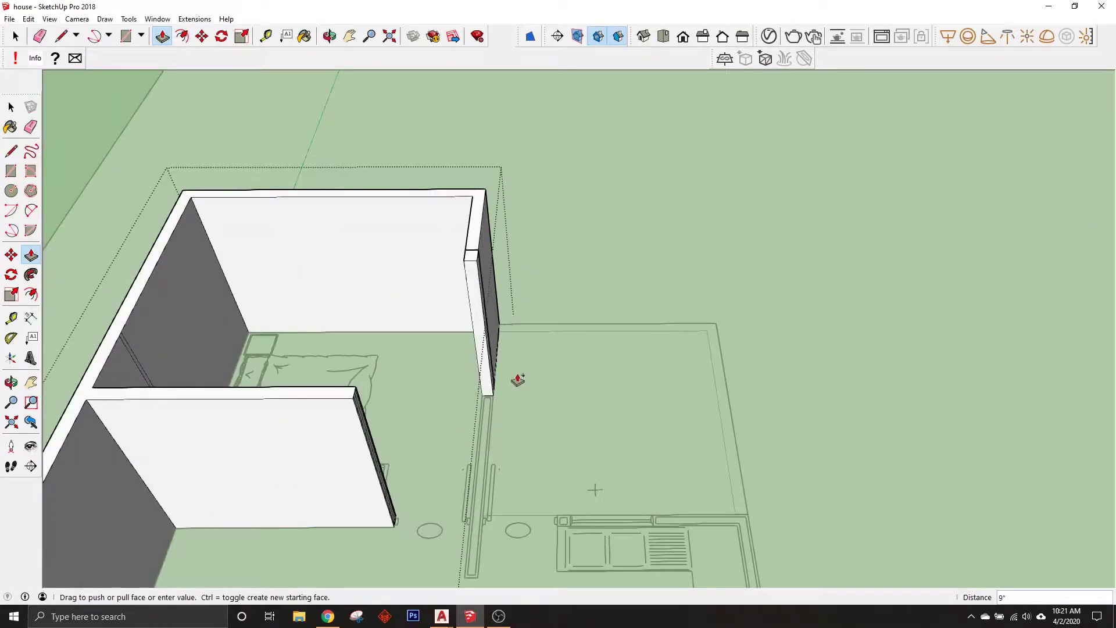
Step: Orbit to a new angle on the wall end and push it outward
mouse_move(509, 363)
middle_down()
mouse_move(259, 406)
mouse_move(475, 439)
middle_up()
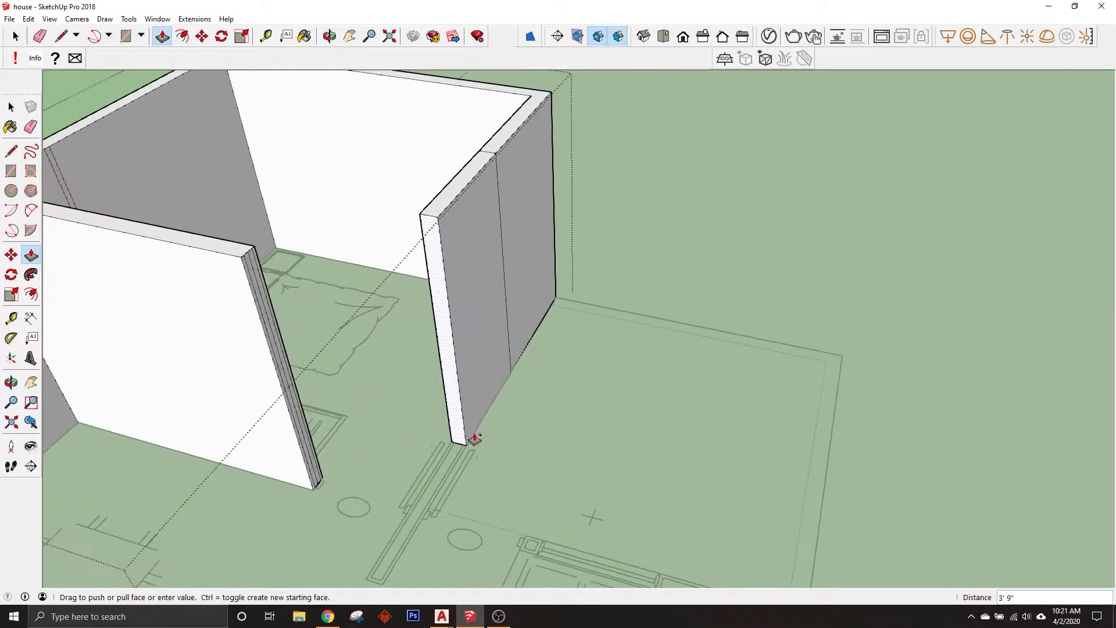
scroll(394, 553, down, 3)
scroll(608, 343, down, 2)
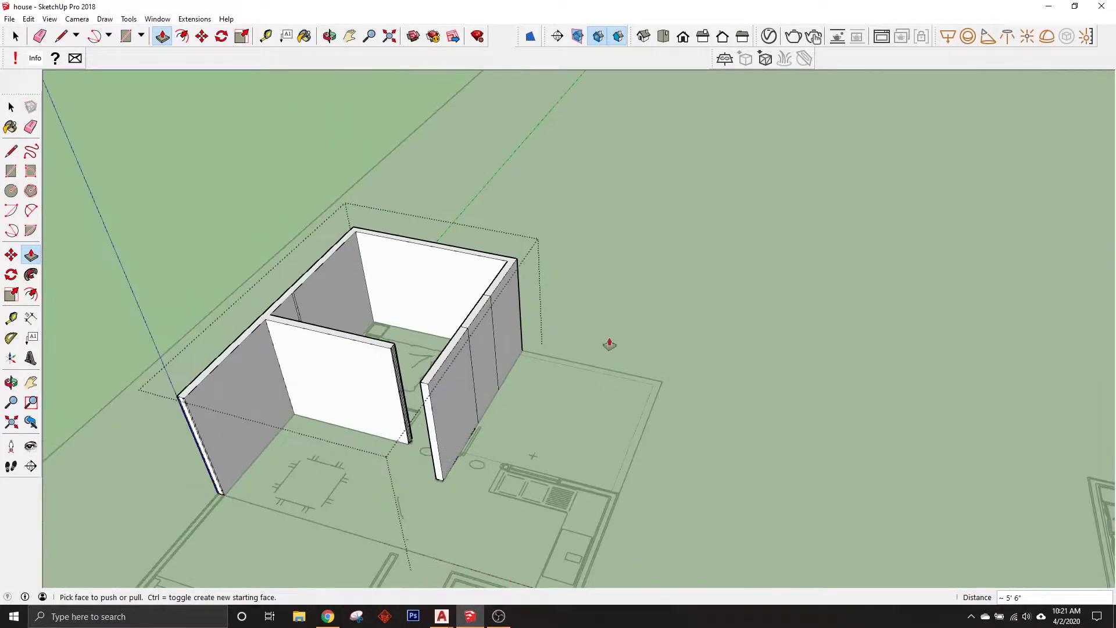
middle_drag(608, 344, 232, 478)
scroll(438, 380, up, 5)
scroll(433, 358, up, 3)
click(436, 372)
scroll(433, 378, down, 2)
scroll(408, 390, down, 2)
scroll(466, 291, down, 3)
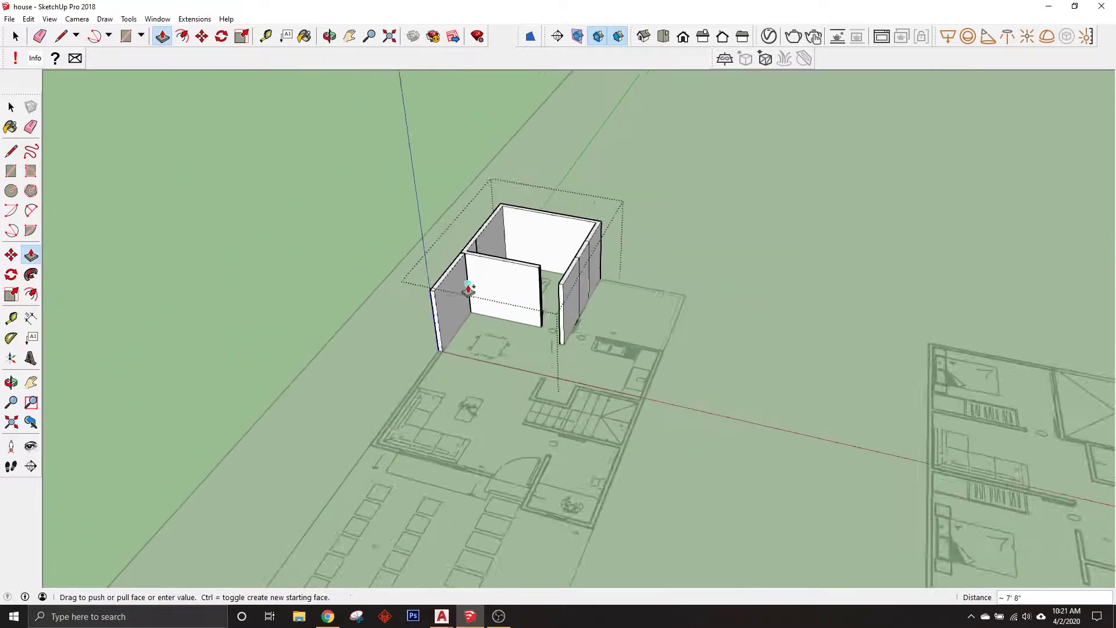
scroll(386, 457, up, 6)
Step: Extend two more wall ends outward along the plan outline
click(375, 458)
scroll(395, 460, down, 2)
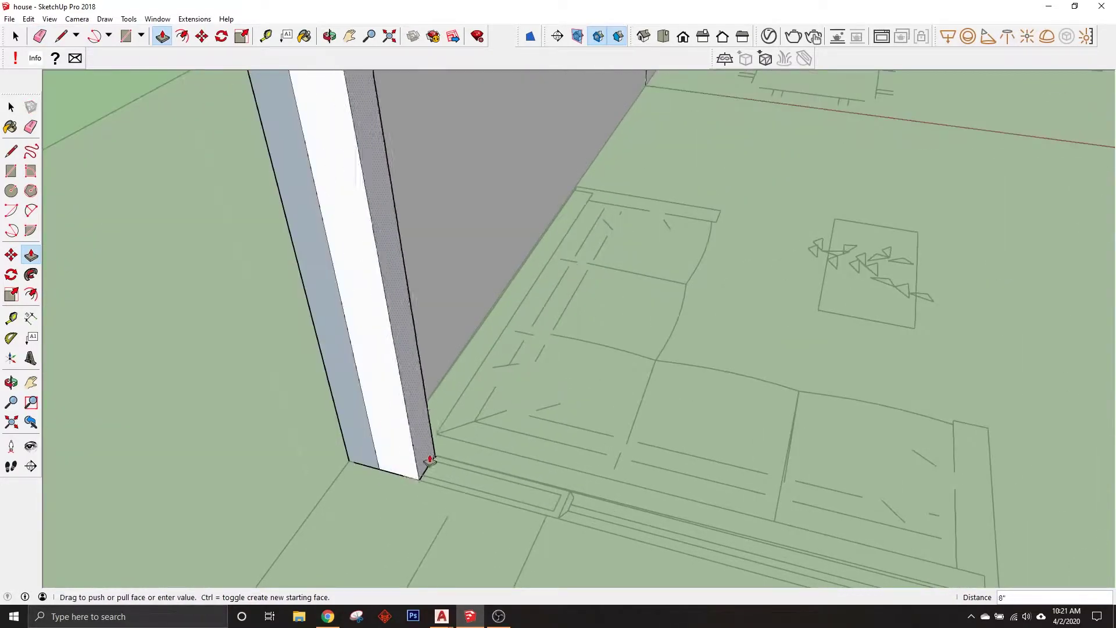
scroll(561, 497, down, 3)
scroll(691, 561, up, 4)
click(700, 538)
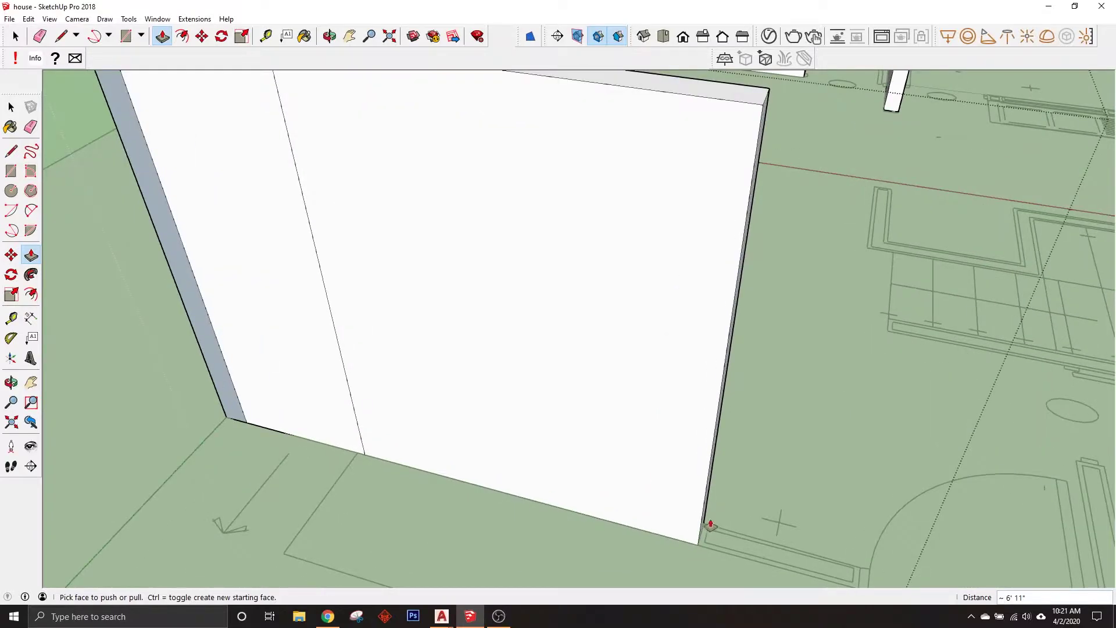
scroll(543, 423, down, 3)
click(543, 430)
click(657, 535)
scroll(384, 327, down, 3)
scroll(384, 327, down, 2)
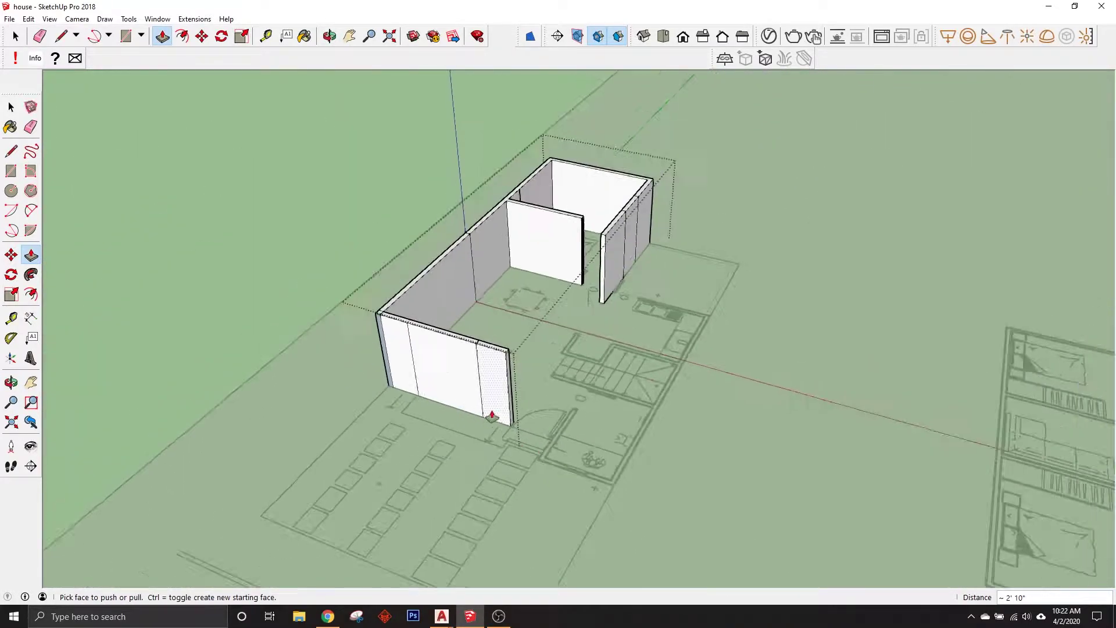
Step: Push the next wall end outward by about 2' 7"
click(499, 416)
click(498, 393)
scroll(441, 352, up, 3)
scroll(517, 463, up, 2)
click(517, 463)
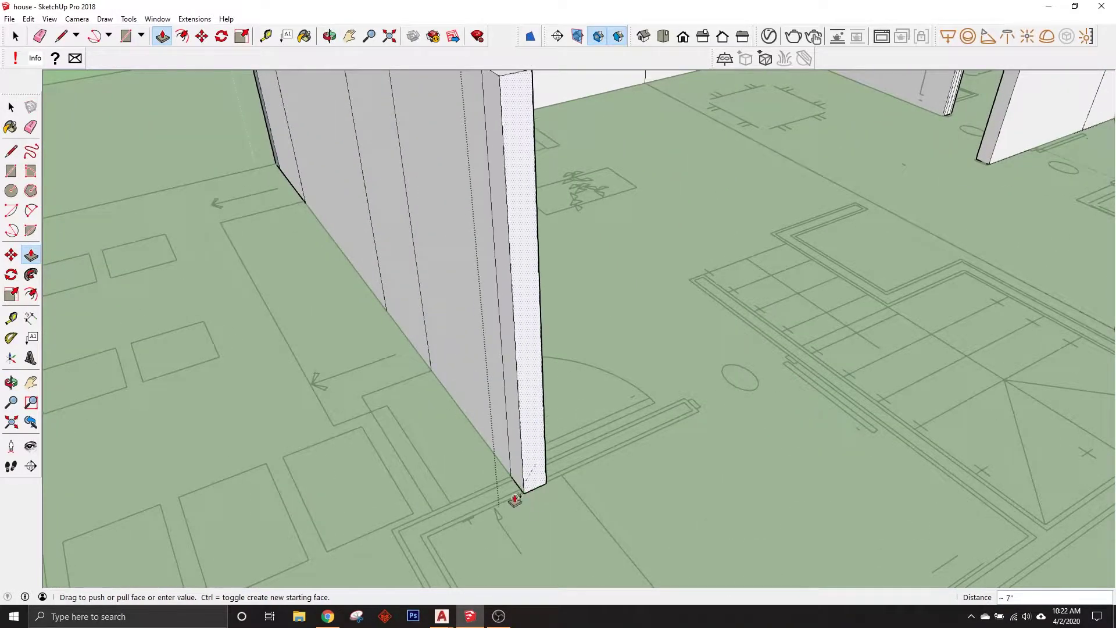
scroll(511, 482, down, 3)
click(405, 484)
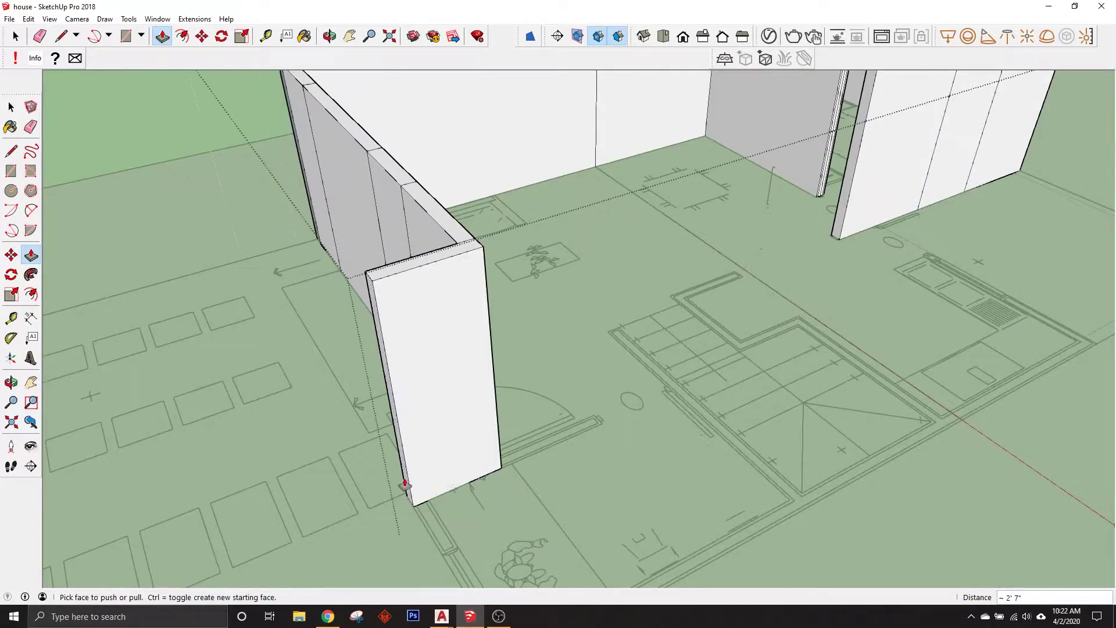
Step: Finish that wall end and add a short extension to another wall end
scroll(441, 519, up, 3)
scroll(414, 483, down, 2)
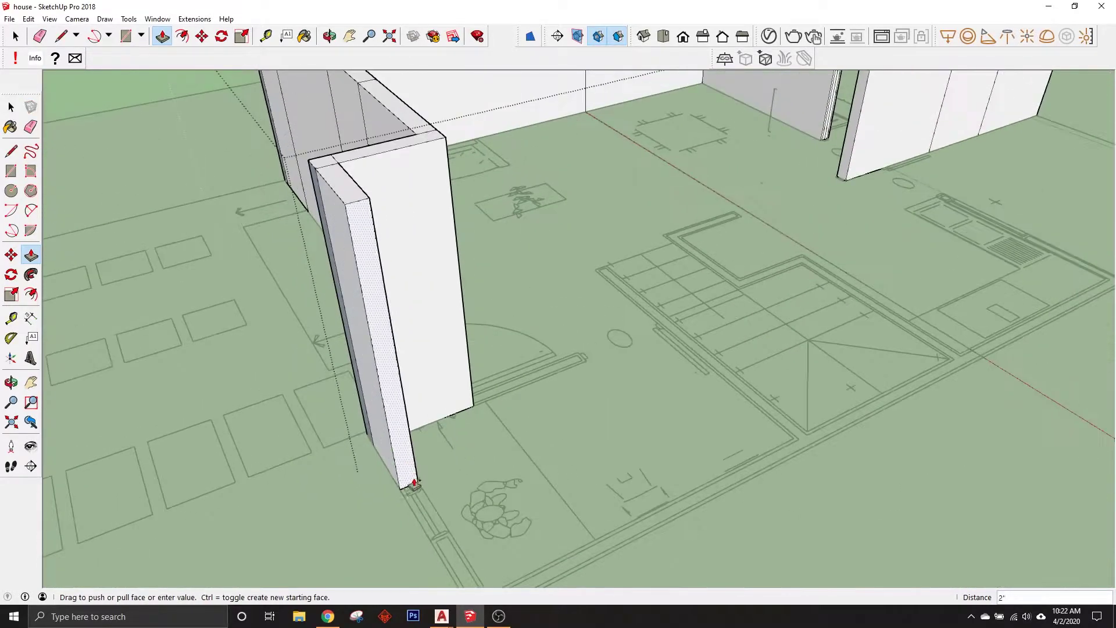
scroll(406, 484, down, 2)
scroll(418, 474, up, 3)
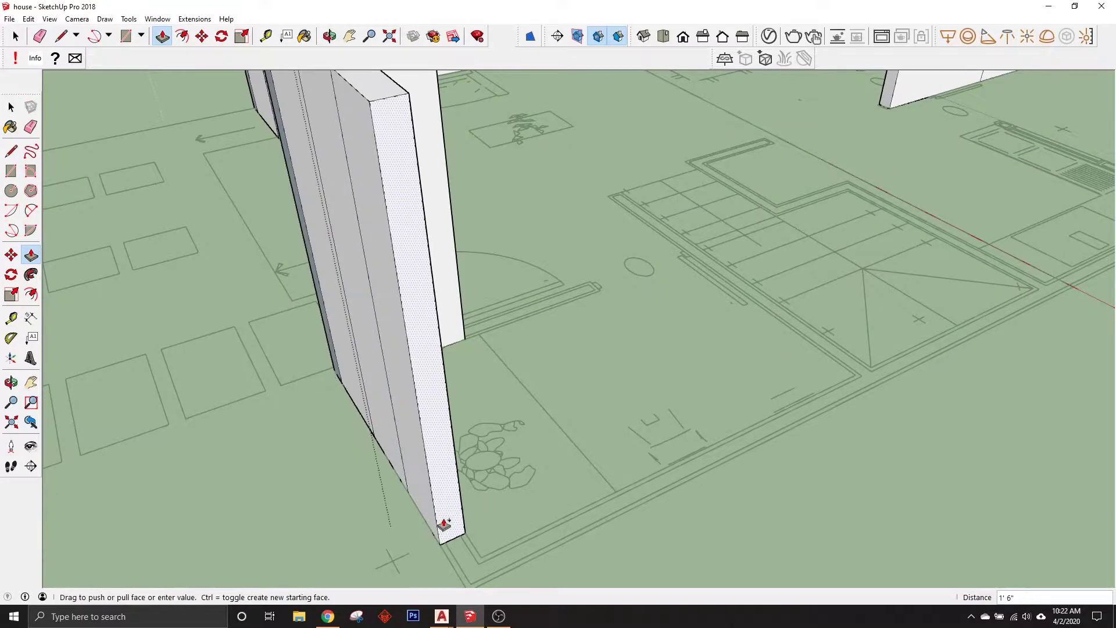
scroll(443, 526, down, 3)
click(498, 508)
scroll(498, 508, up, 3)
click(464, 525)
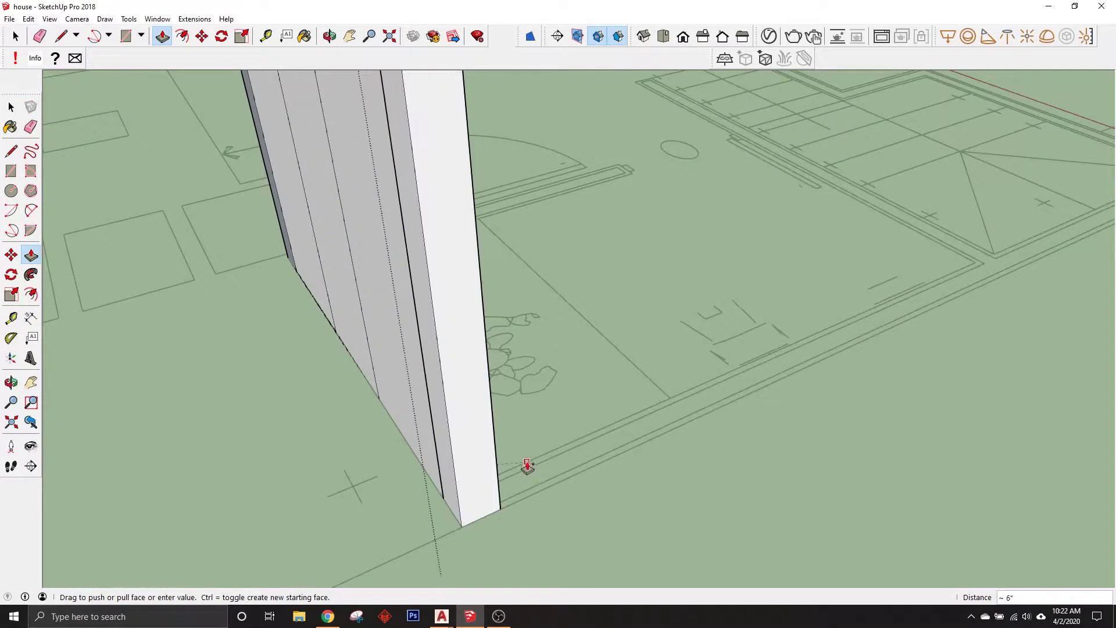
click(524, 469)
scroll(706, 506, down, 3)
scroll(707, 506, down, 3)
Step: Stretch a front wall end further out along the plan lines
click(605, 468)
scroll(326, 331, up, 5)
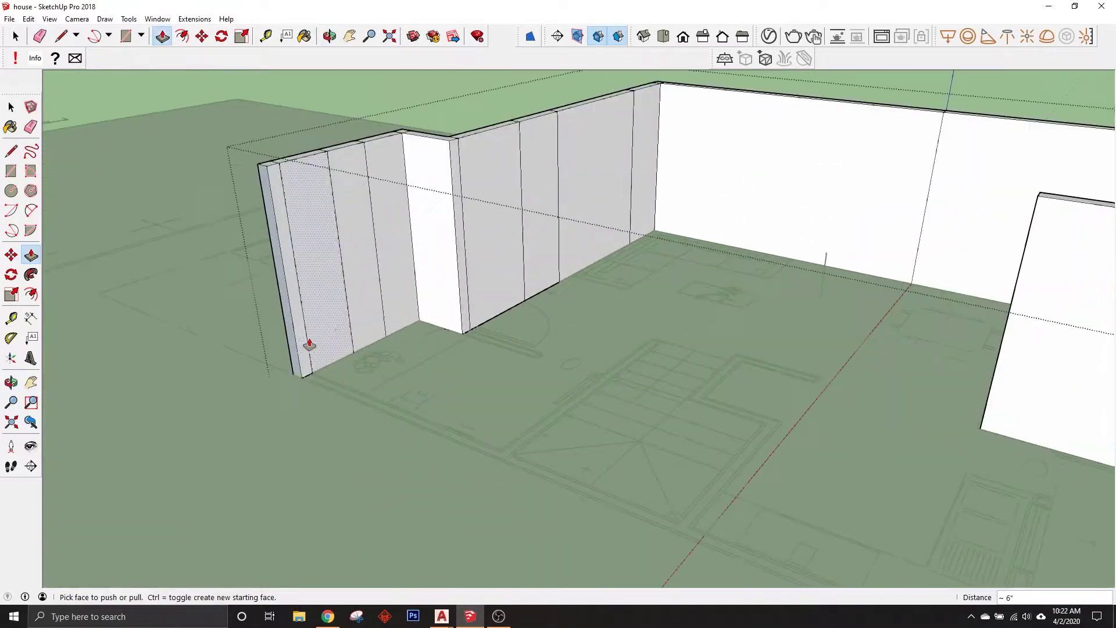
click(378, 400)
scroll(379, 400, down, 3)
scroll(384, 472, up, 3)
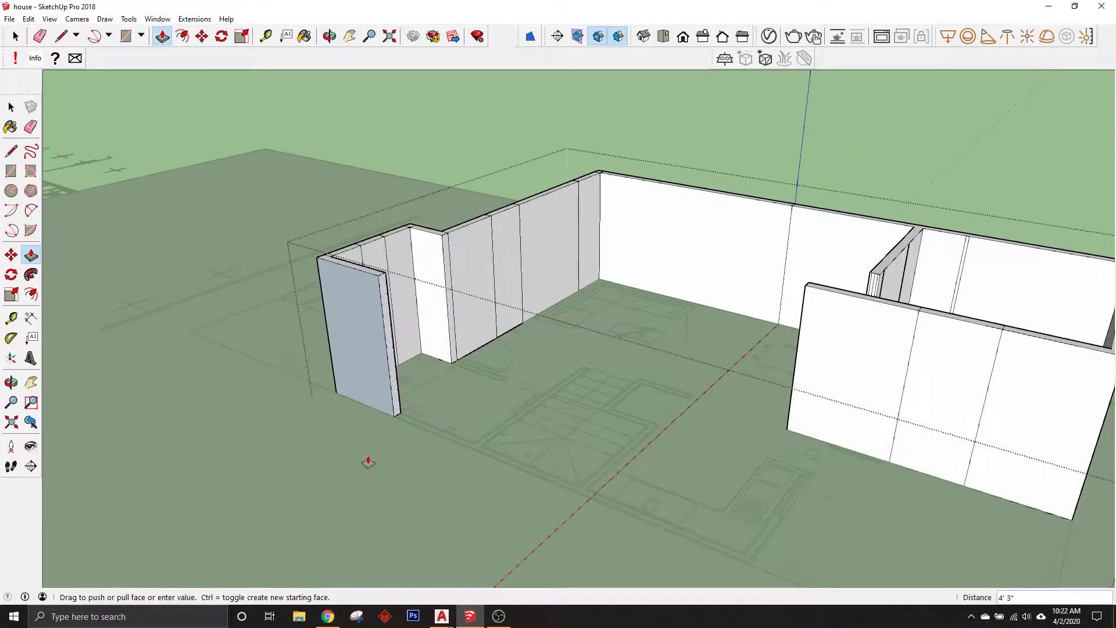
scroll(466, 444, up, 4)
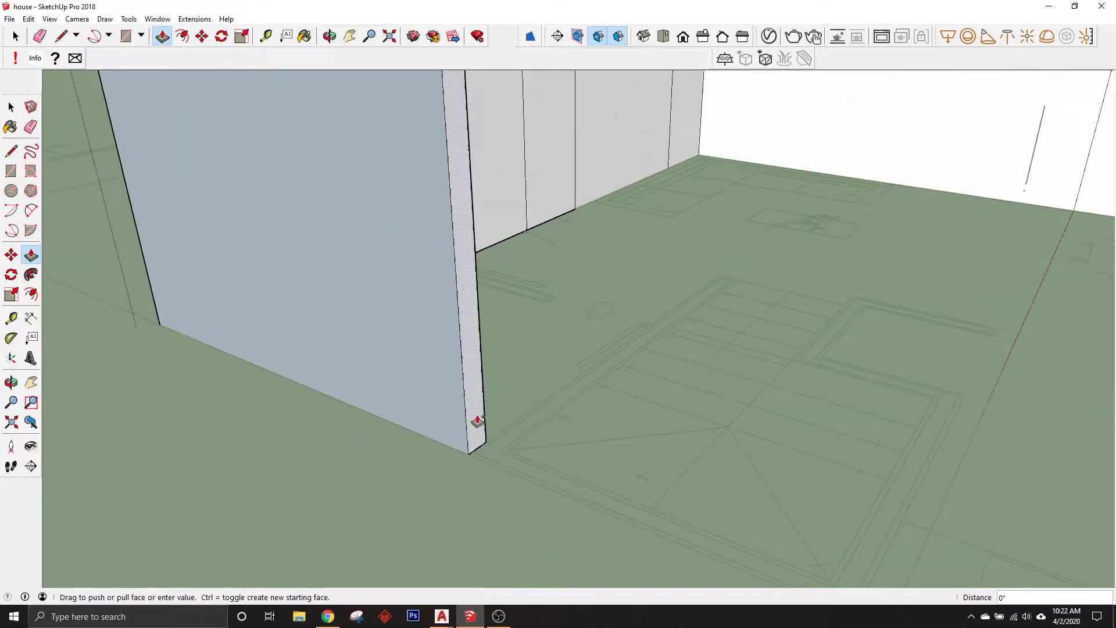
scroll(750, 491, down, 2)
scroll(299, 307, down, 2)
scroll(481, 411, up, 4)
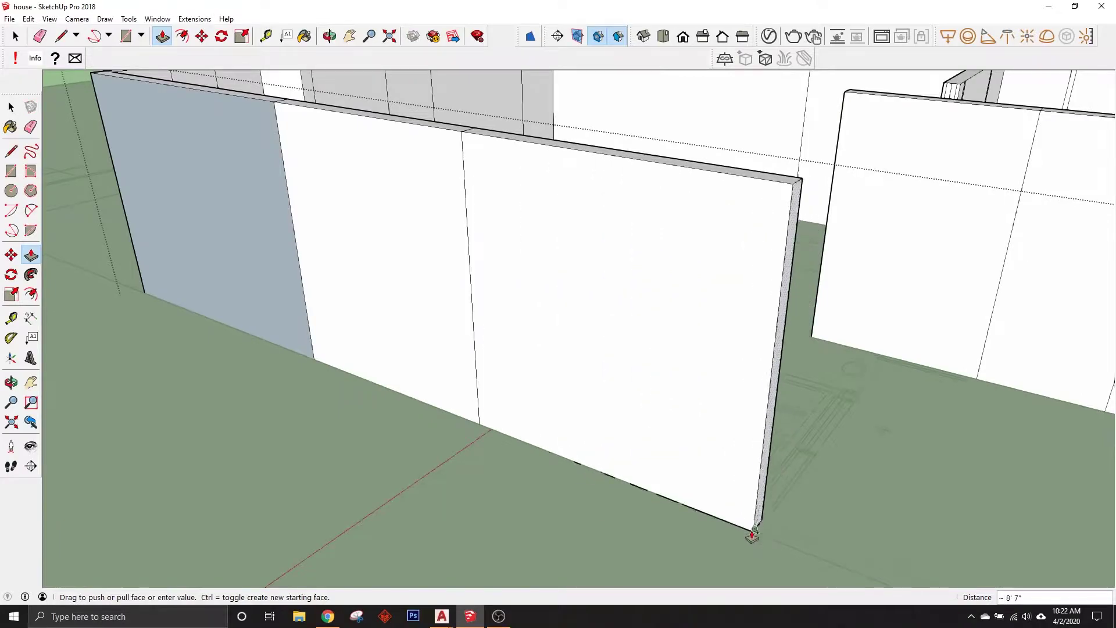
middle_drag(752, 534, 580, 508)
click(553, 528)
scroll(411, 401, down, 3)
scroll(498, 434, up, 4)
Step: Extend the last wall end to close the outline, then orbit out over the whole house
click(500, 436)
click(840, 499)
scroll(499, 480, down, 3)
scroll(448, 490, up, 3)
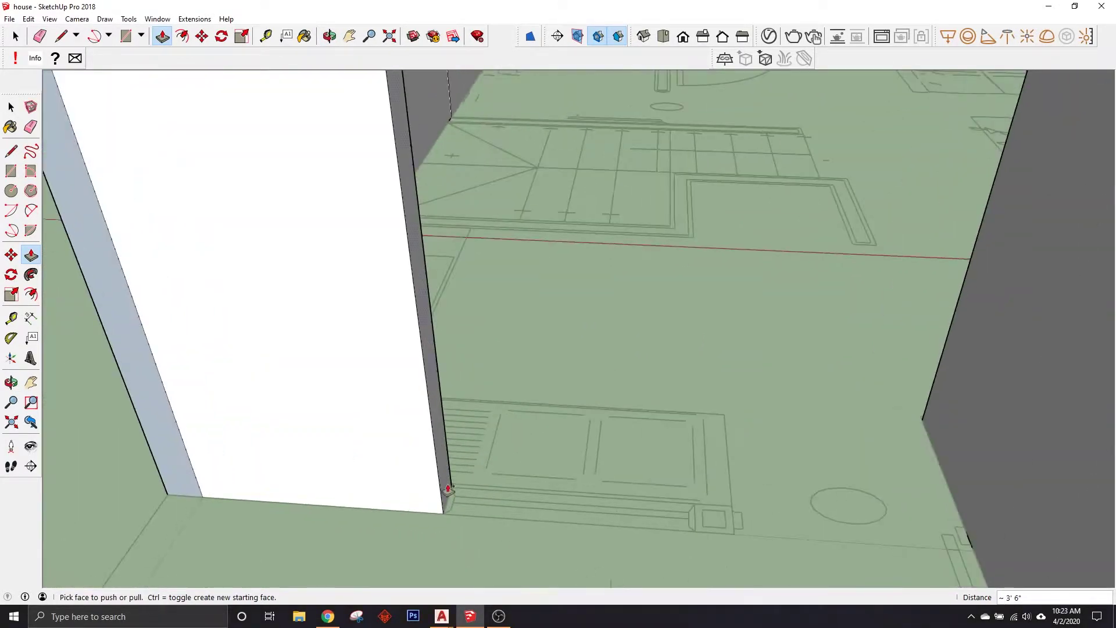
scroll(737, 530, down, 3)
scroll(444, 454, up, 3)
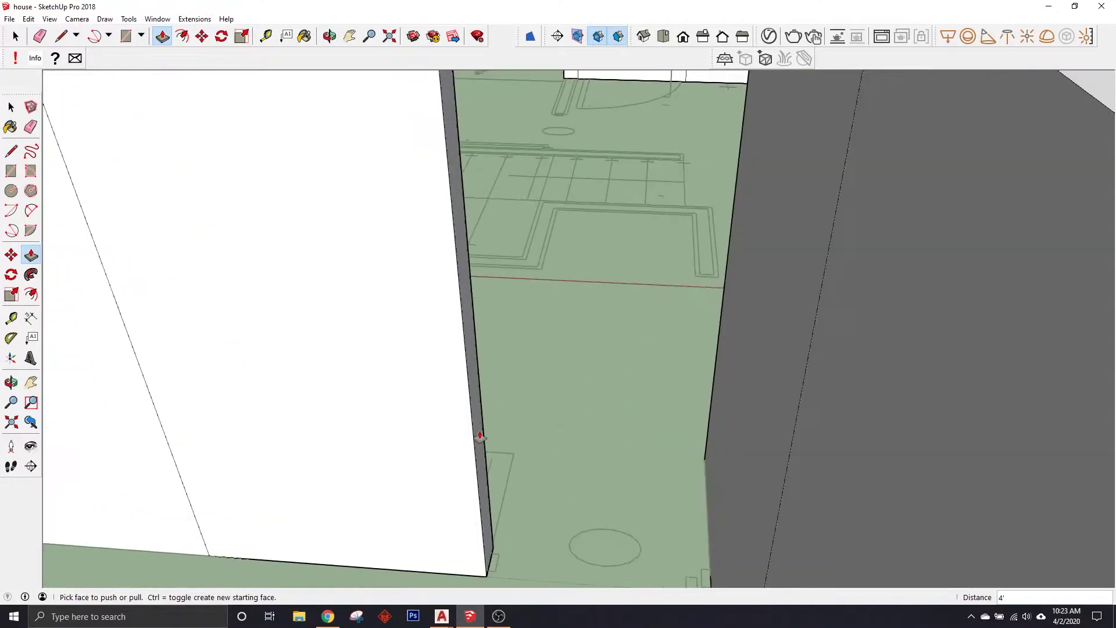
click(832, 391)
scroll(560, 400, down, 3)
scroll(619, 437, down, 3)
middle_drag(618, 437, 98, 152)
scroll(98, 152, up, 2)
click(157, 19)
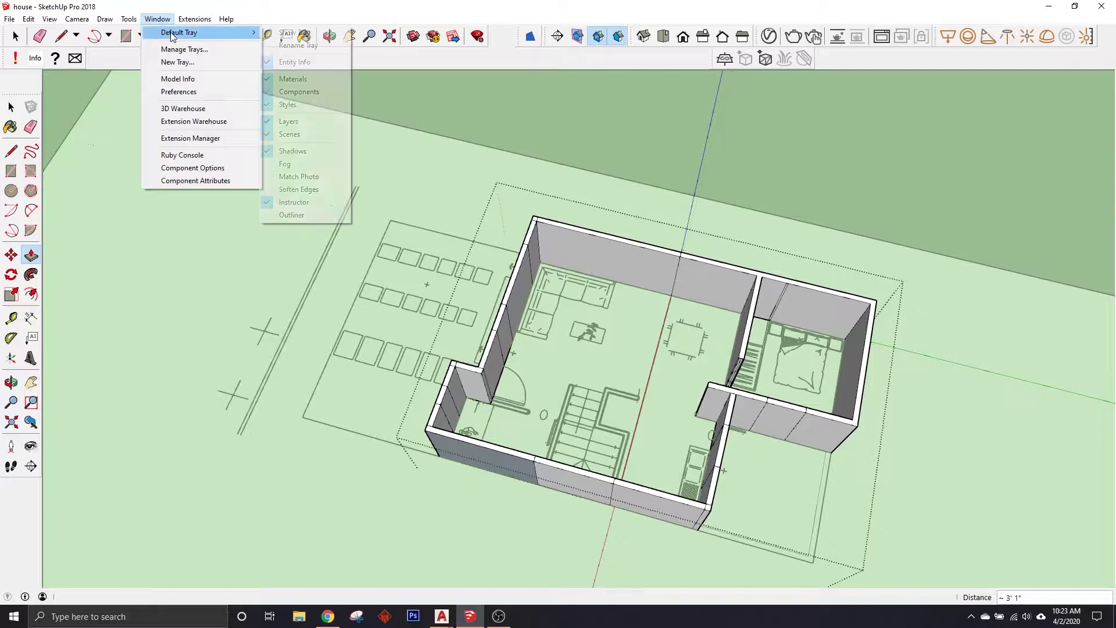
Step: Choose the 0010_Snow colour from the Colors-Named library in the Default Tray's Materials panel
click(291, 33)
click(987, 97)
click(1046, 171)
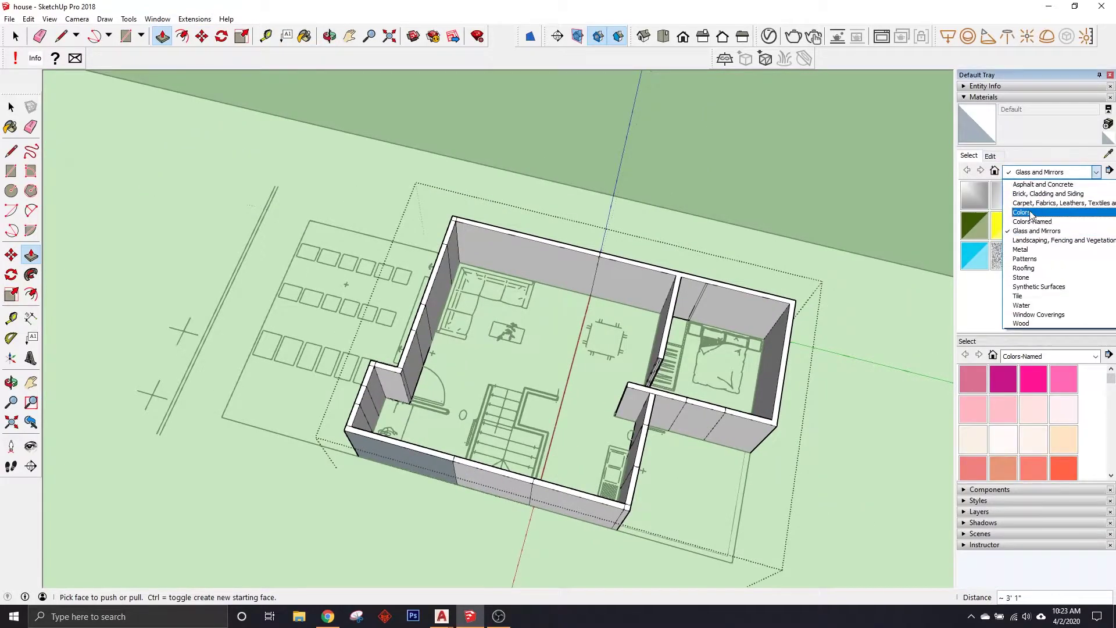
click(1012, 216)
click(1004, 439)
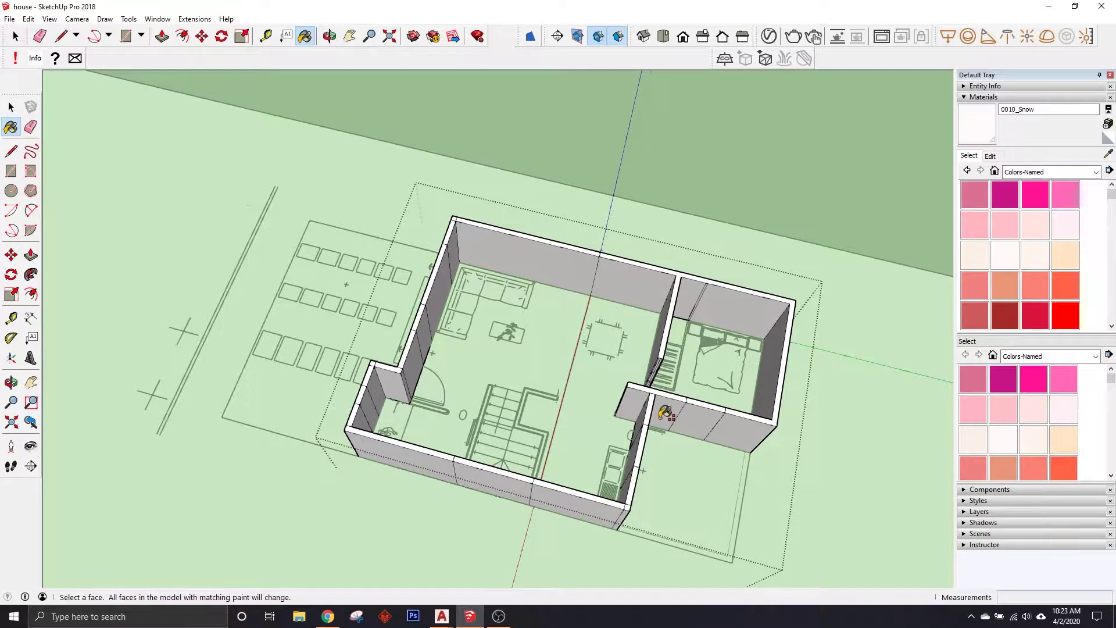
Step: Paint the ground-floor walls 0010_Snow and orbit to see the whole house
scroll(649, 400, up, 5)
key(e)
scroll(686, 348, down, 5)
mouse_move(499, 241)
middle_down()
mouse_move(482, 291)
mouse_move(668, 461)
mouse_move(643, 299)
mouse_move(573, 219)
mouse_move(586, 329)
middle_up()
key(space)
Step: Orbit around the house and select the whole ground floor
scroll(640, 462, up, 3)
scroll(619, 397, up, 3)
scroll(484, 435, down, 6)
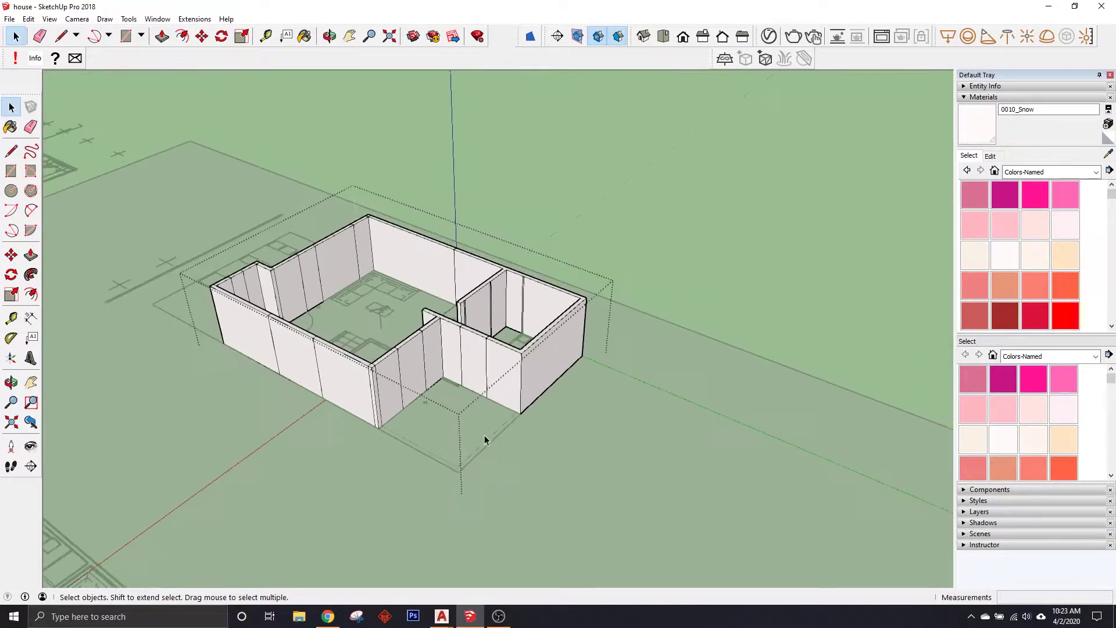
scroll(538, 304, down, 2)
scroll(538, 304, up, 4)
middle_drag(411, 316, 793, 479)
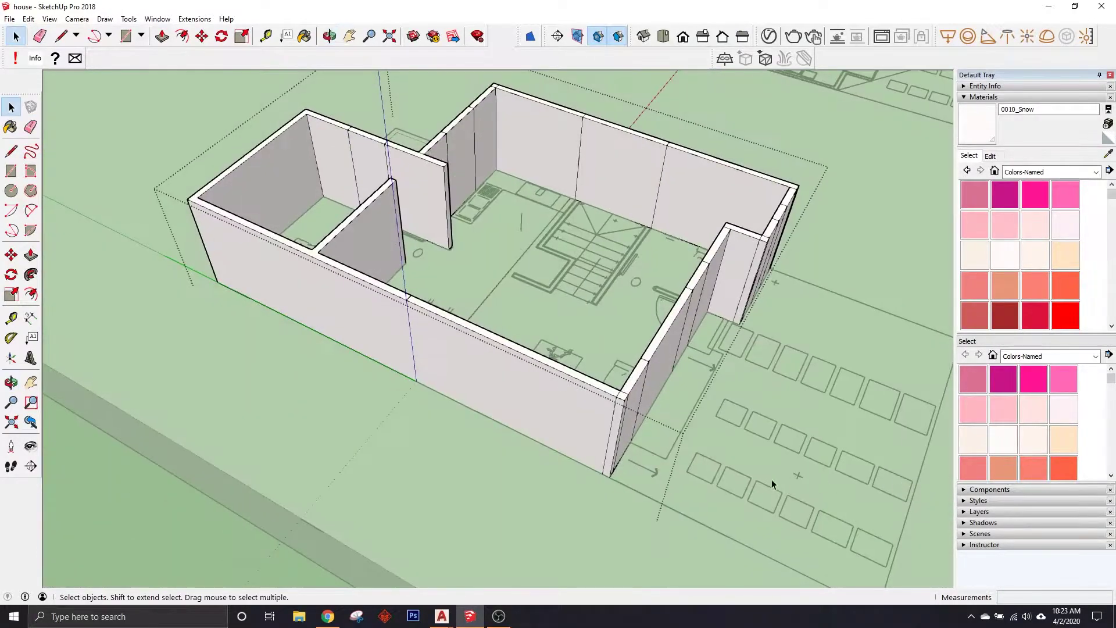
scroll(404, 405, down, 3)
middle_drag(403, 400, 424, 354)
scroll(424, 355, up, 3)
click(424, 355)
Step: Copy the whole ground-floor house onto the second-floor plan with Move
key(m)
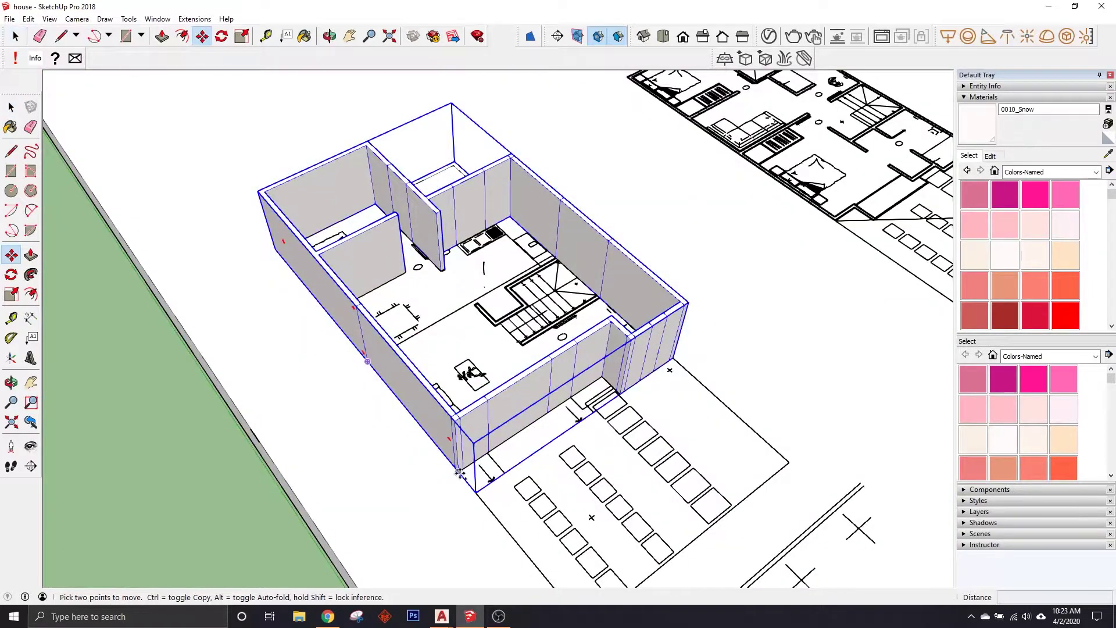
ctrl+click(458, 471)
click(836, 219)
scroll(836, 219, down, 5)
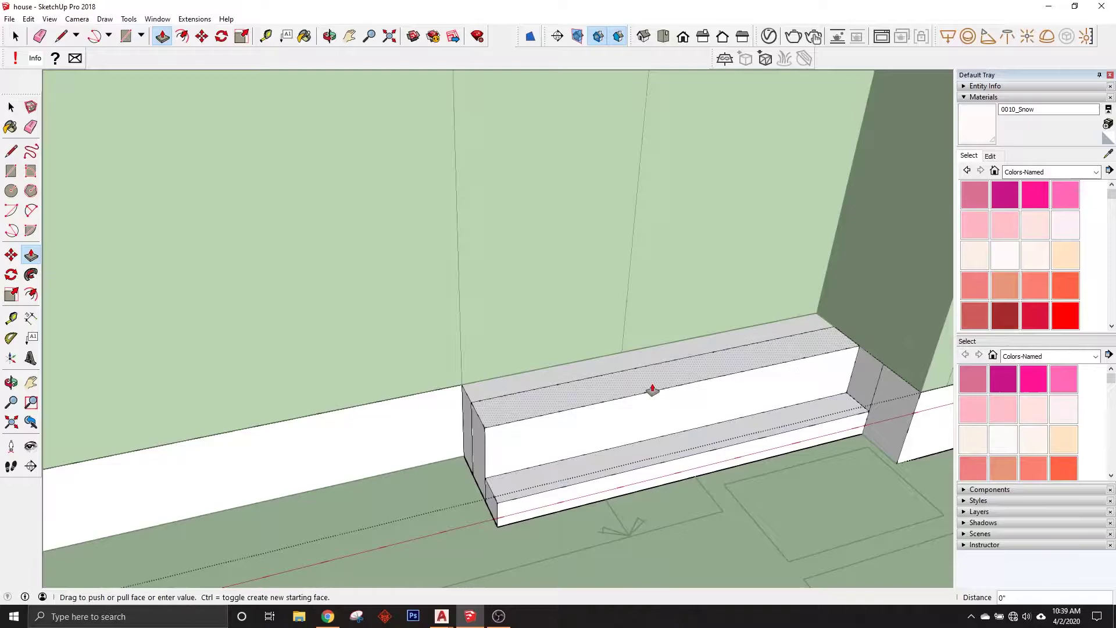
Step: Push and pull the entrance block faces into three stepped treads
click(651, 407)
scroll(651, 407, down, 5)
middle_drag(812, 489, 705, 489)
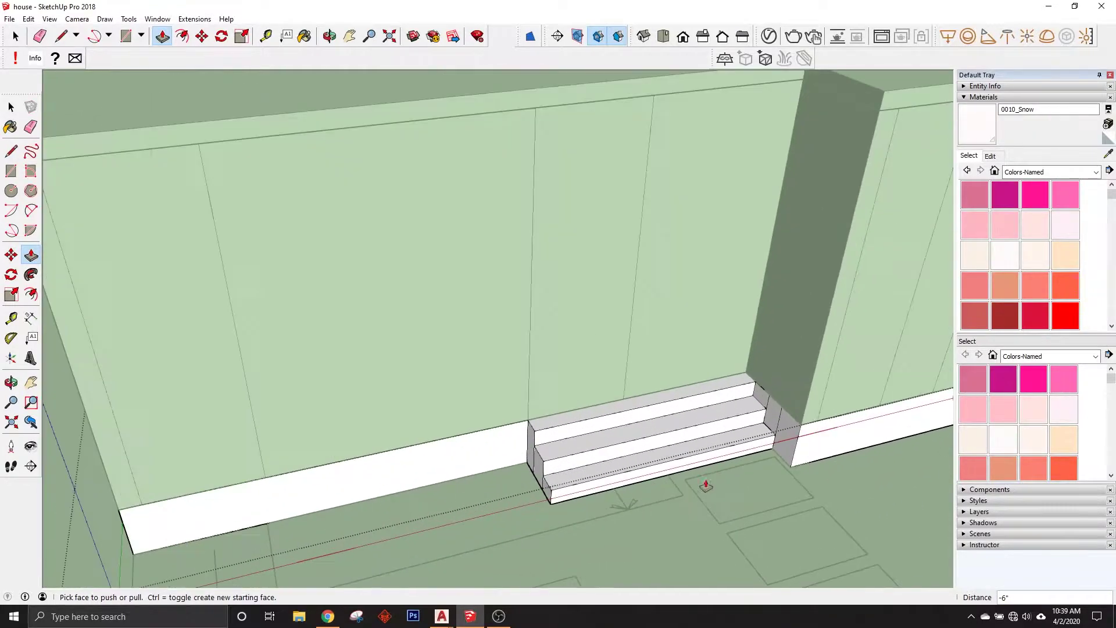
scroll(753, 457, up, 5)
click(702, 424)
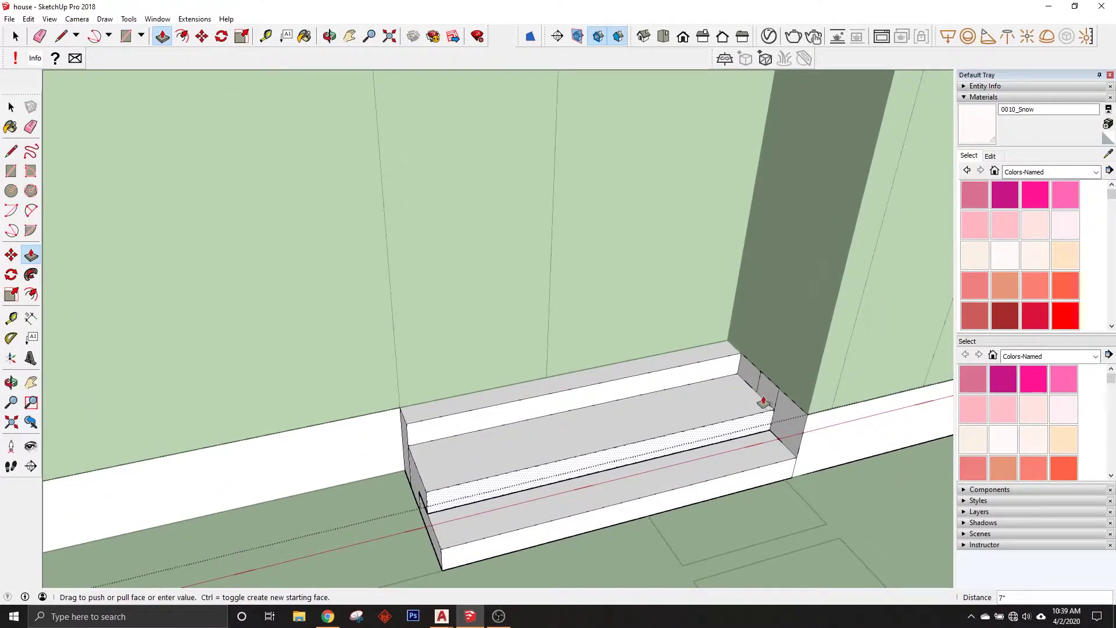
key(space)
Step: Hide the roof slab and orbit over the exposed house interior
scroll(653, 421, down, 3)
scroll(633, 426, down, 3)
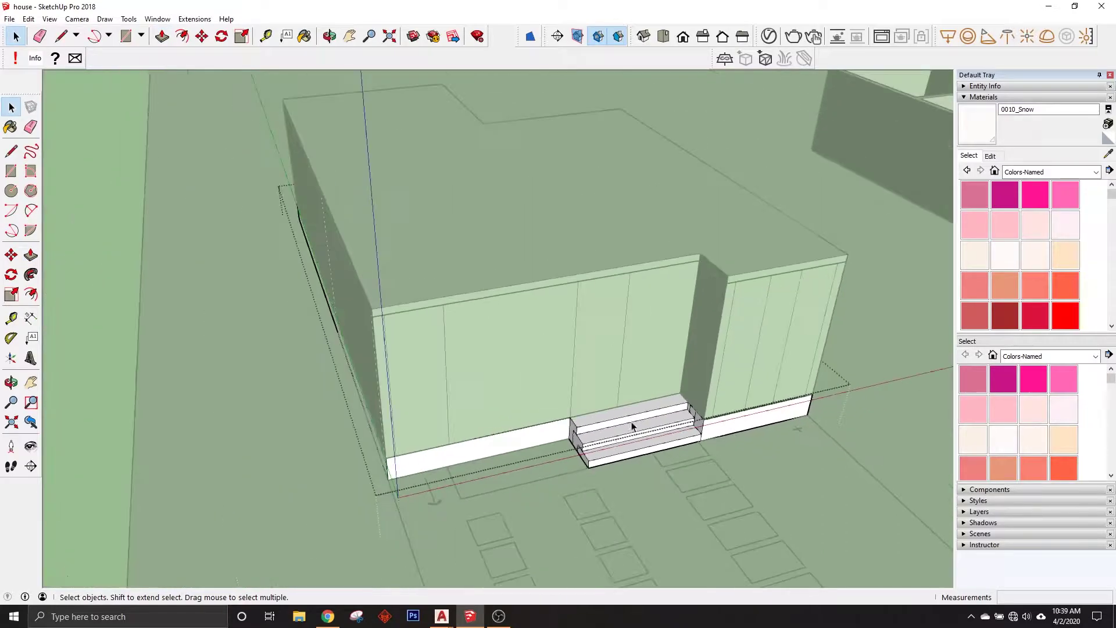
scroll(568, 455, up, 6)
scroll(568, 455, down, 5)
middle_drag(361, 466, 727, 477)
scroll(744, 481, up, 2)
scroll(744, 481, up, 2)
scroll(744, 481, down, 2)
scroll(368, 345, up, 2)
click(368, 345)
key(Delete)
scroll(387, 348, up, 3)
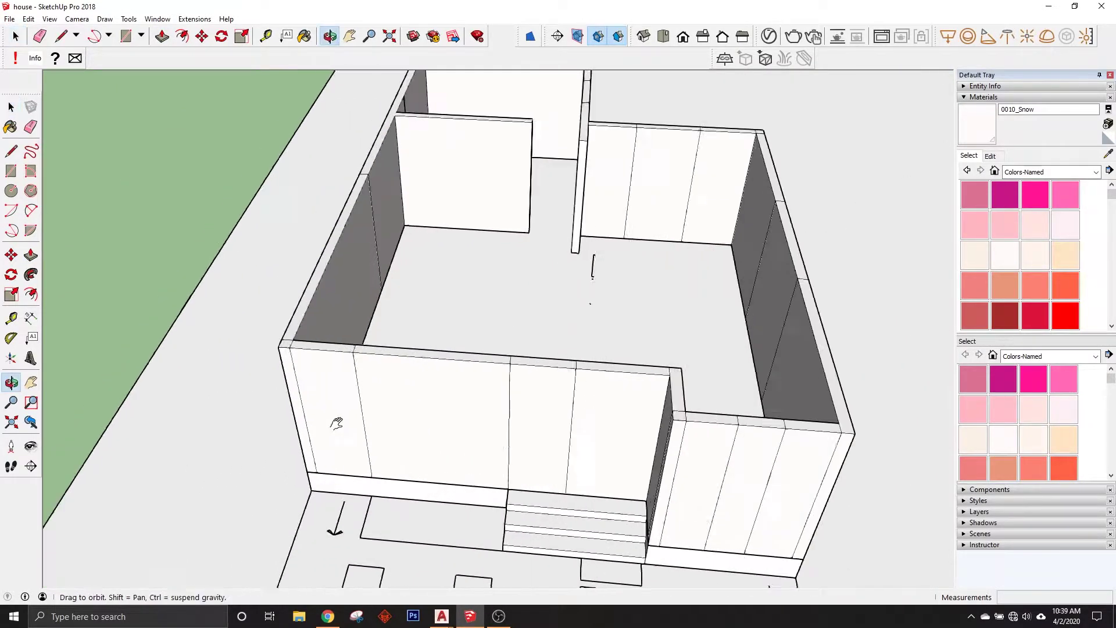
middle_drag(332, 418, 533, 409)
scroll(533, 409, up, 2)
key(l)
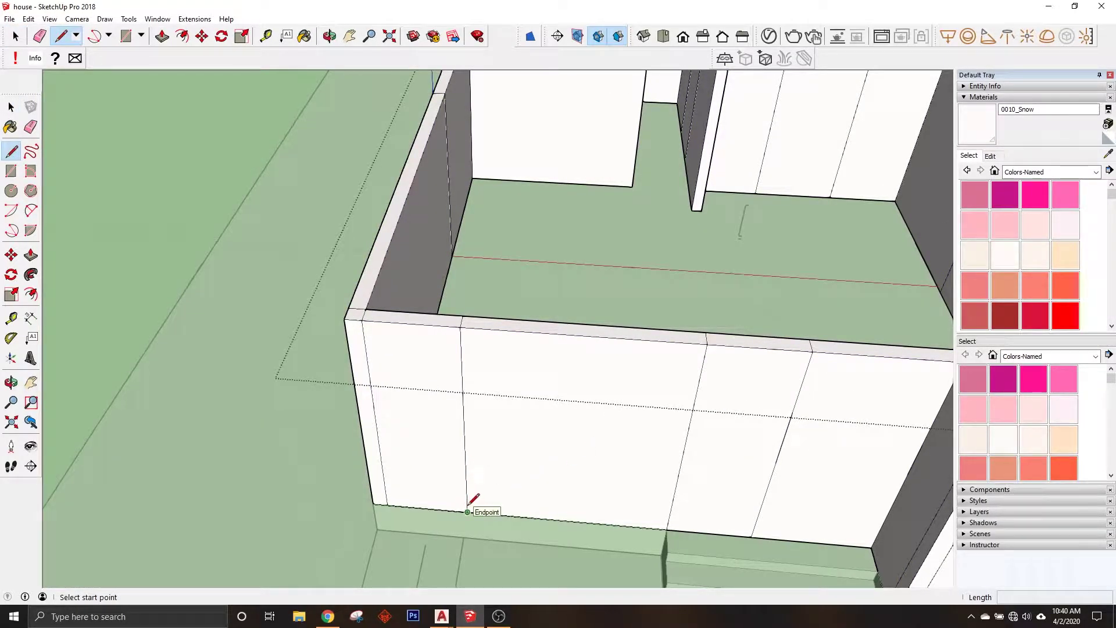
Step: Push the front wall panel above the entrance steps through to open a wide gap
scroll(468, 508, up, 2)
scroll(472, 500, up, 2)
scroll(407, 483, down, 4)
scroll(349, 473, down, 1)
key(space)
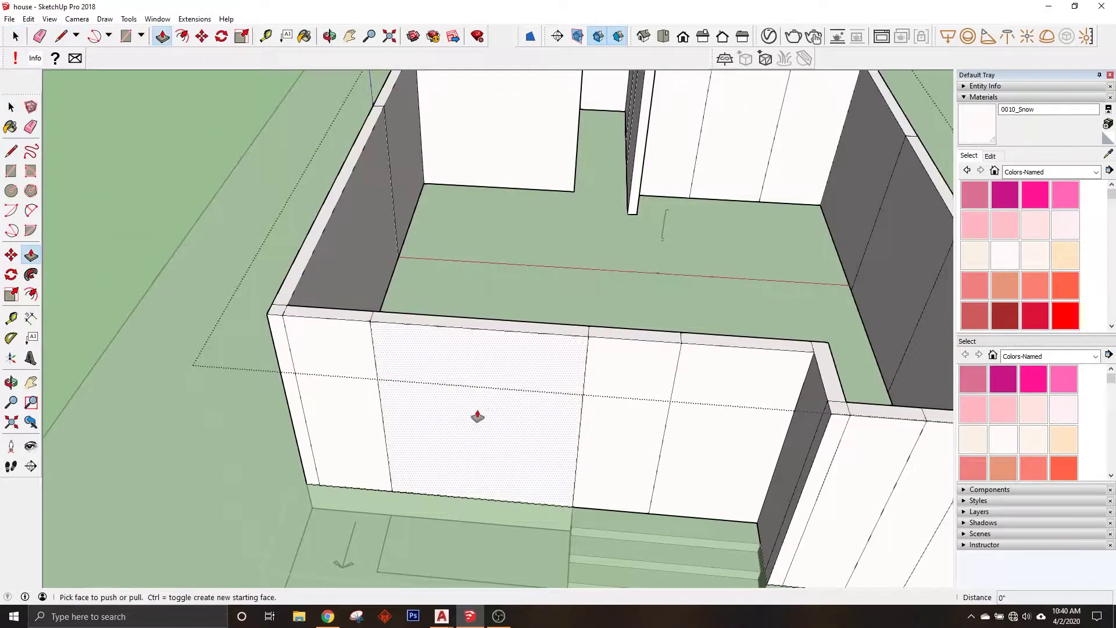
key(p)
drag(464, 418, 499, 349)
scroll(604, 381, down, 5)
scroll(535, 369, up, 4)
scroll(541, 375, up, 2)
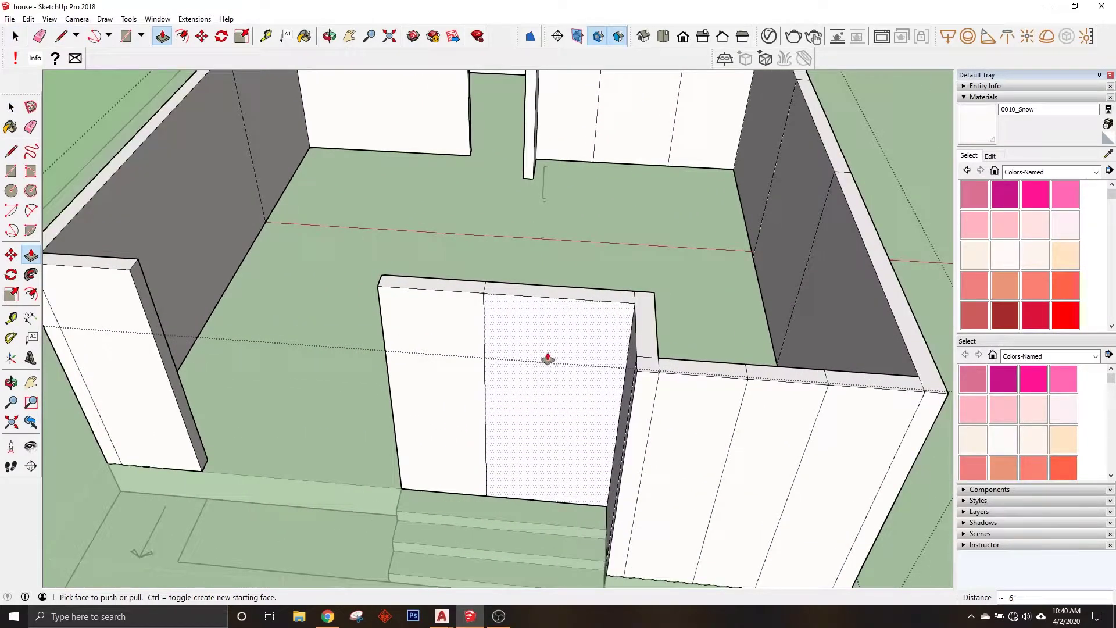
Step: Outline a doorway with a guide and lines, push it through, and erase stray edges
click(265, 37)
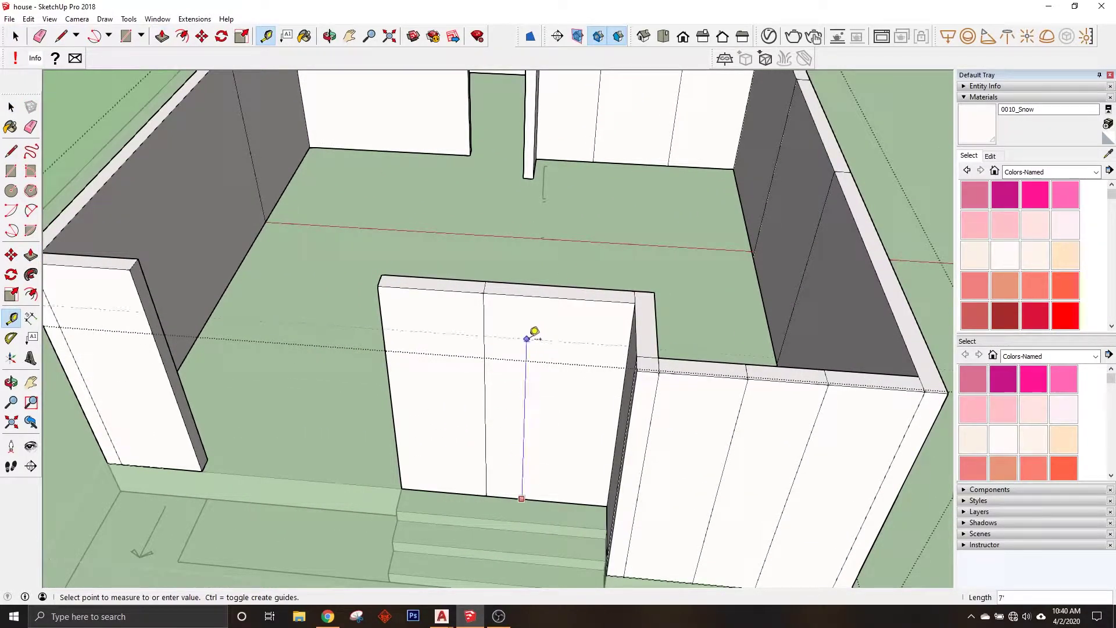
key(p)
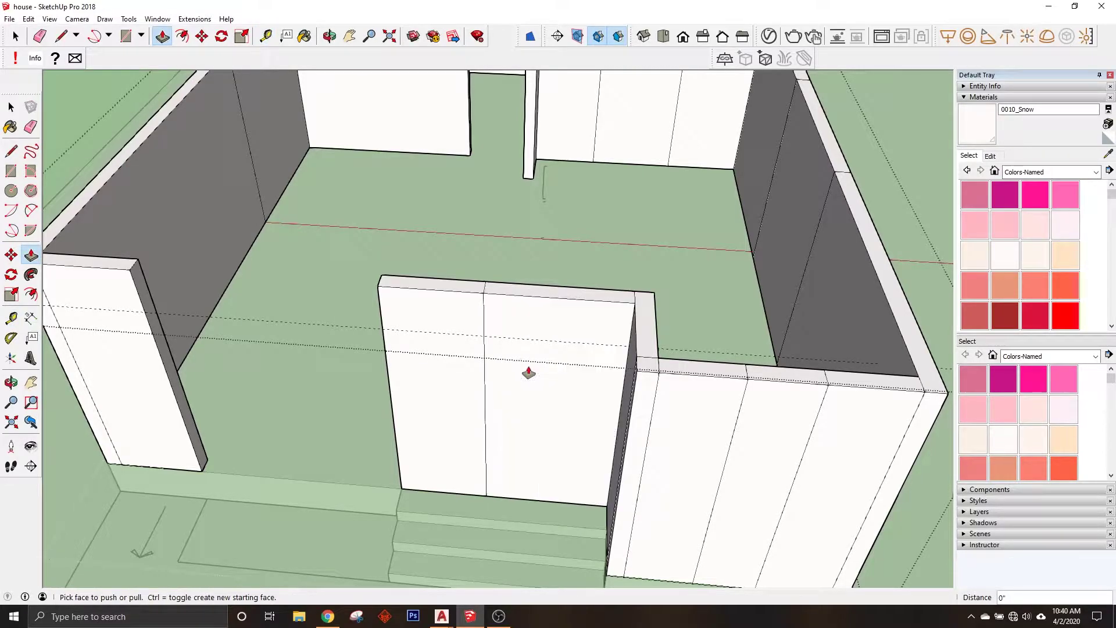
key(l)
scroll(489, 325, up, 2)
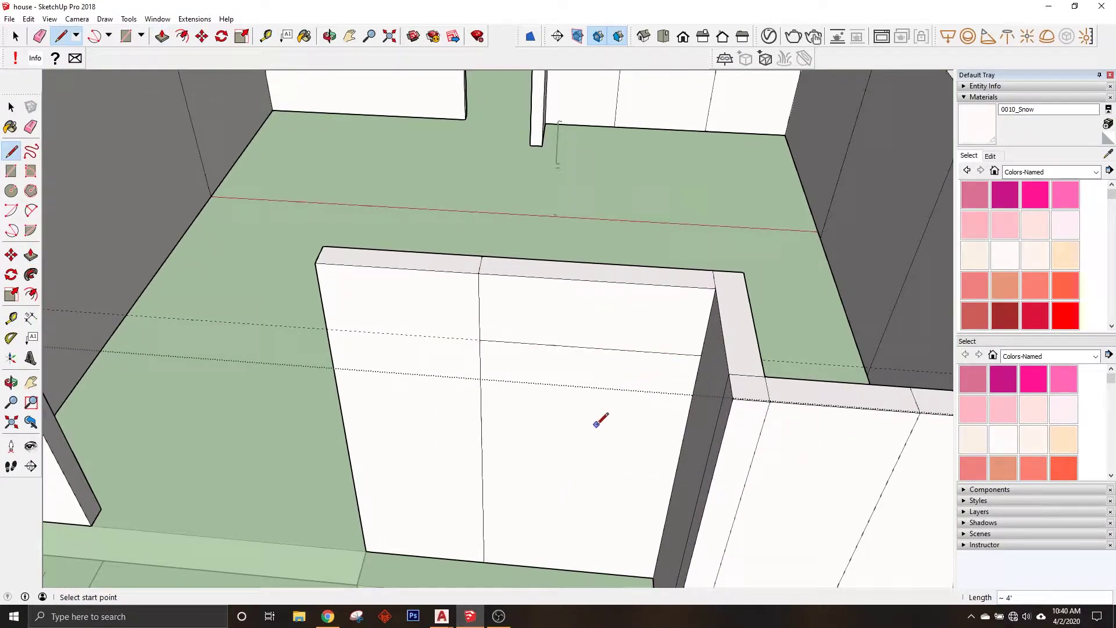
key(p)
drag(593, 428, 568, 264)
key(e)
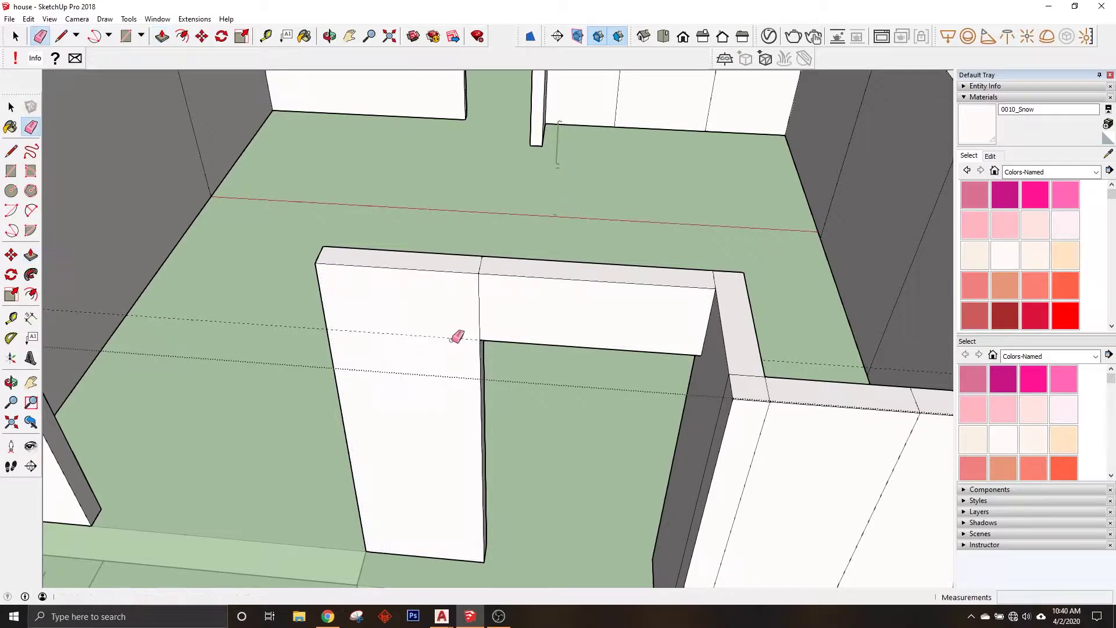
scroll(439, 331, down, 1)
scroll(439, 332, down, 3)
scroll(571, 440, up, 3)
key(l)
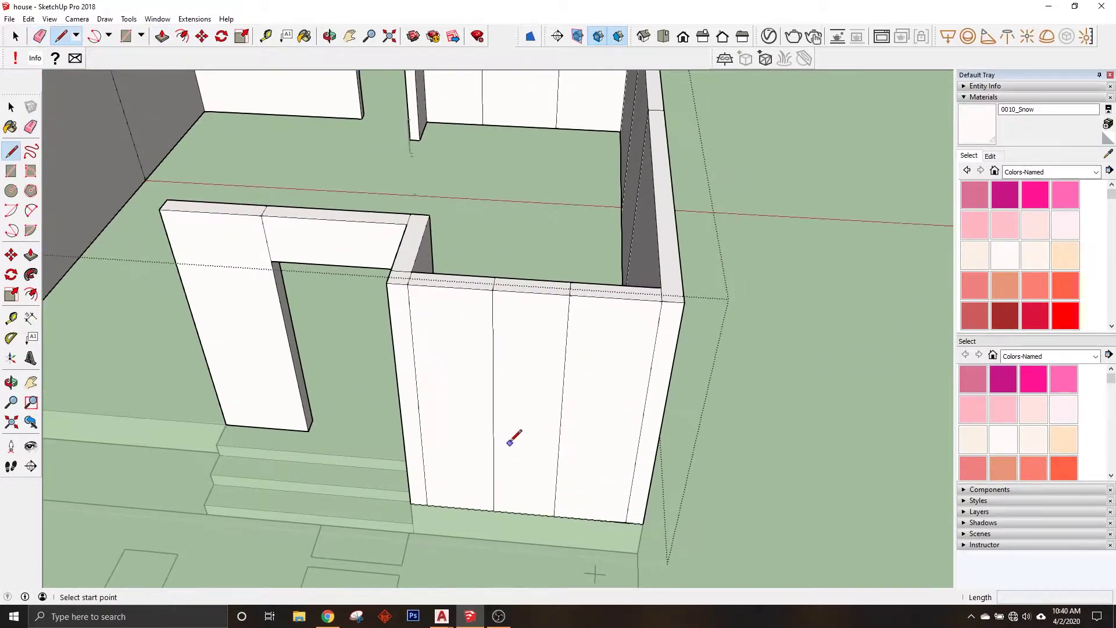
Step: Draw a tall window rectangle on the wall panel and push it through
mouse_move(493, 323)
middle_down()
mouse_move(558, 306)
mouse_move(411, 82)
middle_up()
key(t)
text(1'6")
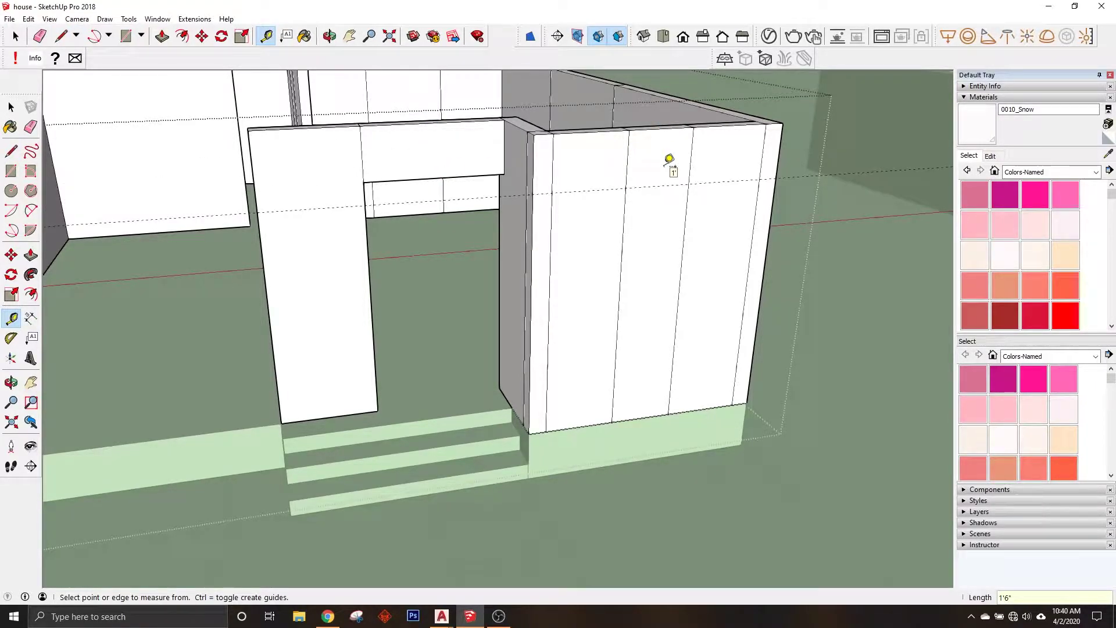
key(r)
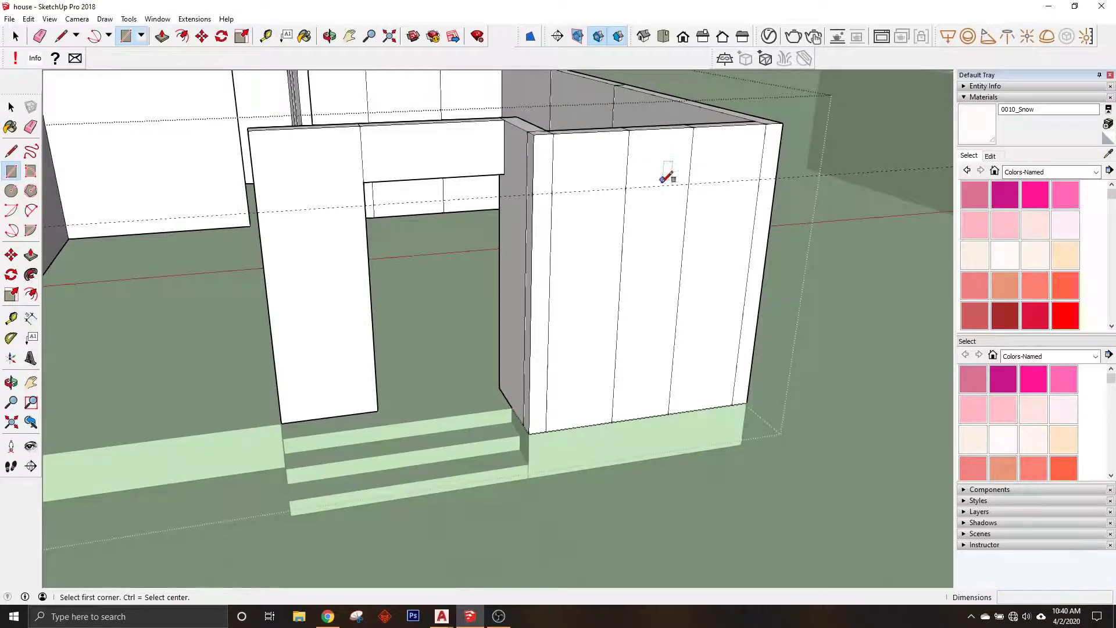
click(679, 295)
key(p)
drag(669, 262, 632, 125)
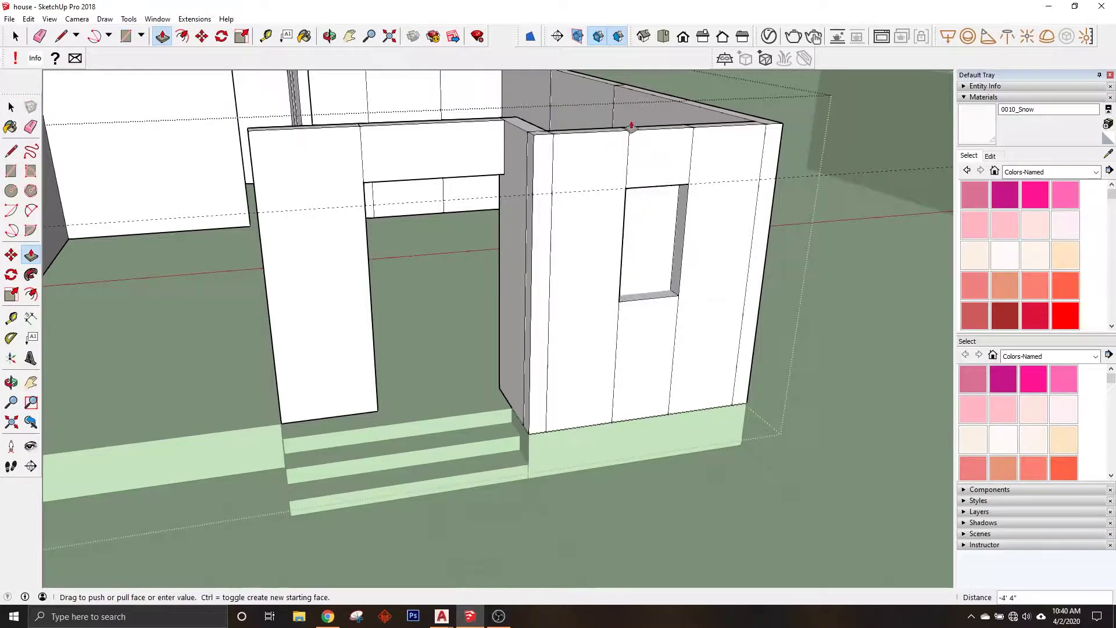
Step: Orbit around the side walls and erase the window's leftover edges
mouse_move(631, 147)
middle_down()
mouse_move(680, 297)
mouse_move(844, 249)
middle_up()
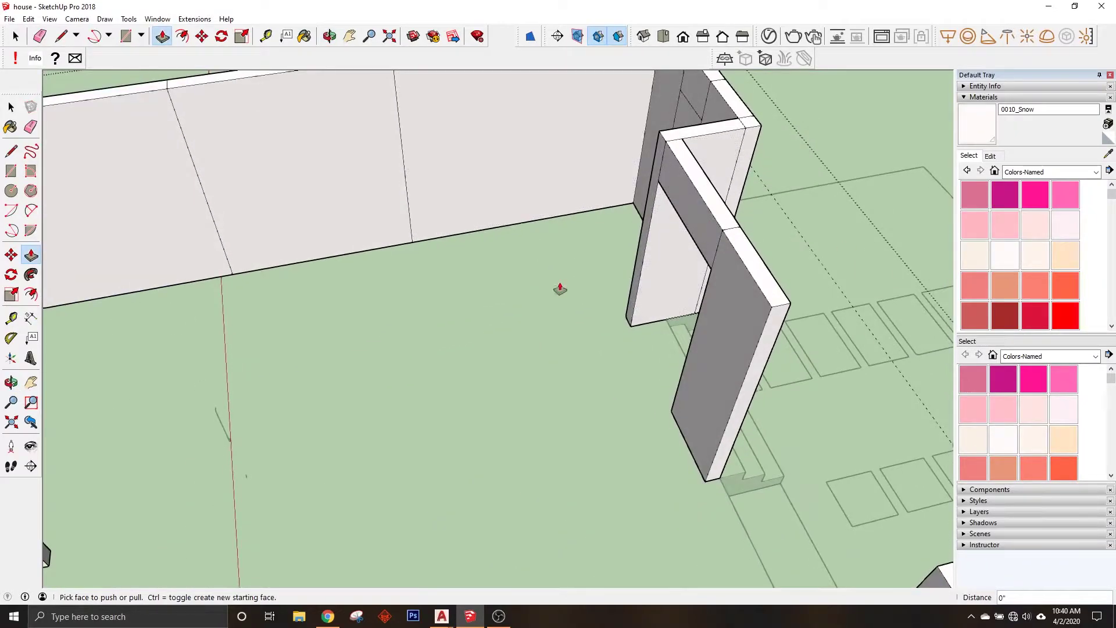
mouse_move(563, 245)
middle_down()
mouse_move(760, 324)
mouse_move(867, 416)
middle_up()
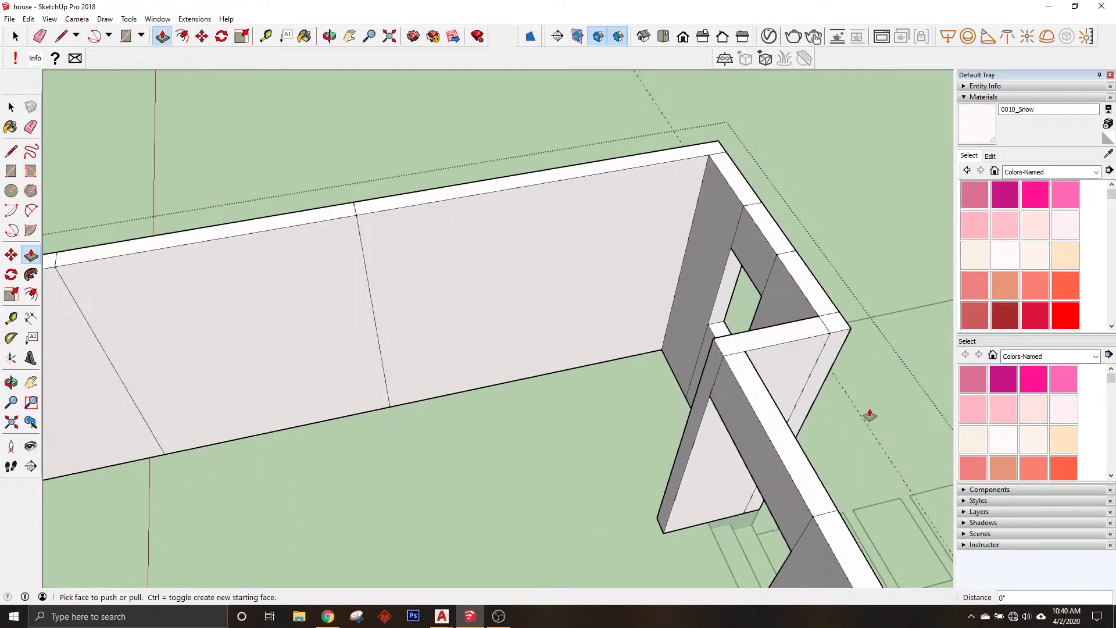
key(e)
scroll(444, 271, up, 2)
scroll(444, 270, down, 5)
mouse_move(443, 270)
middle_down()
mouse_move(75, 274)
mouse_move(705, 378)
mouse_move(533, 249)
middle_up()
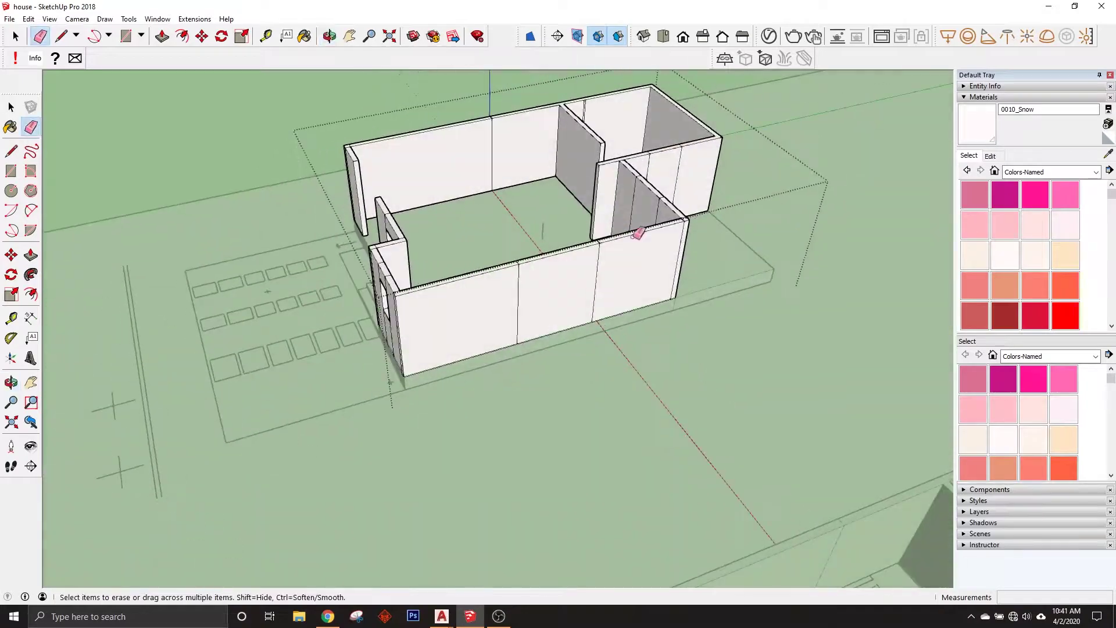
Step: Erase the slab group through its right-click menu
scroll(594, 316, up, 3)
scroll(594, 316, down, 5)
mouse_move(555, 369)
middle_down()
mouse_move(822, 411)
mouse_move(623, 348)
mouse_move(554, 211)
middle_up()
key(space)
scroll(623, 344, up, 2)
right_click(624, 344)
click(660, 365)
Step: Select the kitchen walls, face them, and remove a stray guide line
scroll(553, 211, up, 3)
scroll(554, 211, up, 3)
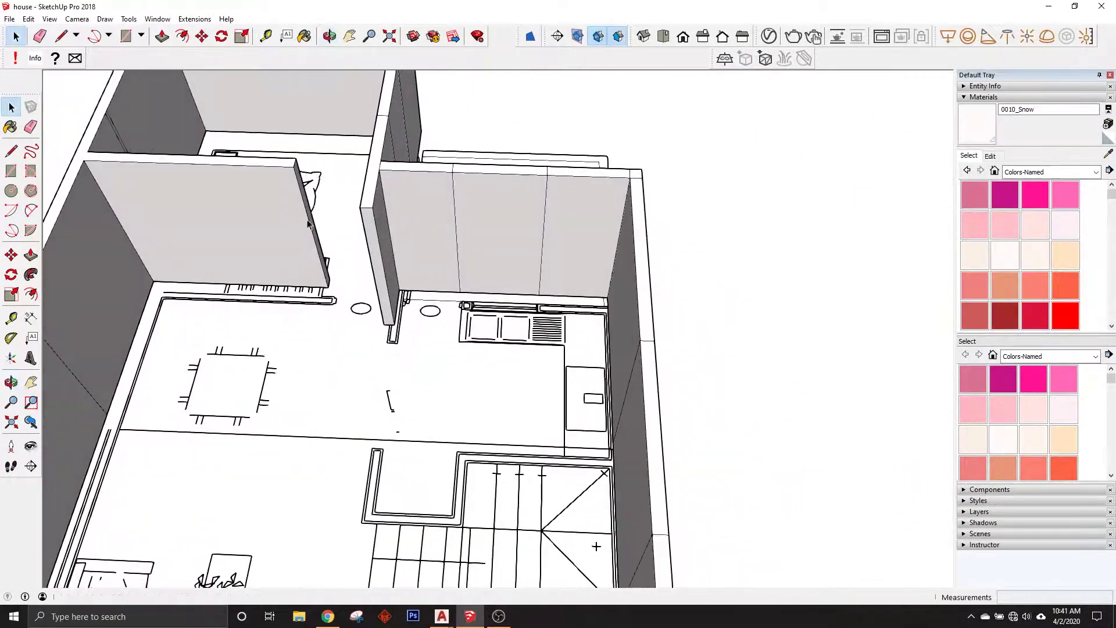
click(511, 228)
mouse_move(511, 236)
middle_down()
mouse_move(519, 187)
mouse_move(511, 207)
mouse_move(530, 320)
middle_up()
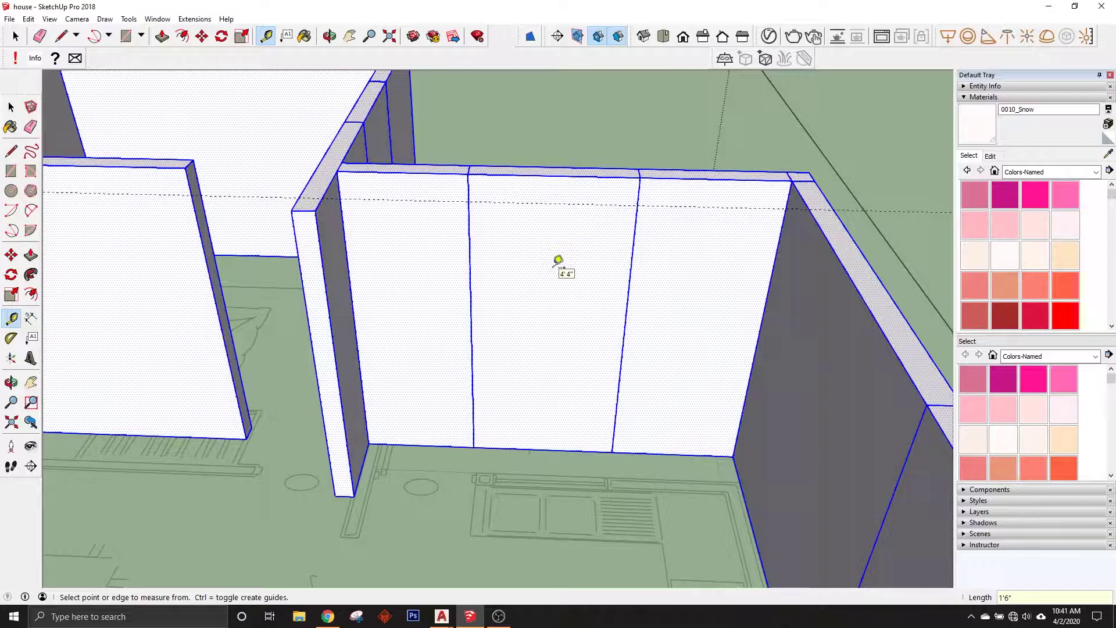
key(r)
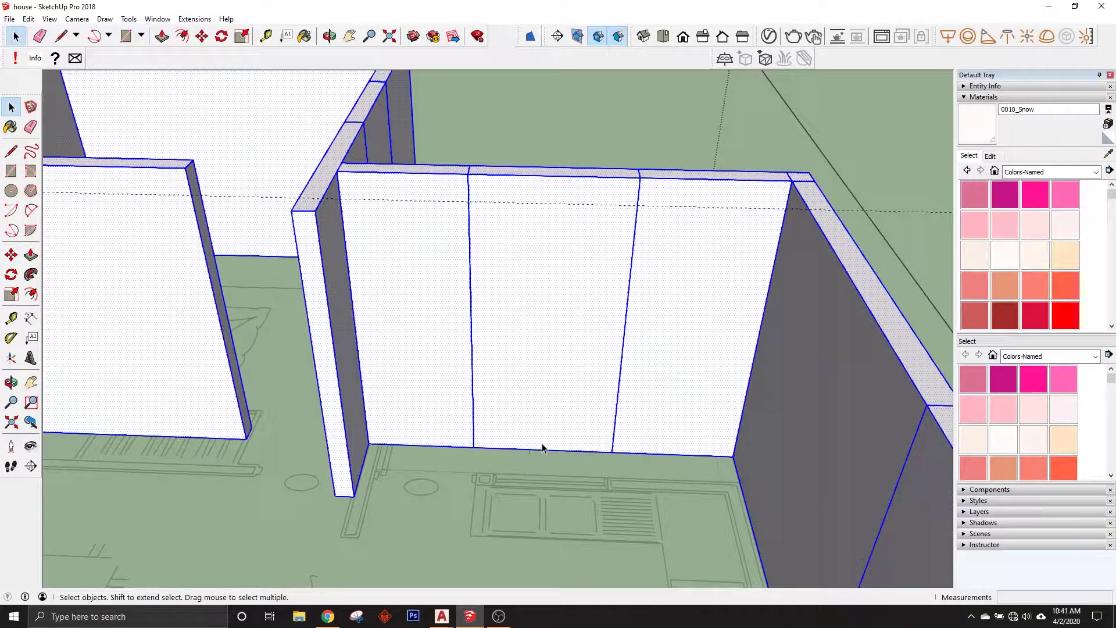
text(4')
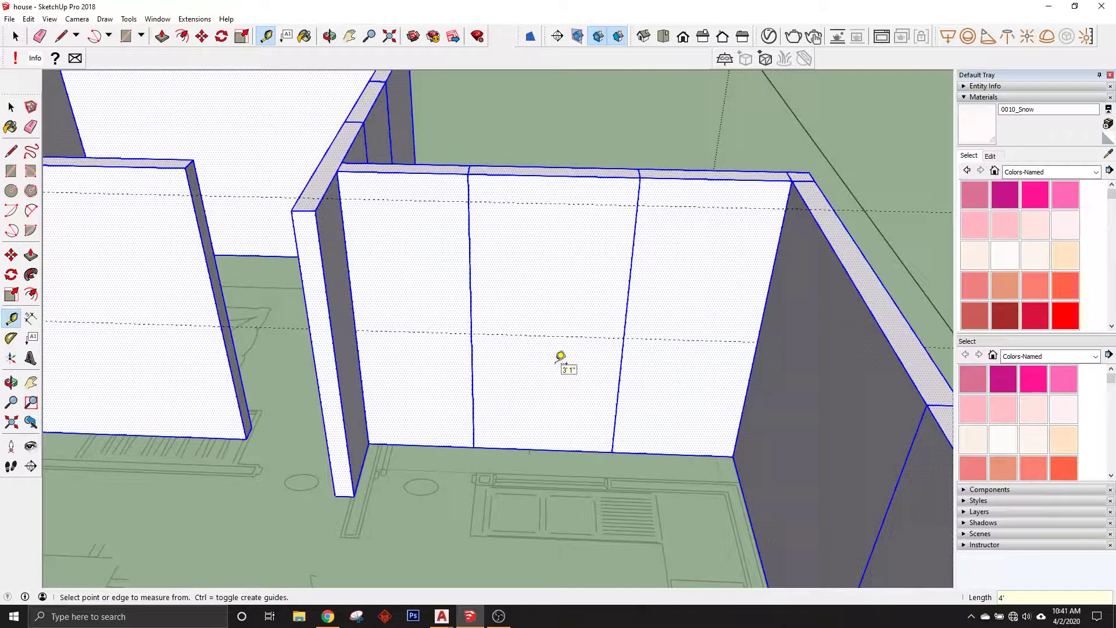
key(r)
mouse_move(633, 335)
middle_down()
mouse_move(640, 499)
mouse_move(715, 516)
mouse_move(491, 379)
middle_up()
key(e)
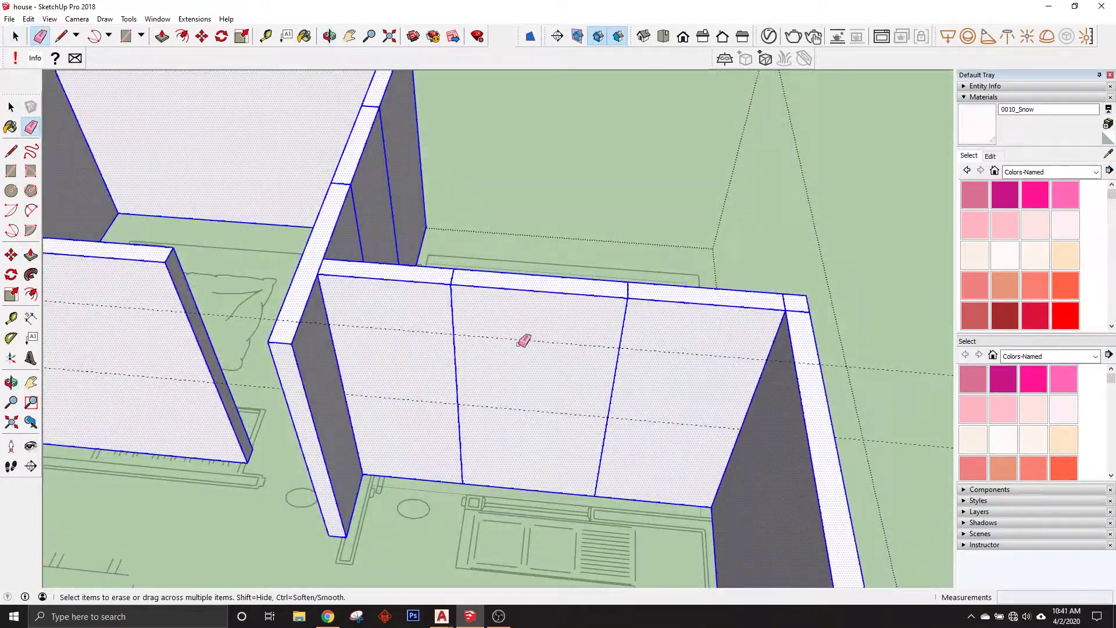
click(519, 345)
Step: Place measured guide lines on the kitchen wall and draw the window rectangle
key(t)
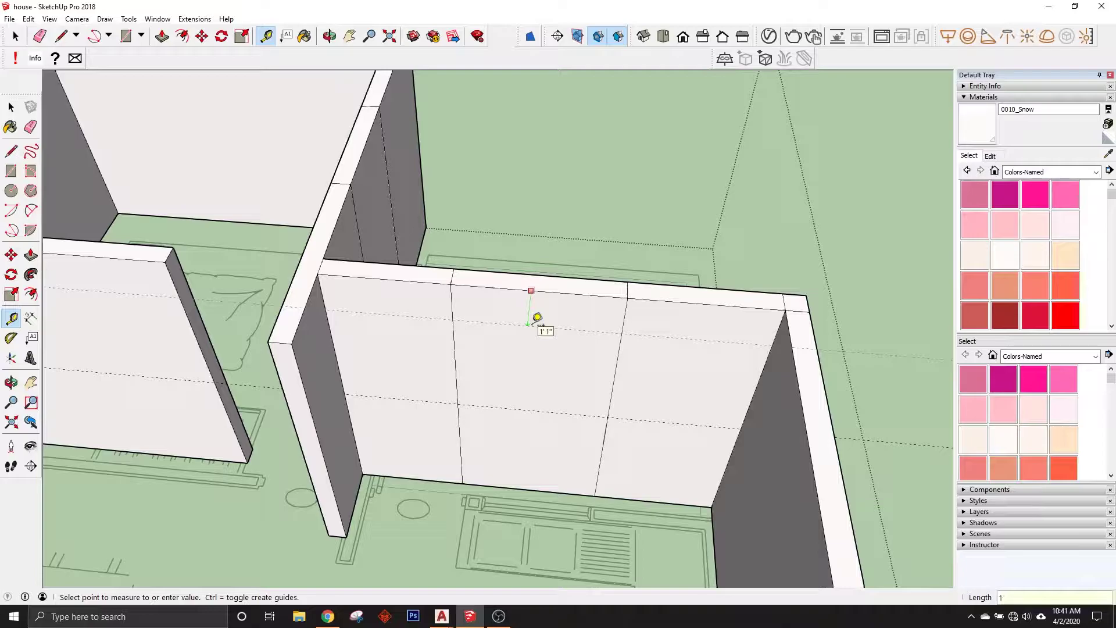
mouse_move(534, 404)
middle_down()
mouse_move(535, 322)
mouse_move(511, 351)
mouse_move(536, 441)
middle_up()
key(e)
mouse_move(558, 396)
middle_down()
mouse_move(494, 389)
mouse_move(512, 312)
mouse_move(507, 349)
middle_up()
key(space)
key(r)
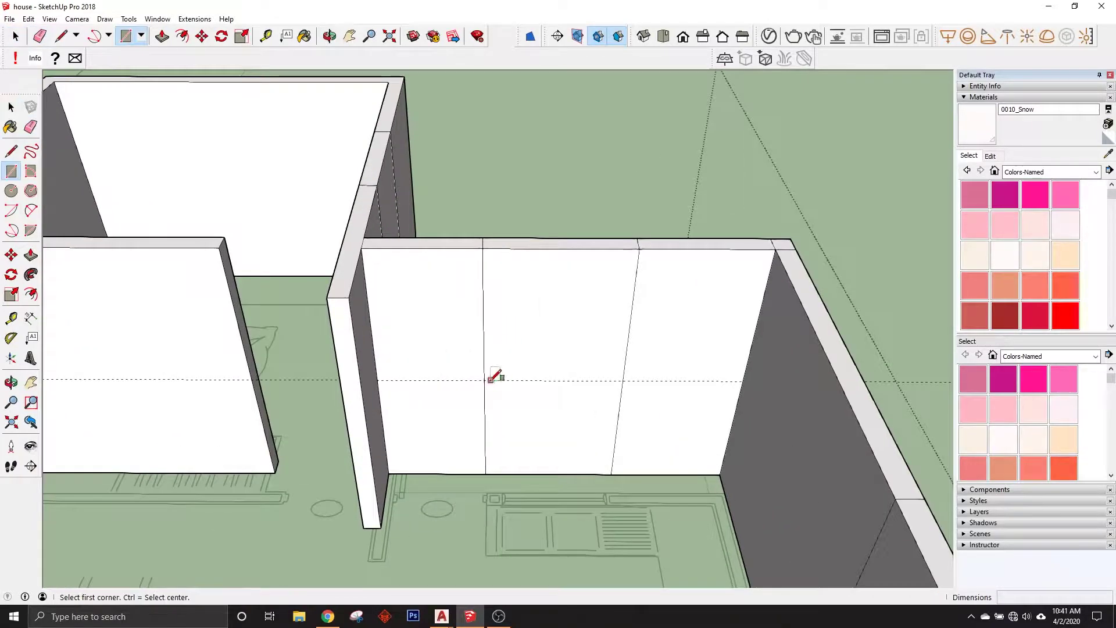
key(t)
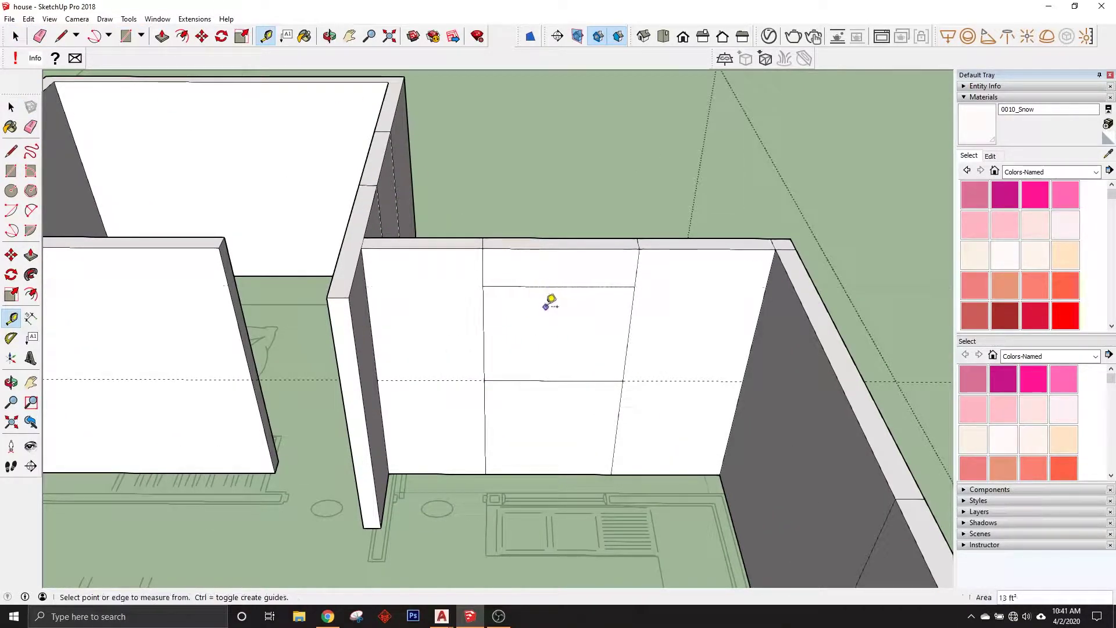
Step: Push the roughly 3' 4" by 4' window face in and erase the leftover face
key(p)
click(550, 302)
click(542, 315)
middle_drag(542, 315, 684, 192)
right_click(684, 192)
click(701, 213)
key(space)
scroll(338, 340, down, 5)
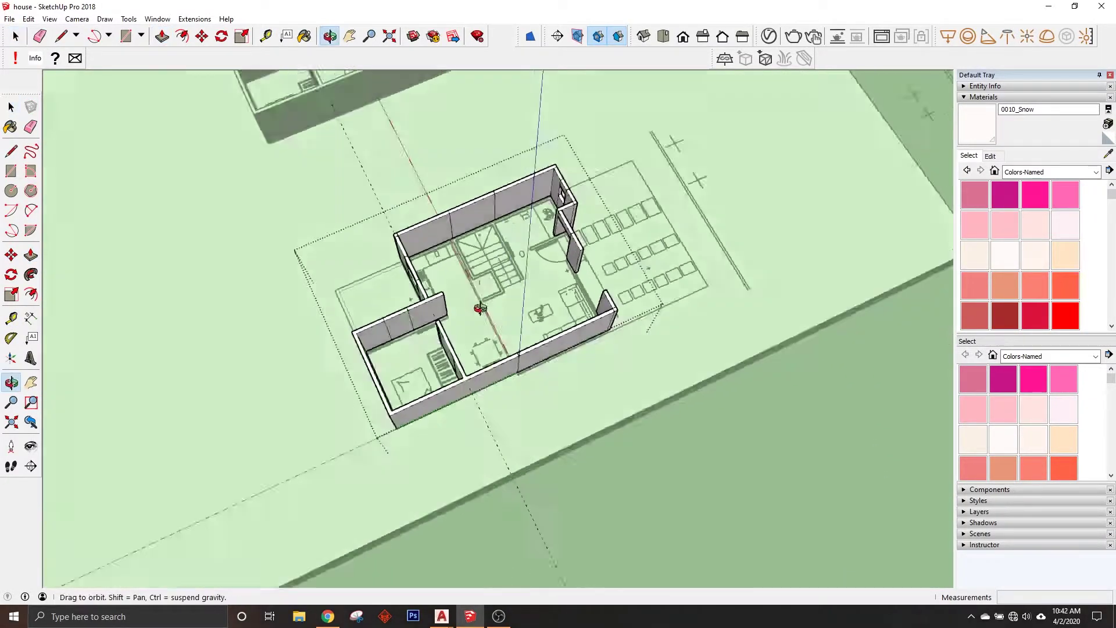
Step: Set window guides and draw a 4'7" by 4'2" rectangle on the bedroom wall
middle_drag(291, 329, 705, 165)
scroll(568, 305, up, 5)
scroll(568, 305, down, 2)
scroll(639, 344, up, 3)
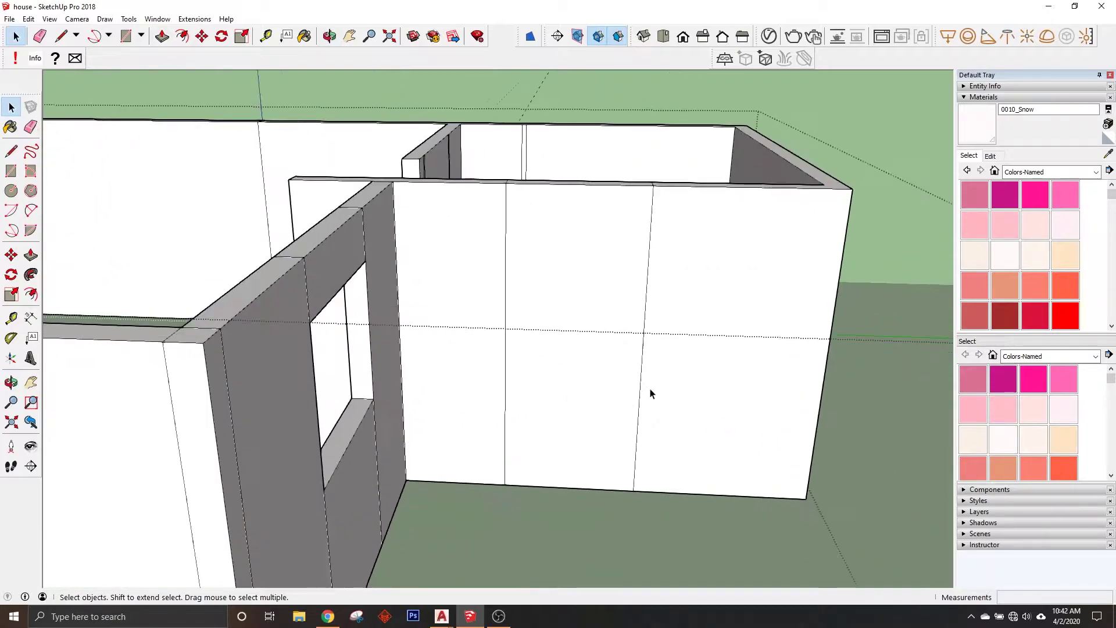
key(t)
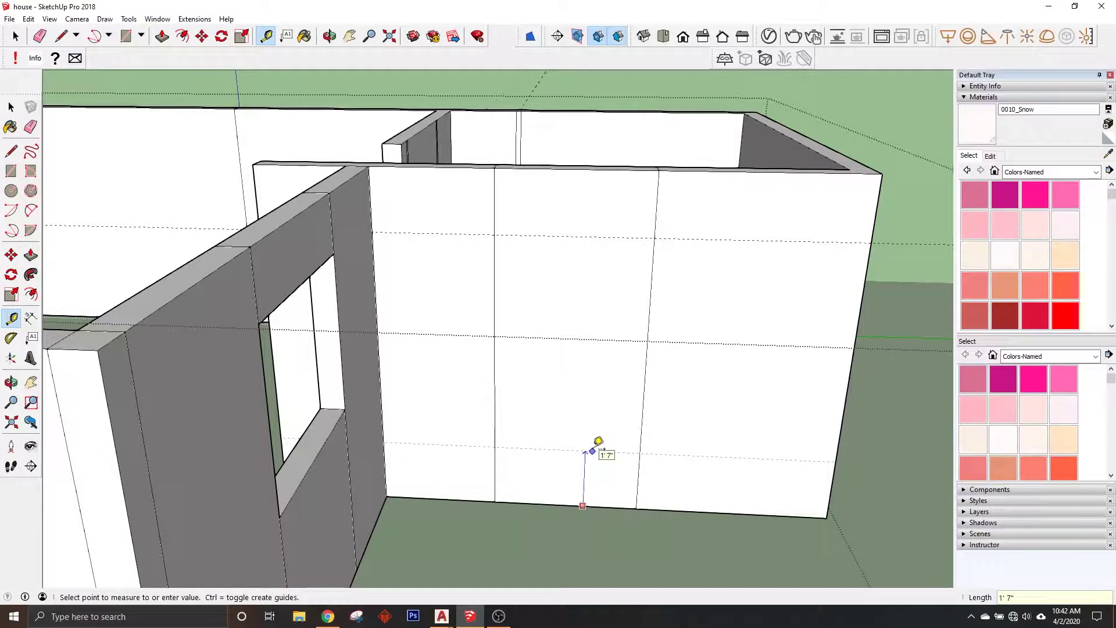
key(r)
click(494, 235)
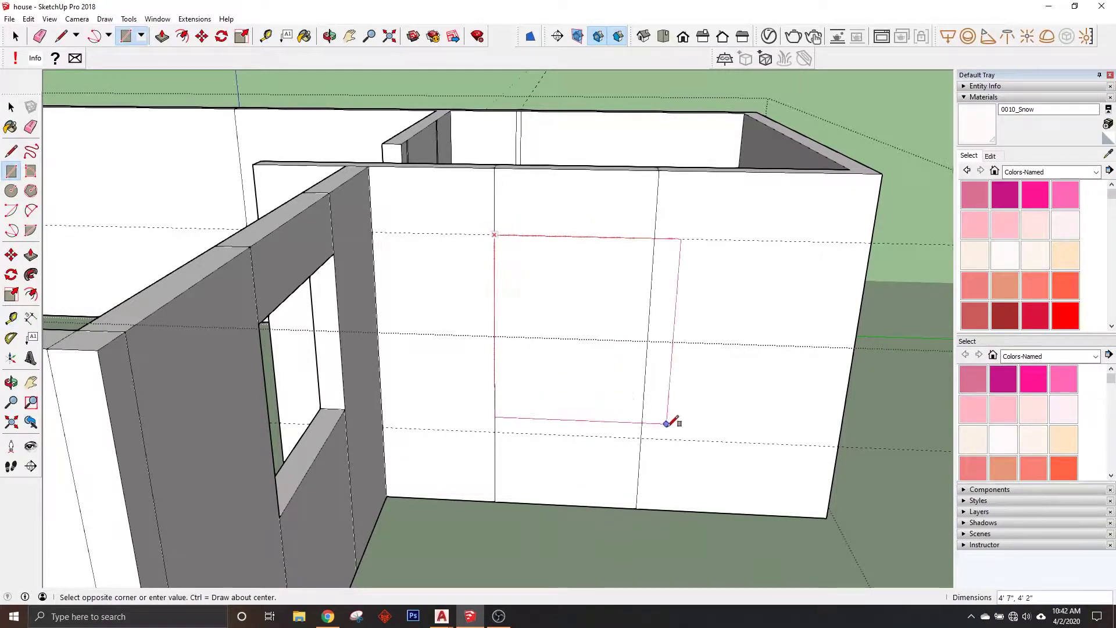
click(642, 437)
Step: Push the bedroom window face through and hide the leftover face
key(p)
middle_drag(598, 262, 426, 451)
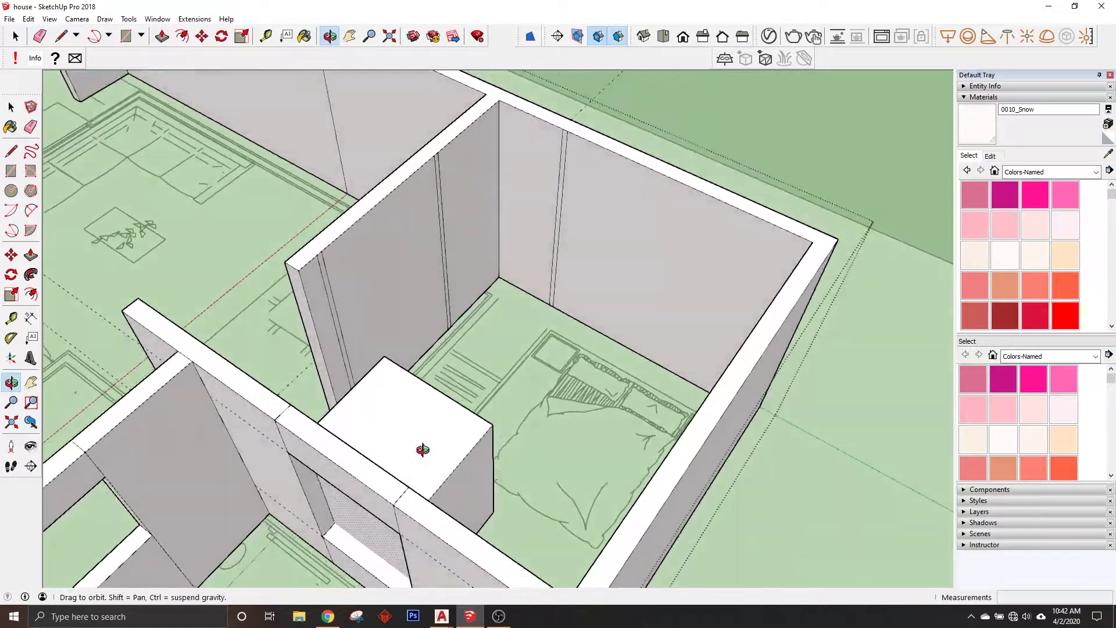
drag(359, 525, 379, 471)
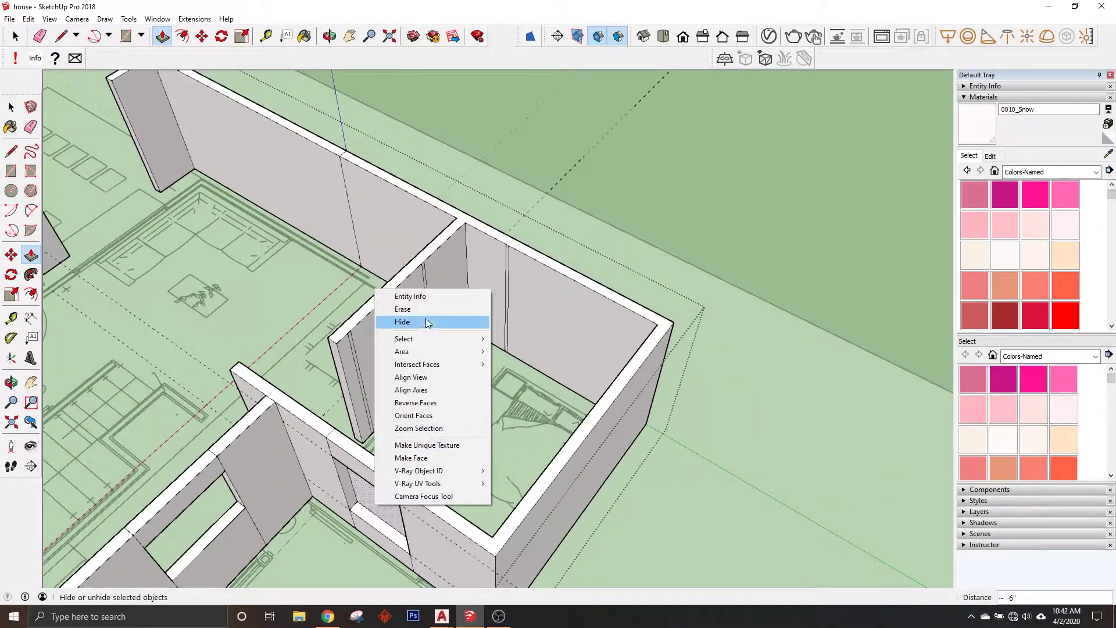
click(426, 322)
scroll(605, 294, down, 5)
scroll(653, 324, up, 4)
scroll(674, 425, up, 5)
Step: Orbit to look through the new bedroom window opening
middle_drag(730, 411, 465, 424)
scroll(584, 394, down, 4)
scroll(669, 329, up, 4)
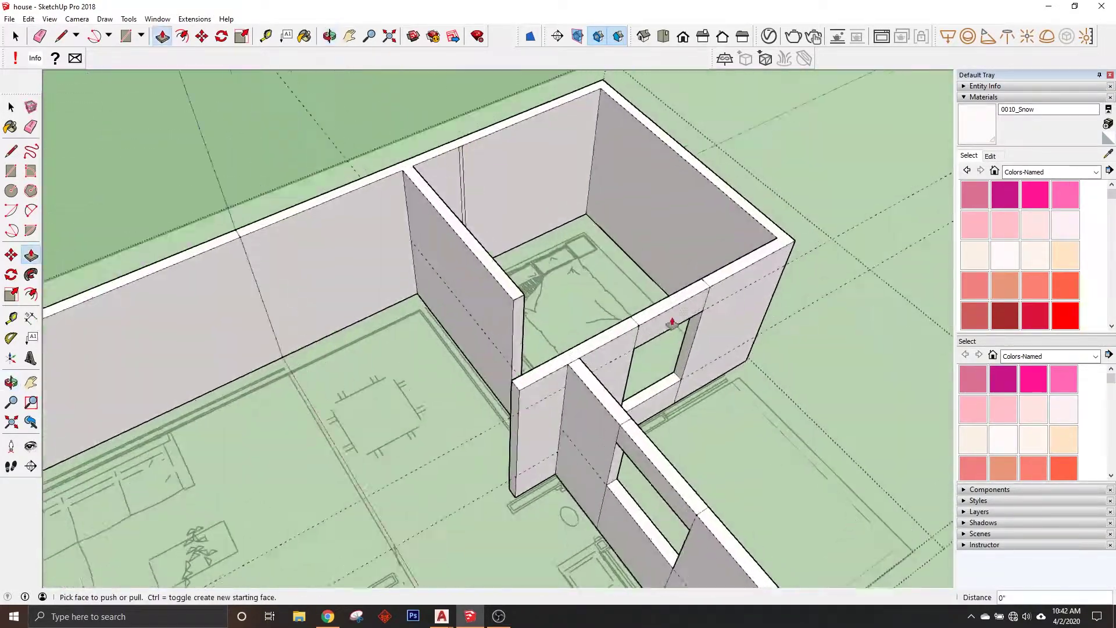
scroll(669, 330, up, 2)
mouse_move(774, 315)
middle_down()
mouse_move(394, 331)
mouse_move(571, 419)
mouse_move(571, 329)
mouse_move(508, 388)
middle_up()
key(e)
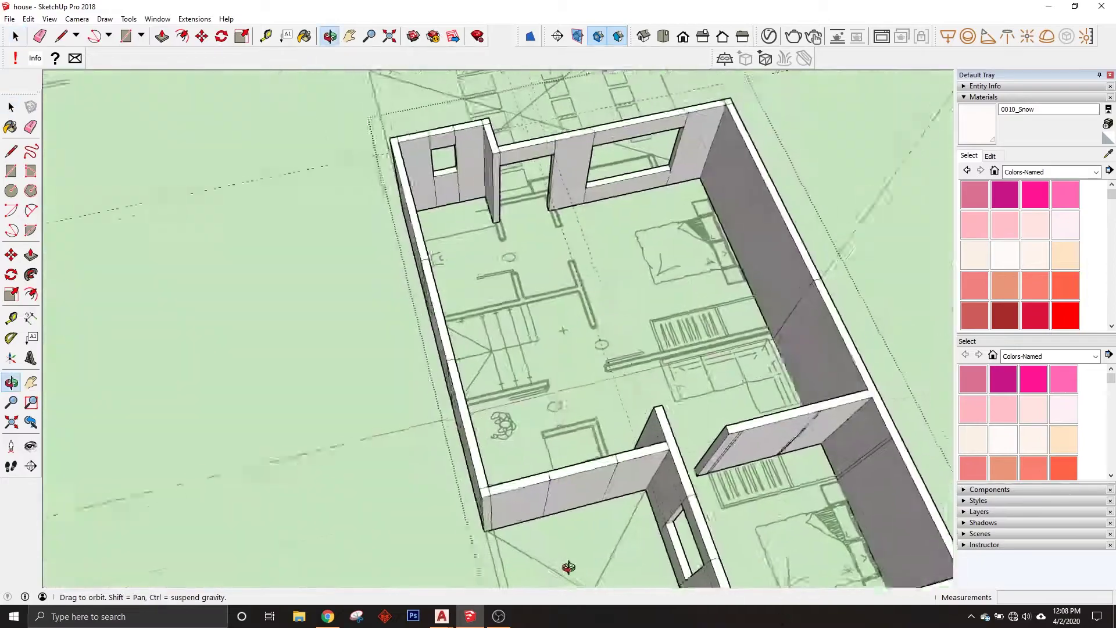
Step: Orbit to the upper-floor walls and push through the wide front and small side window openings
drag(569, 567, 523, 407)
key(space)
scroll(506, 543, up, 3)
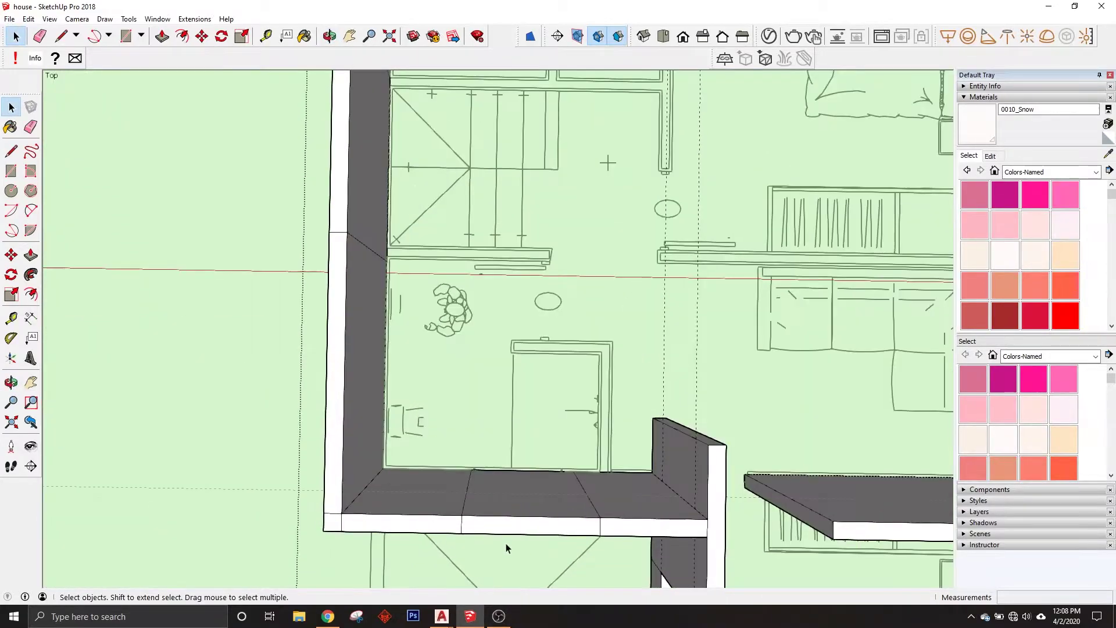
middle_drag(506, 543, 393, 409)
scroll(469, 265, up, 3)
mouse_move(469, 266)
middle_down()
mouse_move(453, 404)
mouse_move(438, 431)
middle_up()
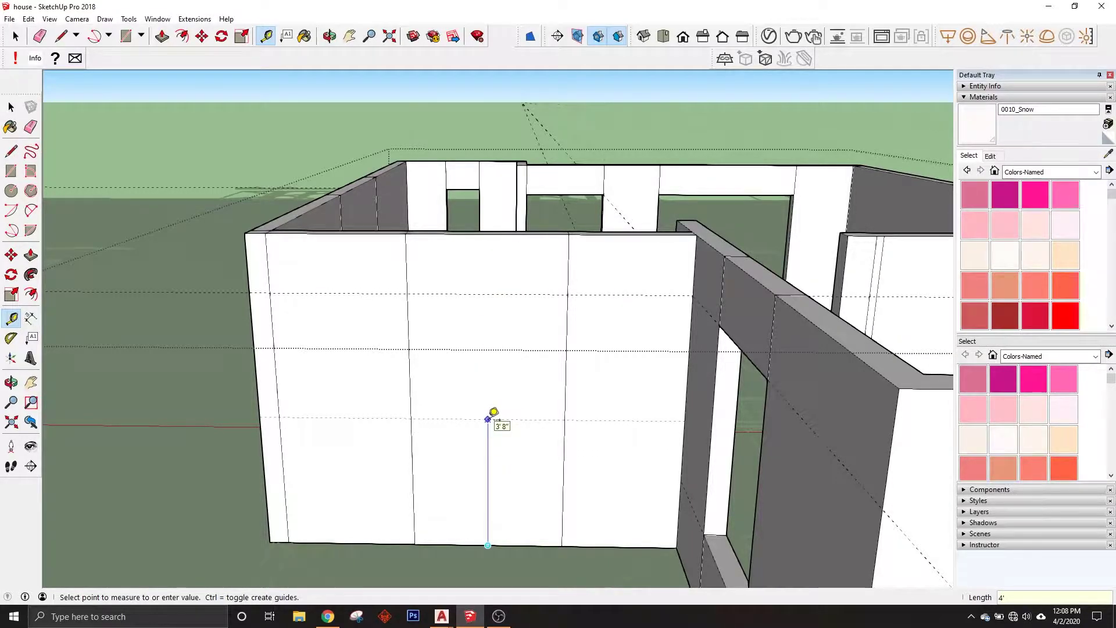
mouse_move(555, 390)
middle_down()
mouse_move(349, 553)
mouse_move(349, 520)
middle_up()
key(p)
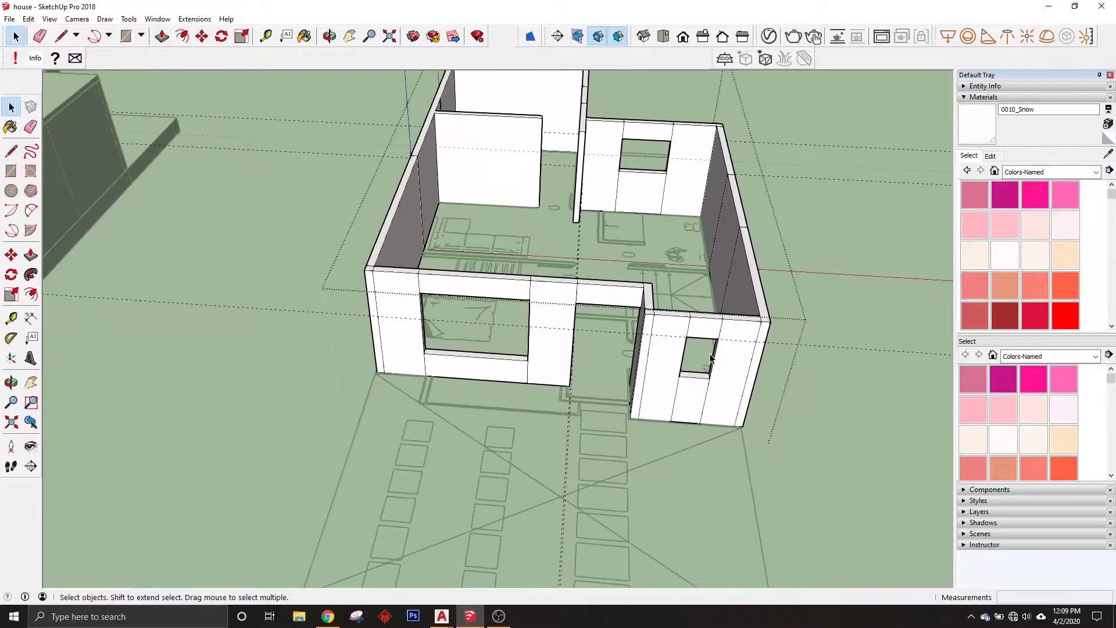
scroll(441, 301, up, 3)
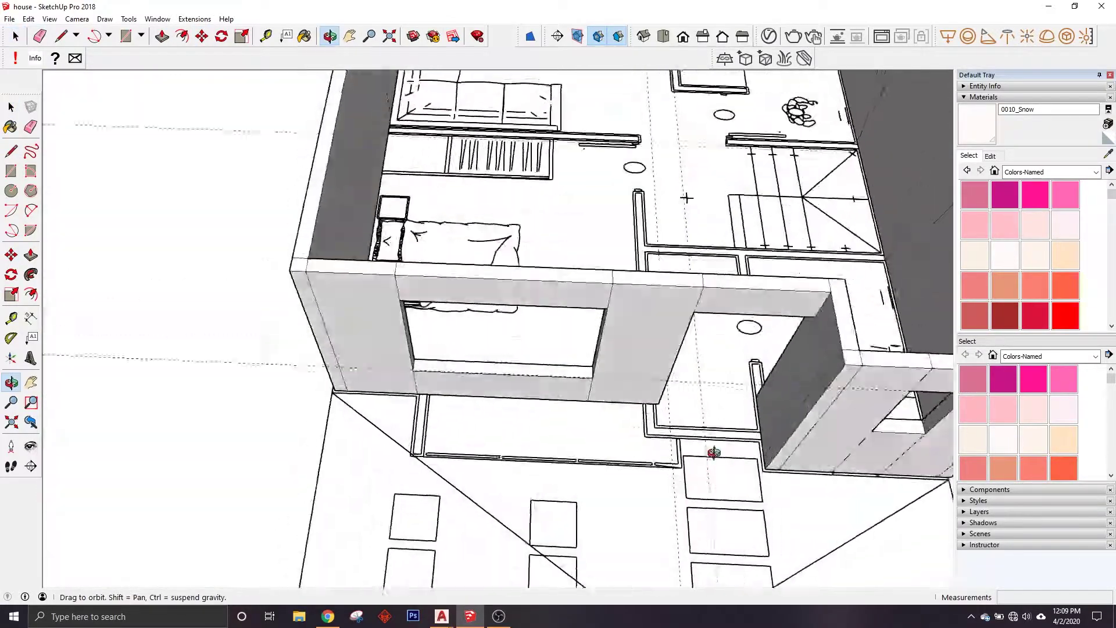
Step: On the copied house, inset an outline on the ledge top and erase its inner top edge
scroll(437, 316, down, 2)
scroll(599, 431, up, 2)
scroll(599, 431, up, 2)
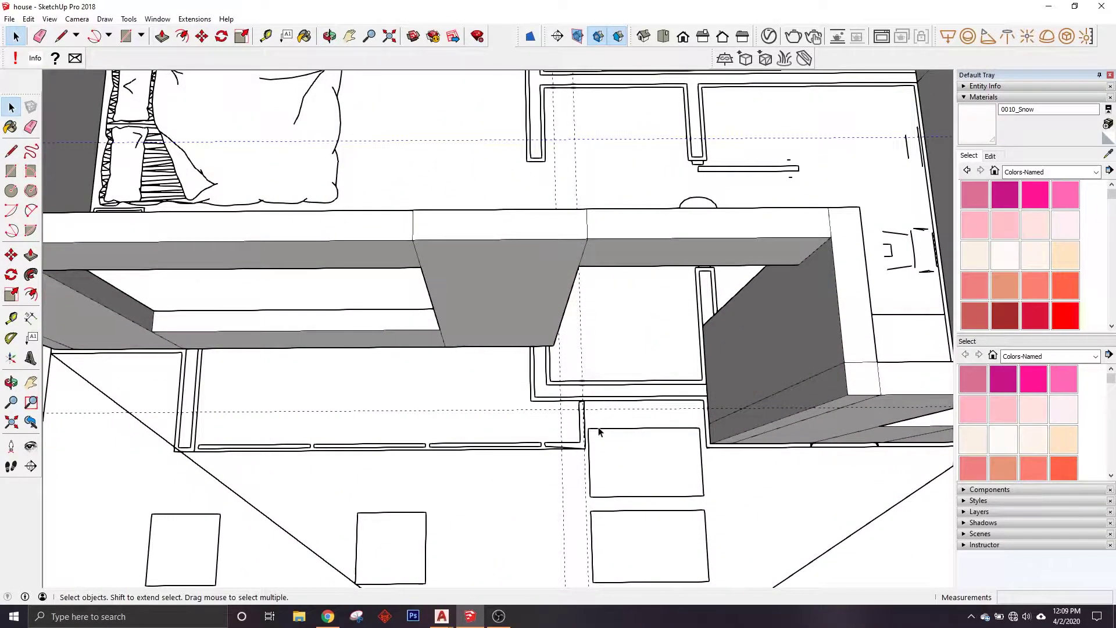
scroll(790, 309, down, 5)
middle_drag(790, 309, 558, 349)
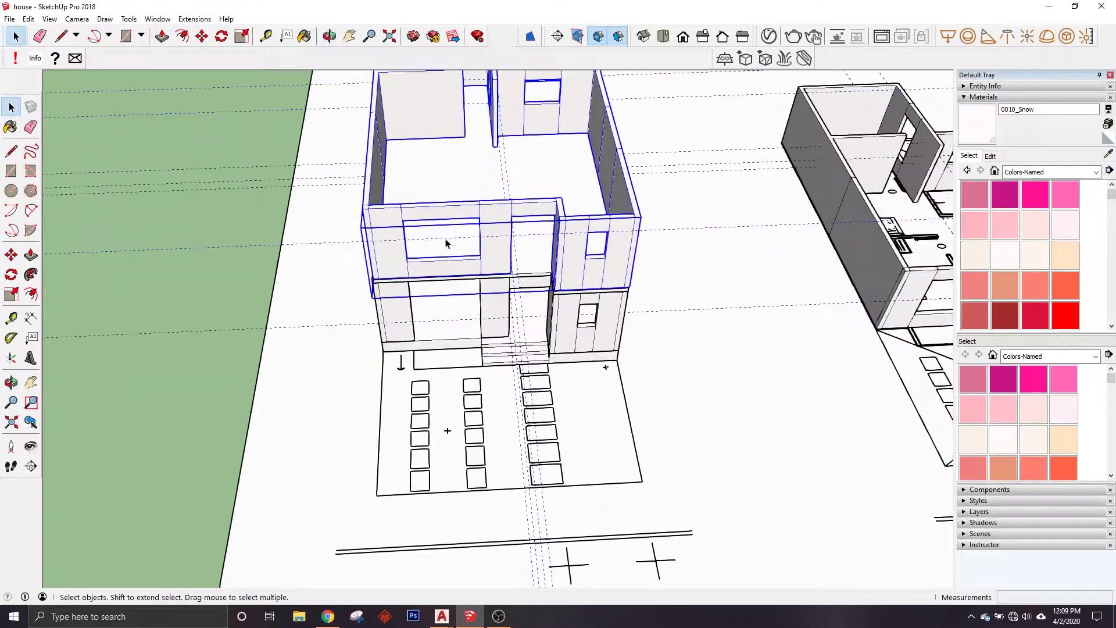
scroll(430, 297, up, 5)
scroll(430, 297, down, 3)
scroll(431, 297, down, 3)
scroll(533, 286, down, 3)
scroll(696, 345, up, 2)
scroll(695, 345, down, 3)
scroll(247, 308, up, 3)
scroll(246, 309, up, 3)
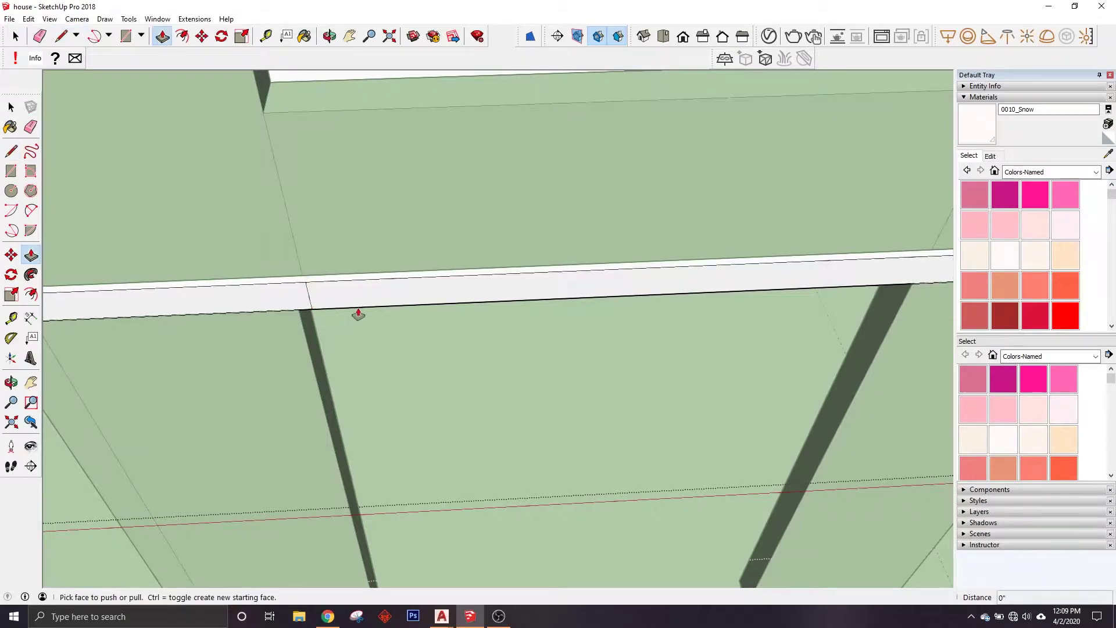
scroll(345, 315, down, 3)
scroll(427, 378, down, 3)
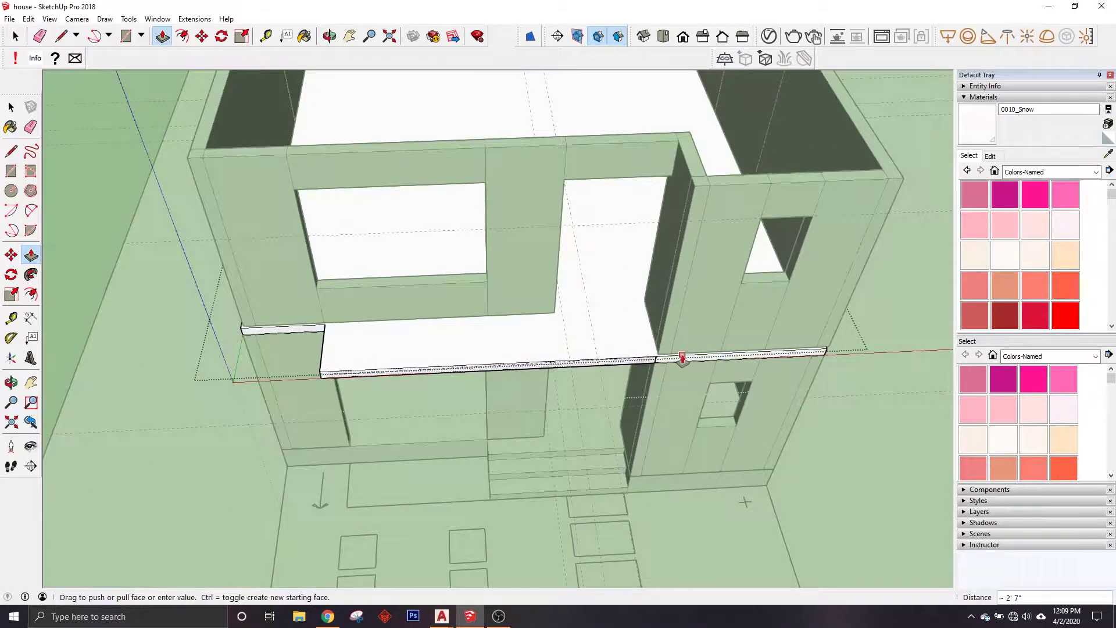
scroll(226, 346, down, 2)
scroll(700, 381, down, 3)
scroll(590, 369, up, 3)
scroll(591, 369, down, 3)
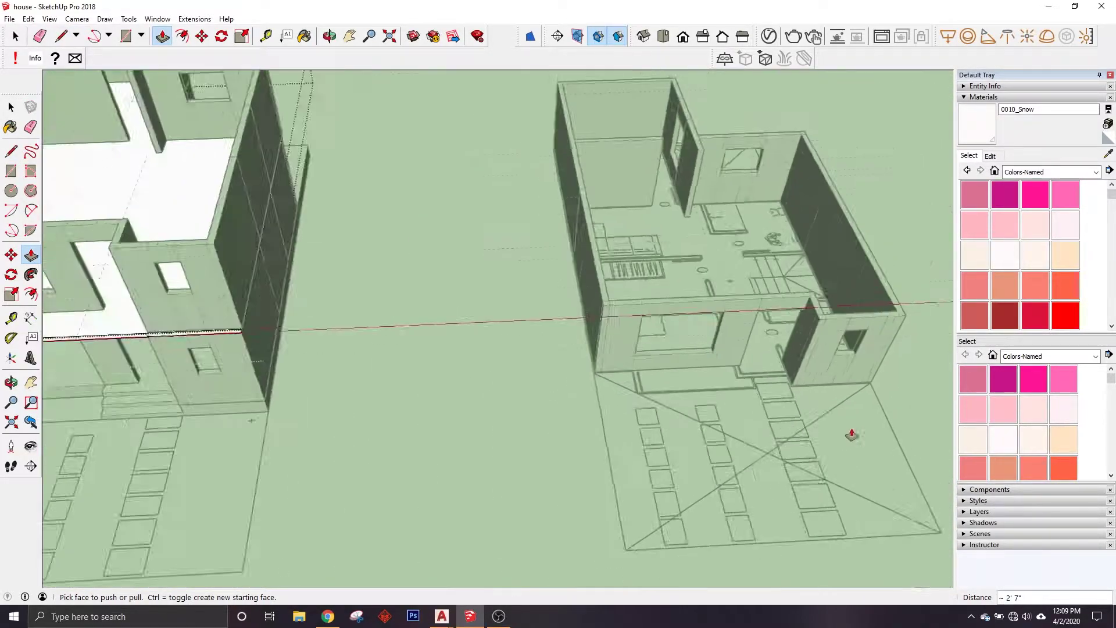
scroll(473, 379, up, 3)
scroll(342, 418, up, 3)
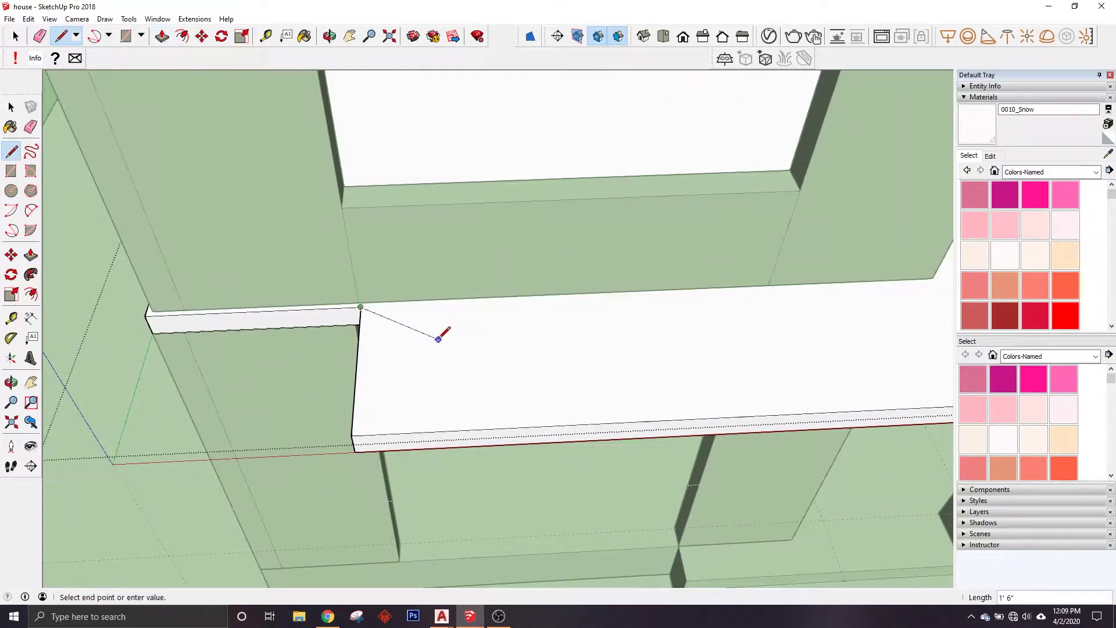
scroll(438, 338, down, 2)
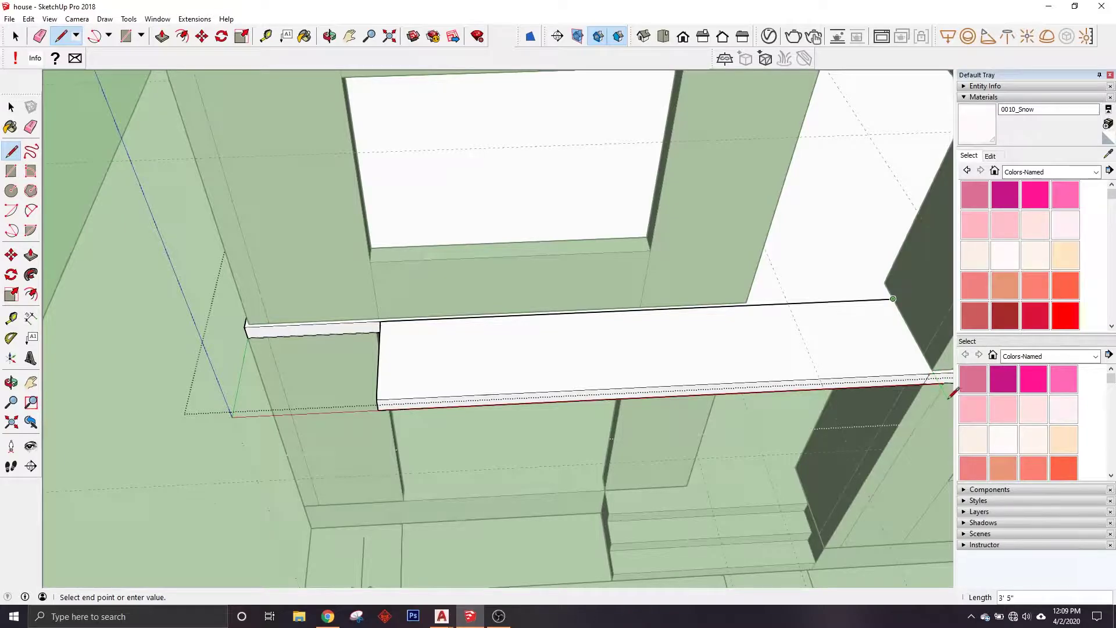
click(386, 392)
scroll(411, 370, up, 1)
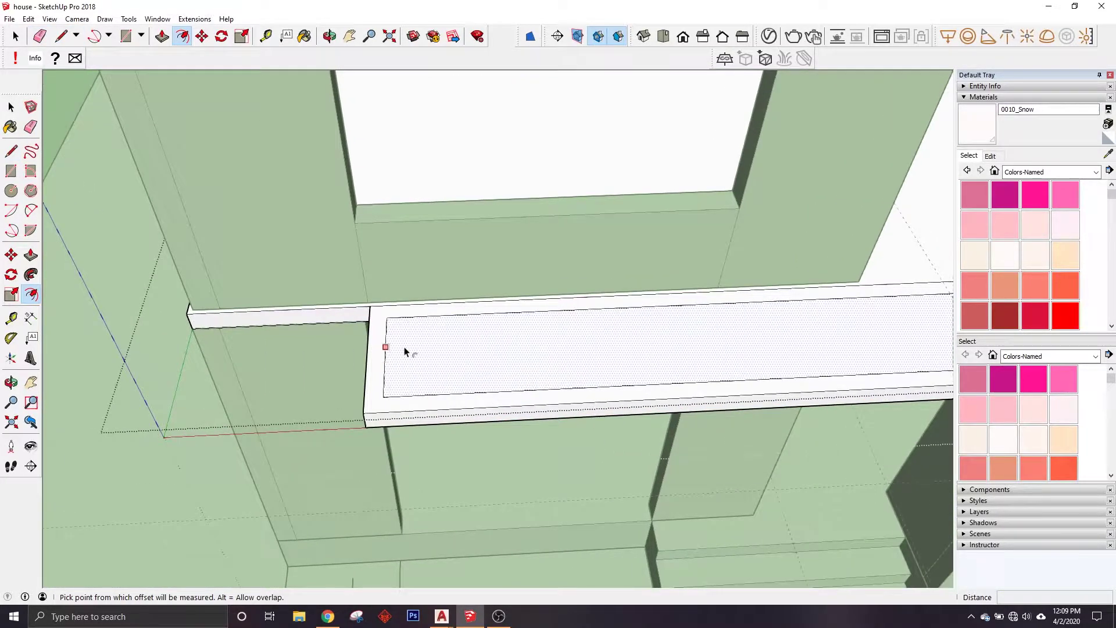
click(439, 312)
Step: Push the inner face of the ledge to deepen its recess
middle_drag(439, 312, 870, 327)
key(l)
scroll(904, 354, up, 1)
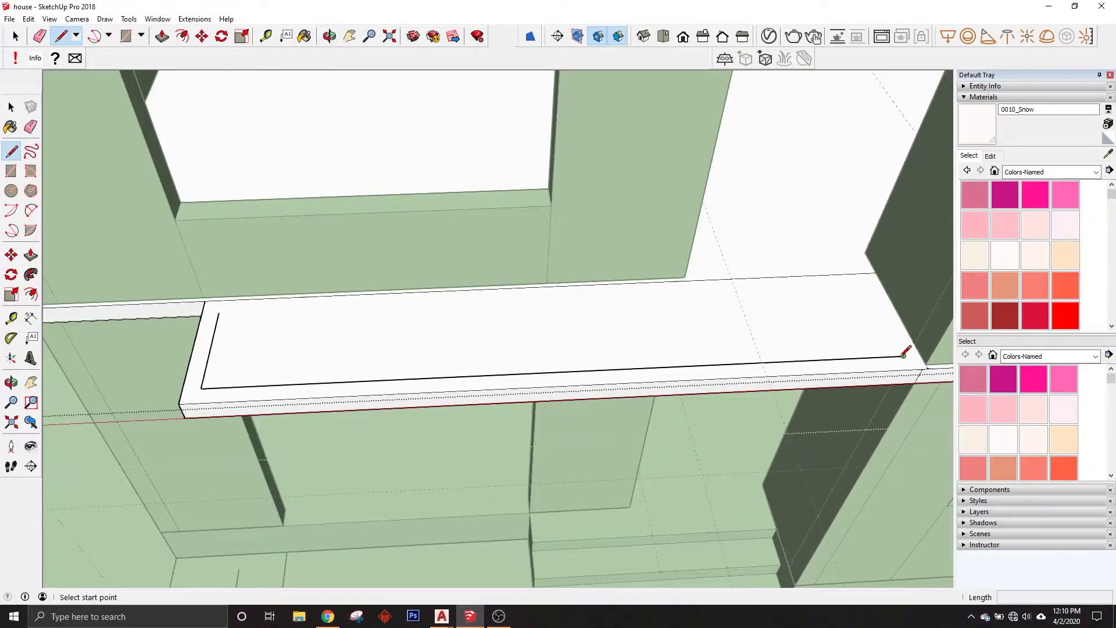
key(Escape)
scroll(224, 312, up, 2)
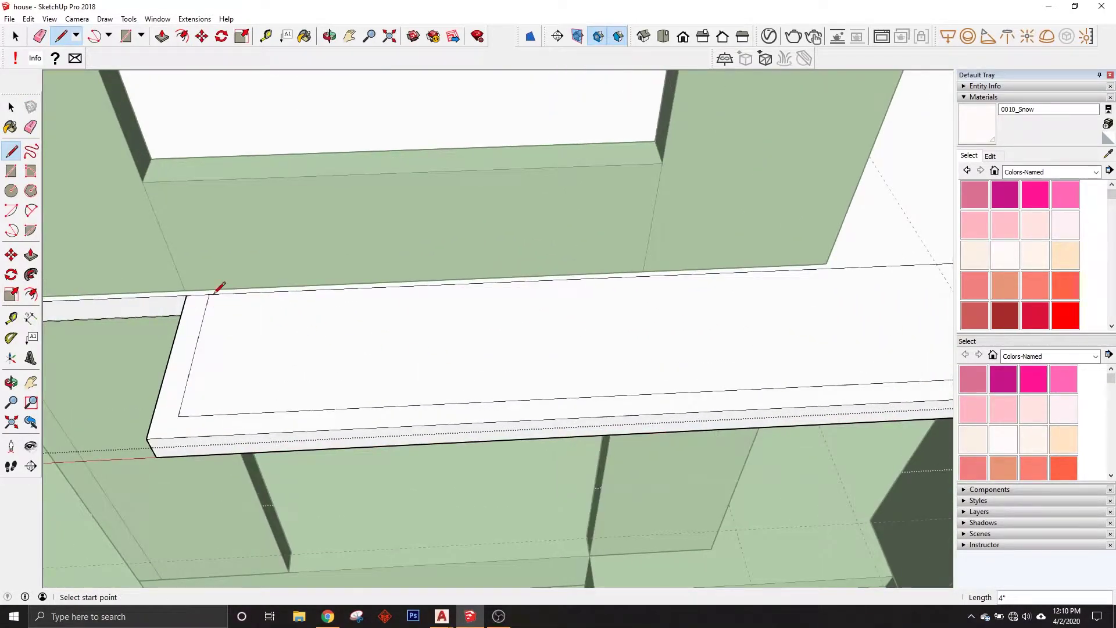
drag(187, 306, 190, 278)
Step: Pull a face of the ledge box out about 1 inch
scroll(223, 251, down, 3)
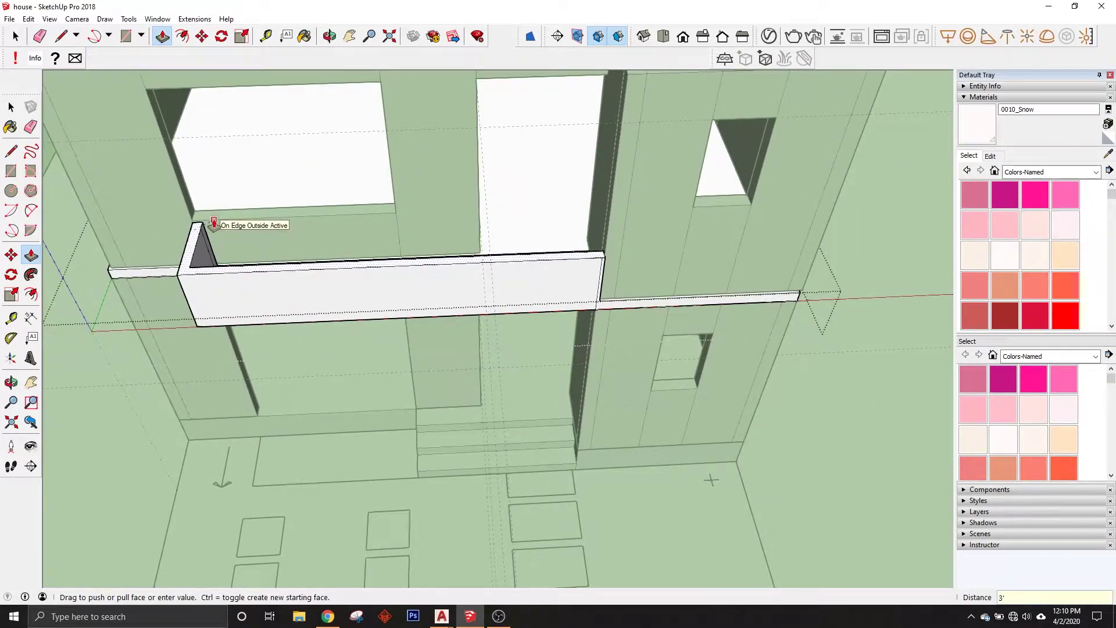
scroll(294, 314, down, 3)
middle_drag(294, 314, 348, 498)
scroll(411, 291, up, 5)
mouse_move(411, 292)
middle_down()
mouse_move(395, 385)
mouse_move(361, 287)
middle_up()
scroll(349, 202, up, 3)
click(349, 201)
mouse_move(349, 202)
middle_down()
mouse_move(254, 207)
mouse_move(300, 179)
middle_up()
click(289, 121)
scroll(610, 304, down, 5)
mouse_move(611, 304)
middle_down()
mouse_move(586, 332)
mouse_move(631, 302)
middle_up()
scroll(631, 302, down, 2)
scroll(451, 363, up, 3)
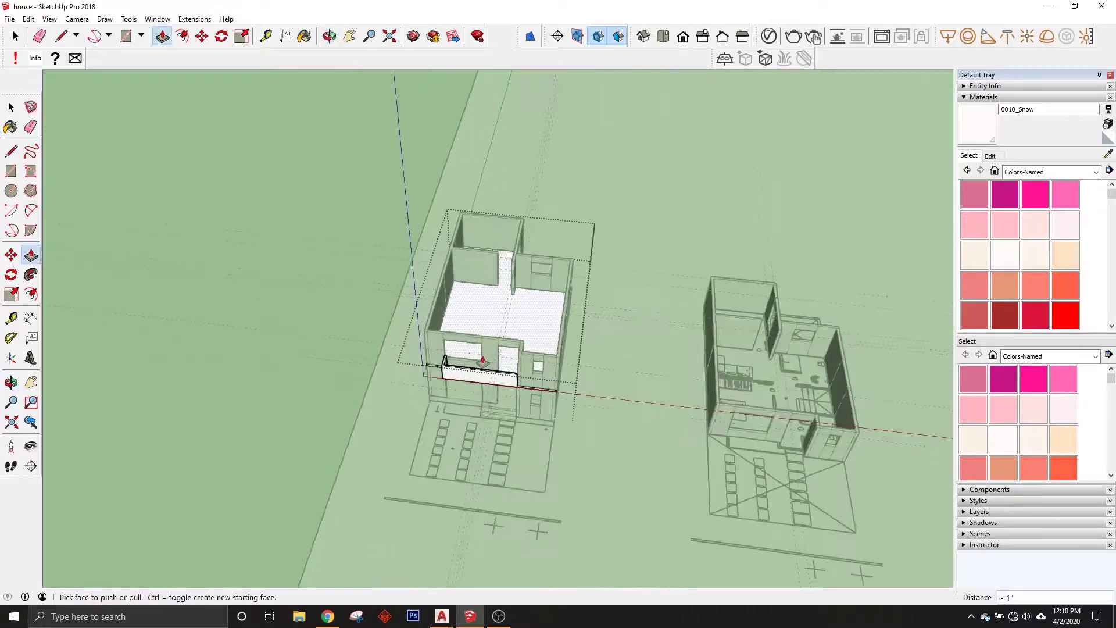
Step: Extrude the upper-floor window sill face inside the walls
scroll(375, 374, up, 3)
scroll(392, 386, up, 2)
scroll(270, 388, up, 2)
scroll(271, 388, up, 3)
middle_drag(270, 388, 236, 225)
click(241, 217)
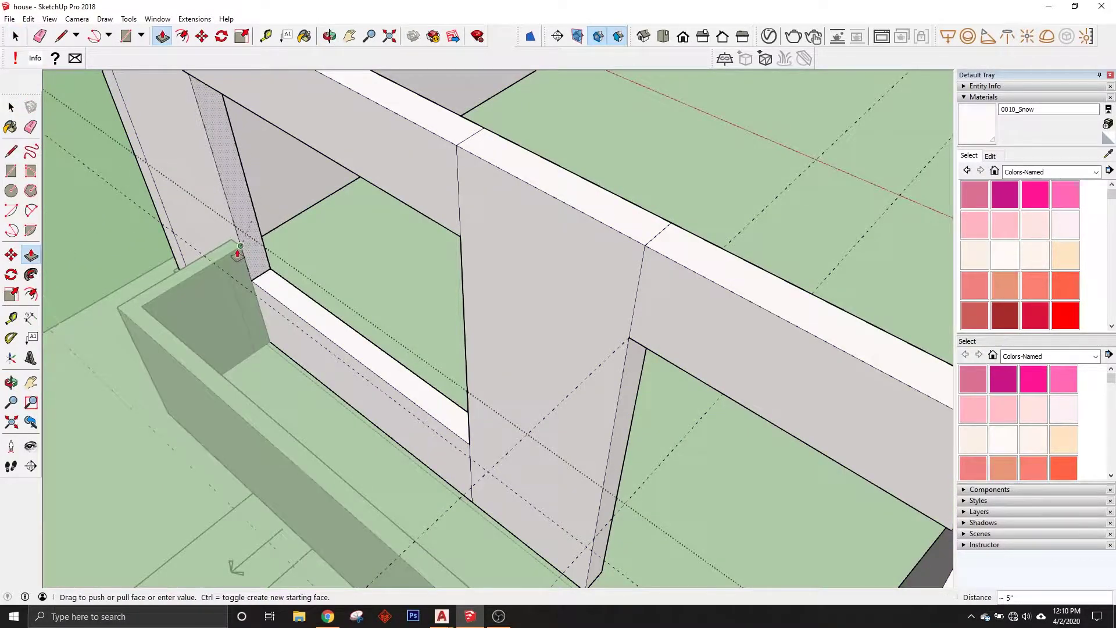
click(253, 283)
Step: Hide the right house's walls
scroll(253, 284, down, 5)
mouse_move(598, 356)
middle_down()
mouse_move(755, 266)
mouse_move(386, 361)
mouse_move(582, 317)
mouse_move(516, 324)
mouse_move(590, 391)
mouse_move(701, 284)
mouse_move(636, 323)
mouse_move(362, 356)
middle_up()
scroll(590, 392, down, 5)
scroll(635, 324, up, 5)
scroll(385, 436, up, 3)
scroll(386, 436, down, 5)
mouse_move(385, 436)
middle_down()
mouse_move(647, 411)
mouse_move(458, 517)
mouse_move(194, 391)
mouse_move(107, 386)
mouse_move(193, 345)
mouse_move(209, 399)
middle_up()
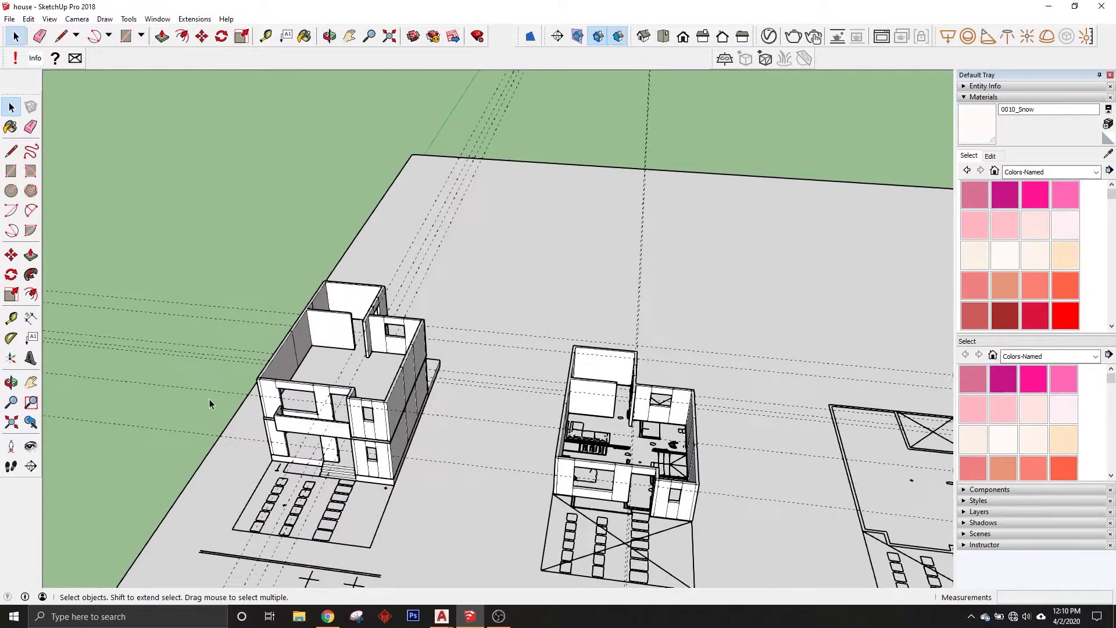
scroll(528, 504, up, 5)
key(space)
scroll(459, 285, up, 5)
right_click(440, 250)
click(459, 285)
Step: Recess the first house's window opening face by 11 inches
scroll(462, 290, down, 3)
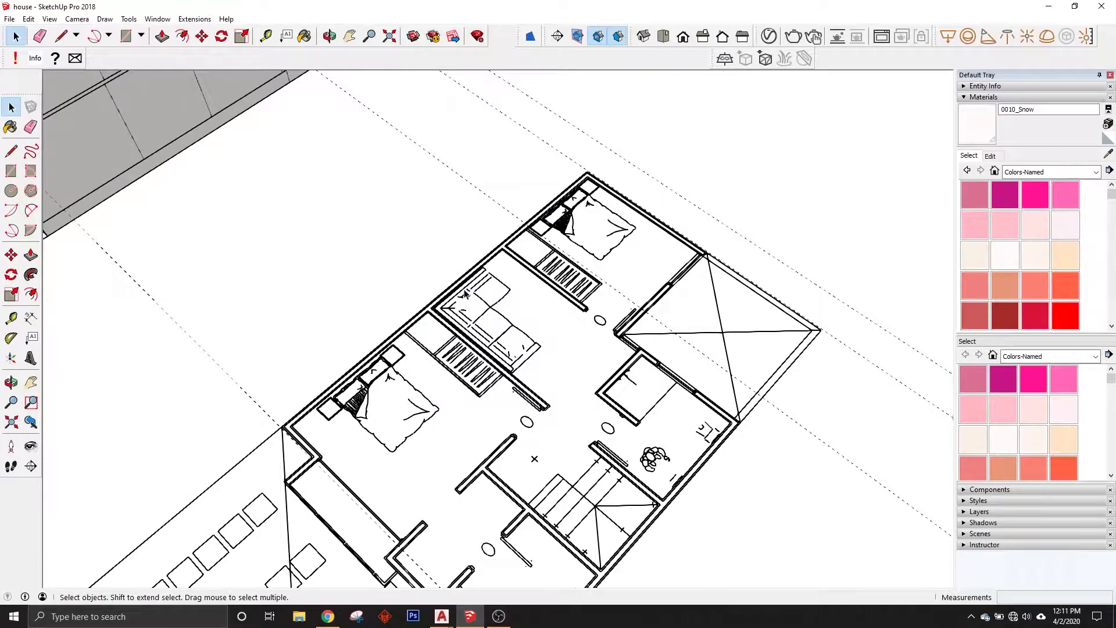
scroll(468, 283, down, 2)
scroll(582, 273, down, 5)
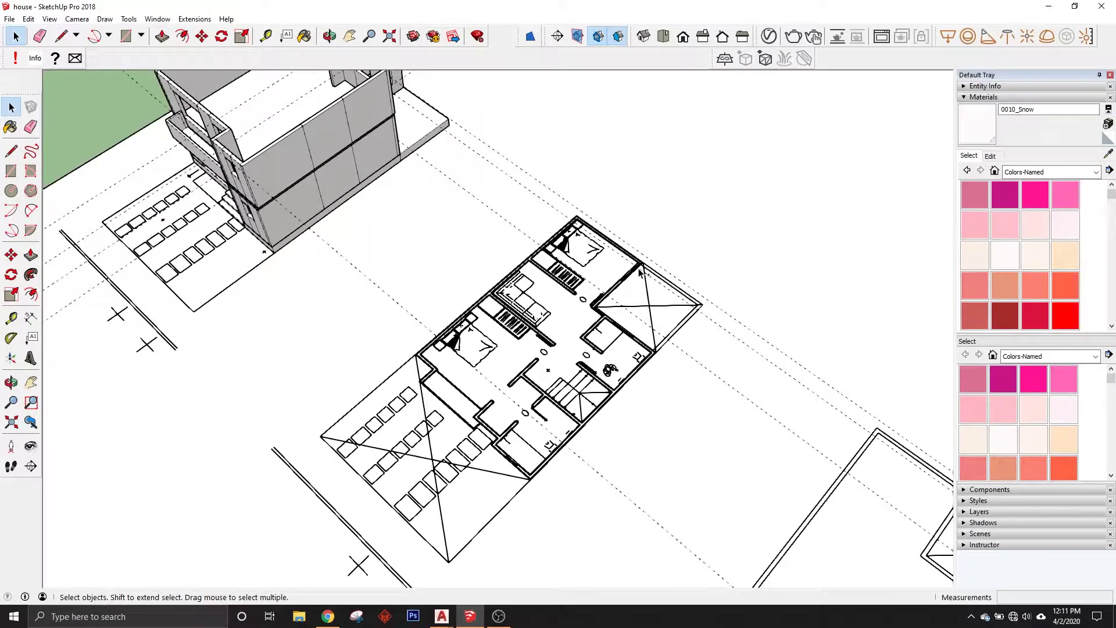
mouse_move(640, 272)
middle_down()
mouse_move(645, 244)
mouse_move(632, 247)
middle_up()
scroll(645, 238, up, 5)
scroll(648, 231, up, 3)
scroll(639, 291, down, 3)
middle_drag(643, 316, 491, 382)
scroll(339, 429, up, 3)
middle_drag(339, 429, 525, 403)
scroll(525, 402, down, 2)
key(p)
drag(506, 406, 515, 360)
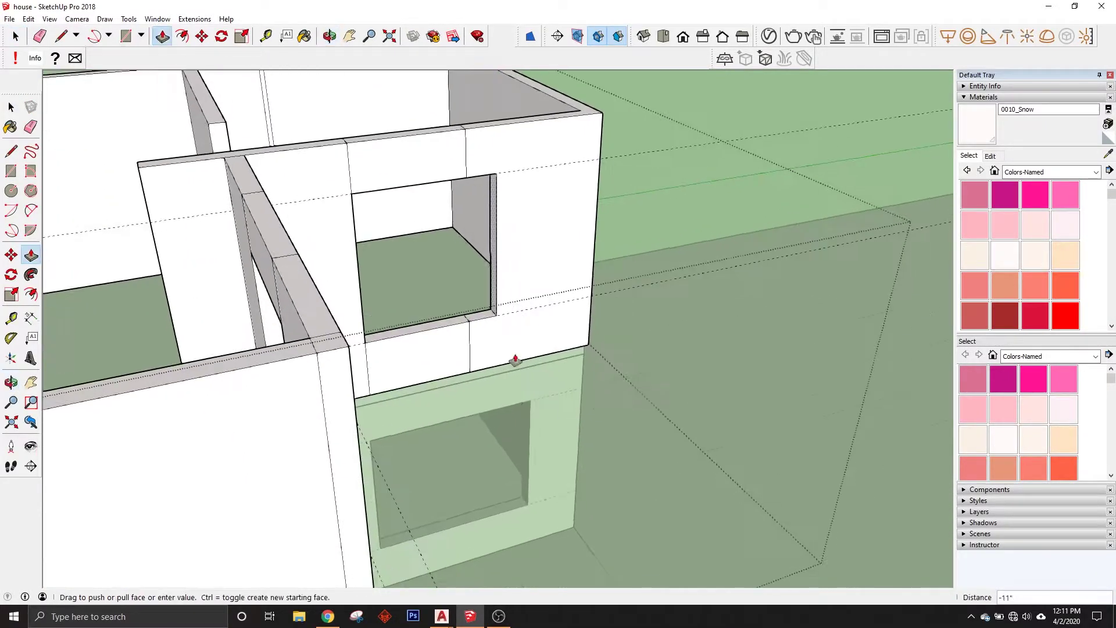
Step: Push the balcony window jamb face 3 inches
scroll(555, 430, down, 5)
mouse_move(555, 431)
middle_down()
mouse_move(866, 349)
mouse_move(453, 411)
middle_up()
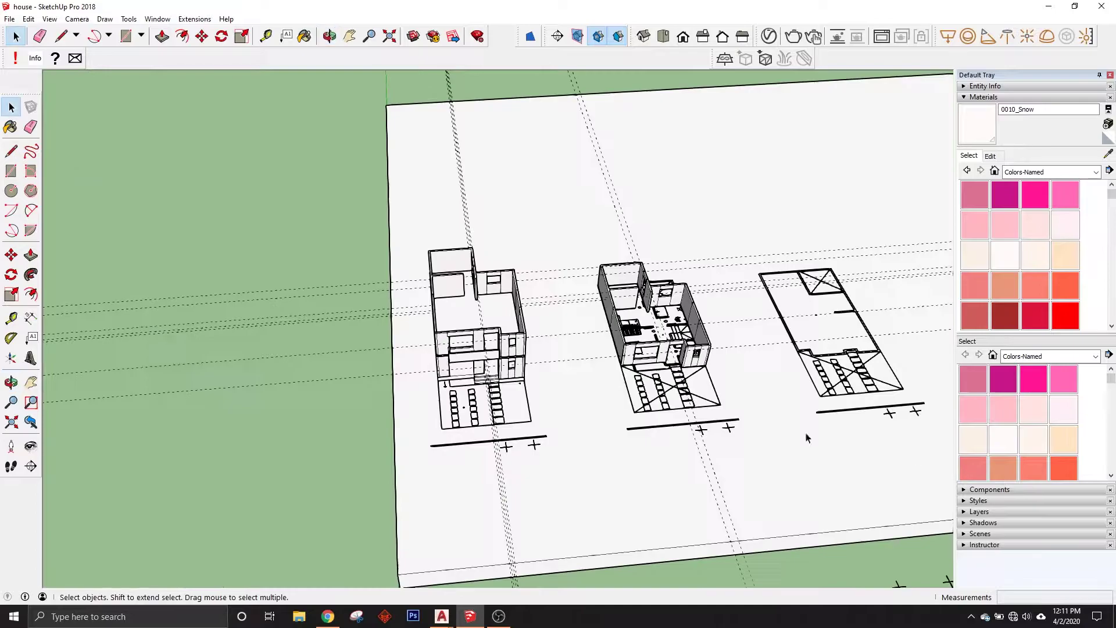
scroll(453, 411, up, 5)
scroll(453, 411, up, 3)
scroll(560, 411, up, 3)
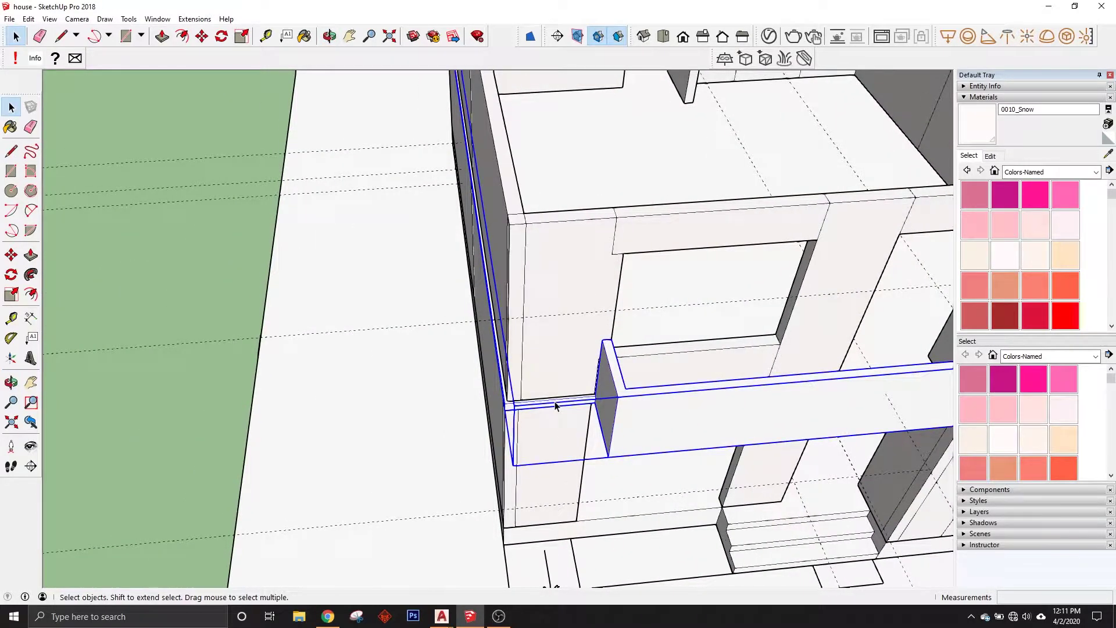
key(m)
scroll(498, 411, up, 2)
scroll(490, 416, up, 1)
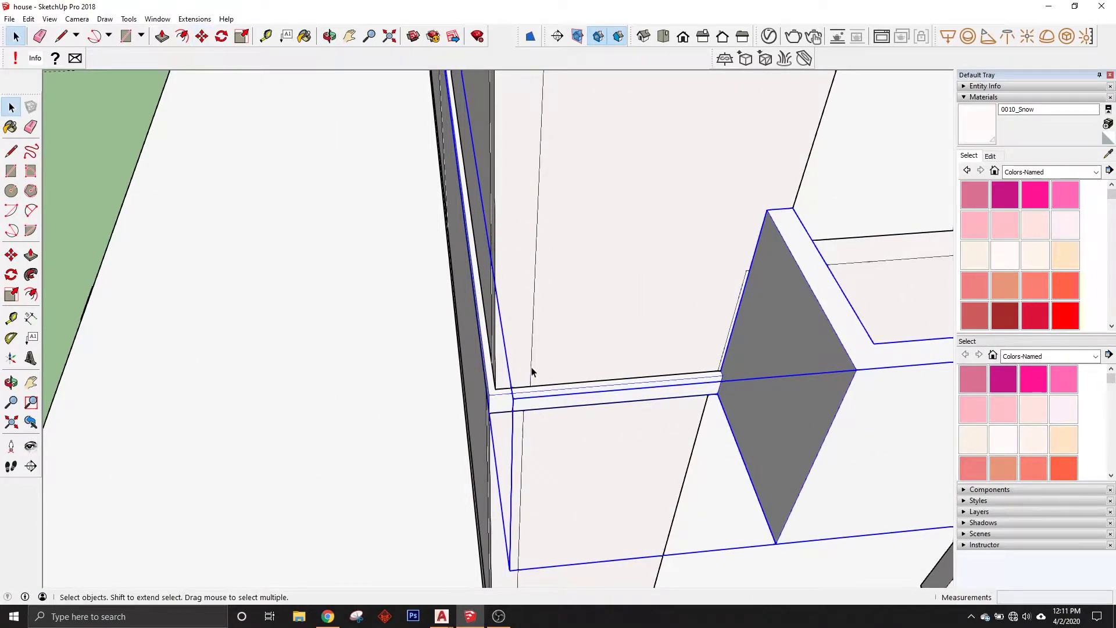
scroll(493, 390, down, 3)
middle_drag(322, 371, 414, 291)
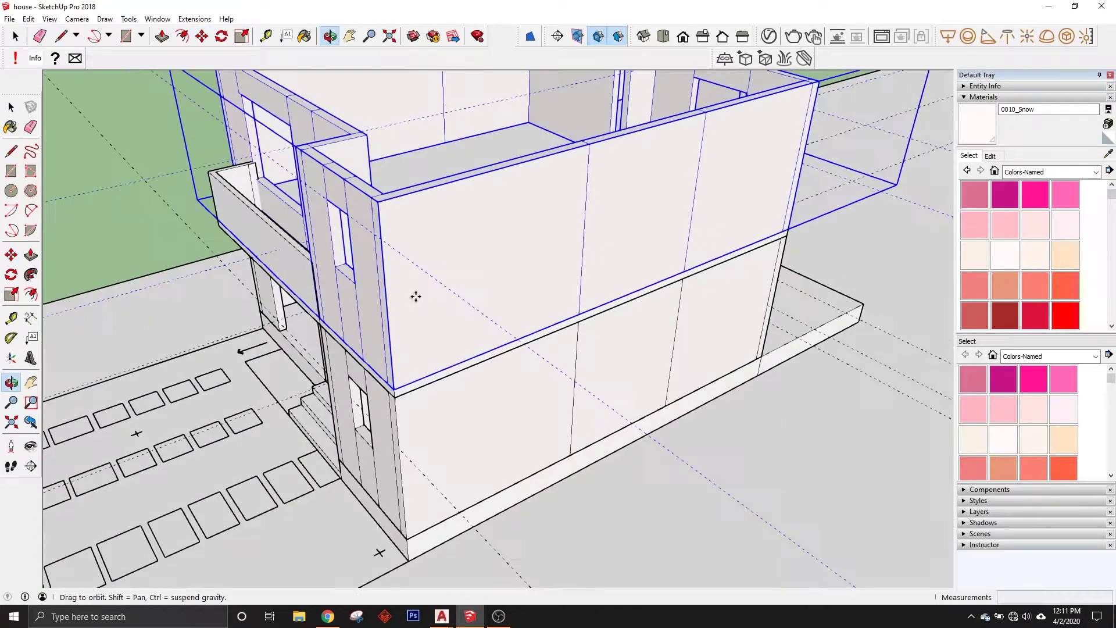
scroll(603, 374, up, 3)
scroll(560, 391, up, 2)
scroll(559, 391, down, 3)
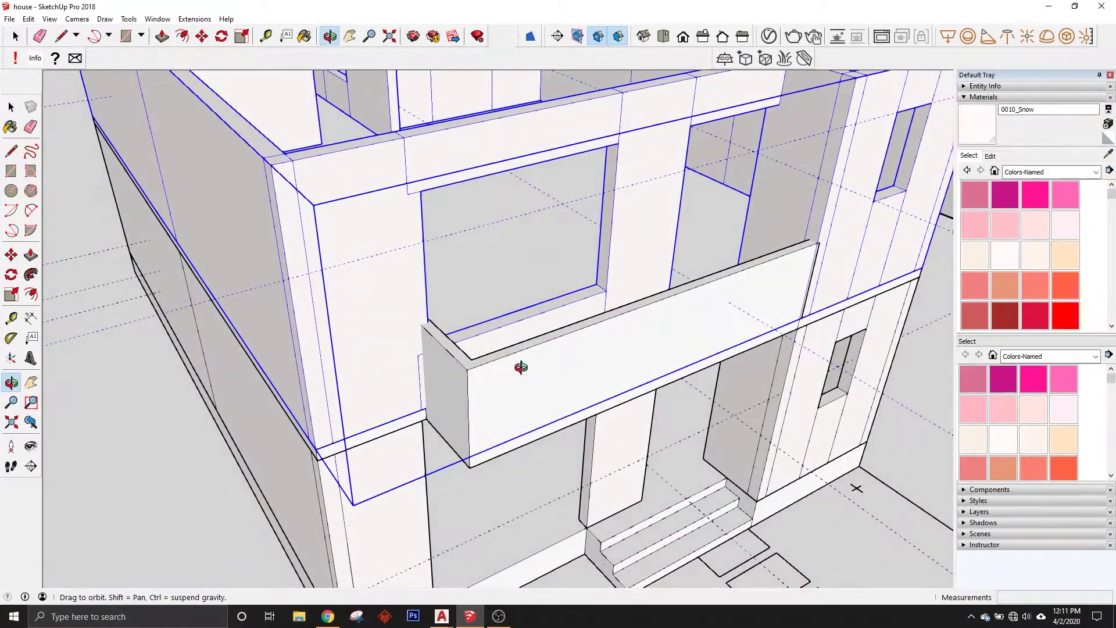
scroll(520, 364, up, 3)
scroll(399, 381, up, 2)
key(space)
mouse_move(475, 377)
middle_down()
mouse_move(822, 448)
mouse_move(531, 391)
middle_up()
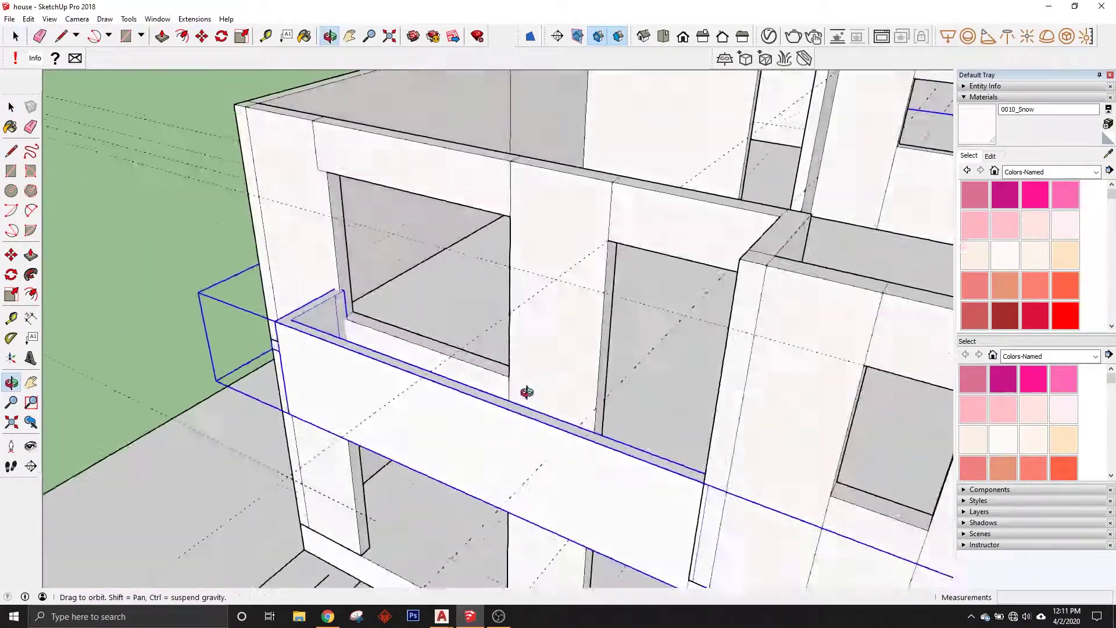
scroll(227, 254, up, 4)
scroll(287, 257, up, 1)
key(p)
drag(309, 259, 312, 265)
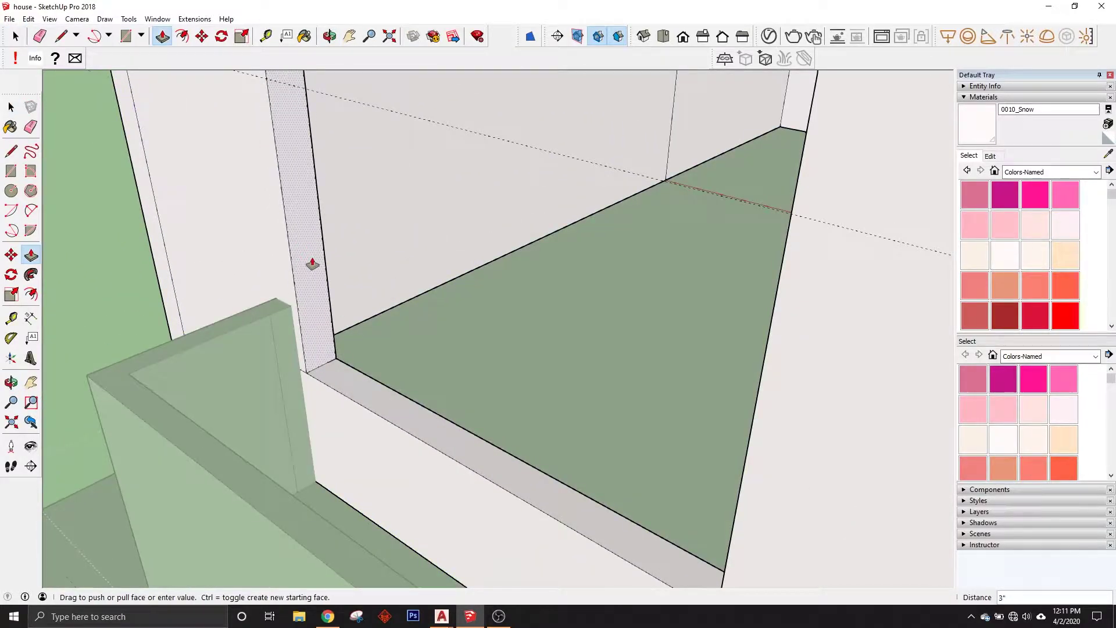
Step: Orbit to a low front view of the house
scroll(314, 264, down, 5)
scroll(500, 249, down, 3)
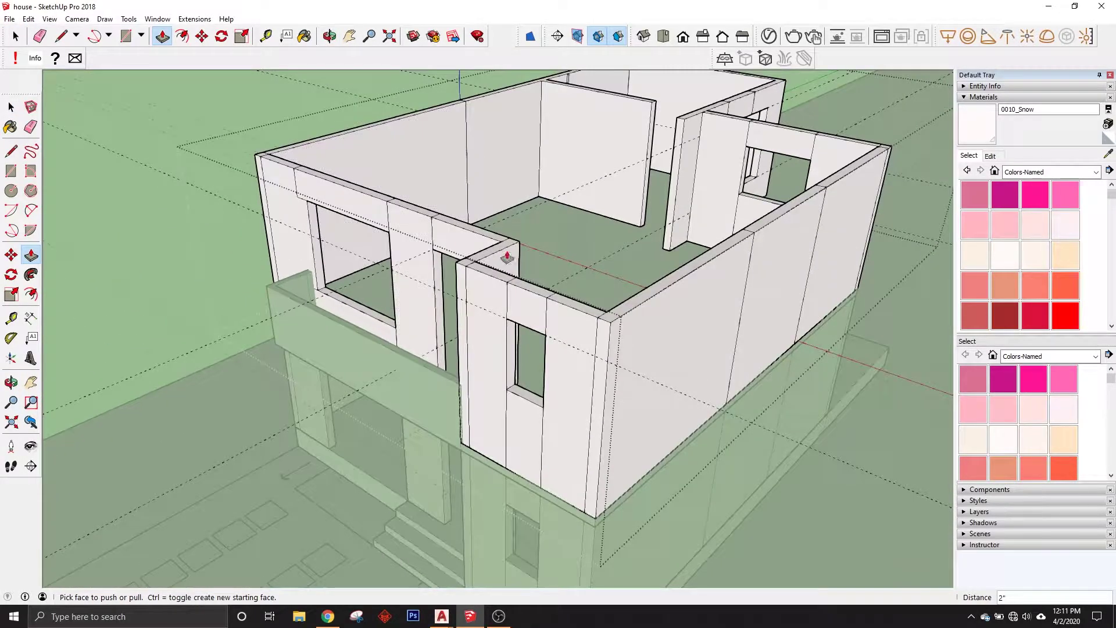
middle_drag(500, 248, 775, 250)
scroll(314, 374, up, 3)
scroll(332, 363, up, 3)
key(space)
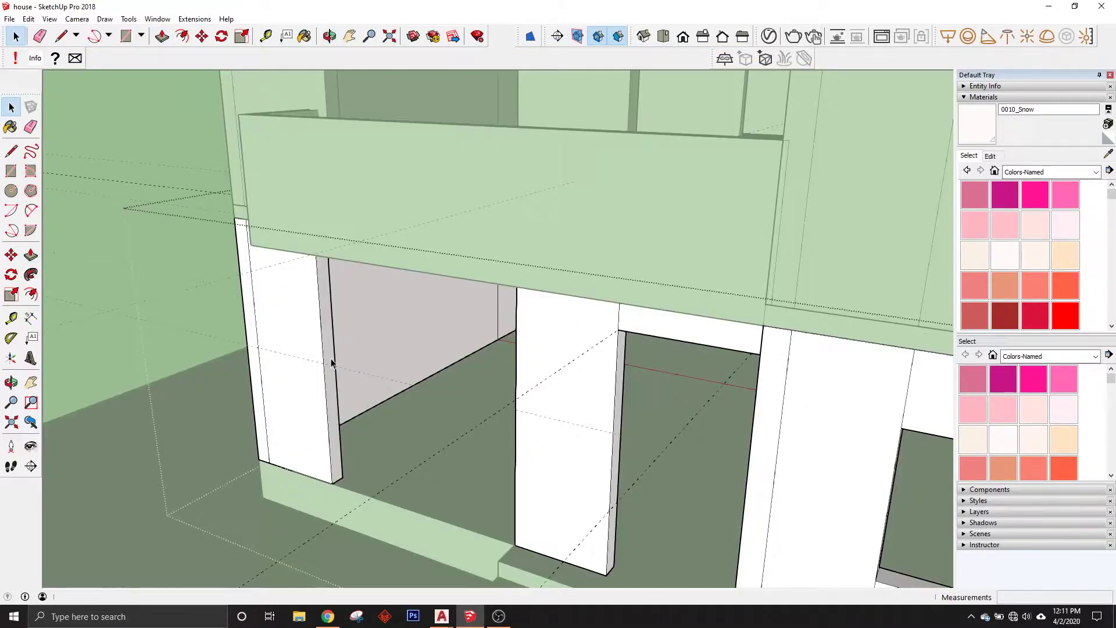
scroll(274, 267, down, 4)
scroll(339, 281, down, 3)
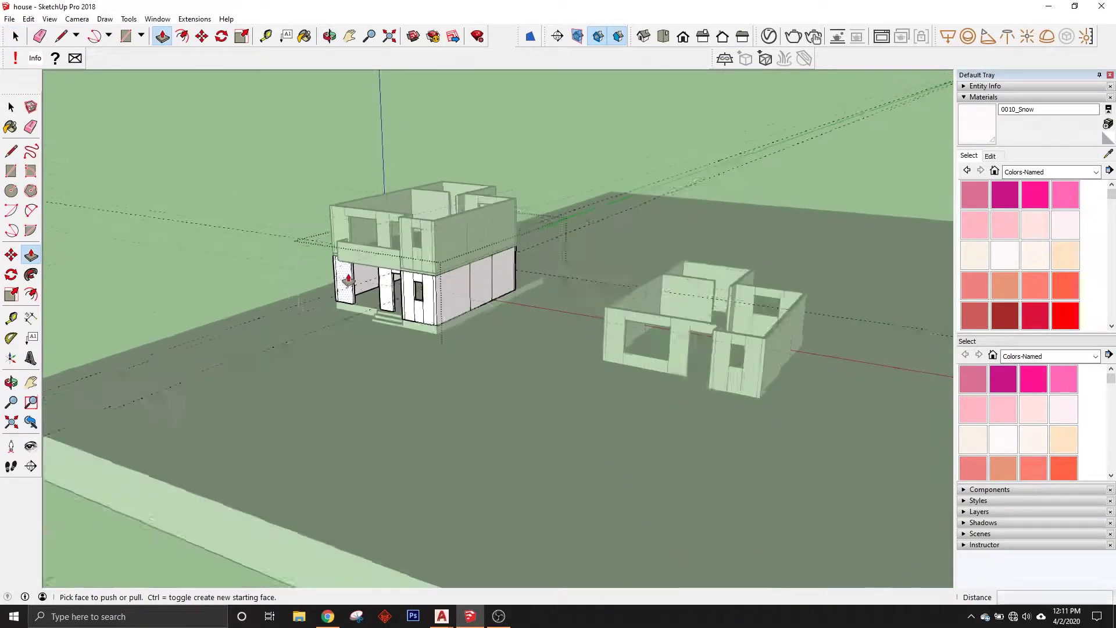
scroll(642, 336, up, 5)
scroll(638, 353, up, 3)
middle_drag(637, 353, 494, 370)
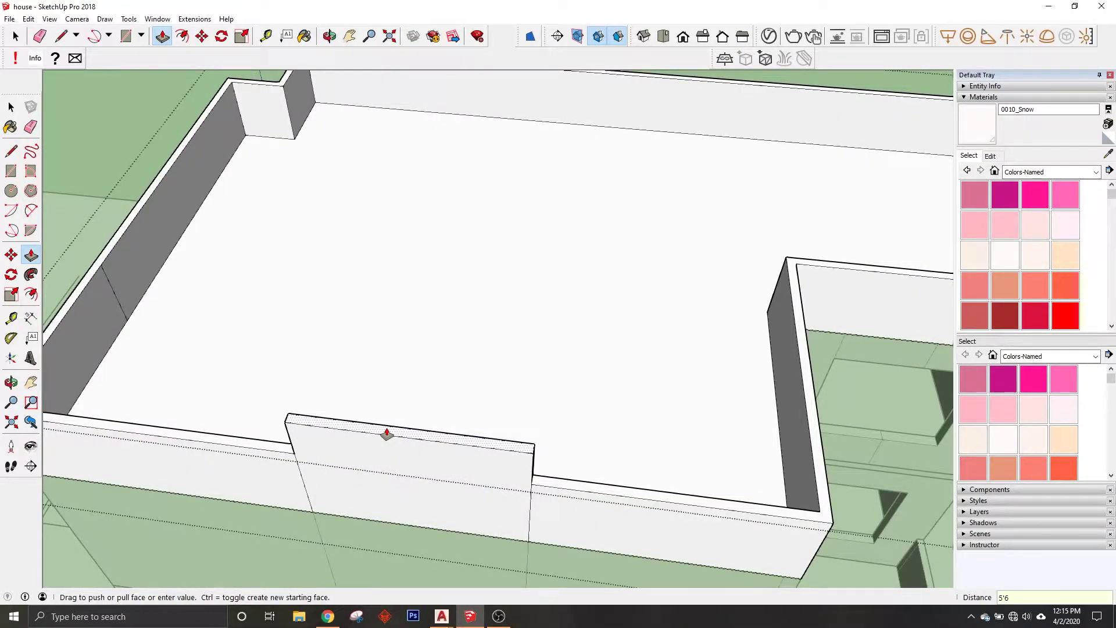
Step: Commit the raised roof wall section at 5'6" and orbit around it
key(Return)
middle_drag(369, 424, 528, 332)
scroll(506, 340, up, 4)
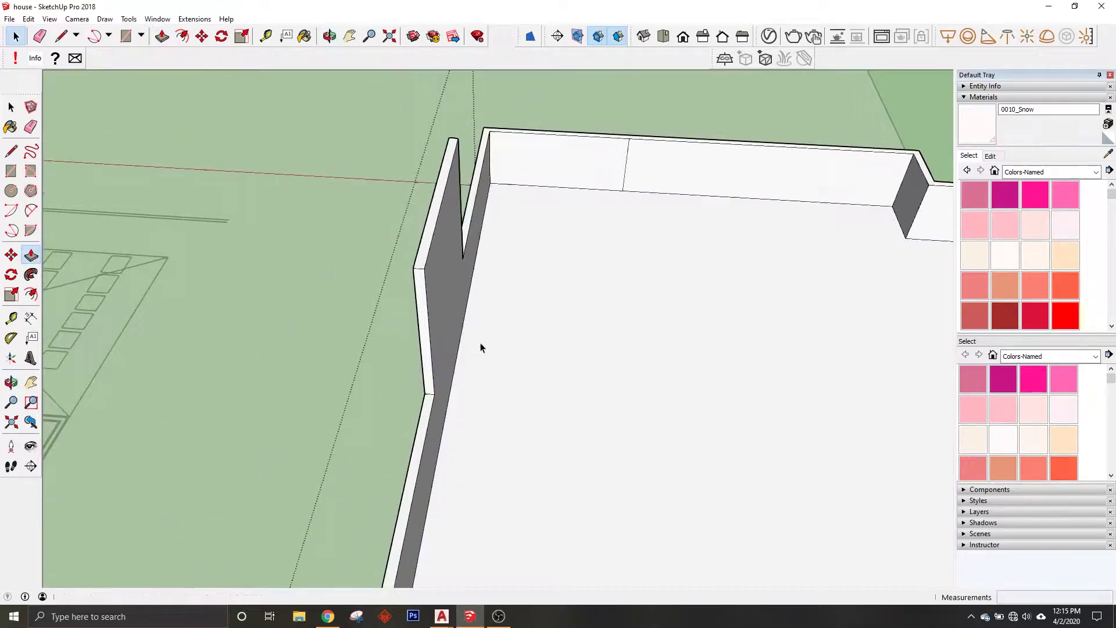
scroll(481, 349, down, 10)
middle_drag(404, 367, 624, 324)
scroll(582, 320, up, 4)
scroll(359, 345, down, 3)
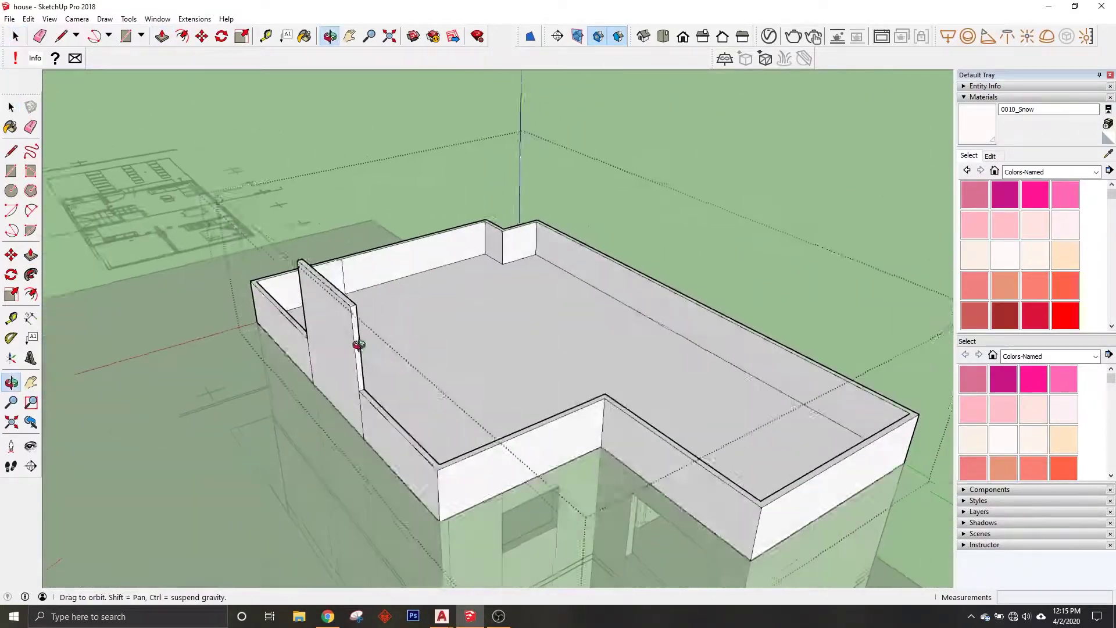
scroll(359, 345, up, 5)
Step: Orbit and zoom around the roof walls to inspect the thin wall
key(p)
scroll(337, 349, down, 3)
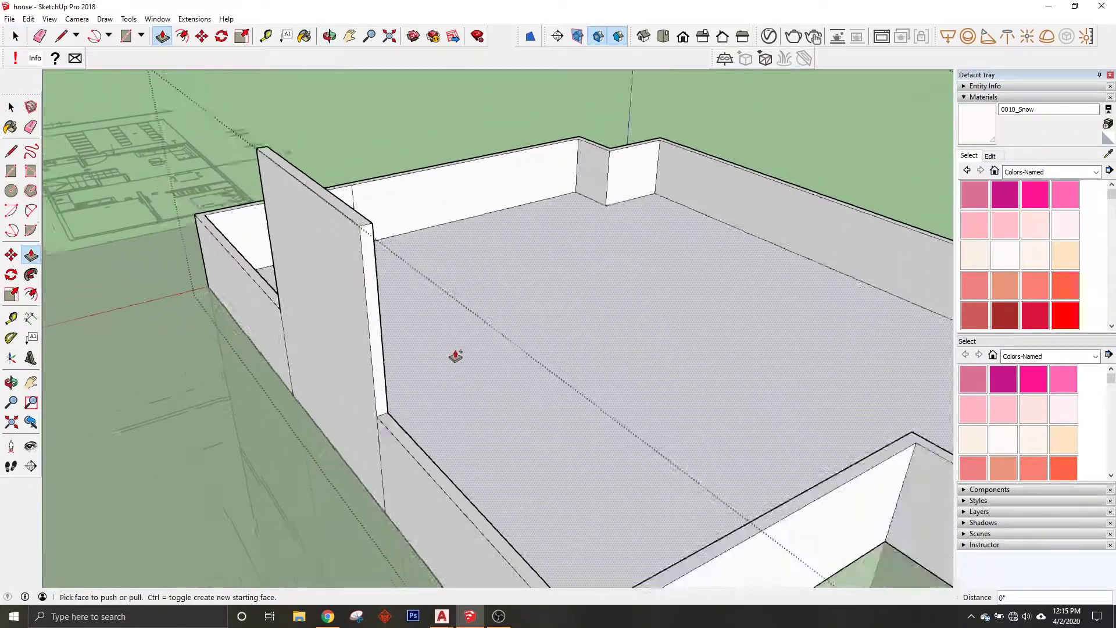
scroll(456, 356, down, 3)
key(space)
middle_drag(572, 338, 481, 366)
scroll(635, 400, down, 3)
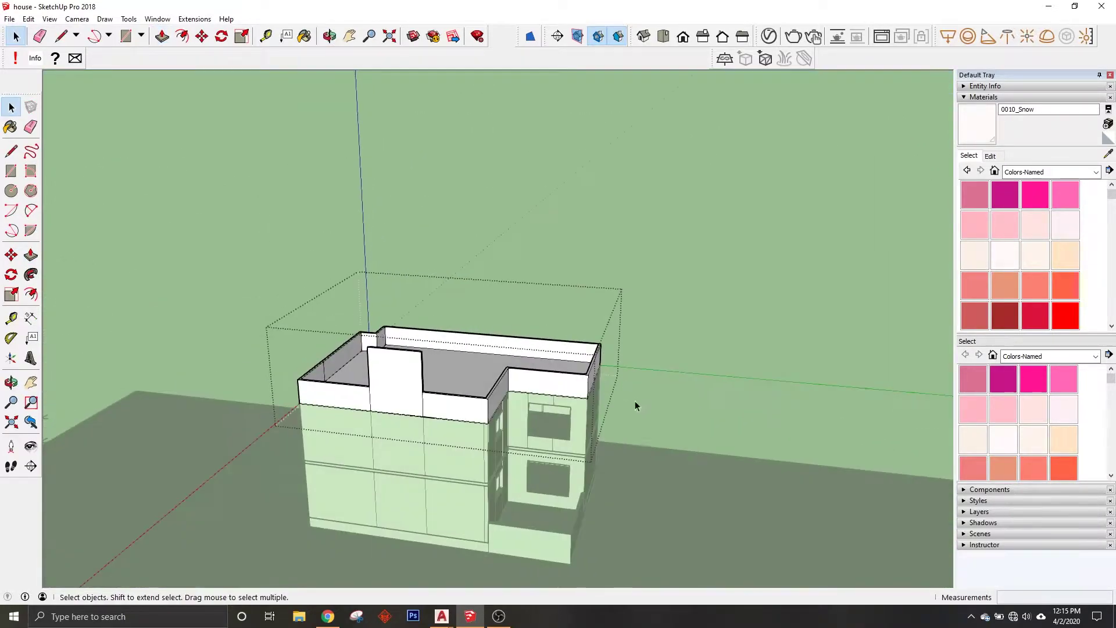
middle_drag(635, 400, 609, 323)
scroll(609, 322, up, 4)
scroll(397, 427, up, 3)
scroll(187, 463, down, 3)
middle_drag(187, 463, 762, 469)
scroll(601, 493, up, 4)
scroll(600, 493, up, 2)
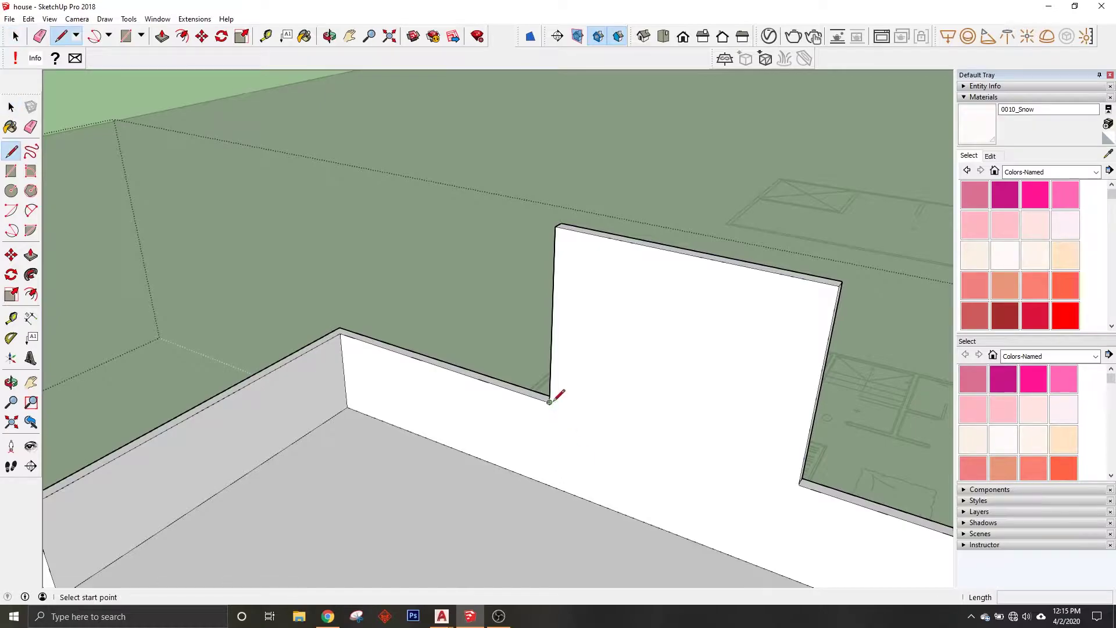
Step: Erase stray edges and pull the side wall out into an enclosure
key(e)
middle_drag(803, 481, 561, 247)
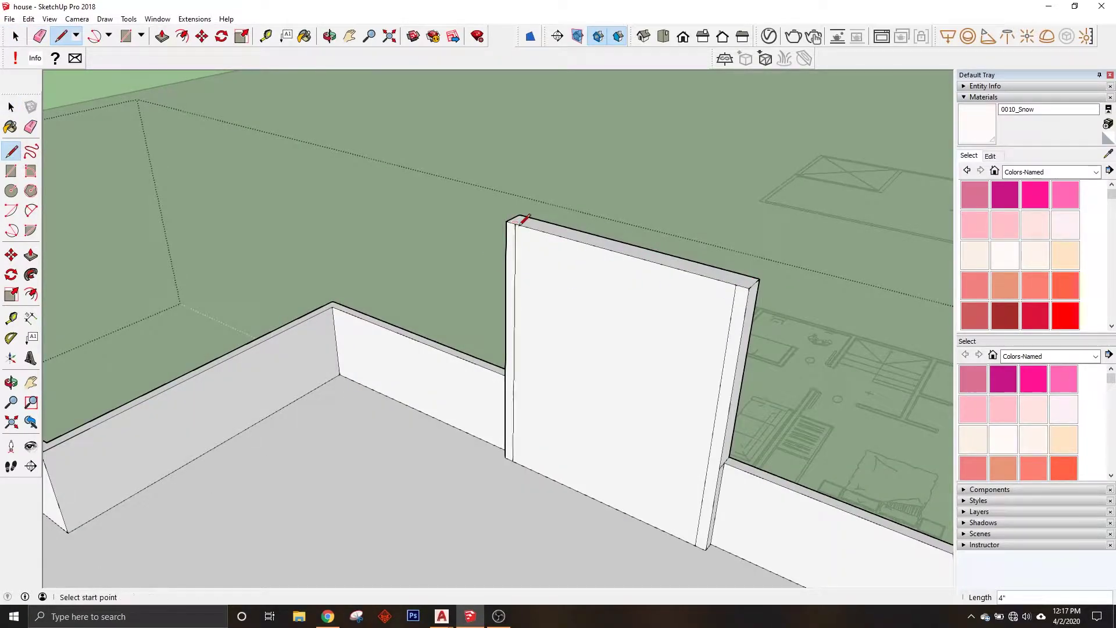
drag(728, 335, 540, 440)
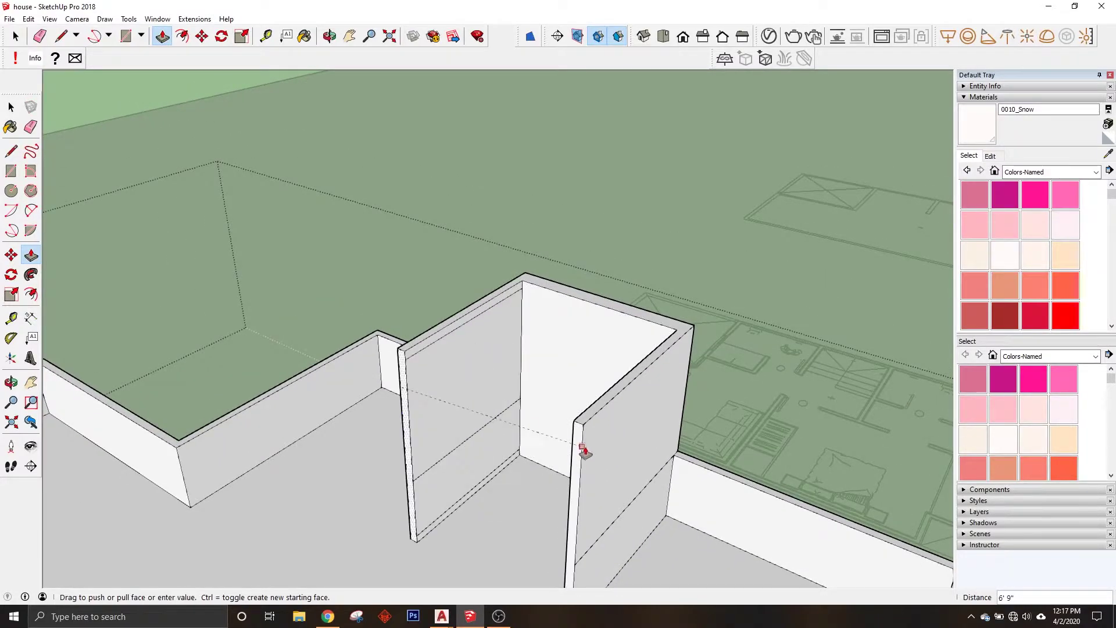
scroll(463, 423, down, 2)
scroll(464, 484, up, 2)
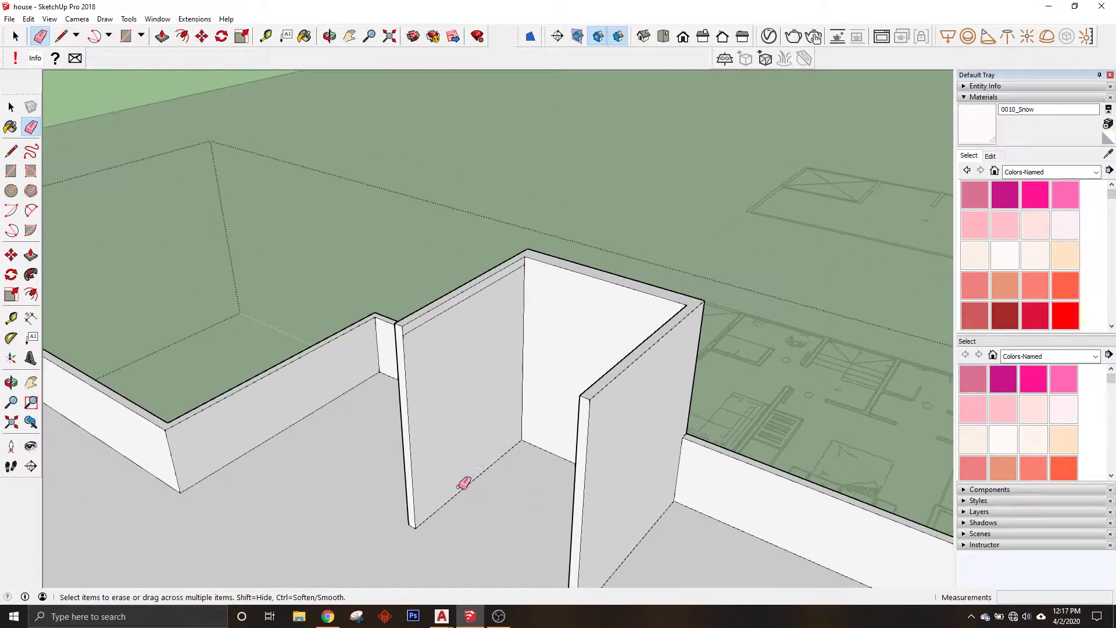
middle_drag(467, 300, 685, 374)
middle_drag(937, 406, 699, 426)
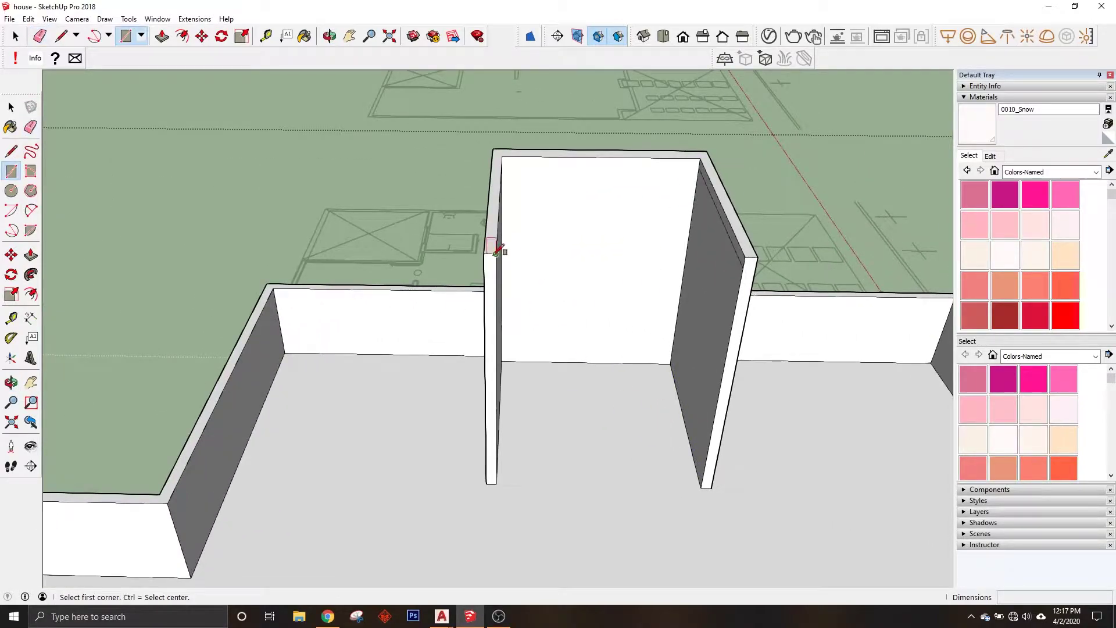
Step: Close the enclosure with a front wall pulled 5 inches and painted 0010_Snow
click(711, 485)
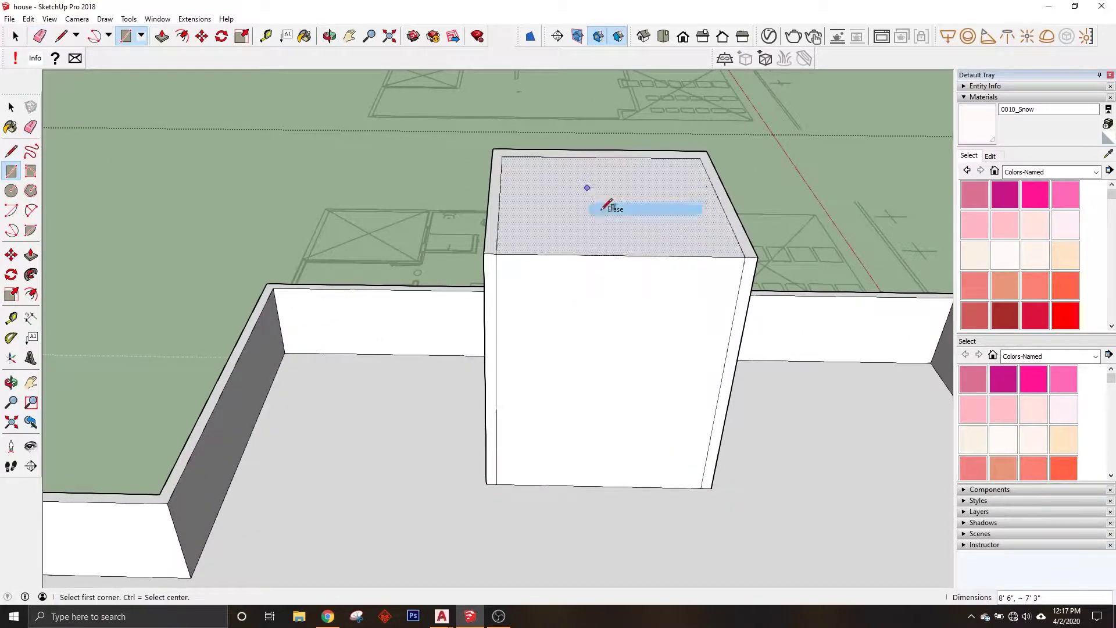
key(p)
click(610, 309)
key(Return)
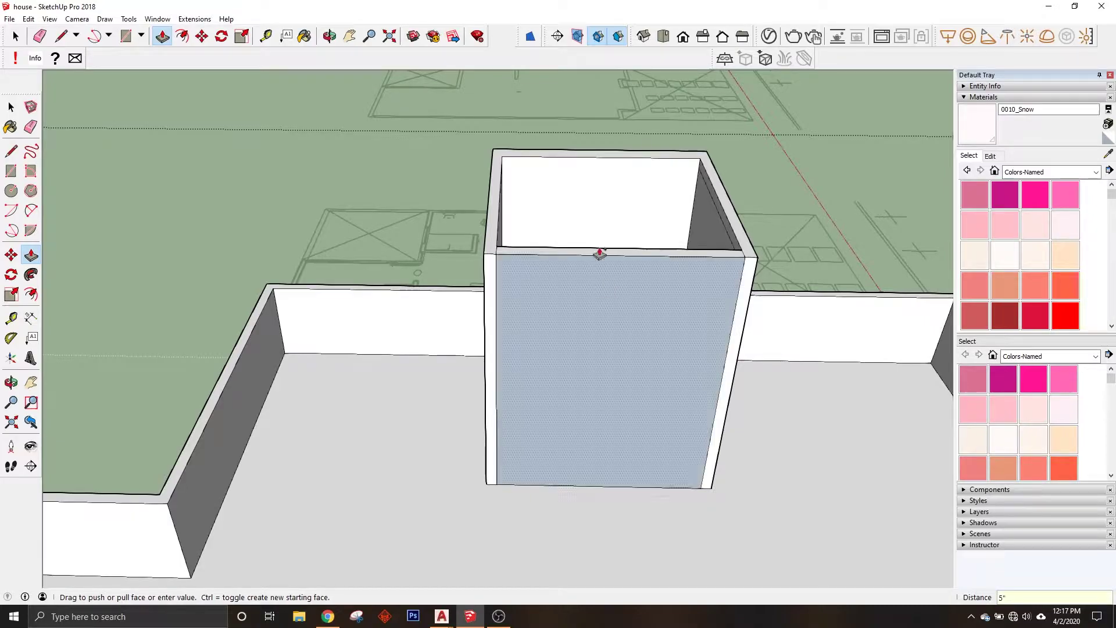
shift+click(706, 305)
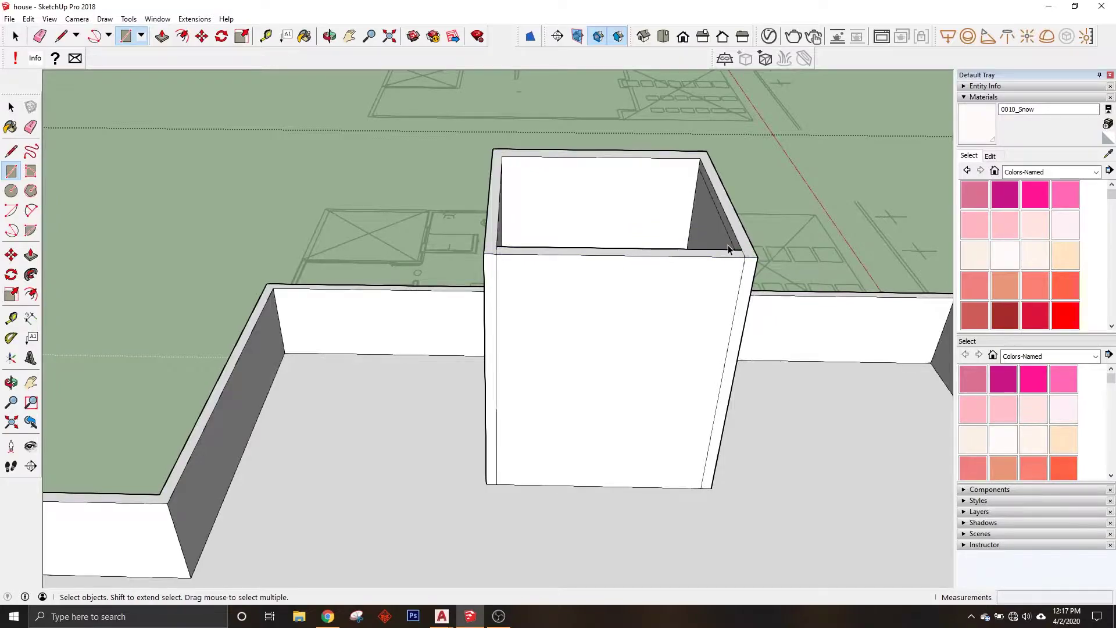
key(space)
middle_drag(504, 144, 496, 260)
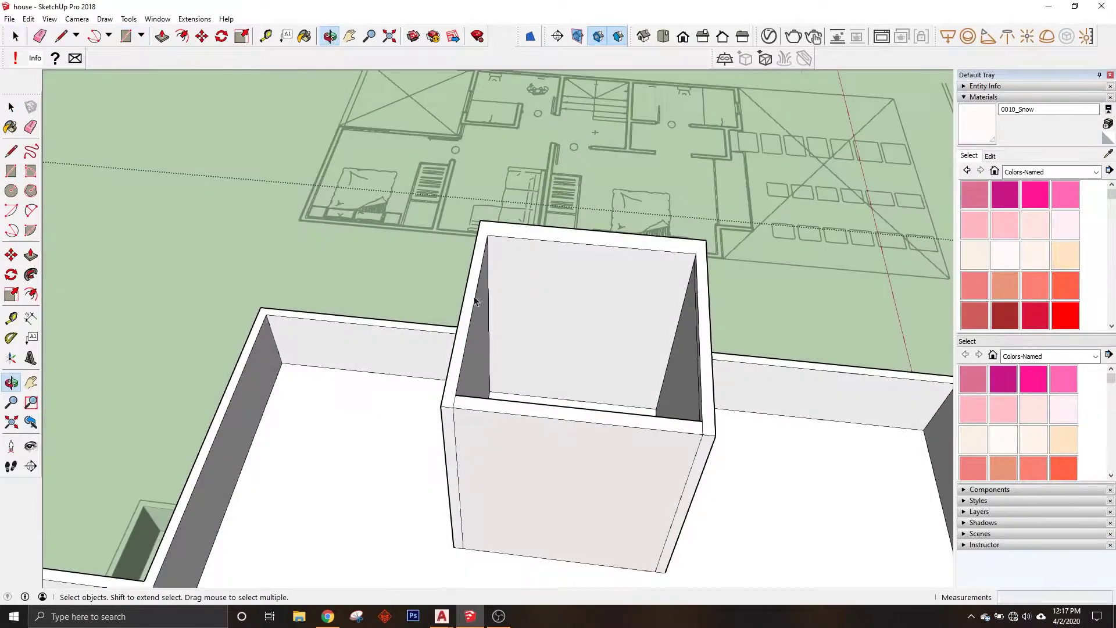
Step: Draw a rectangle capping the box top, group it, and enter the group
click(695, 407)
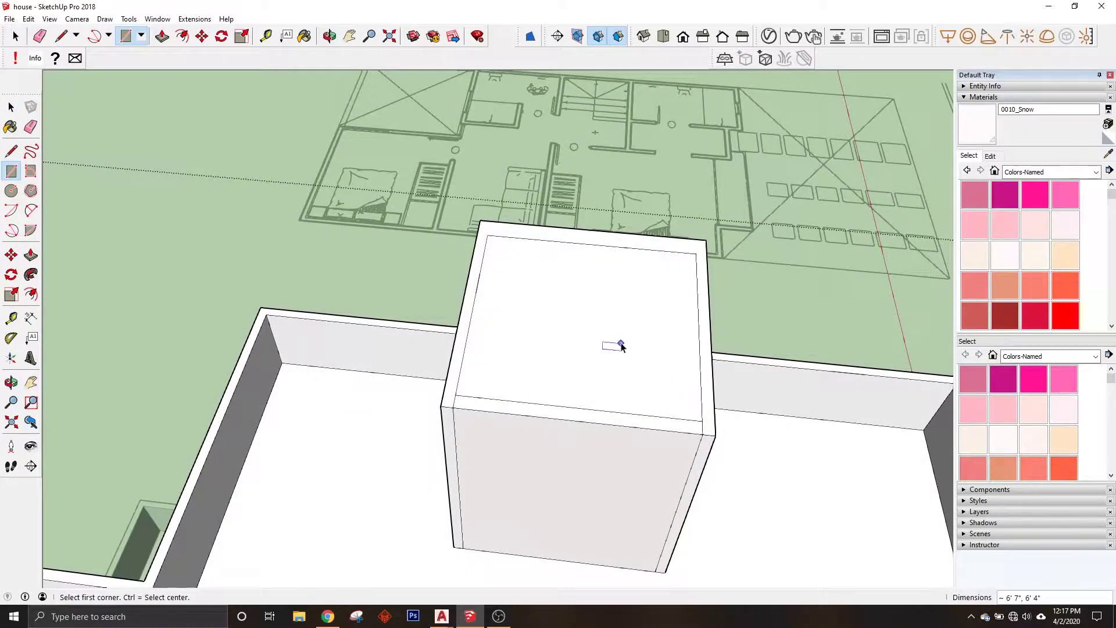
key(space)
right_click(608, 329)
click(657, 426)
double_click(621, 366)
Step: Pull the top face up a few inches into a thin slab
key(p)
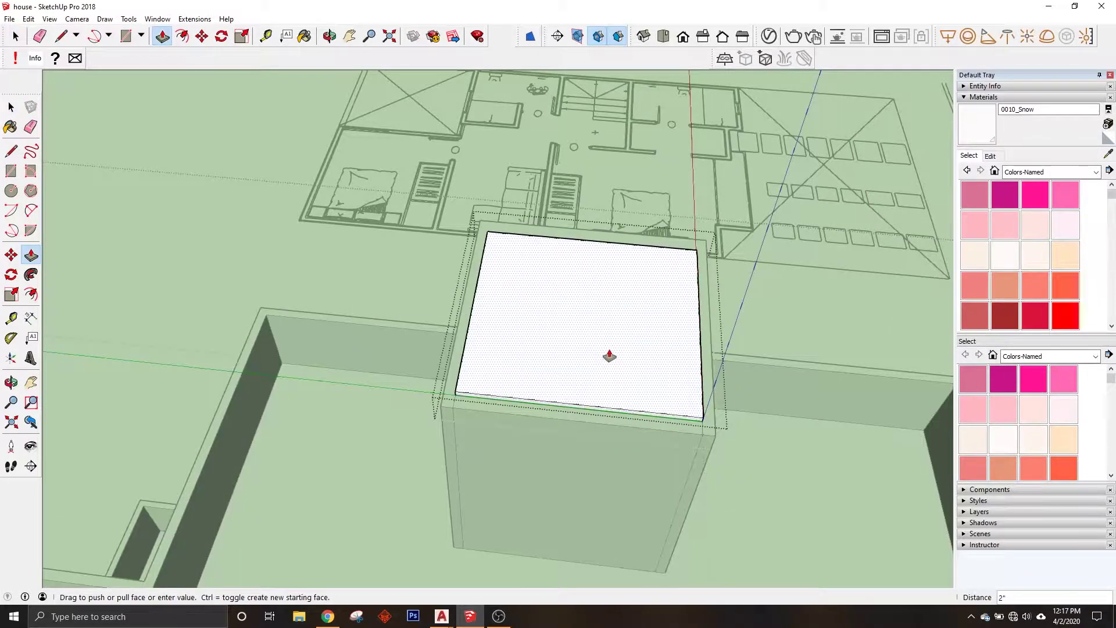
scroll(599, 355, up, 2)
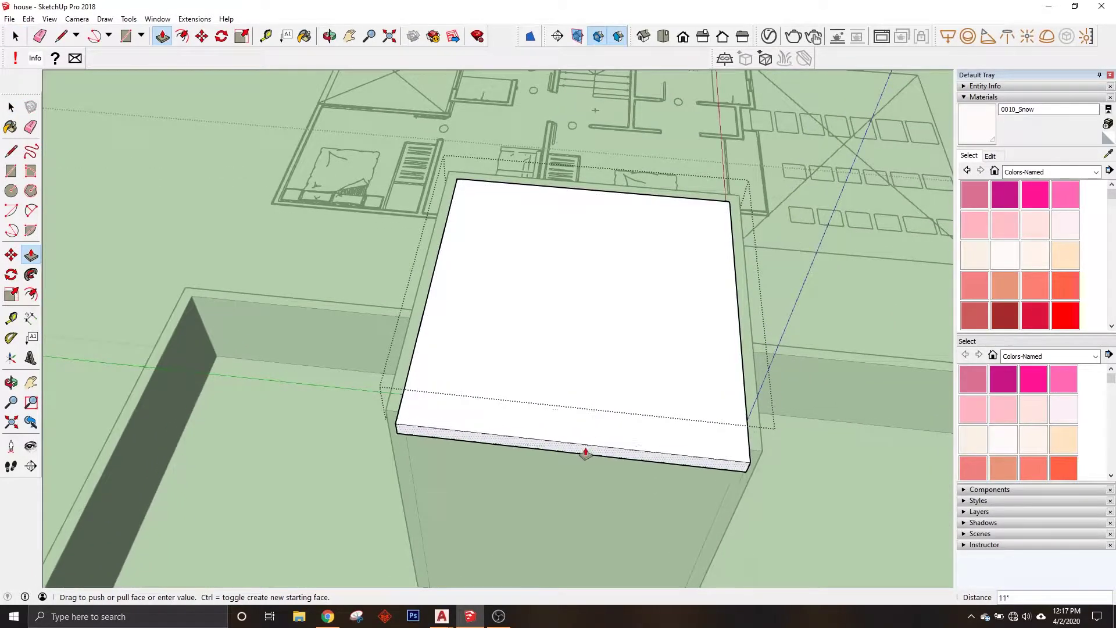
click(586, 452)
scroll(575, 413, down, 3)
scroll(561, 376, up, 3)
scroll(464, 388, down, 2)
mouse_move(521, 391)
middle_down()
mouse_move(573, 327)
mouse_move(598, 357)
mouse_move(548, 394)
middle_up()
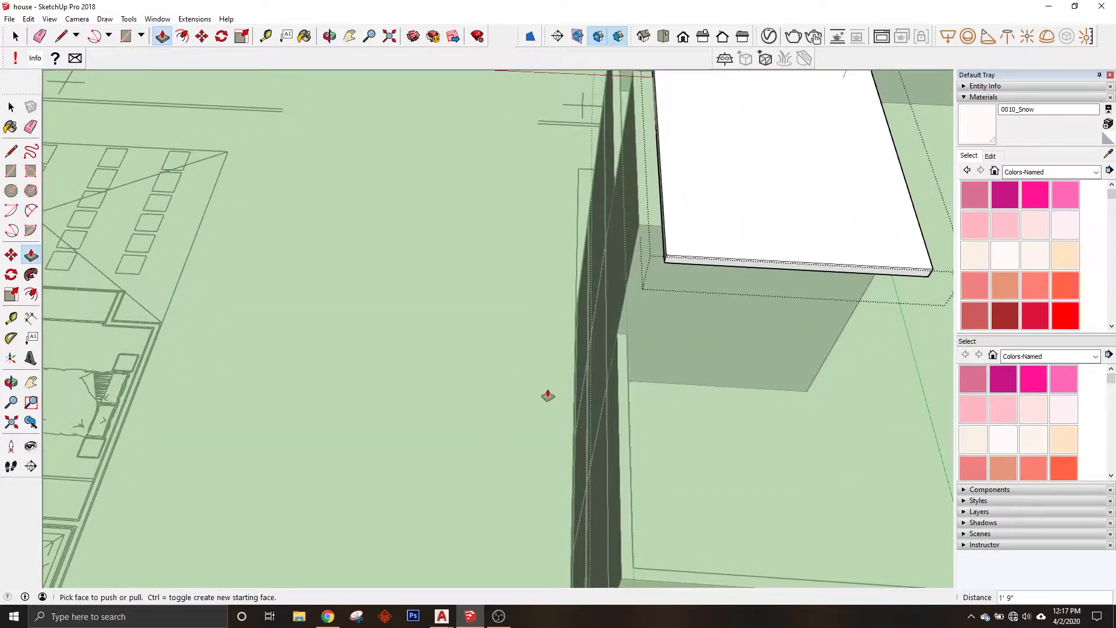
scroll(682, 262, up, 2)
scroll(719, 289, up, 2)
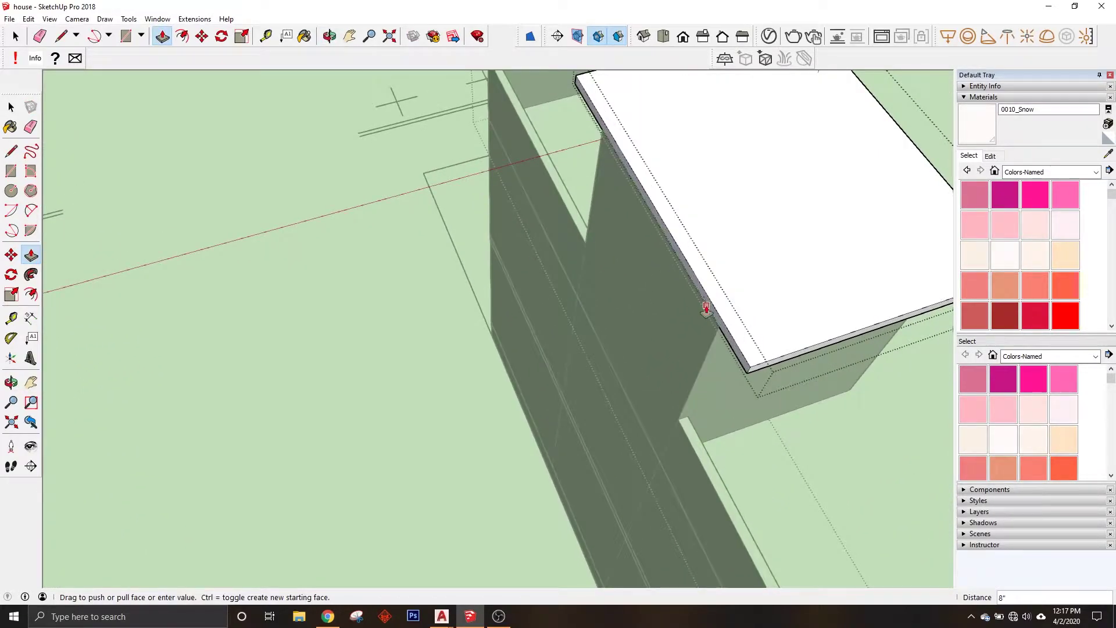
click(706, 308)
scroll(705, 308, down, 5)
Step: Extend the slab's side face outward by 4'3" to overhang
mouse_move(624, 255)
middle_down()
mouse_move(544, 308)
mouse_move(680, 250)
middle_up()
scroll(564, 309, down, 2)
scroll(676, 210, up, 3)
drag(677, 210, 614, 251)
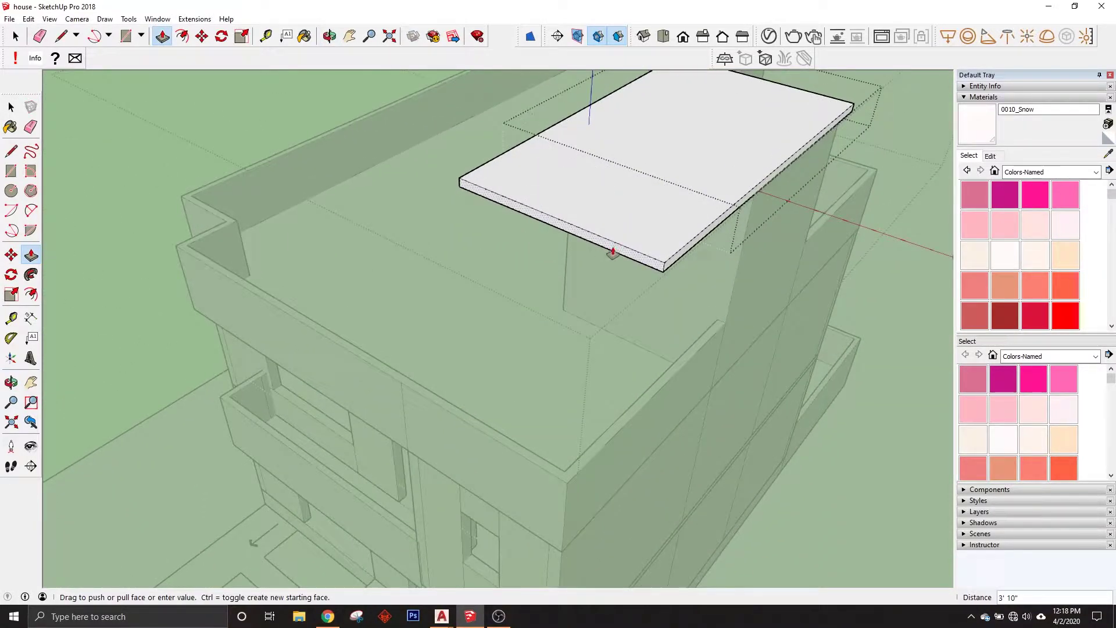
click(608, 259)
scroll(456, 368, down, 3)
scroll(523, 294, up, 2)
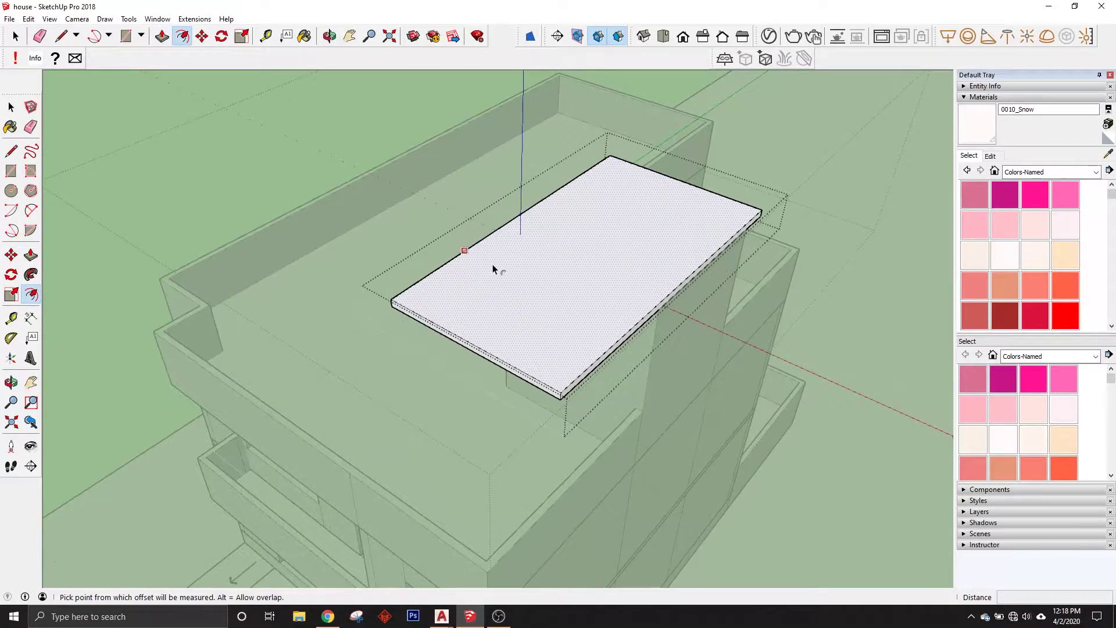
scroll(495, 246, down, 1)
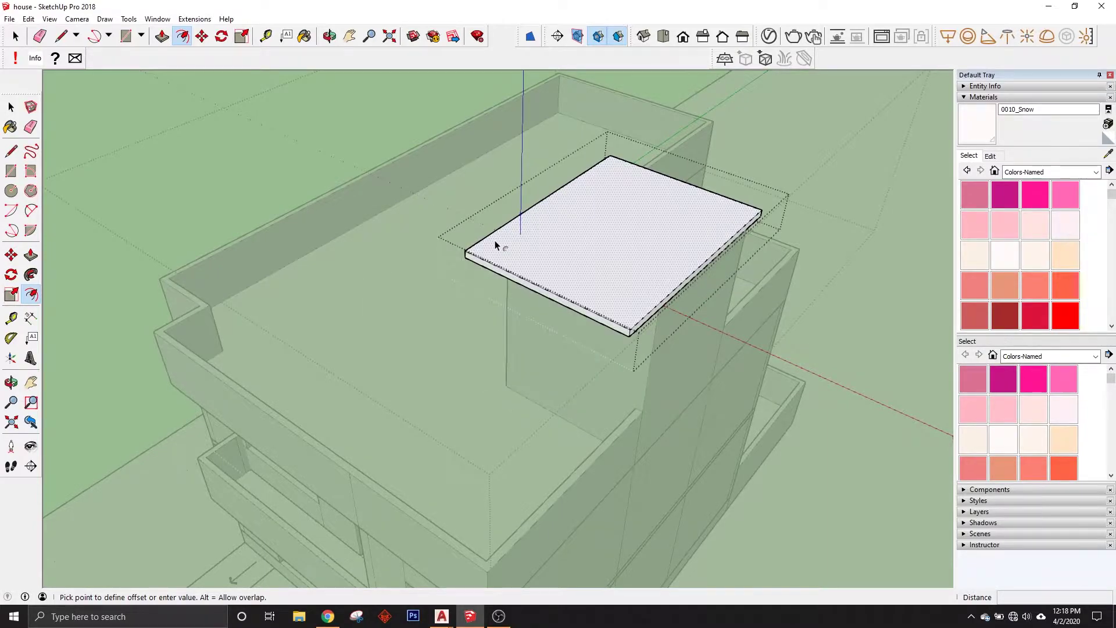
Step: Exit the slab group and orbit to a side view of the house
key(space)
scroll(493, 324, down, 3)
middle_drag(493, 324, 700, 309)
scroll(564, 410, up, 3)
scroll(564, 410, down, 3)
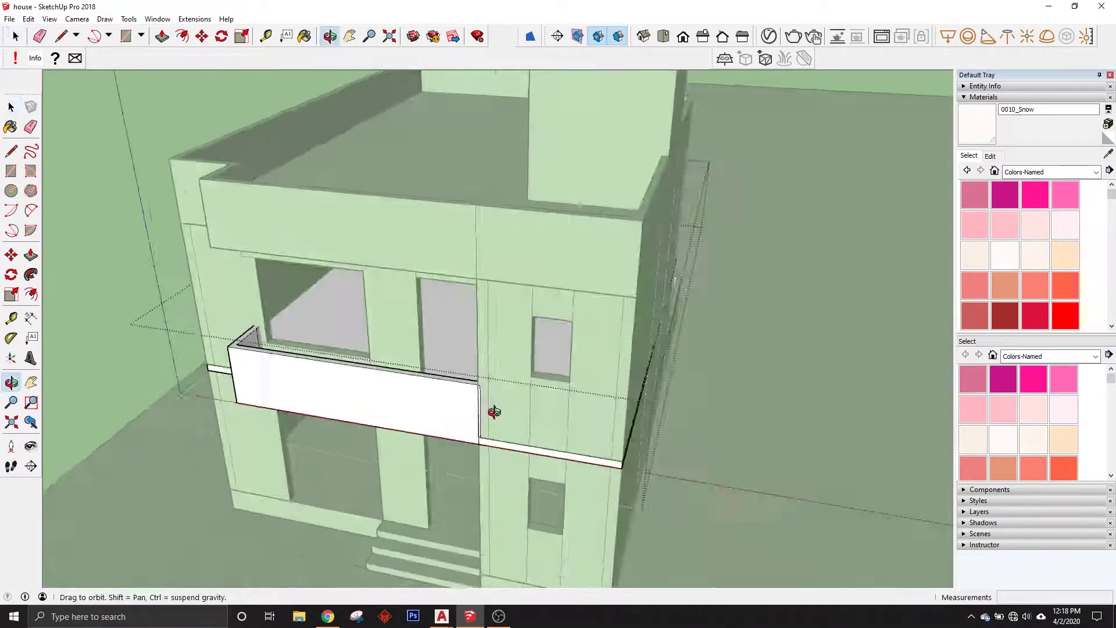
scroll(494, 407, up, 5)
key(p)
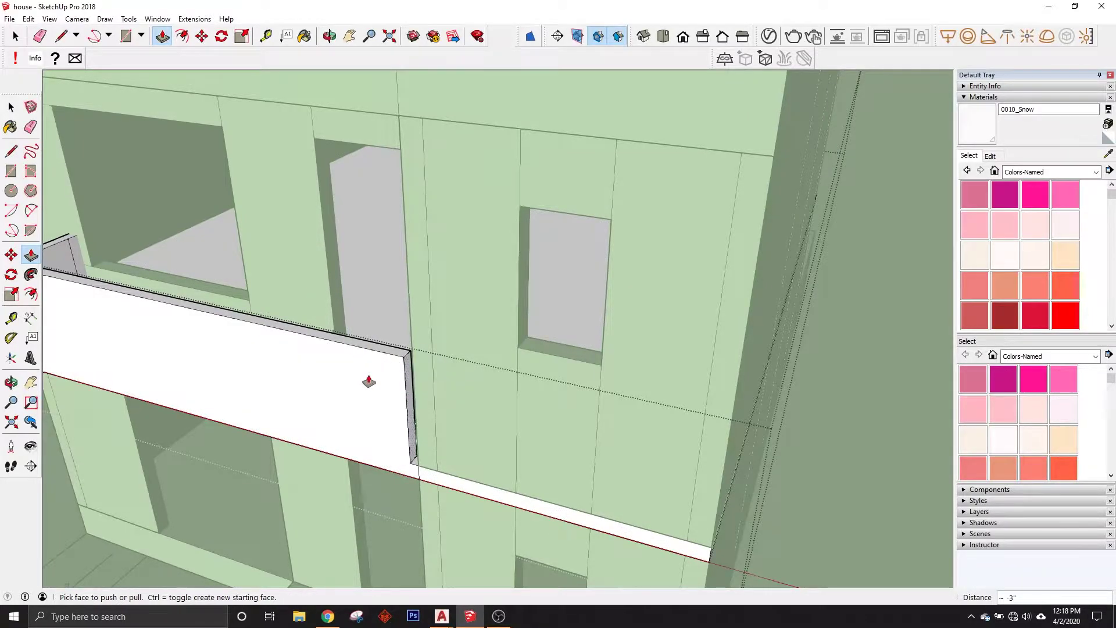
Step: Orbit and zoom around the house front with the Select tool active
scroll(391, 398, down, 5)
middle_drag(498, 443, 393, 326)
scroll(475, 433, up, 2)
scroll(475, 434, down, 3)
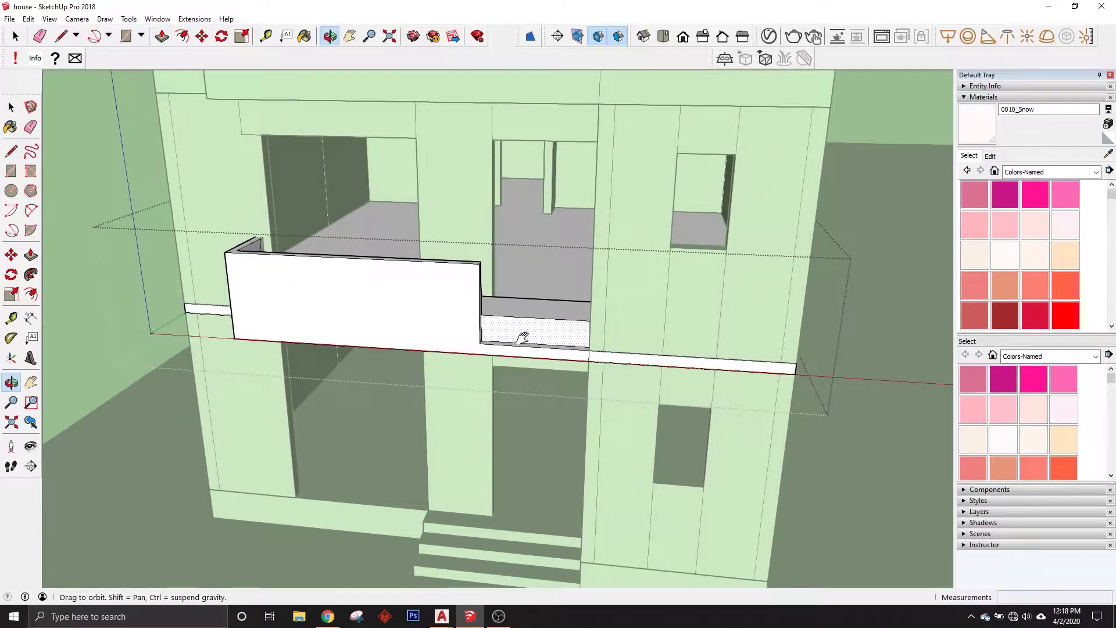
middle_drag(523, 332, 543, 299)
scroll(549, 428, up, 2)
scroll(543, 382, up, 2)
key(space)
mouse_move(543, 381)
middle_down()
mouse_move(498, 463)
mouse_move(356, 464)
mouse_move(411, 374)
mouse_move(543, 373)
mouse_move(549, 264)
middle_up()
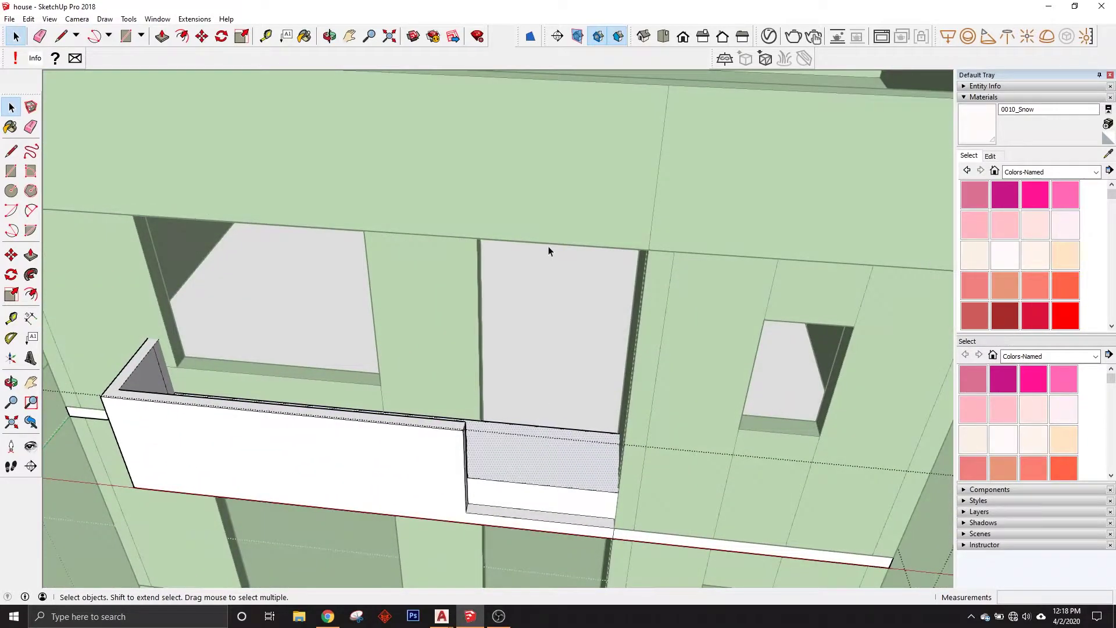
scroll(633, 356, down, 3)
scroll(590, 324, up, 1)
scroll(633, 389, up, 2)
mouse_move(633, 390)
middle_down()
mouse_move(672, 282)
mouse_move(631, 386)
middle_up()
scroll(626, 428, up, 2)
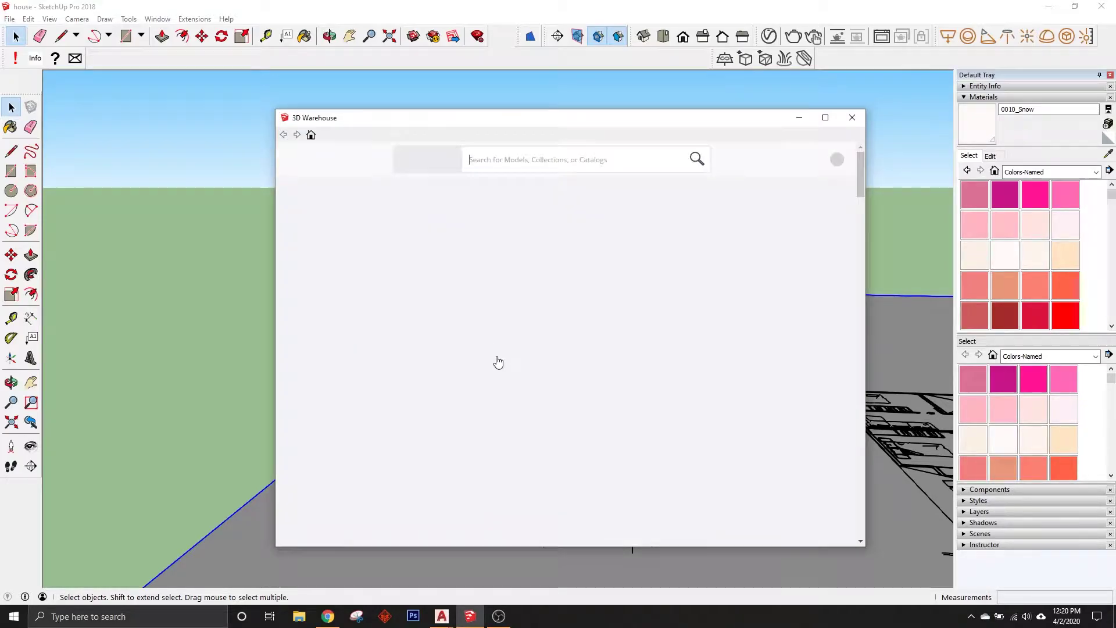
Step: Search the 3D Warehouse for 'doors'
click(551, 158)
text(doors)
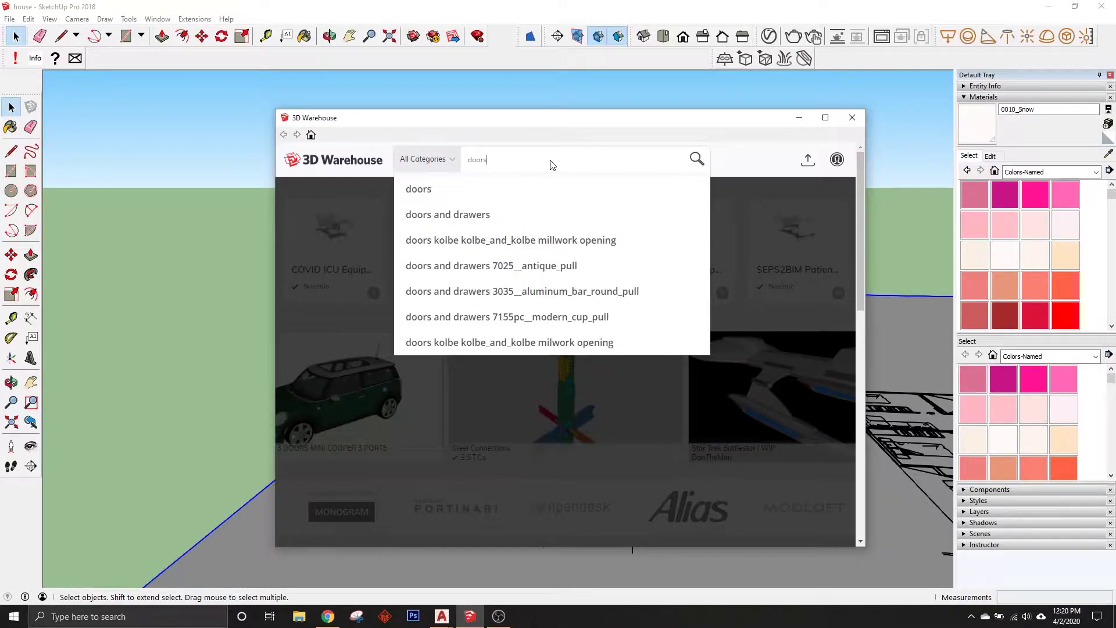
key(Return)
scroll(528, 371, down, 4)
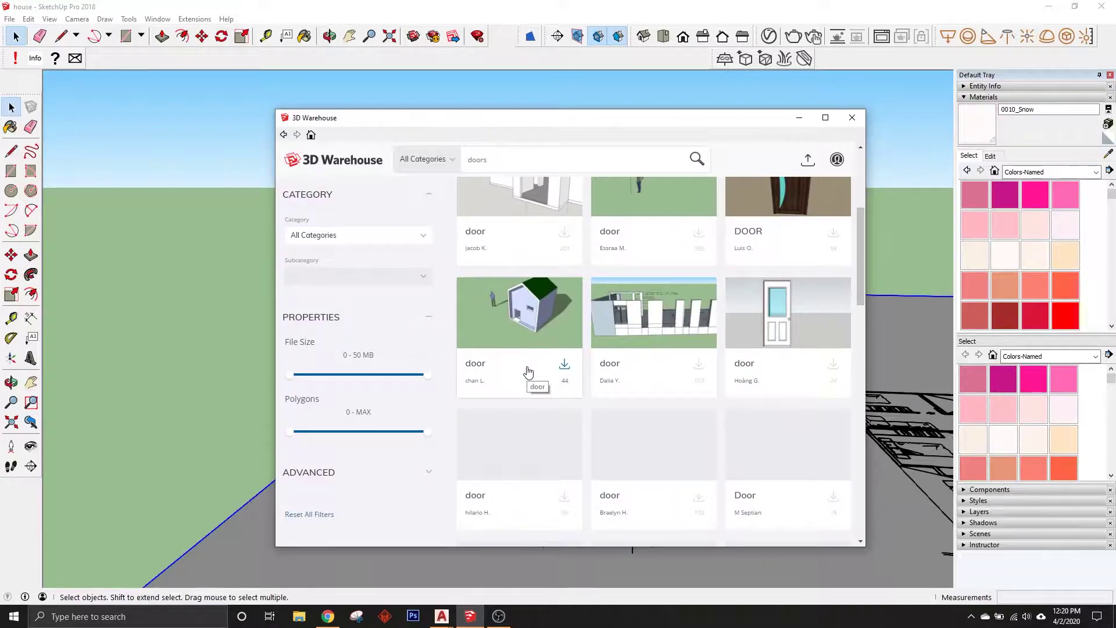
scroll(528, 371, down, 3)
scroll(528, 371, up, 3)
Step: Scroll through the door results to choose a model for the front doorway
scroll(528, 371, down, 4)
scroll(528, 371, down, 2)
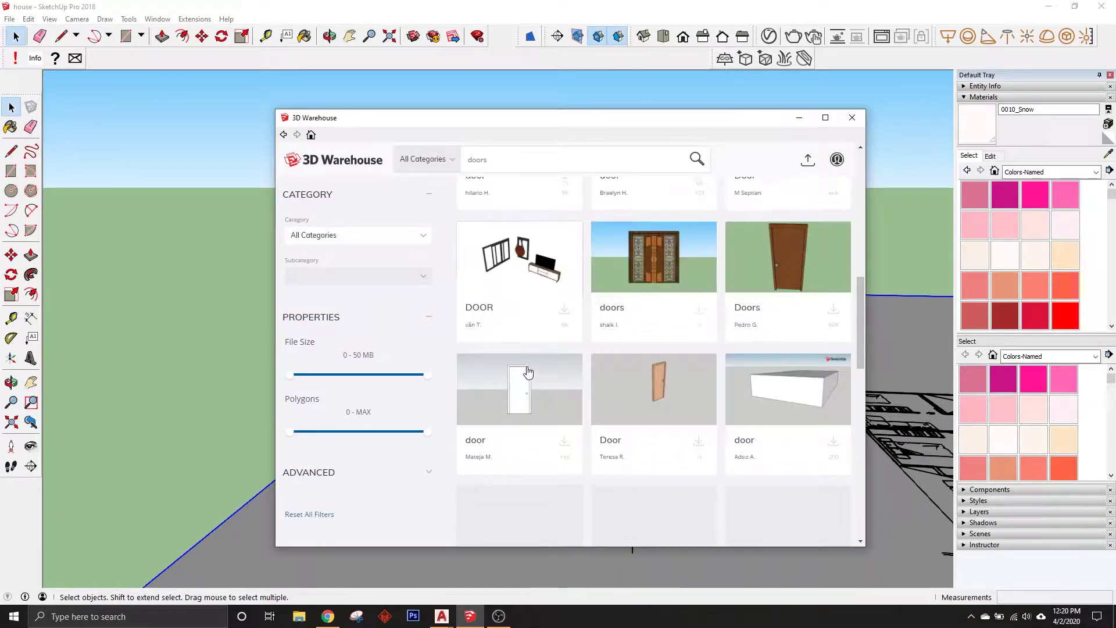
scroll(528, 371, up, 5)
scroll(528, 370, down, 5)
scroll(528, 371, down, 2)
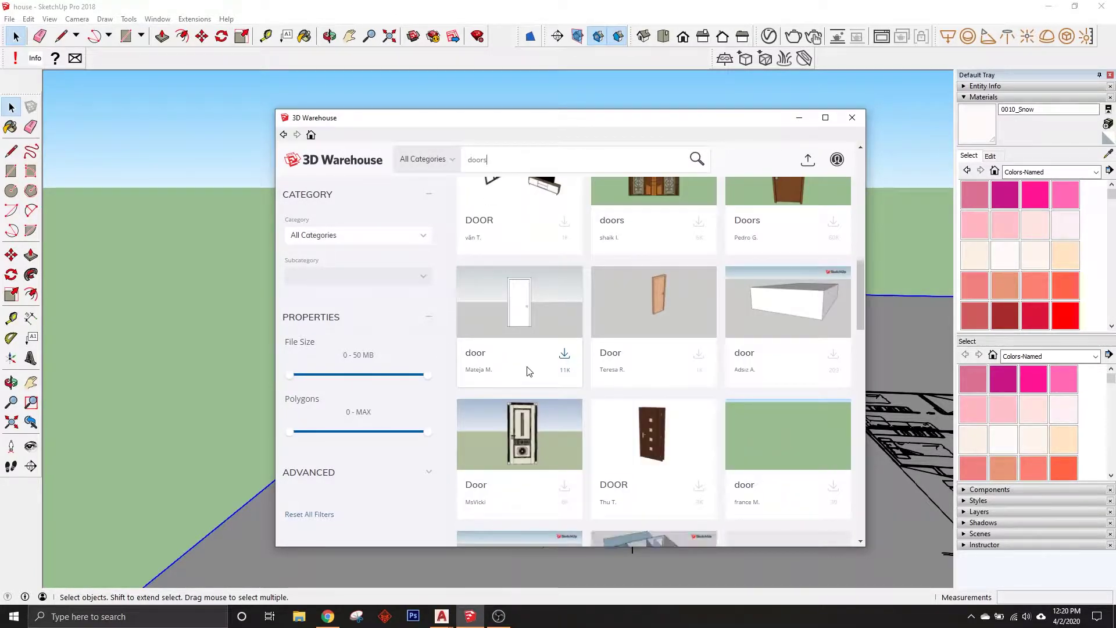
scroll(528, 371, down, 3)
scroll(528, 371, down, 2)
scroll(528, 371, down, 1)
scroll(528, 371, down, 3)
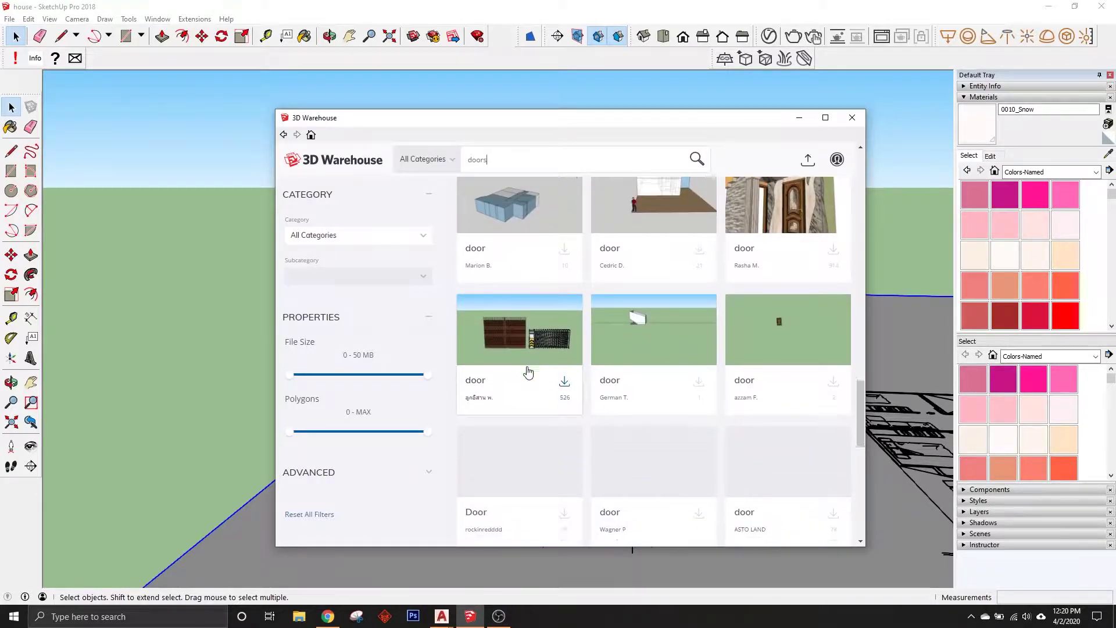
scroll(528, 371, down, 3)
scroll(527, 371, down, 3)
scroll(528, 371, down, 3)
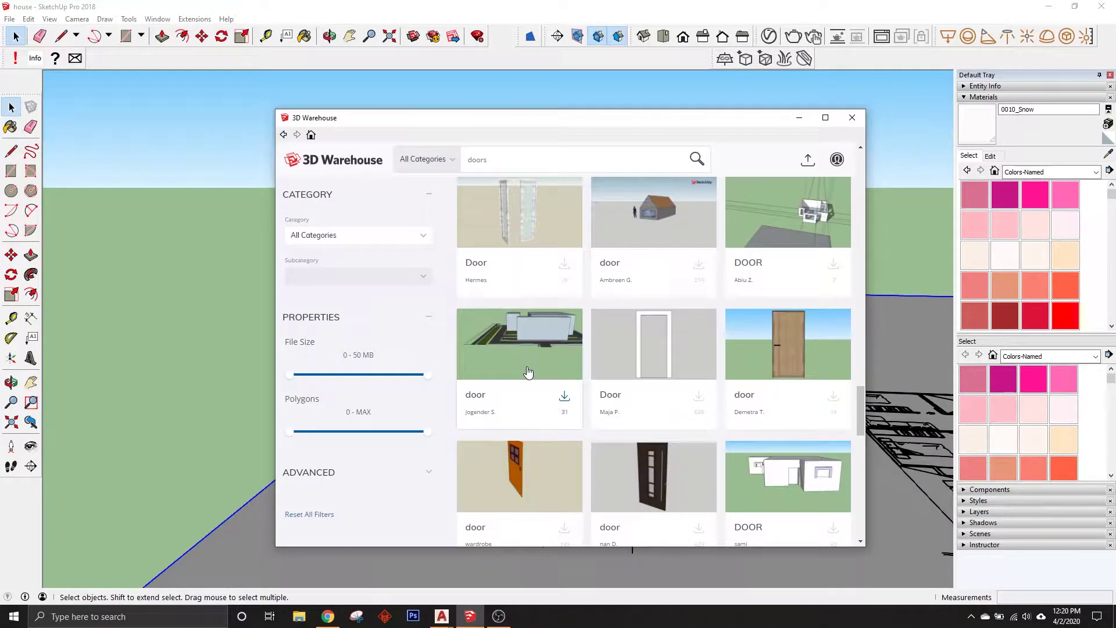
scroll(528, 371, down, 3)
scroll(528, 371, down, 1)
scroll(528, 371, down, 3)
scroll(528, 371, down, 4)
scroll(528, 371, down, 2)
scroll(528, 371, down, 4)
scroll(528, 371, down, 5)
scroll(528, 371, down, 1)
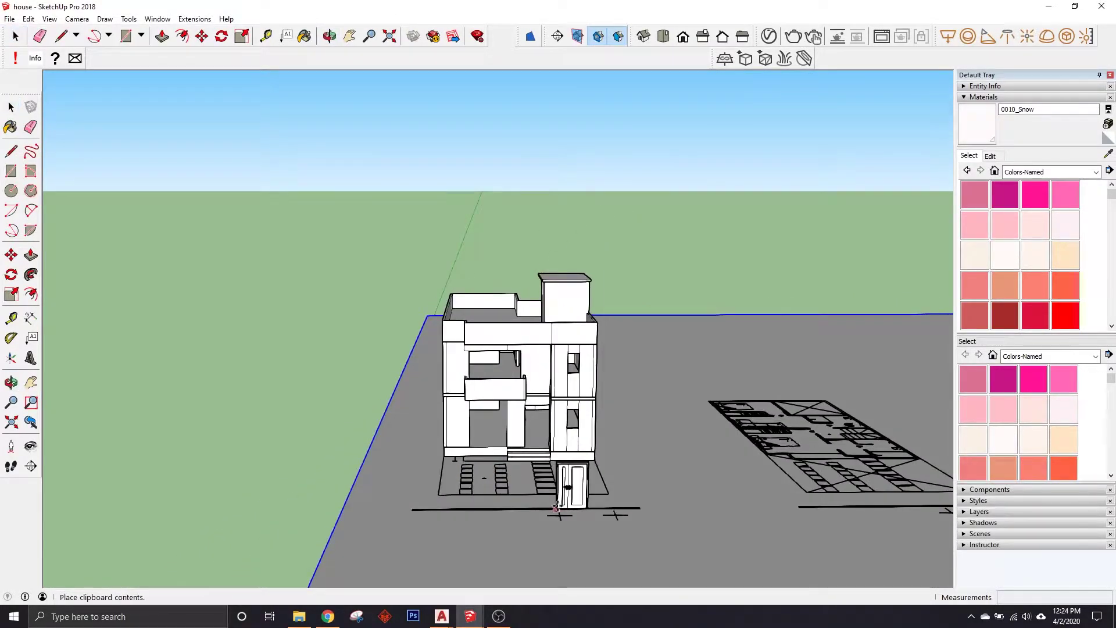
Step: Place the imported door in the front entrance opening
scroll(555, 508, up, 3)
scroll(615, 549, up, 3)
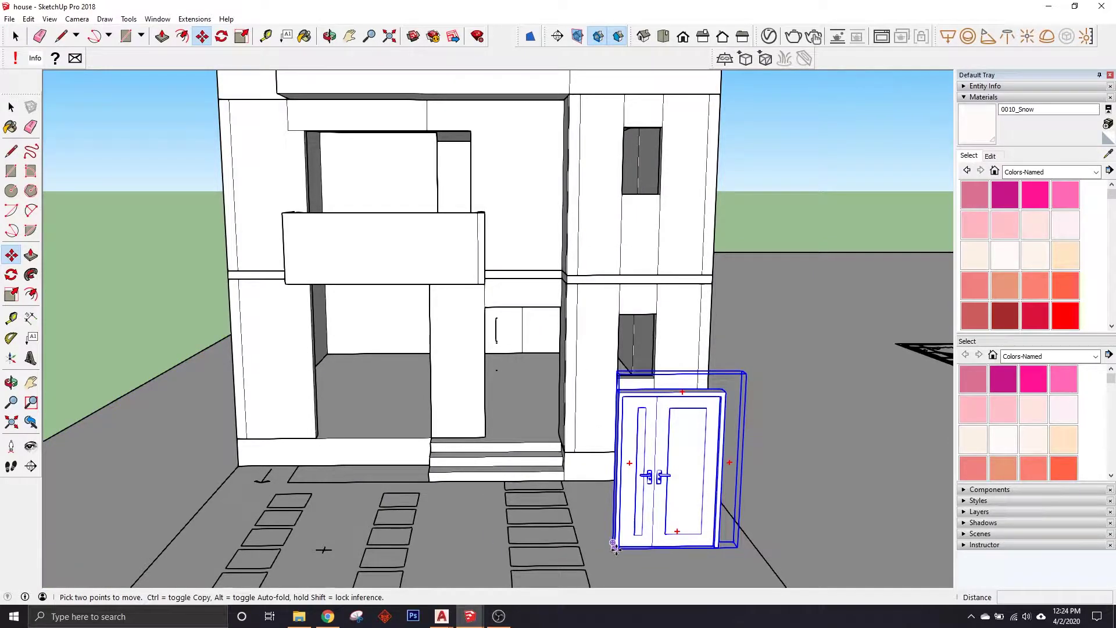
click(487, 438)
scroll(487, 442, up, 3)
scroll(442, 494, up, 2)
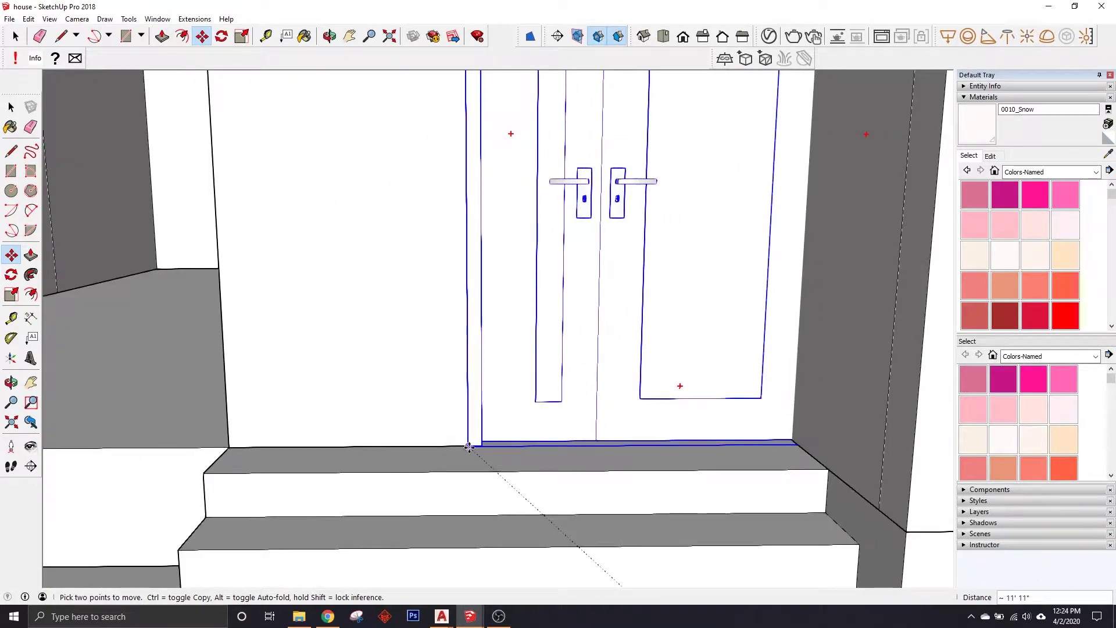
scroll(427, 506, up, 1)
scroll(427, 506, down, 2)
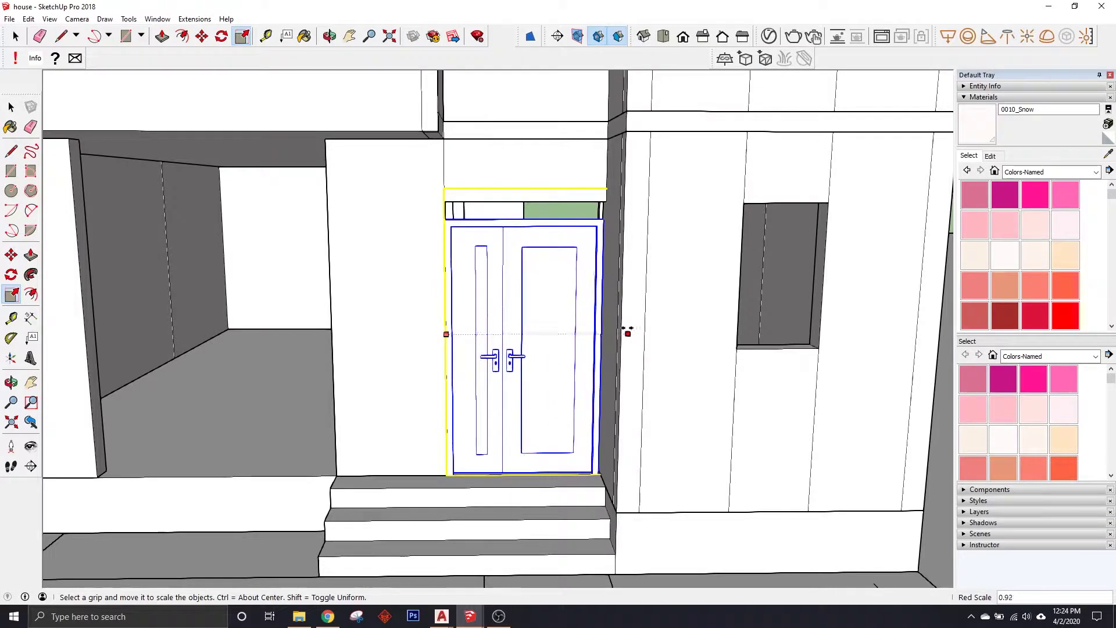
scroll(603, 334, down, 2)
scroll(598, 391, up, 5)
scroll(578, 541, up, 3)
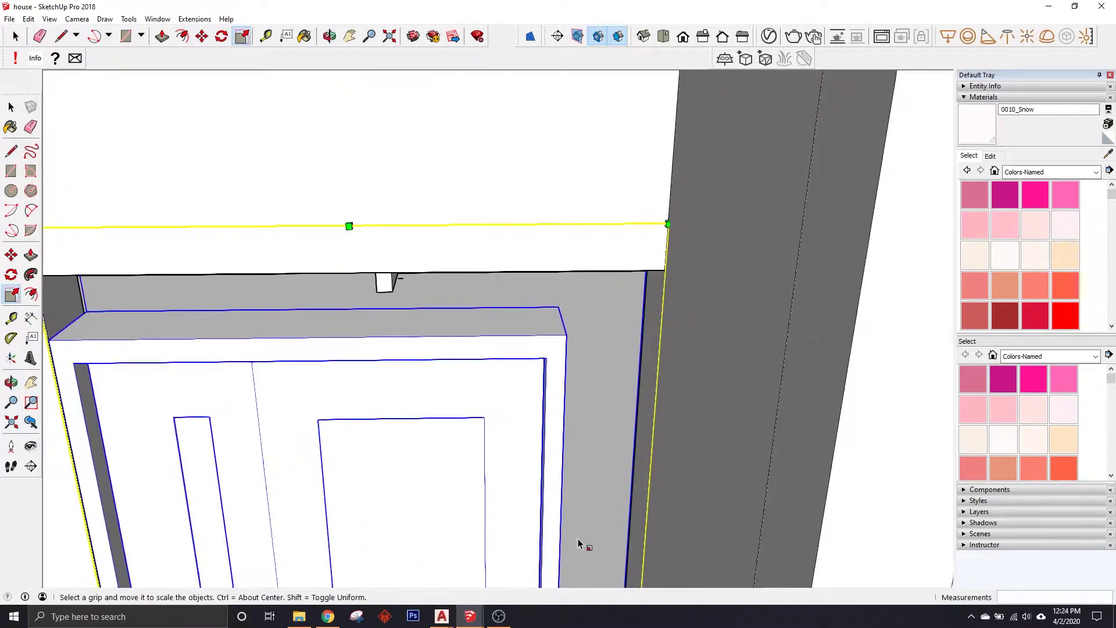
scroll(684, 209, up, 2)
scroll(621, 343, down, 5)
Step: Explode the door component, regroup its geometry, then explode that group again
right_click(588, 328)
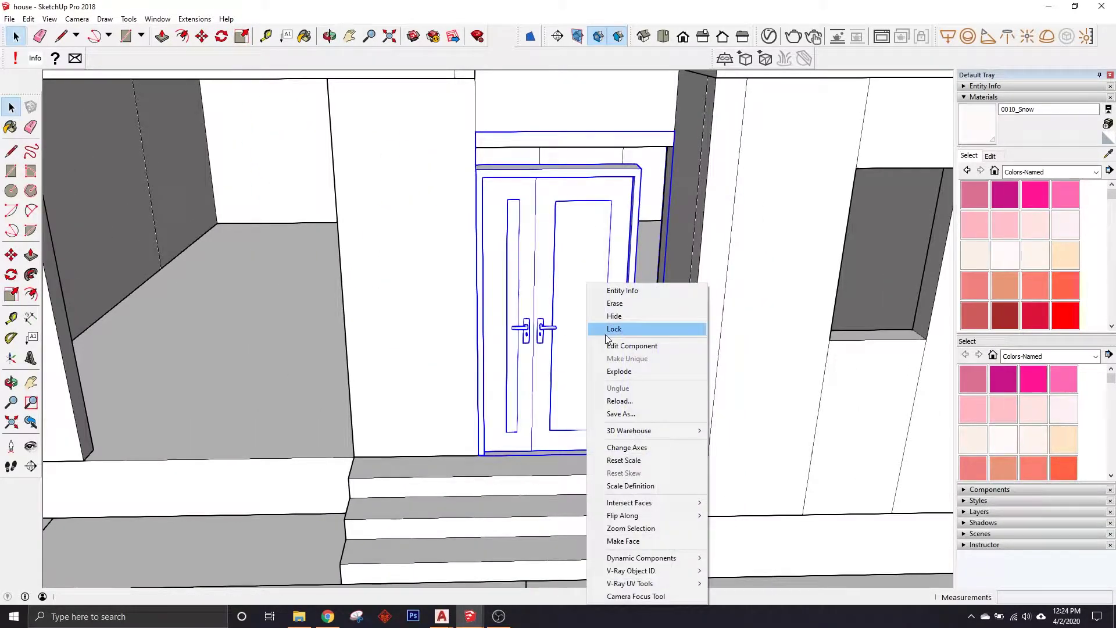
click(613, 373)
right_click(603, 319)
click(646, 431)
right_click(617, 350)
click(637, 416)
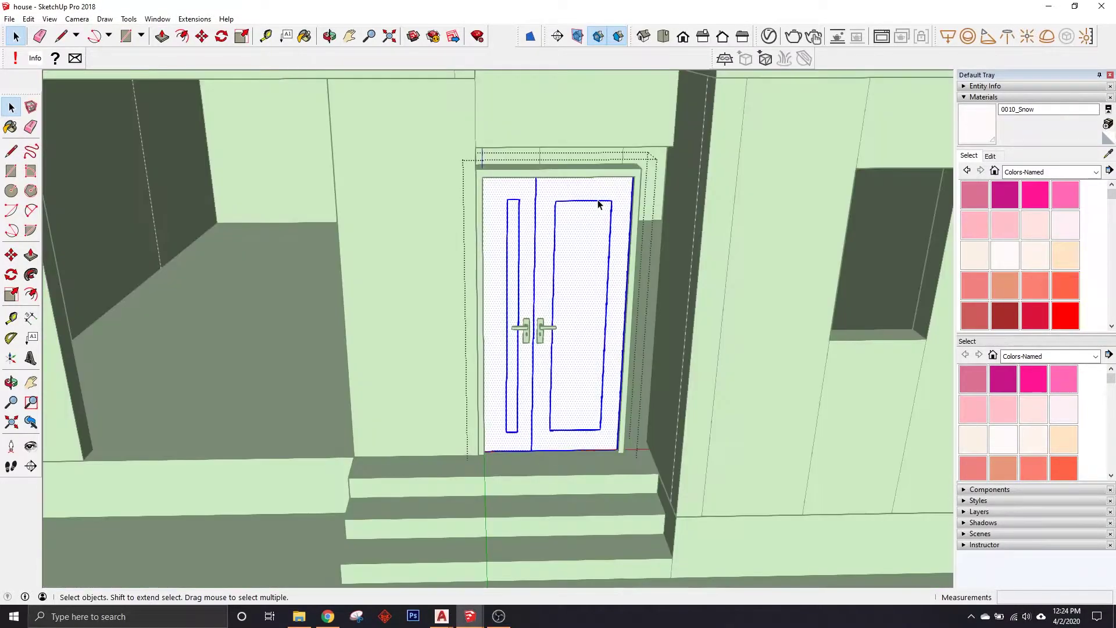
key(Escape)
key(Escape)
Step: Zoom to the door and widen it to fill the wall opening
right_click(540, 202)
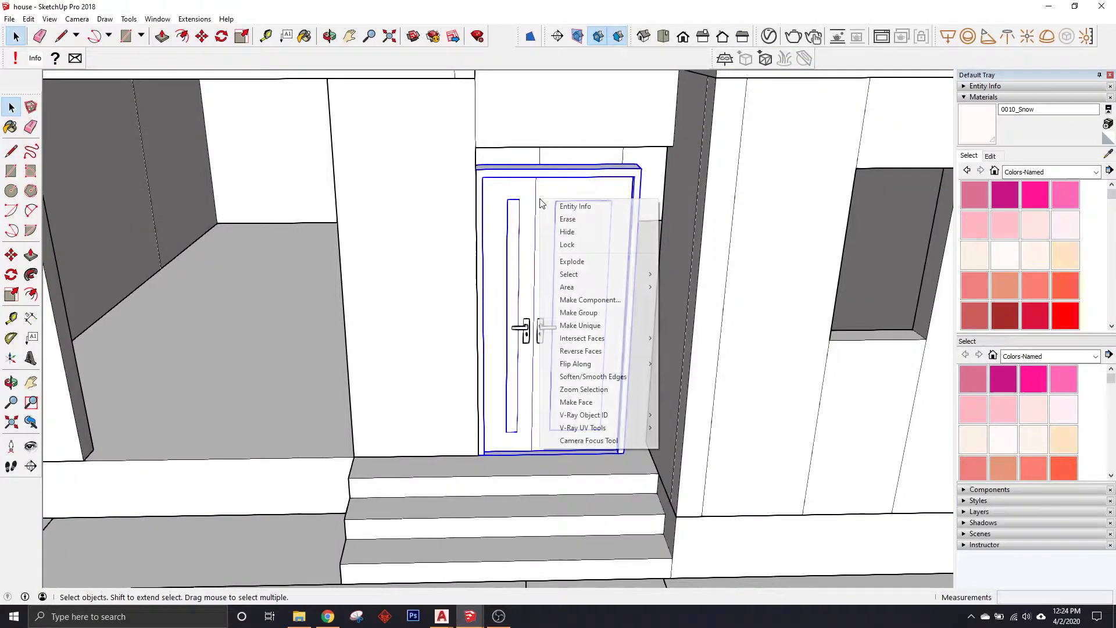
click(581, 389)
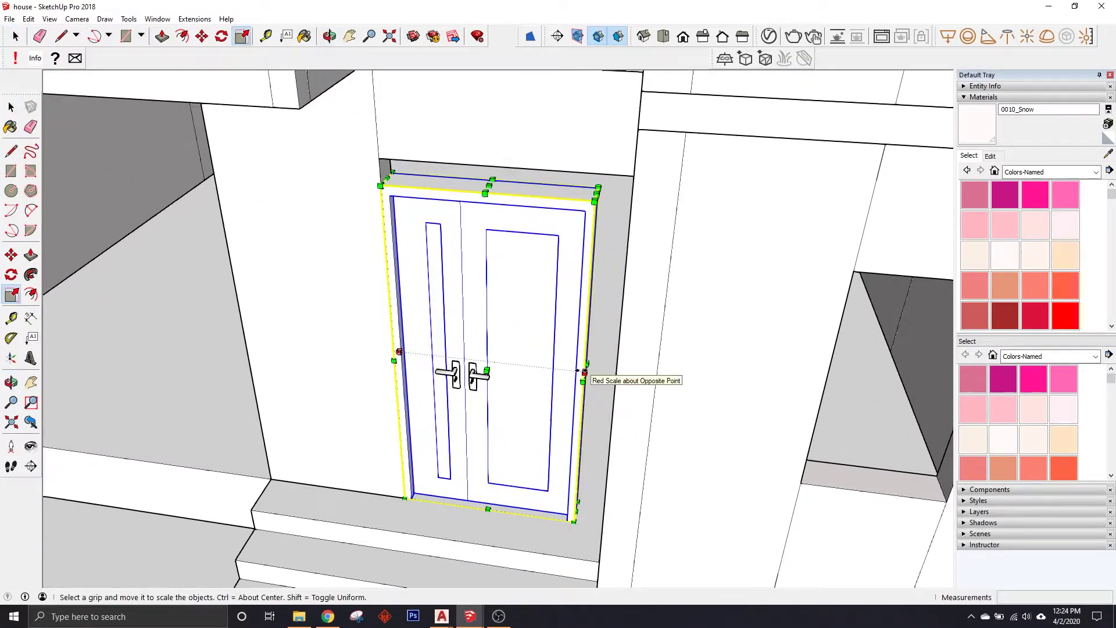
drag(584, 372, 699, 311)
scroll(569, 199, up, 1)
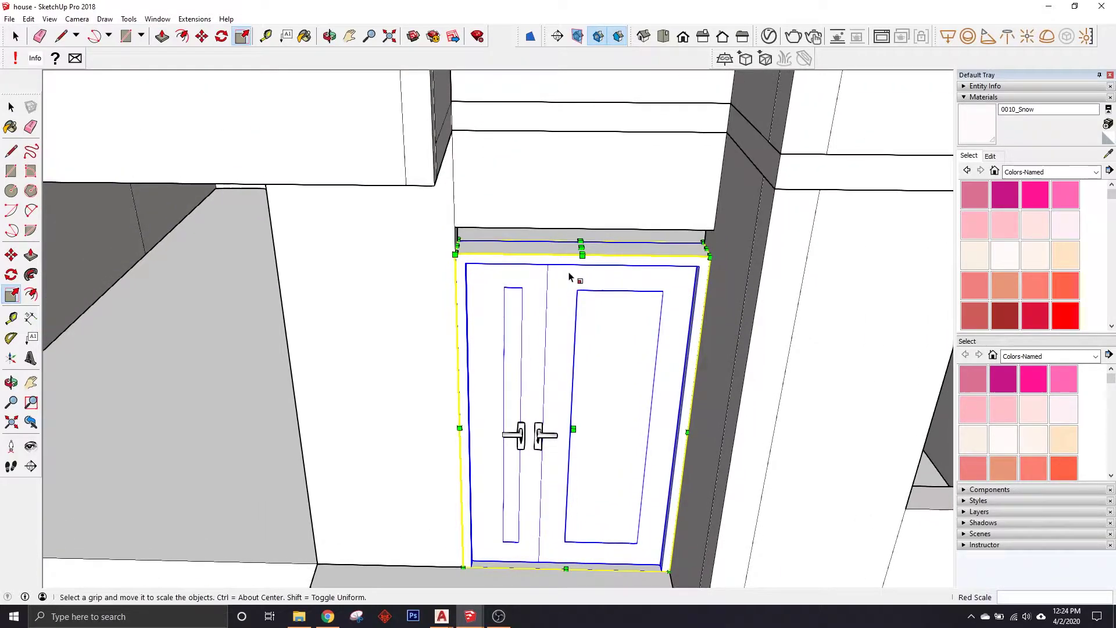
scroll(581, 249, up, 2)
scroll(570, 340, down, 5)
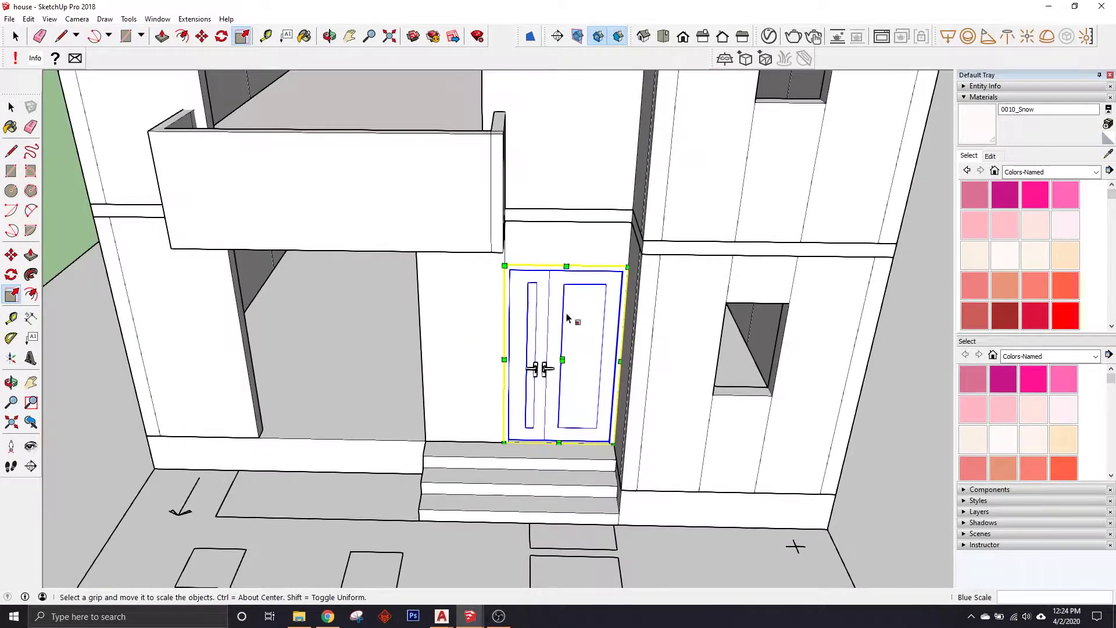
scroll(523, 407, up, 2)
scroll(370, 504, up, 3)
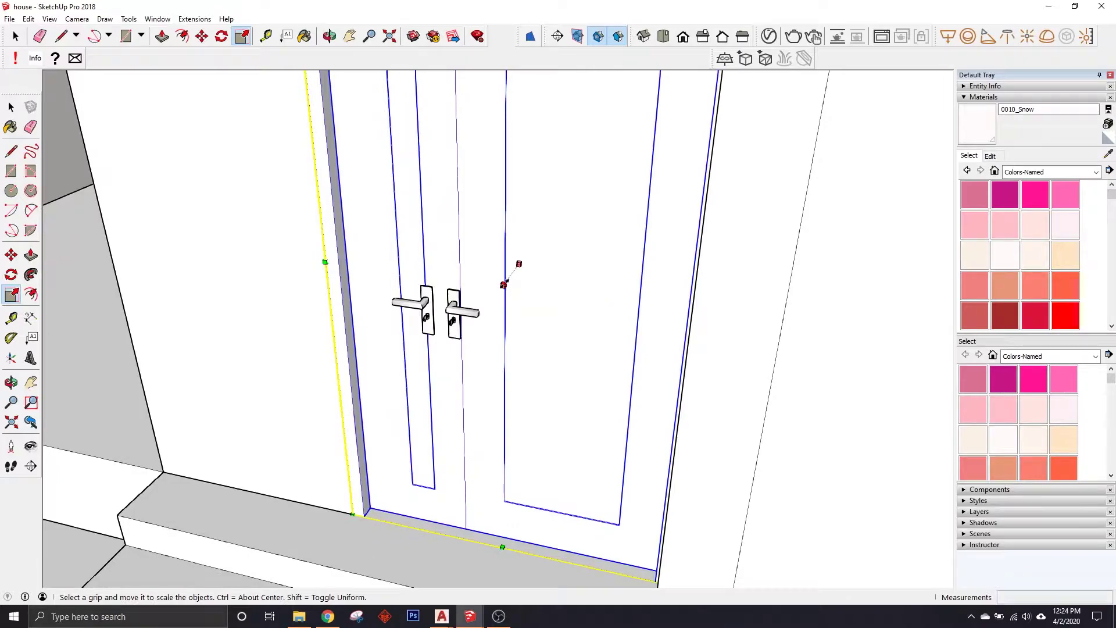
Step: Group both door handles and scale them slimmer along the green axis
click(503, 285)
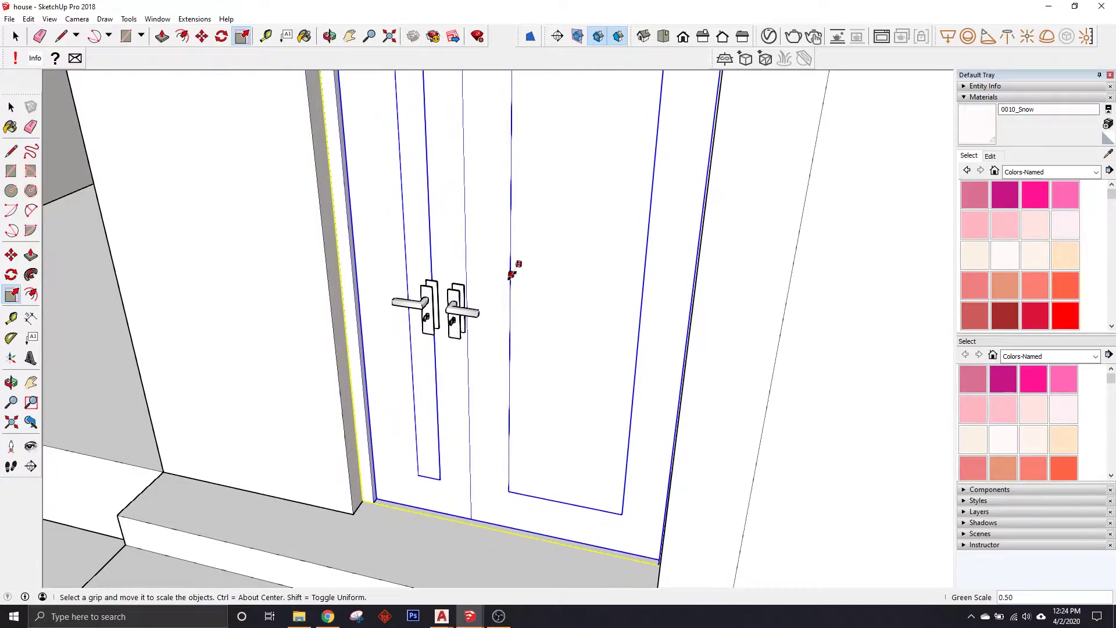
shift+click(428, 316)
right_click(550, 290)
click(584, 405)
key(s)
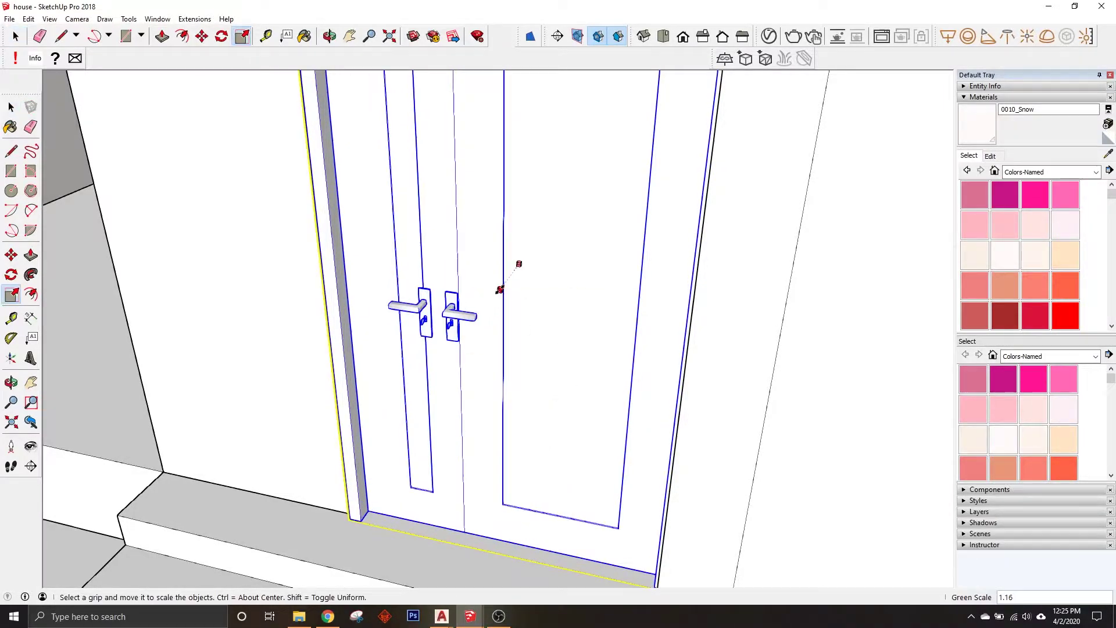
click(518, 263)
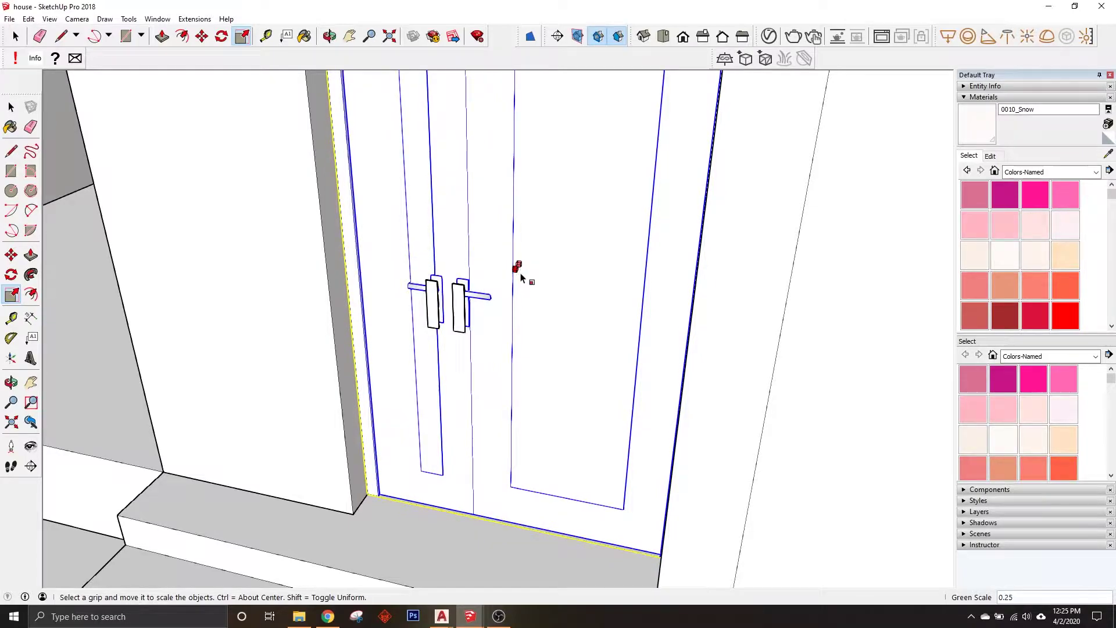
double_click(458, 315)
key(Escape)
Step: Open the door group and its inner parts for editing
scroll(460, 315, up, 3)
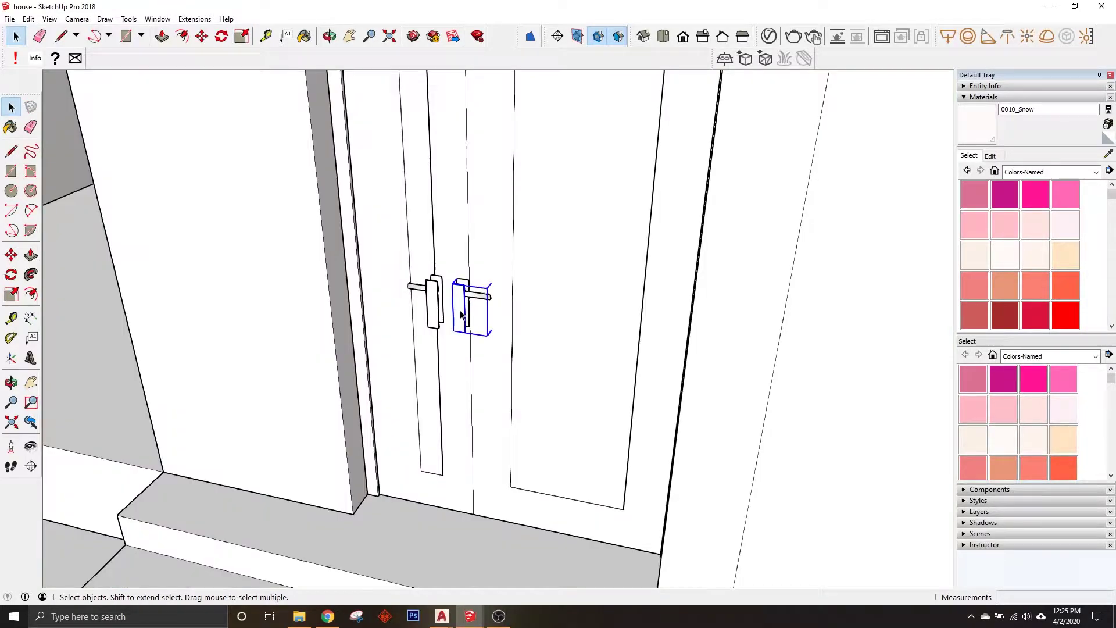
scroll(442, 326, down, 5)
scroll(468, 244, up, 3)
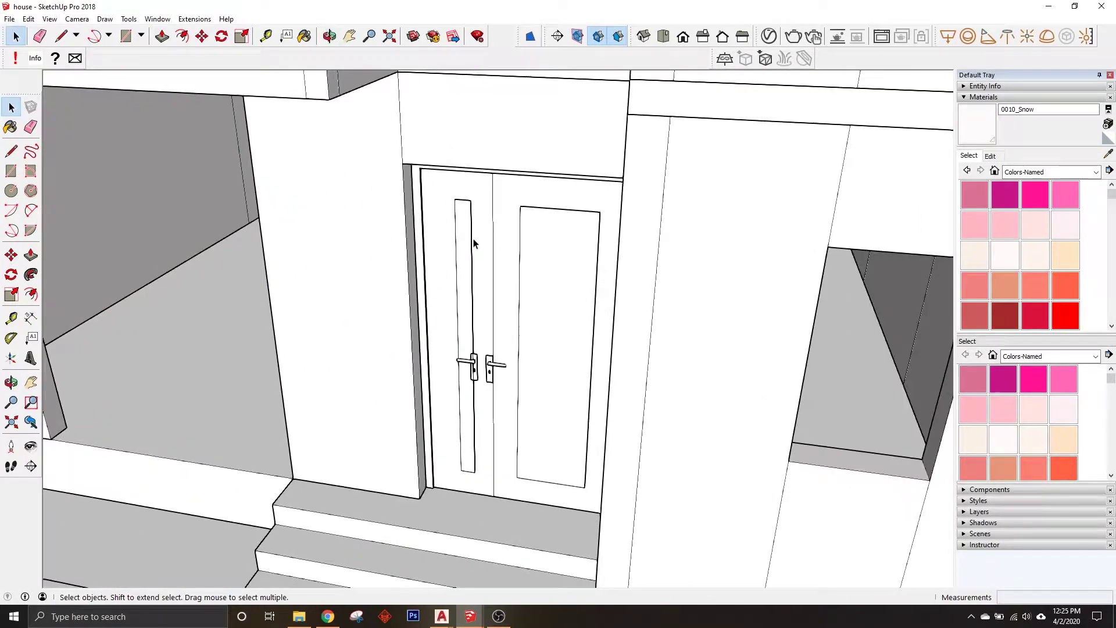
scroll(465, 239, up, 2)
double_click(465, 239)
double_click(469, 250)
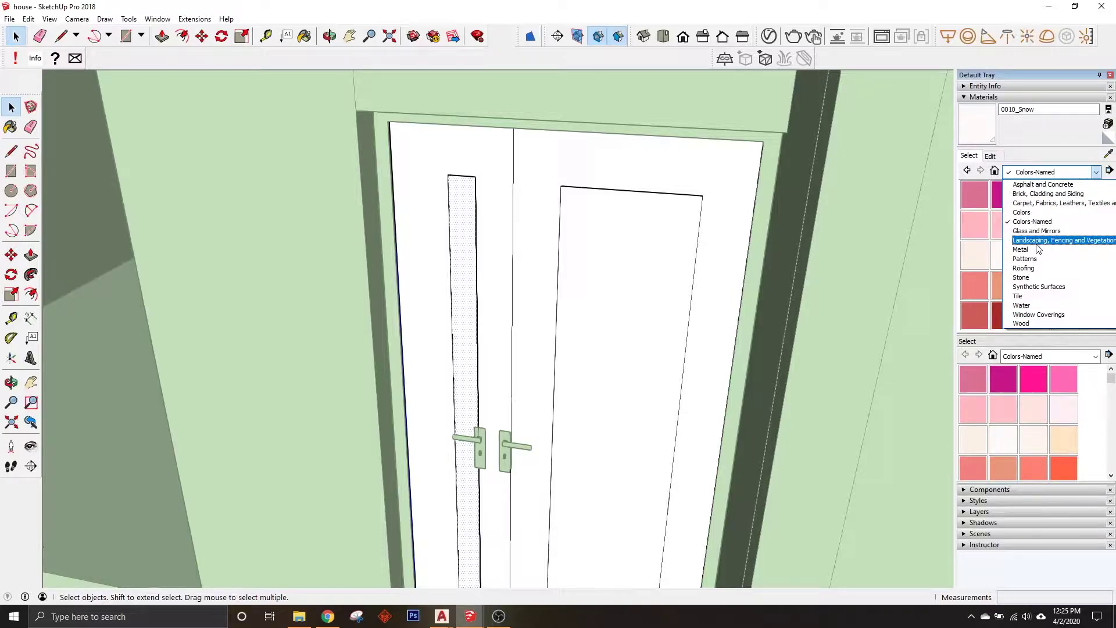
Step: Paint the door's narrow vertical glass strip Translucent Glass Blue
click(470, 238)
scroll(467, 250, up, 1)
scroll(467, 254, up, 2)
scroll(467, 254, up, 2)
scroll(468, 255, up, 2)
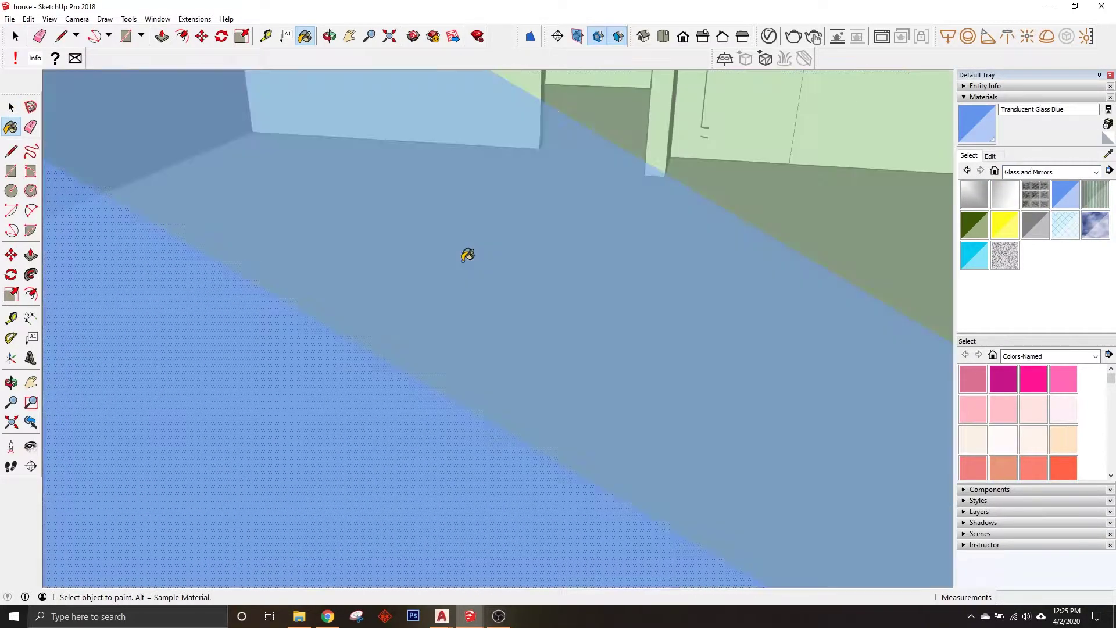
scroll(468, 255, down, 2)
scroll(486, 242, down, 2)
scroll(484, 331, down, 2)
scroll(459, 304, down, 2)
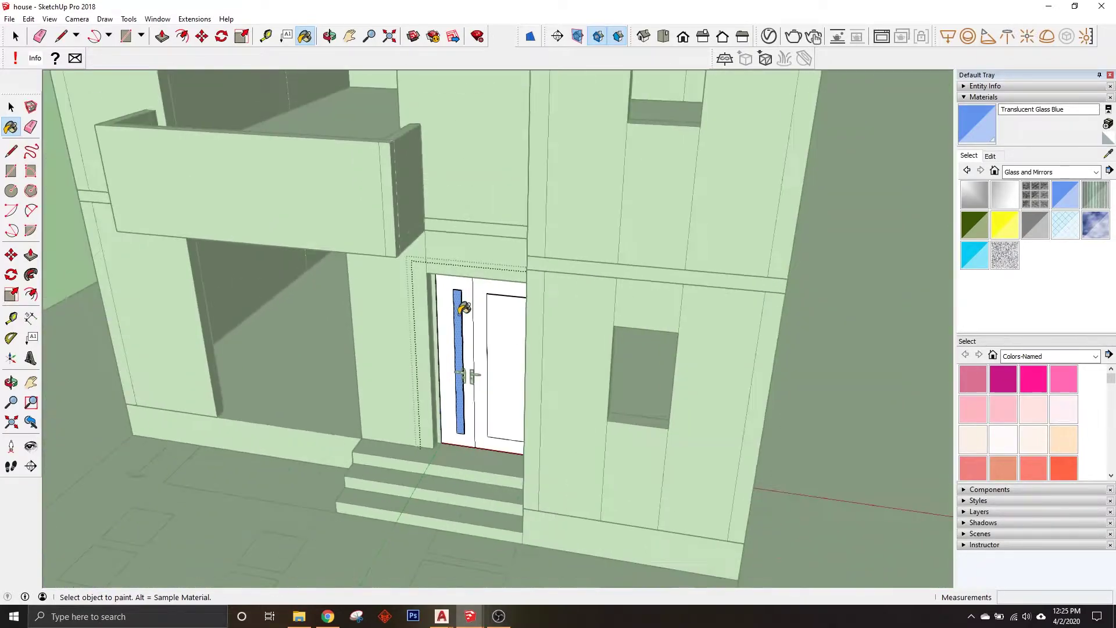
scroll(463, 308, down, 3)
Step: Orbit and zoom to a frontal view of the whole house
key(space)
middle_drag(580, 386, 638, 431)
scroll(638, 431, down, 2)
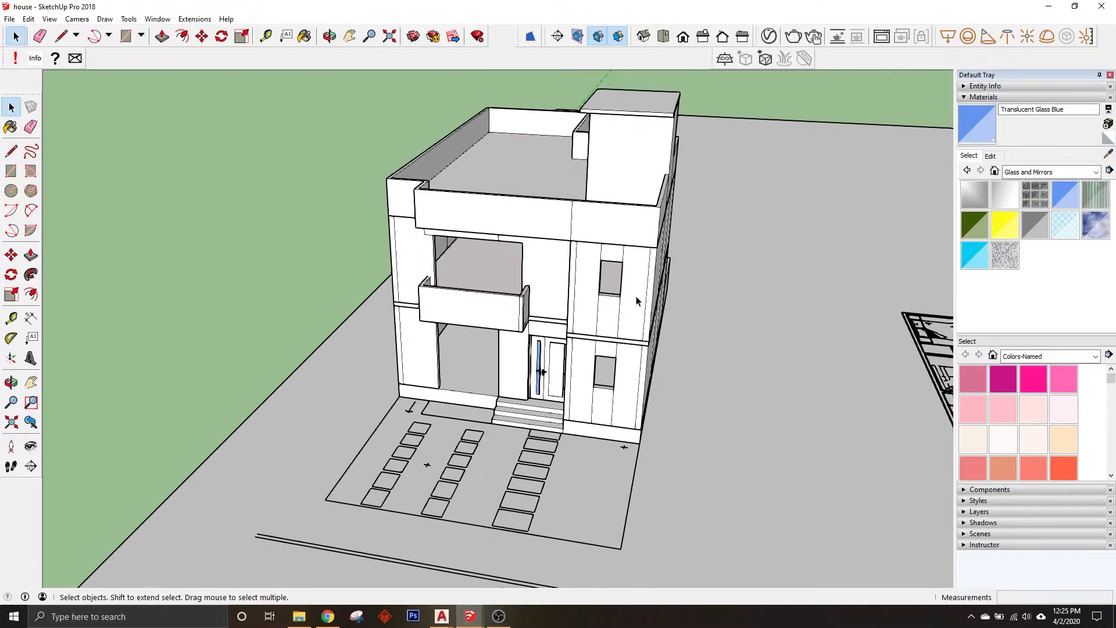
middle_drag(637, 300, 636, 323)
scroll(636, 324, up, 3)
scroll(641, 465, down, 3)
scroll(641, 465, down, 2)
scroll(516, 378, up, 2)
mouse_move(641, 465)
middle_down()
mouse_move(516, 378)
mouse_move(500, 401)
middle_up()
scroll(611, 456, up, 2)
scroll(550, 489, up, 2)
scroll(565, 461, up, 1)
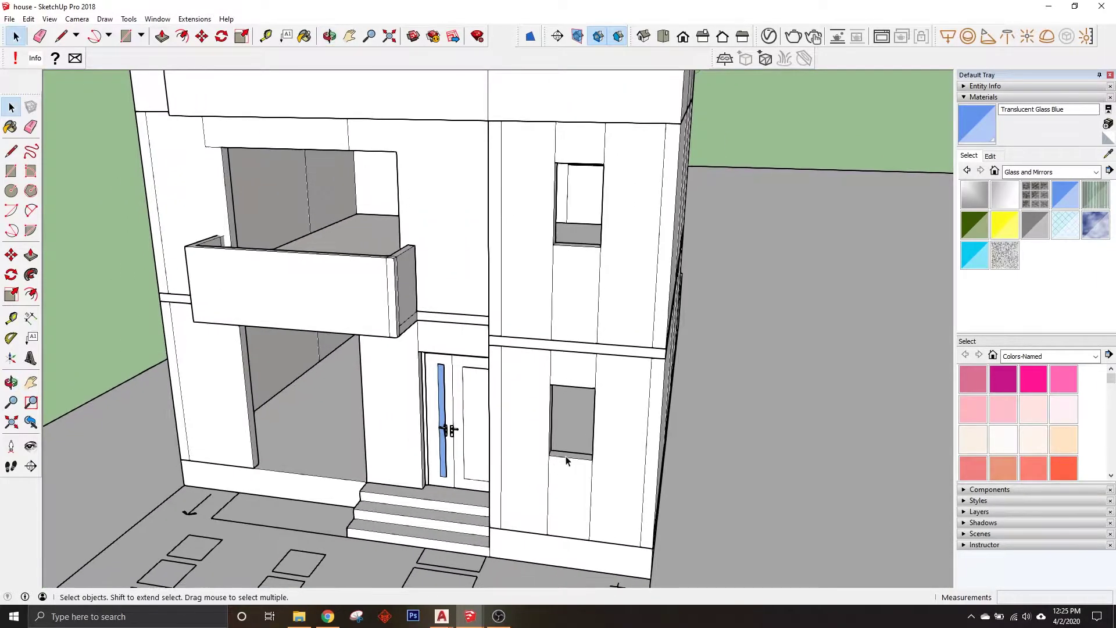
scroll(565, 461, up, 1)
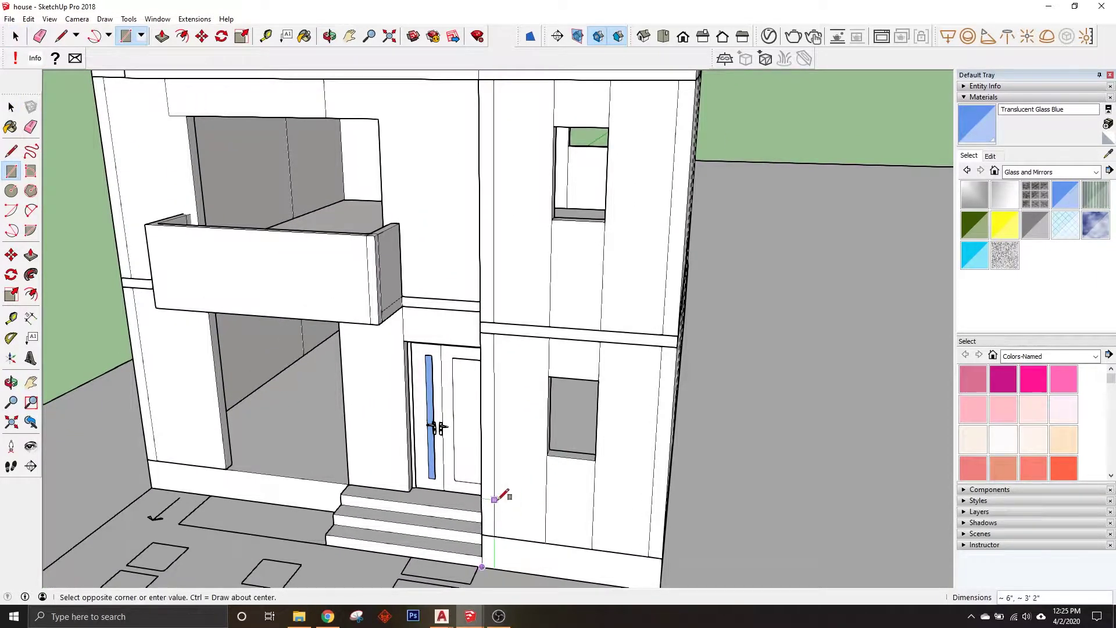
Step: Draw a rectangle on the right of the facade, group it, and pull it out 9 inches
scroll(503, 496, down, 2)
click(630, 157)
key(space)
right_click(547, 302)
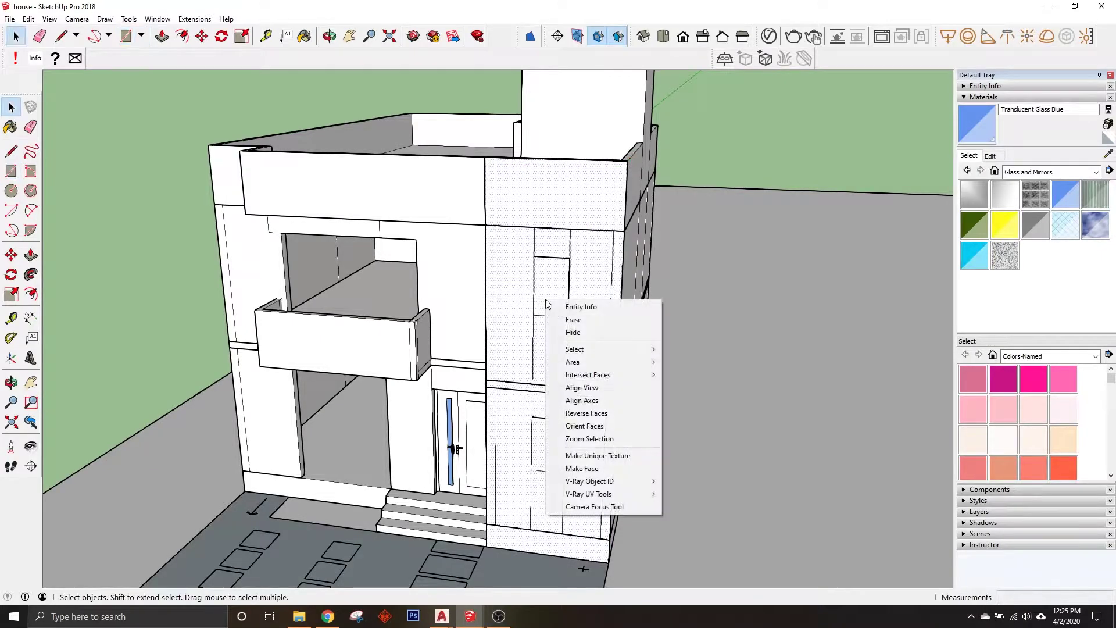
right_click(581, 271)
click(672, 369)
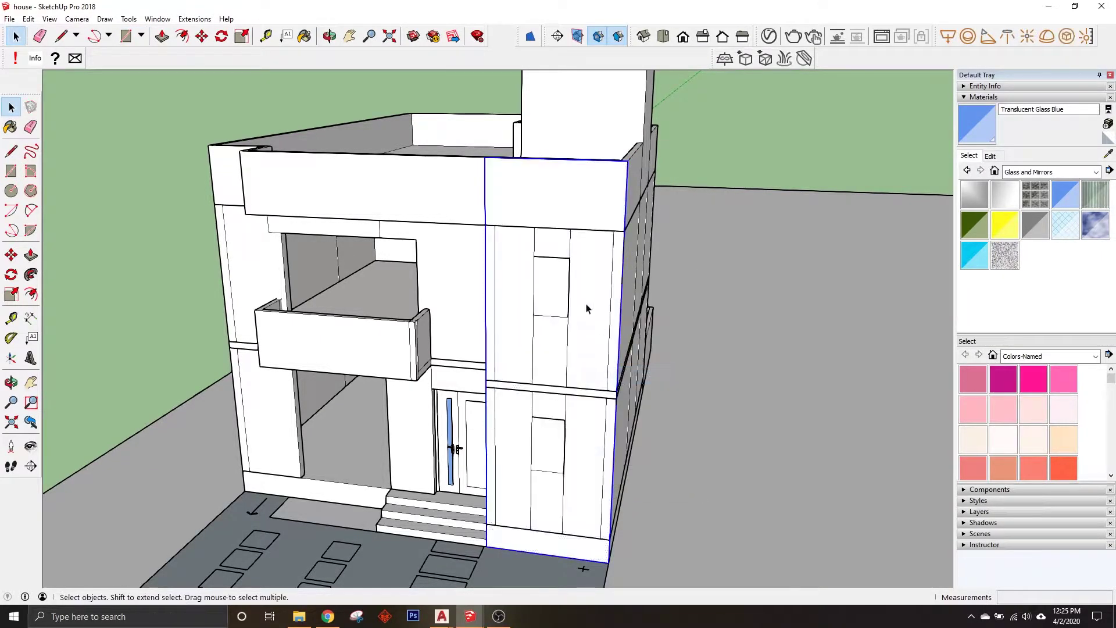
double_click(588, 307)
key(p)
click(588, 306)
click(587, 307)
Step: Exit the panel group, hide the wall group, and orbit to face the new panel
mouse_move(583, 304)
middle_down()
mouse_move(488, 438)
mouse_move(515, 376)
middle_up()
key(space)
key(Escape)
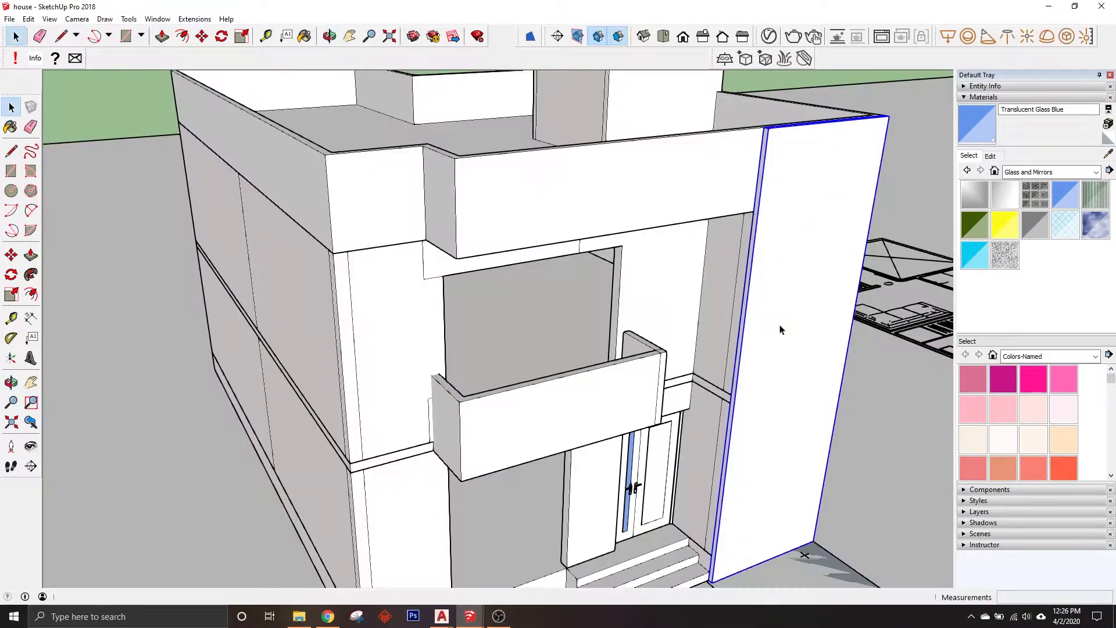
right_click(781, 329)
click(809, 357)
middle_drag(808, 358, 613, 346)
scroll(575, 260, up, 3)
scroll(575, 261, down, 3)
mouse_move(468, 332)
middle_down()
mouse_move(538, 232)
mouse_move(563, 222)
mouse_move(500, 319)
mouse_move(573, 252)
mouse_move(523, 390)
mouse_move(673, 207)
middle_up()
scroll(541, 324, up, 5)
mouse_move(541, 324)
middle_down()
mouse_move(628, 157)
mouse_move(534, 323)
middle_up()
scroll(534, 323, up, 2)
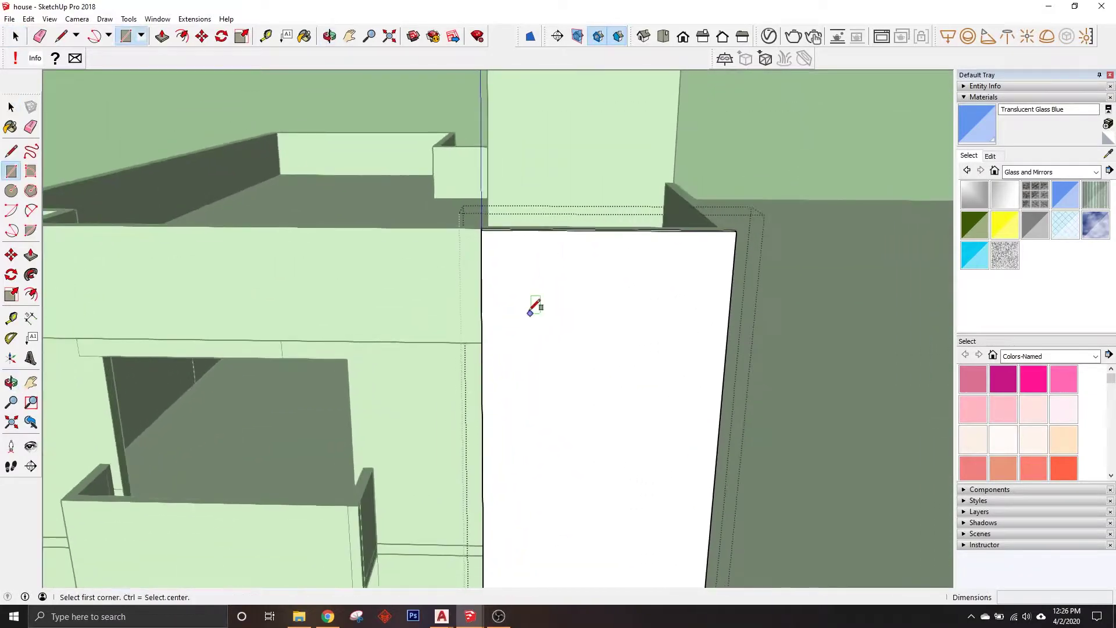
Step: Push the rectangle near the panel's top inward to start the recess
key(p)
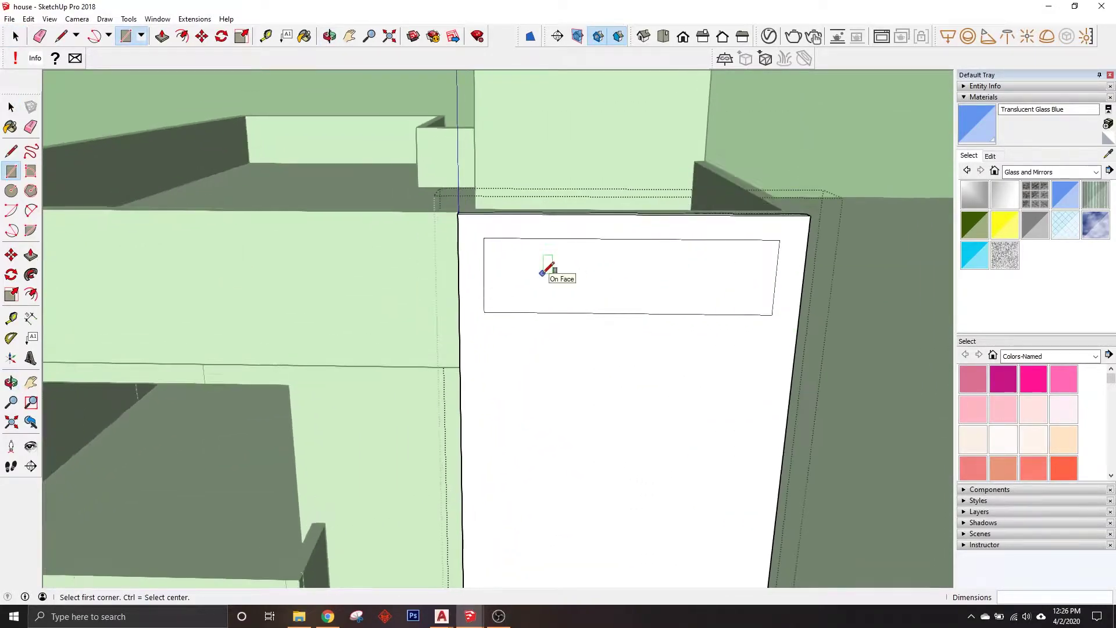
drag(543, 267, 541, 279)
mouse_move(540, 279)
middle_down()
mouse_move(503, 342)
mouse_move(434, 251)
middle_up()
key(space)
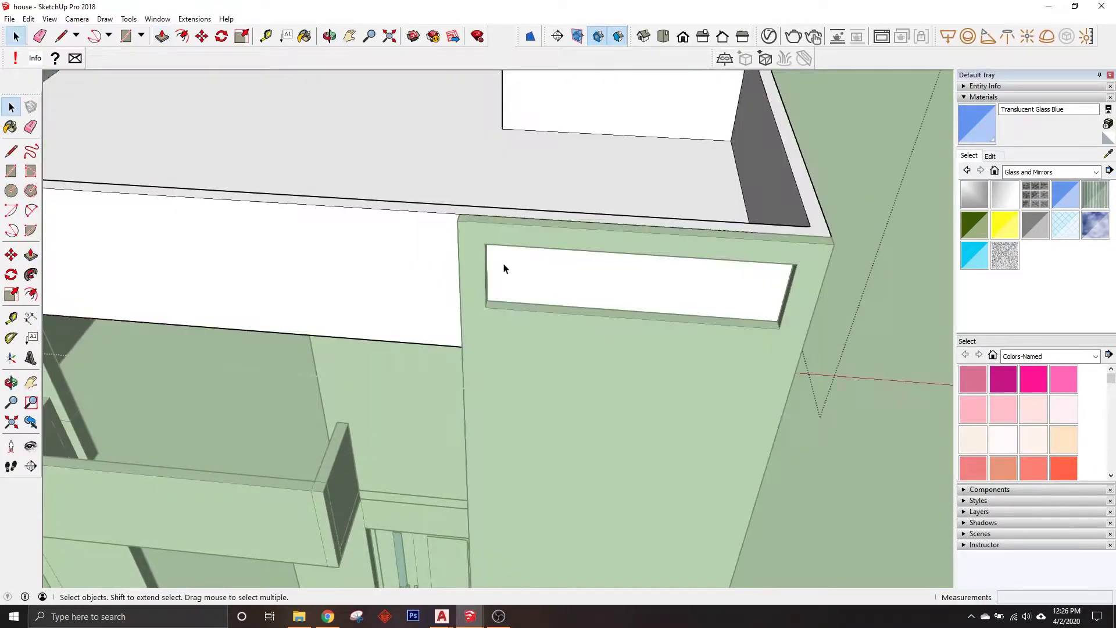
Step: Draw a face filling the recess and push the slot to its final depth
middle_drag(510, 283, 745, 329)
scroll(780, 291, up, 3)
click(797, 314)
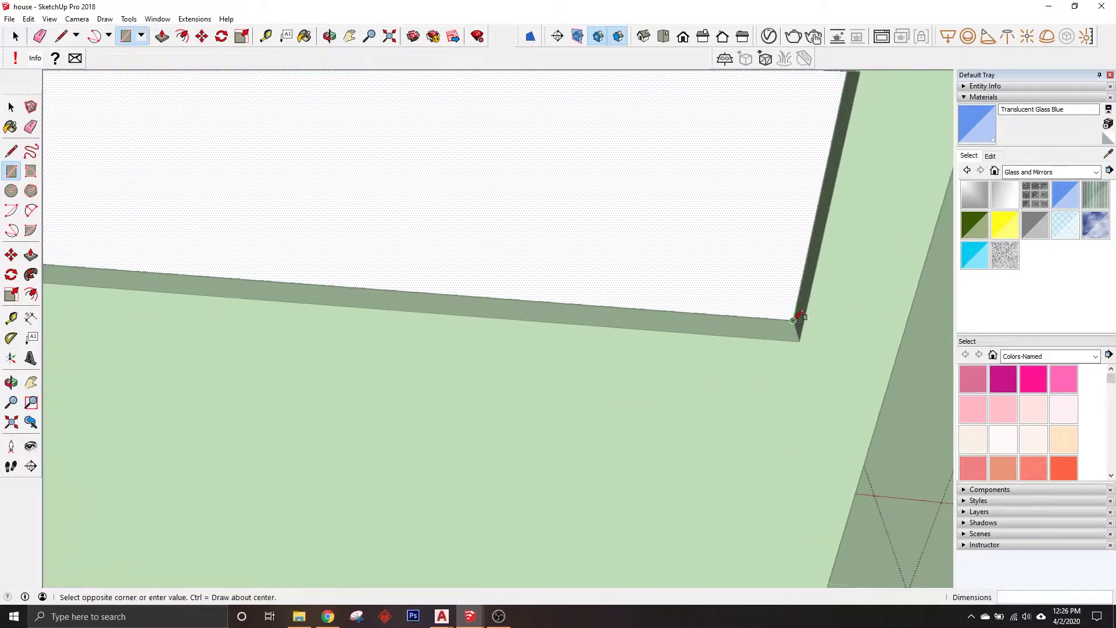
scroll(797, 315, down, 3)
mouse_move(523, 272)
middle_down()
mouse_move(413, 192)
mouse_move(367, 85)
middle_up()
click(373, 239)
click(442, 265)
middle_drag(442, 265, 518, 256)
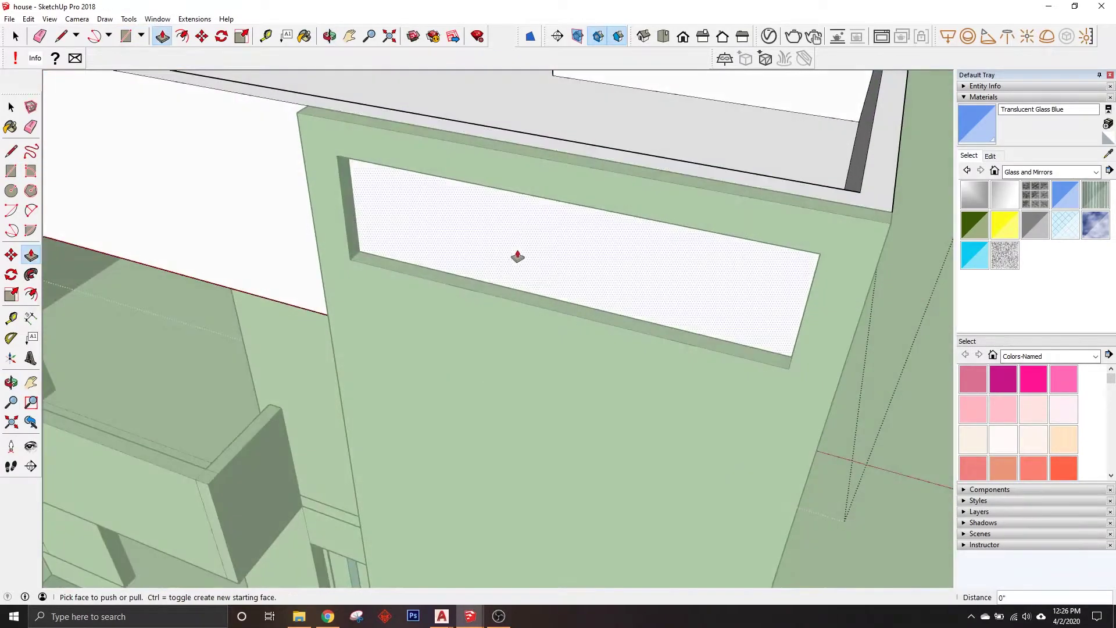
click(556, 169)
Step: Orbit and zoom to a near-frontal view of the house
right_click(535, 232)
click(535, 323)
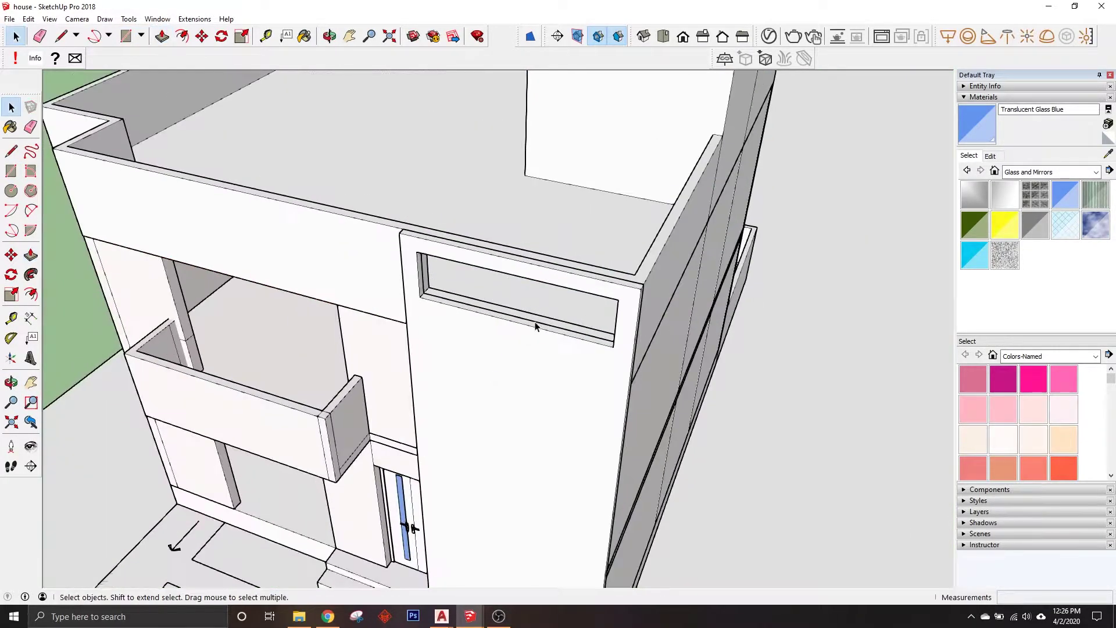
scroll(570, 361, down, 5)
scroll(581, 312, down, 3)
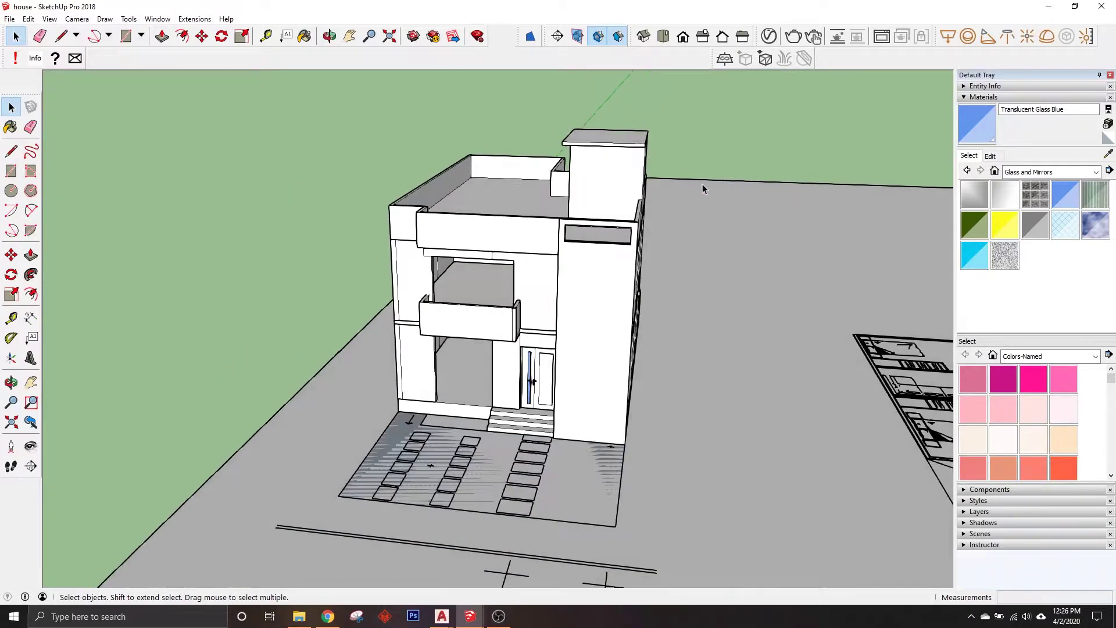
scroll(568, 343, up, 2)
middle_drag(569, 343, 611, 327)
scroll(673, 252, up, 2)
scroll(673, 255, up, 3)
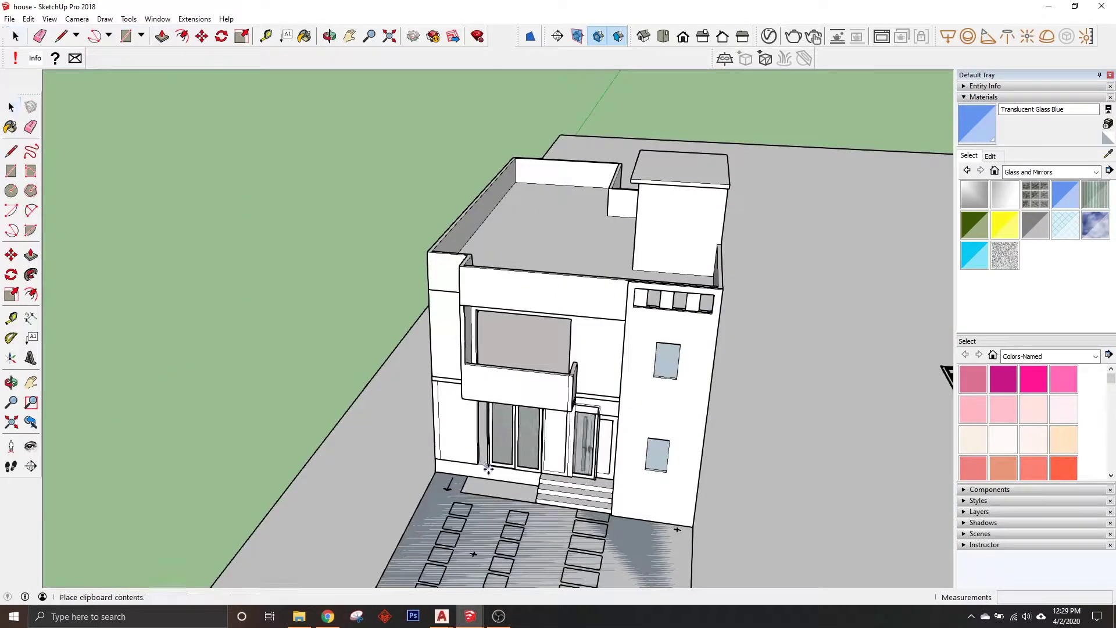
Step: Place the pasted four-pane window beside the house, then drop it into the balcony opening
click(763, 481)
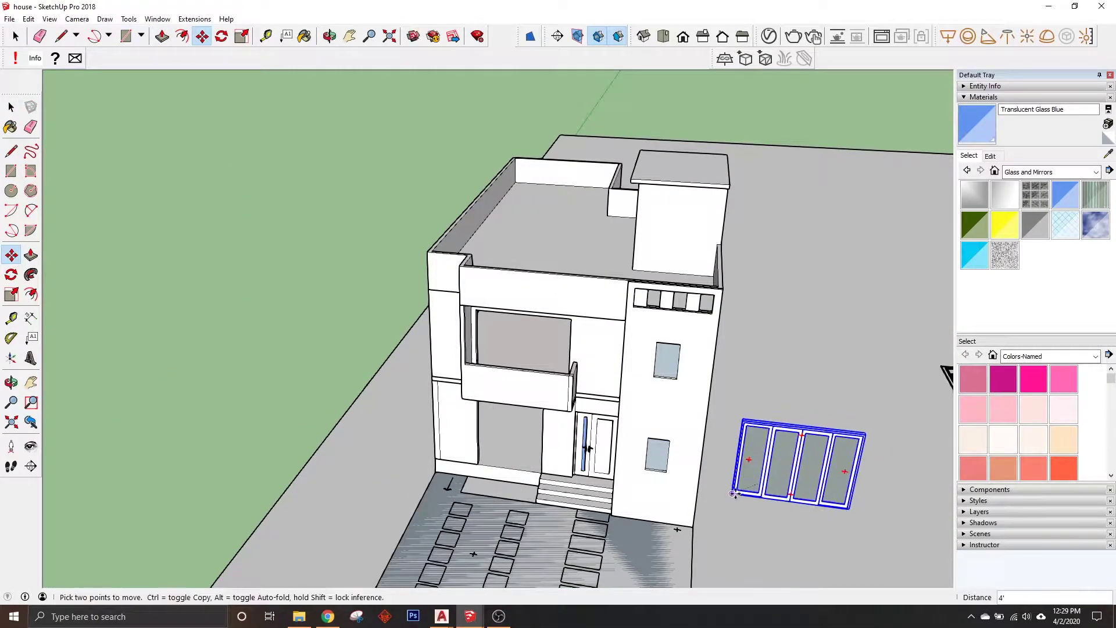
scroll(488, 448, up, 3)
scroll(523, 459, up, 3)
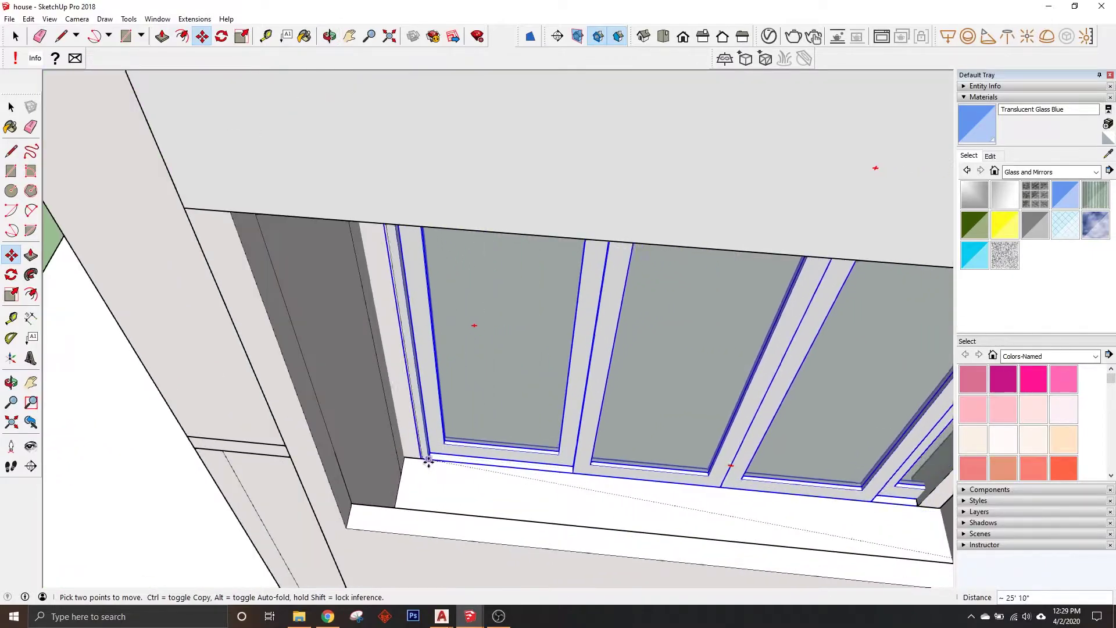
click(427, 455)
scroll(428, 455, up, 2)
scroll(427, 455, up, 2)
scroll(427, 454, up, 2)
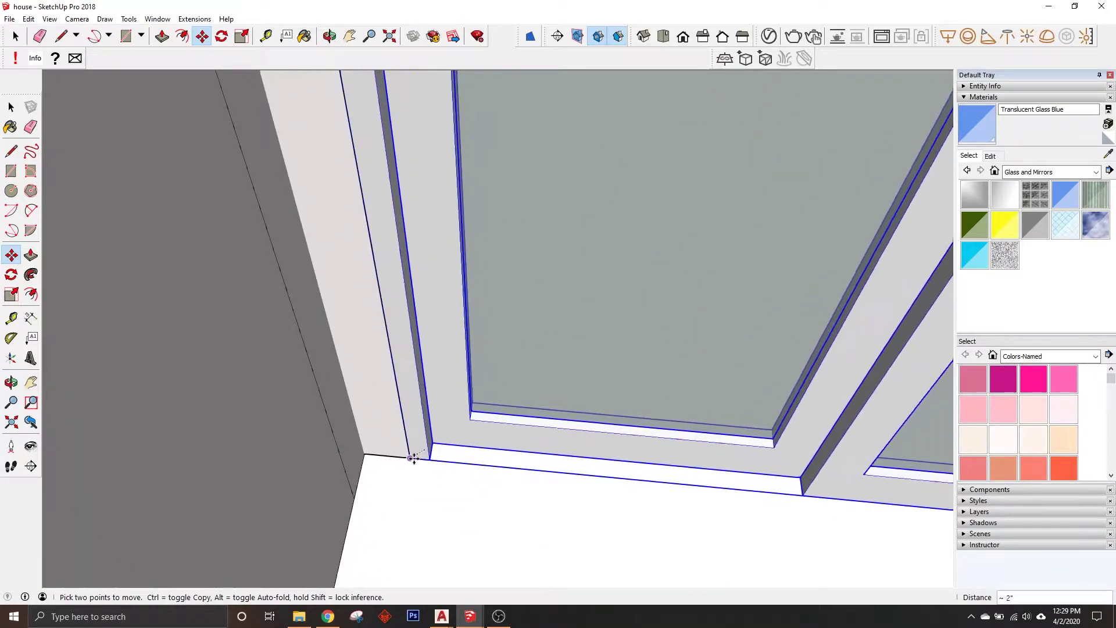
scroll(398, 448, up, 1)
scroll(397, 449, down, 5)
scroll(570, 436, up, 3)
Step: Start scaling the window and orbit to a front view of it
key(s)
scroll(756, 394, down, 2)
mouse_move(673, 387)
middle_down()
mouse_move(462, 369)
mouse_move(536, 523)
middle_up()
scroll(550, 309, up, 3)
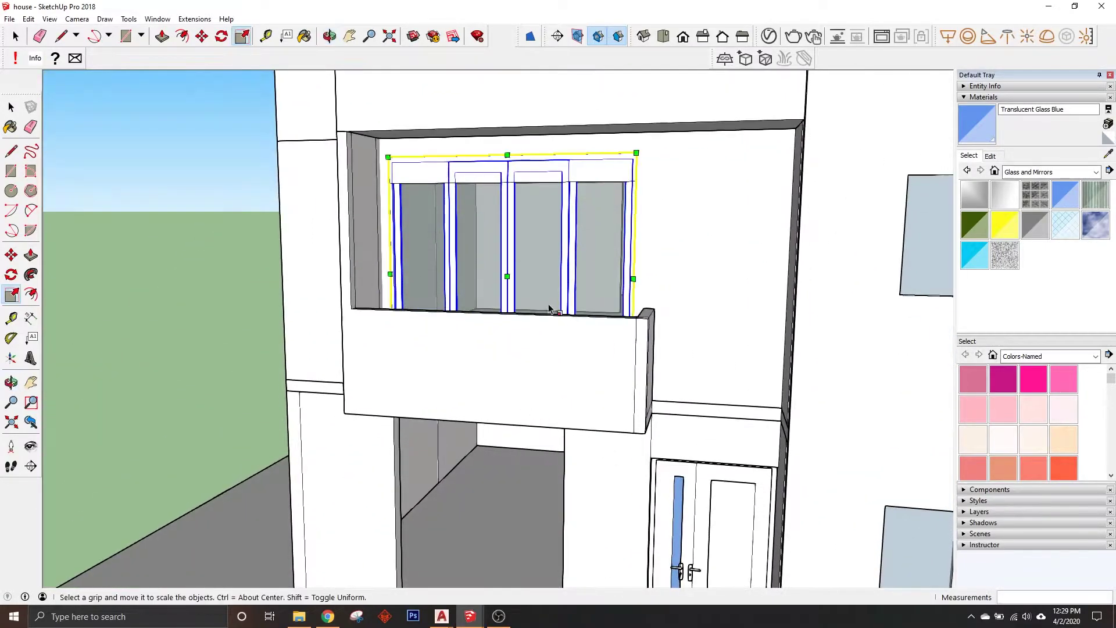
scroll(518, 209, up, 3)
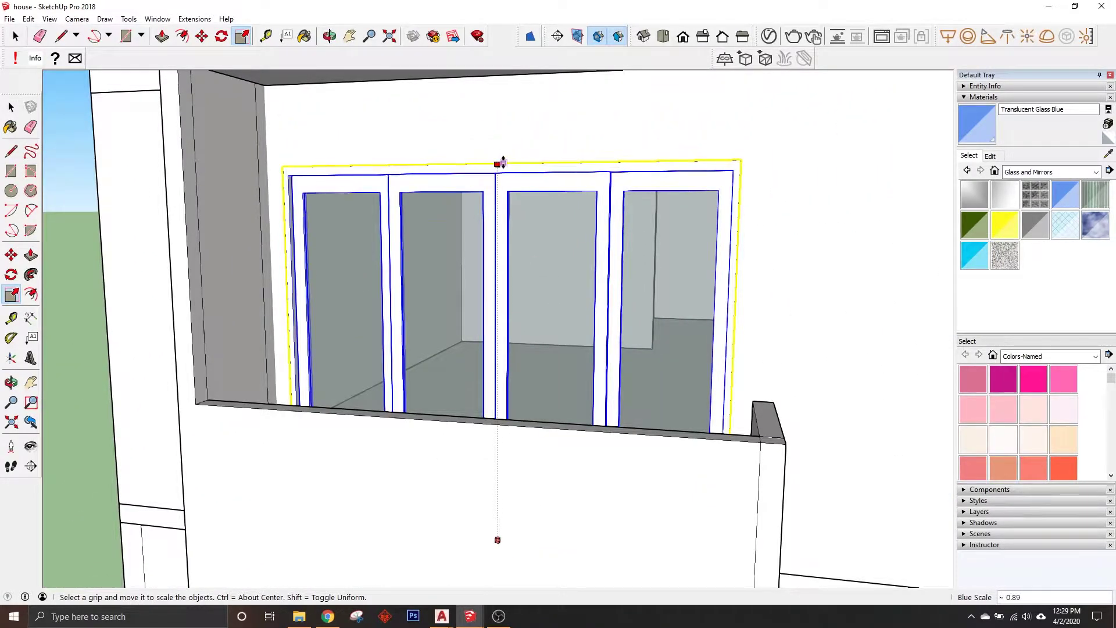
scroll(465, 291, down, 4)
middle_drag(426, 304, 521, 318)
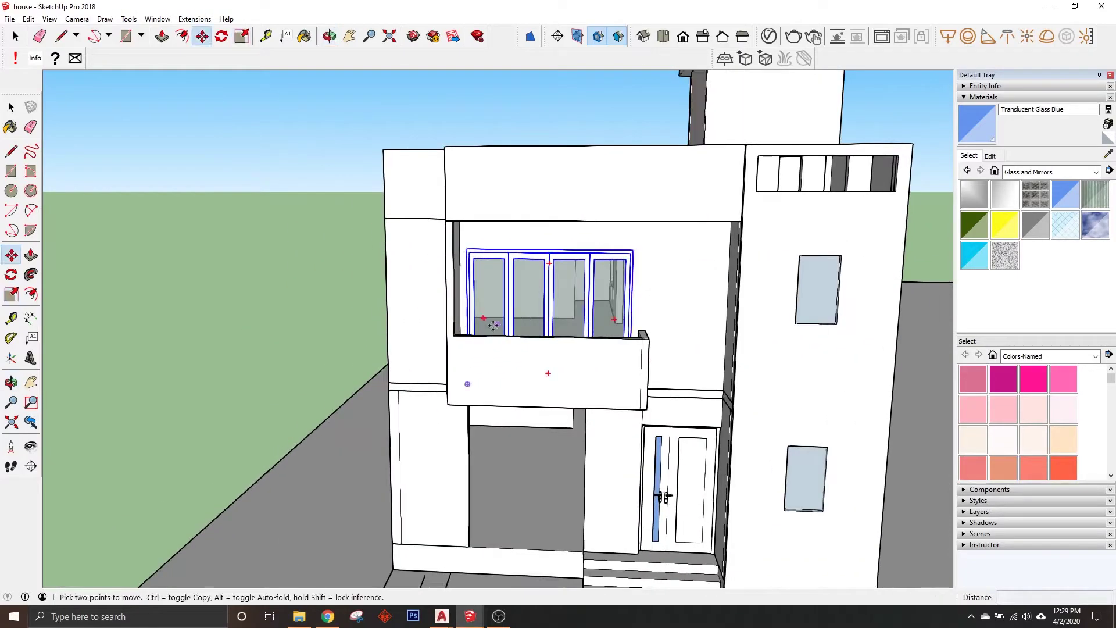
Step: Copy the upstairs front window to the wide opening beside the entrance door
click(493, 324)
scroll(356, 526, up, 5)
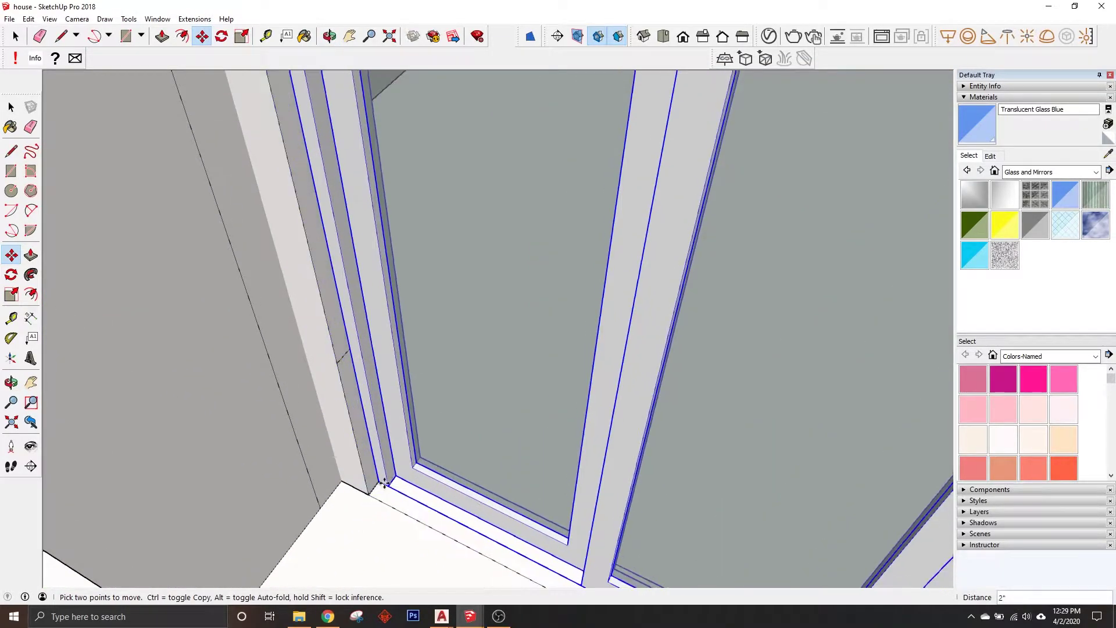
click(384, 486)
key(ctrl)
scroll(383, 485, down, 5)
scroll(383, 485, down, 3)
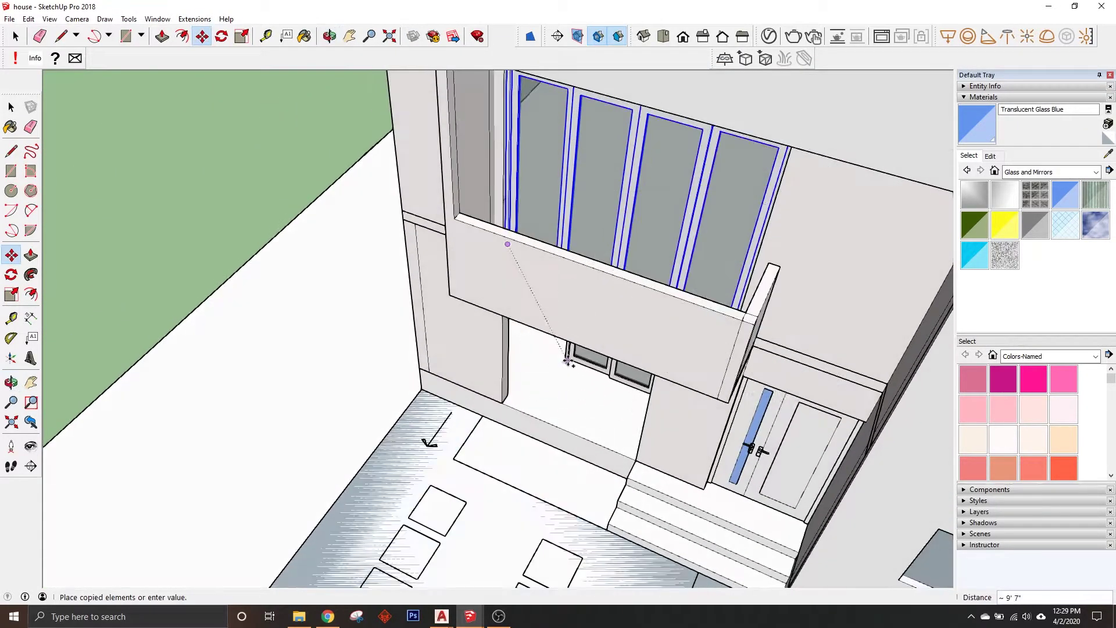
scroll(657, 461, down, 5)
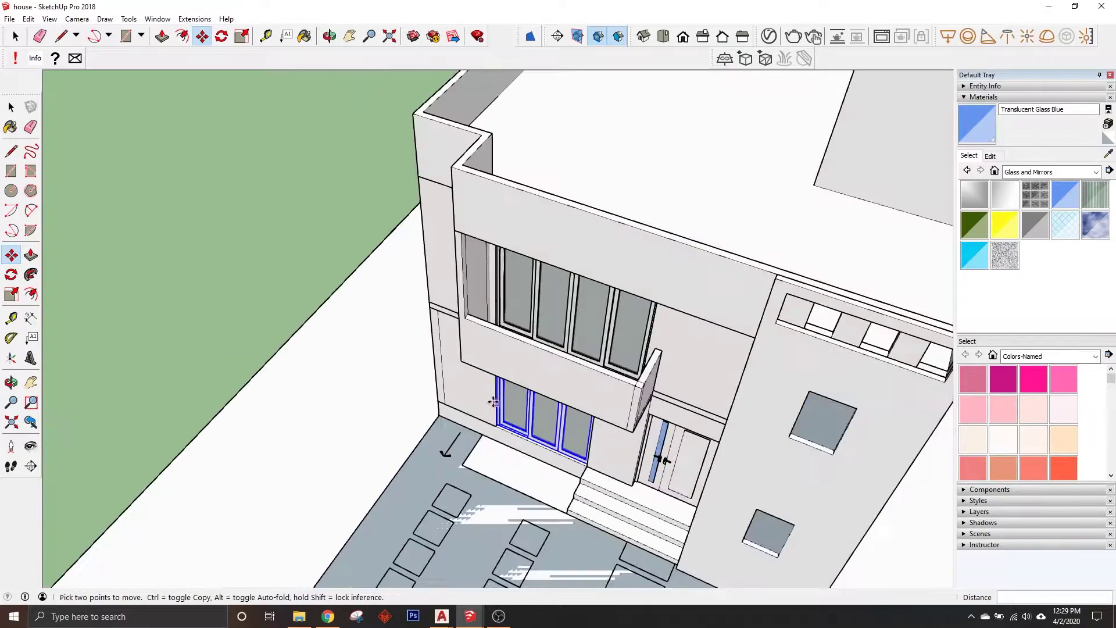
Step: Stretch the copied window taller, to about 1.21 in blue, to fill the ground-floor opening
key(space)
middle_drag(363, 406, 580, 200)
scroll(627, 271, up, 10)
scroll(627, 270, down, 5)
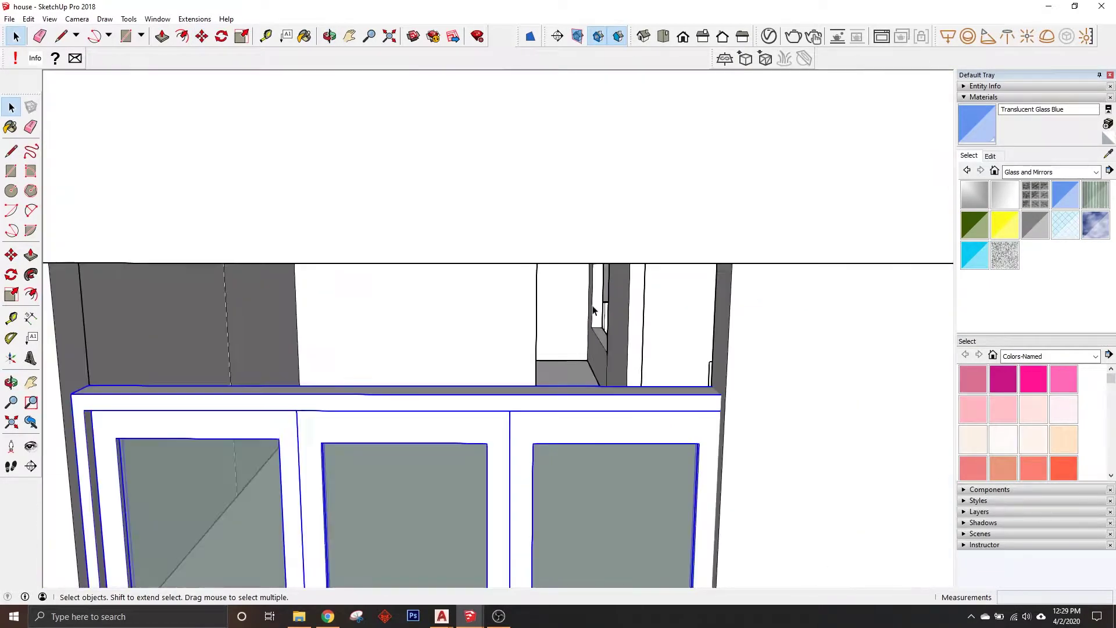
scroll(627, 270, down, 3)
middle_drag(643, 369, 466, 451)
scroll(343, 439, up, 5)
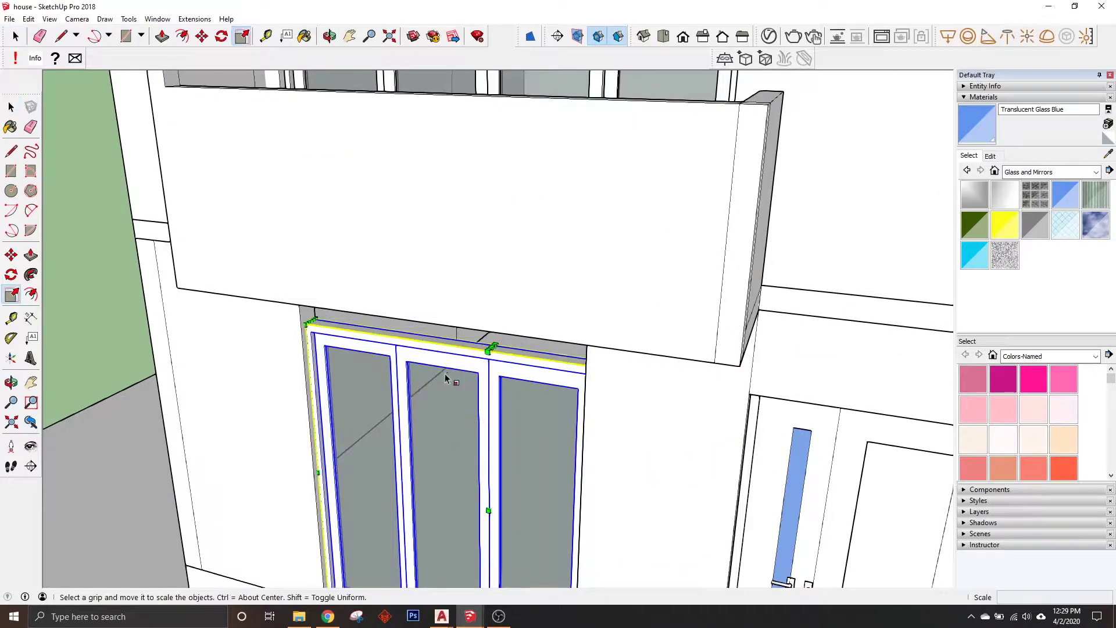
scroll(450, 369, up, 3)
click(451, 357)
scroll(448, 356, down, 2)
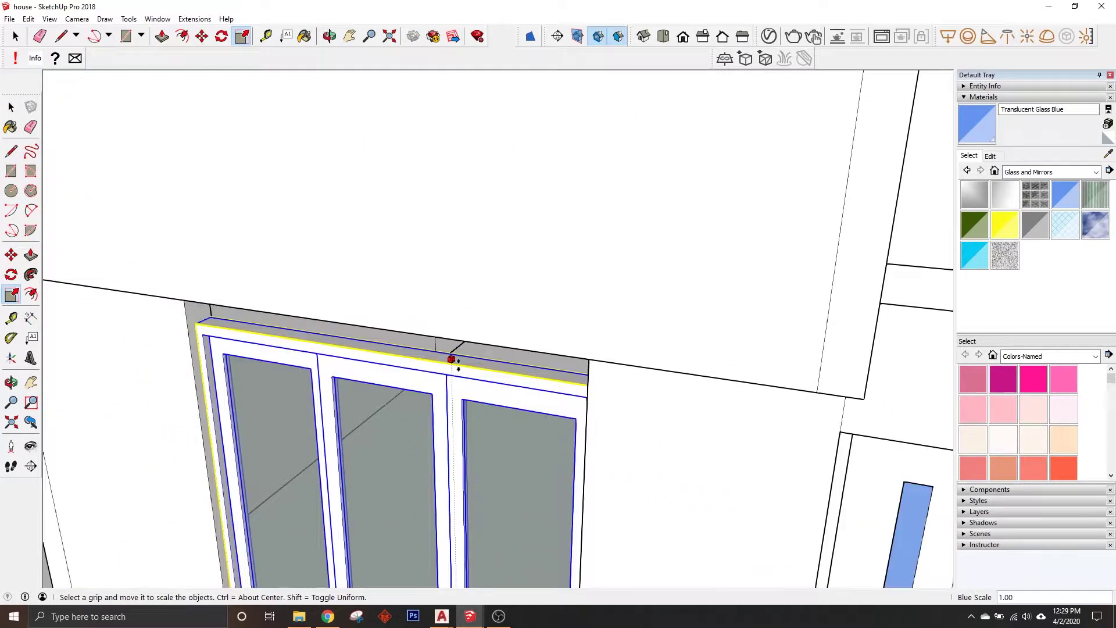
scroll(458, 363, down, 3)
scroll(637, 324, down, 3)
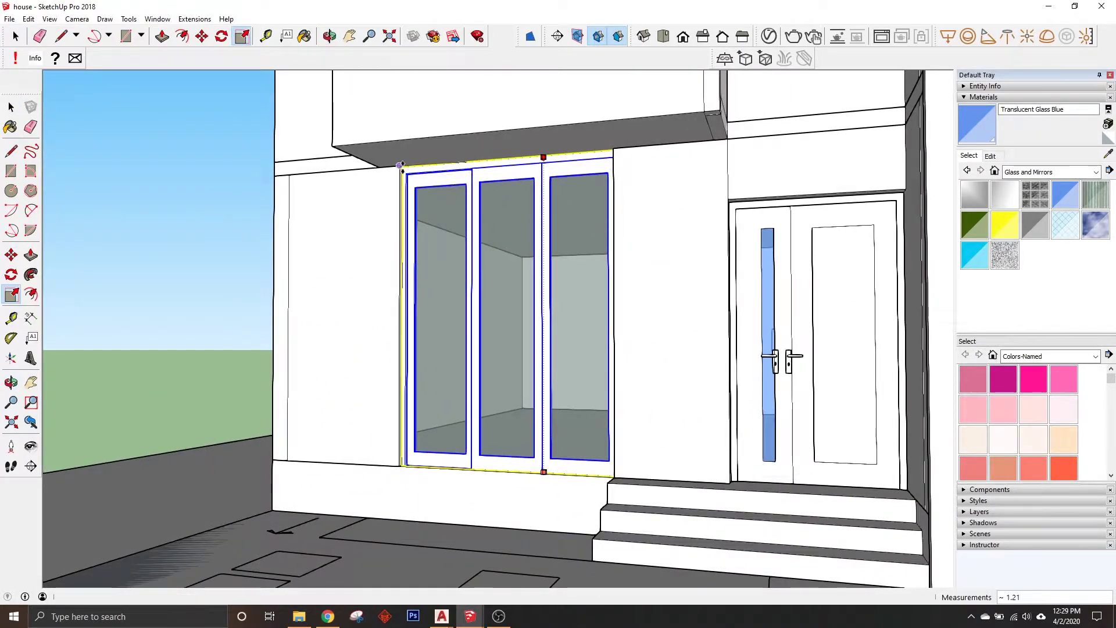
click(400, 165)
key(space)
scroll(853, 403, down, 3)
scroll(429, 423, down, 4)
scroll(469, 402, up, 3)
scroll(468, 401, down, 1)
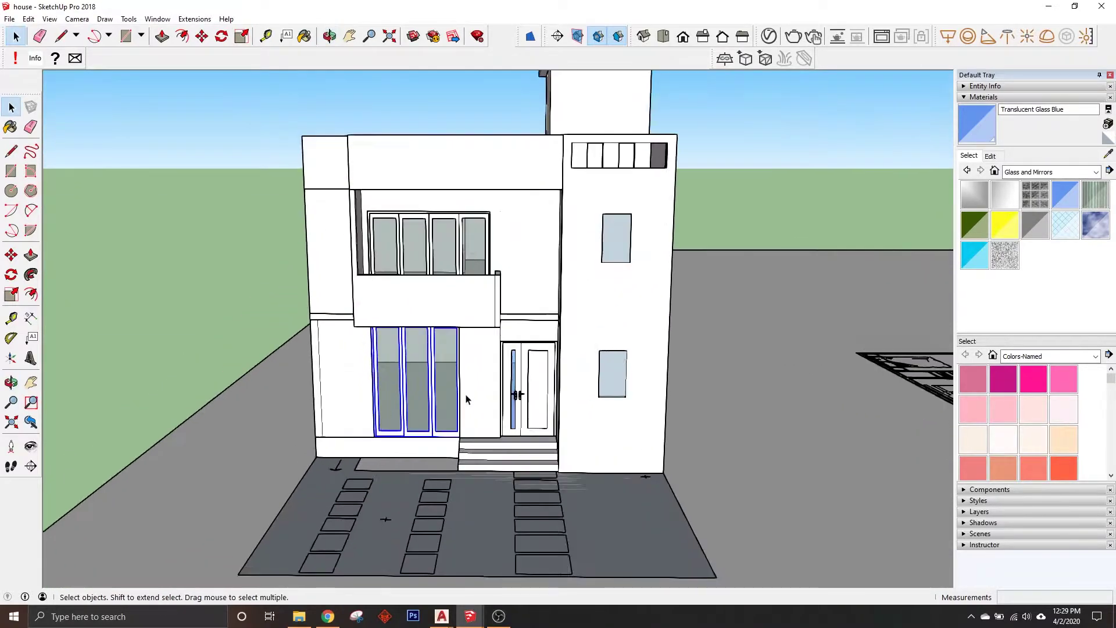
scroll(442, 367, down, 1)
scroll(418, 329, up, 4)
scroll(418, 329, up, 2)
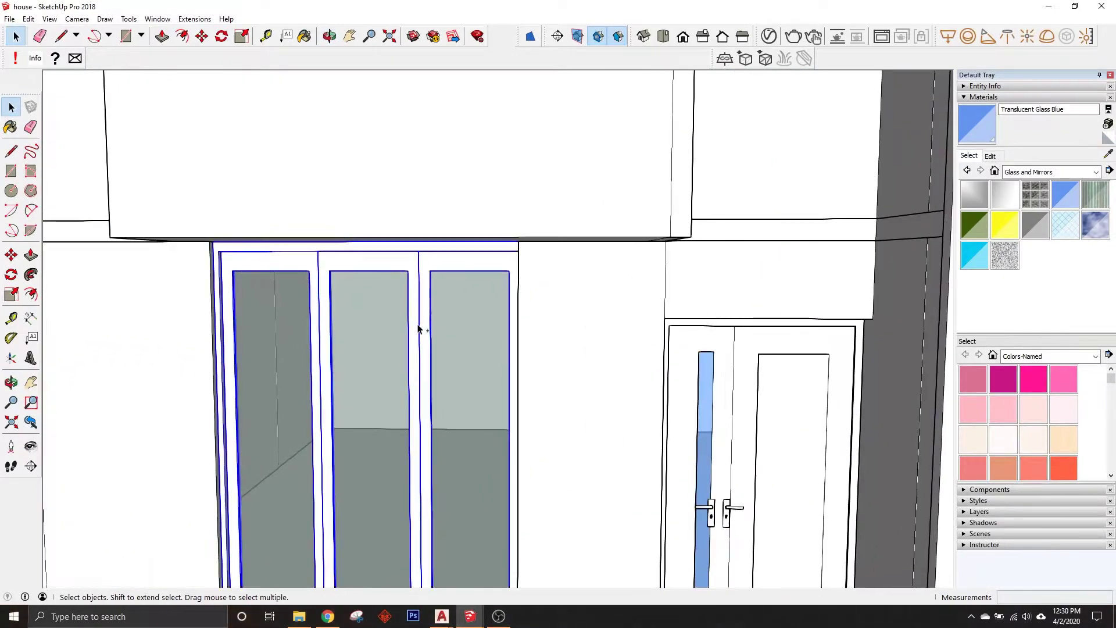
Step: Paste a copy of the selected window onto the tower's front wall
key(ctrl+c)
scroll(418, 328, down, 3)
scroll(526, 521, down, 3)
scroll(581, 386, up, 5)
key(ctrl+v)
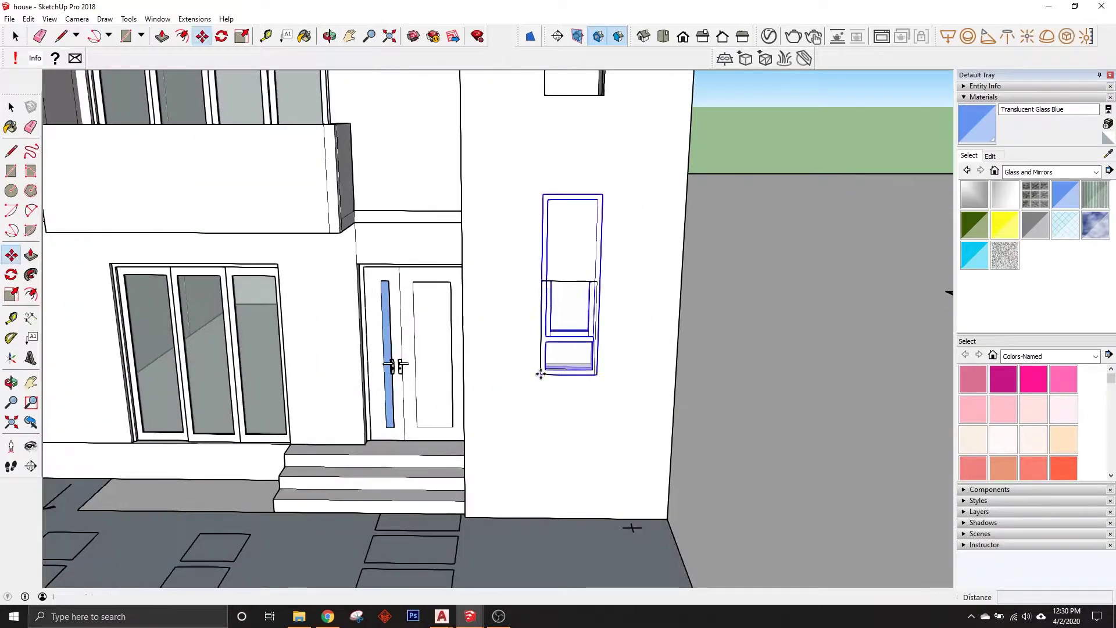
click(541, 375)
scroll(587, 280, up, 2)
middle_drag(570, 150, 420, 278)
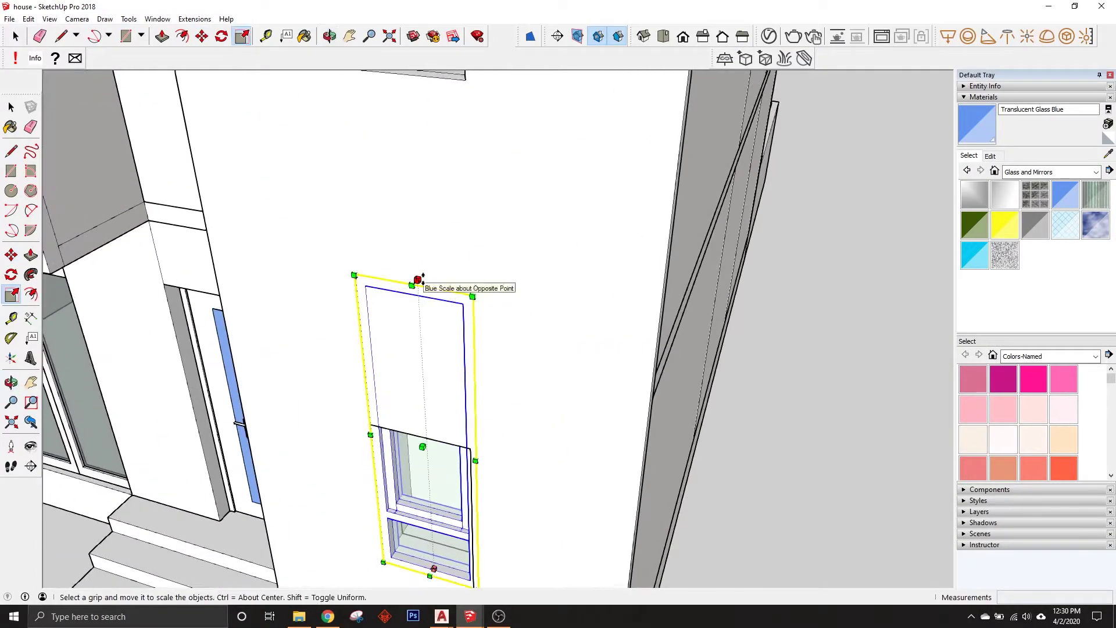
mouse_move(413, 437)
middle_down()
mouse_move(455, 357)
mouse_move(430, 331)
middle_up()
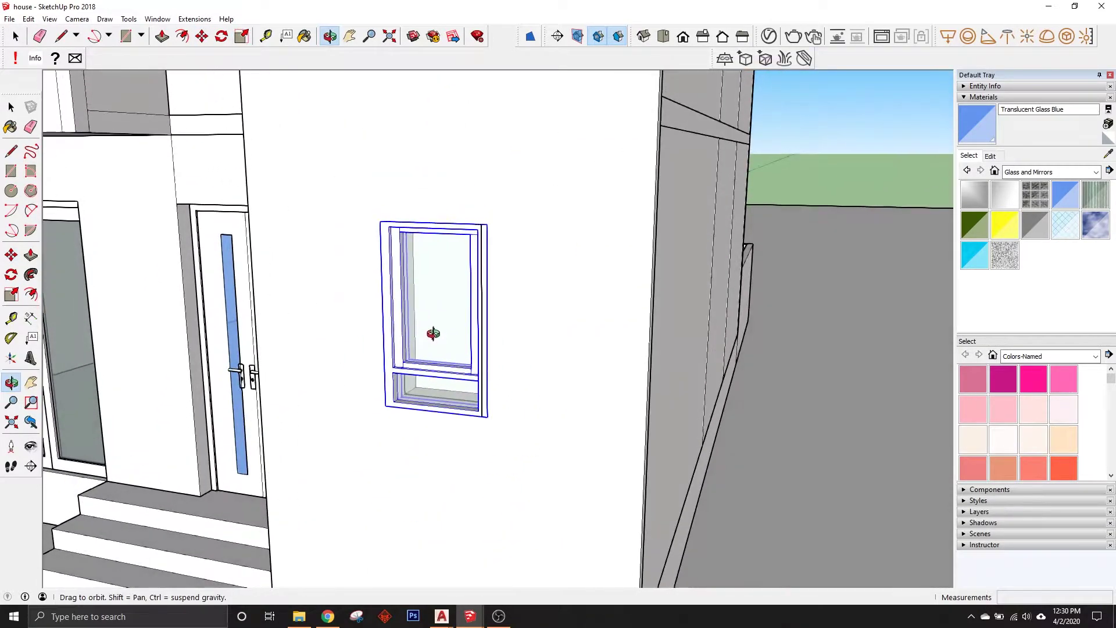
scroll(442, 242, up, 3)
scroll(440, 216, up, 2)
Step: Move the window by its bottom corner into the small opening right of the entrance, leaving a copy behind
key(m)
scroll(456, 225, down, 2)
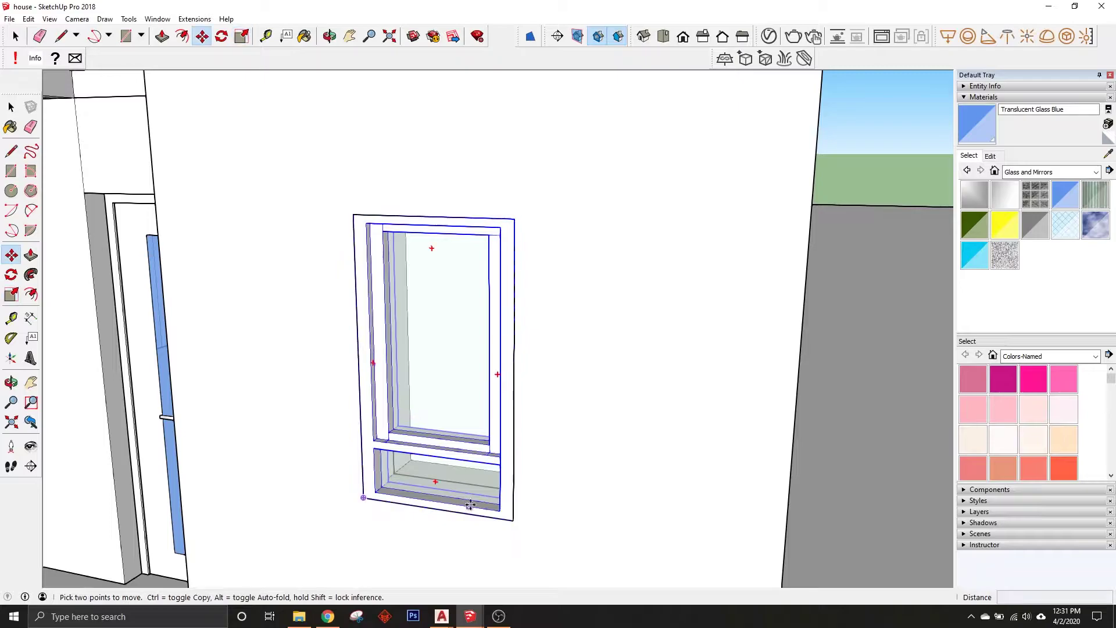
click(510, 519)
scroll(401, 506, up, 2)
scroll(372, 494, up, 3)
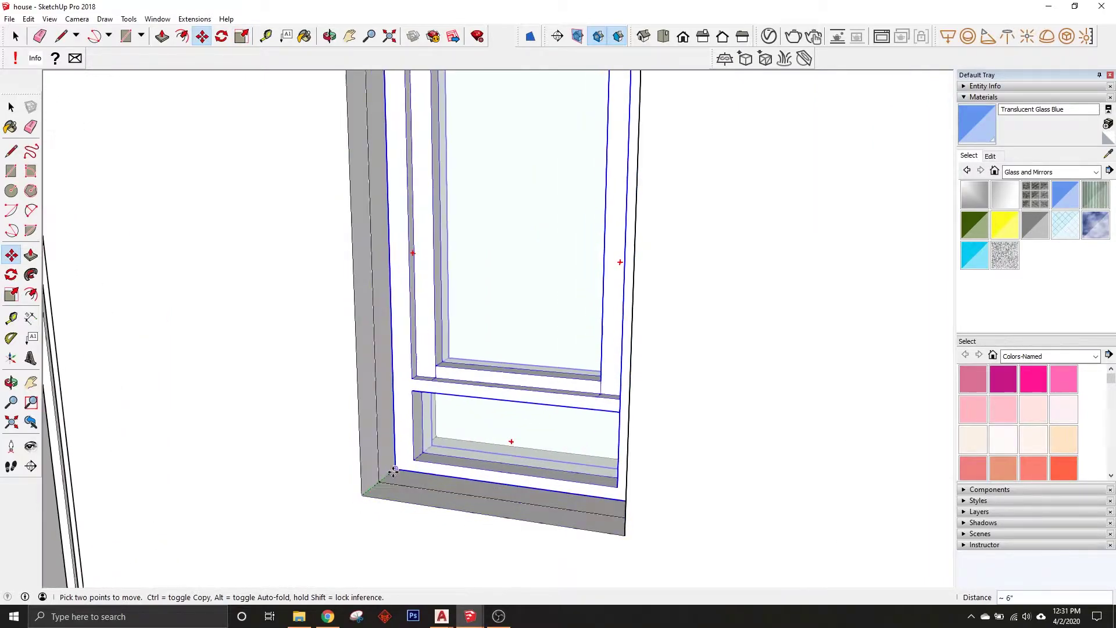
scroll(395, 477, up, 2)
key(ctrl)
scroll(465, 511, down, 4)
scroll(473, 324, up, 3)
scroll(442, 349, up, 2)
click(442, 348)
scroll(503, 498, down, 3)
middle_drag(503, 499, 610, 369)
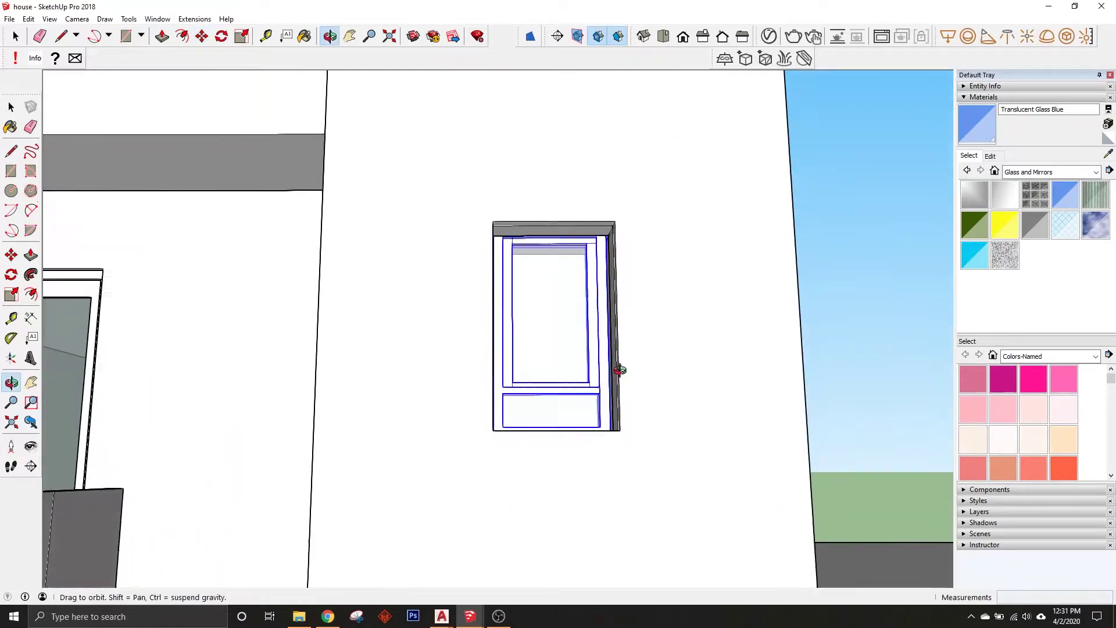
scroll(553, 304, up, 2)
mouse_move(553, 304)
middle_down()
mouse_move(462, 225)
mouse_move(523, 325)
mouse_move(564, 336)
middle_up()
scroll(462, 226, down, 3)
scroll(523, 325, up, 3)
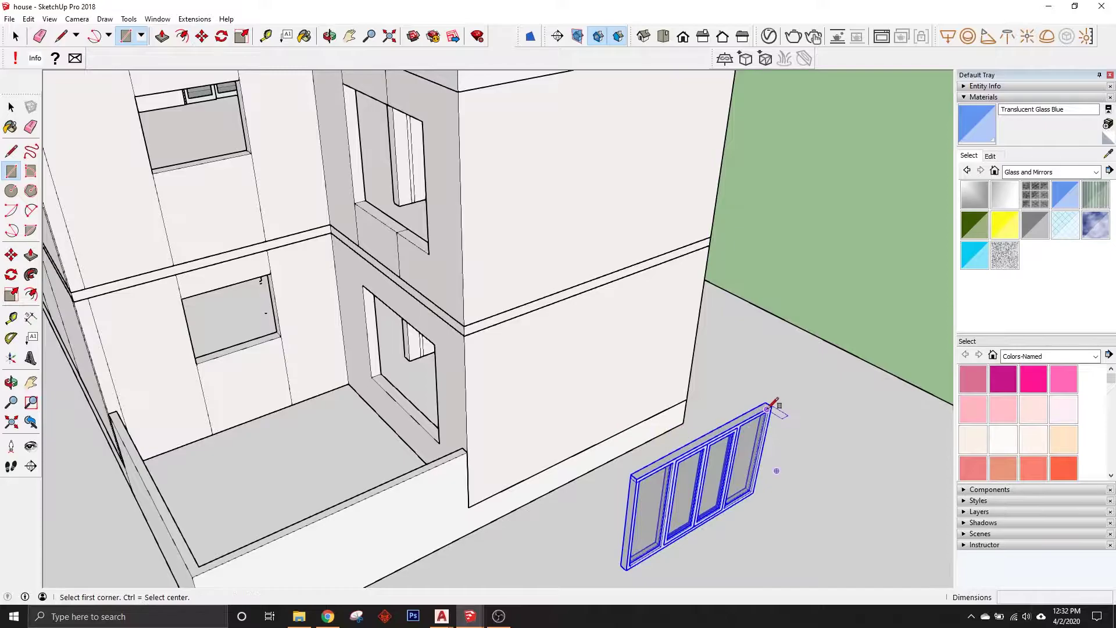
Step: Stand the pasted four-pane window upright and move it into the upper back-wall opening
click(636, 480)
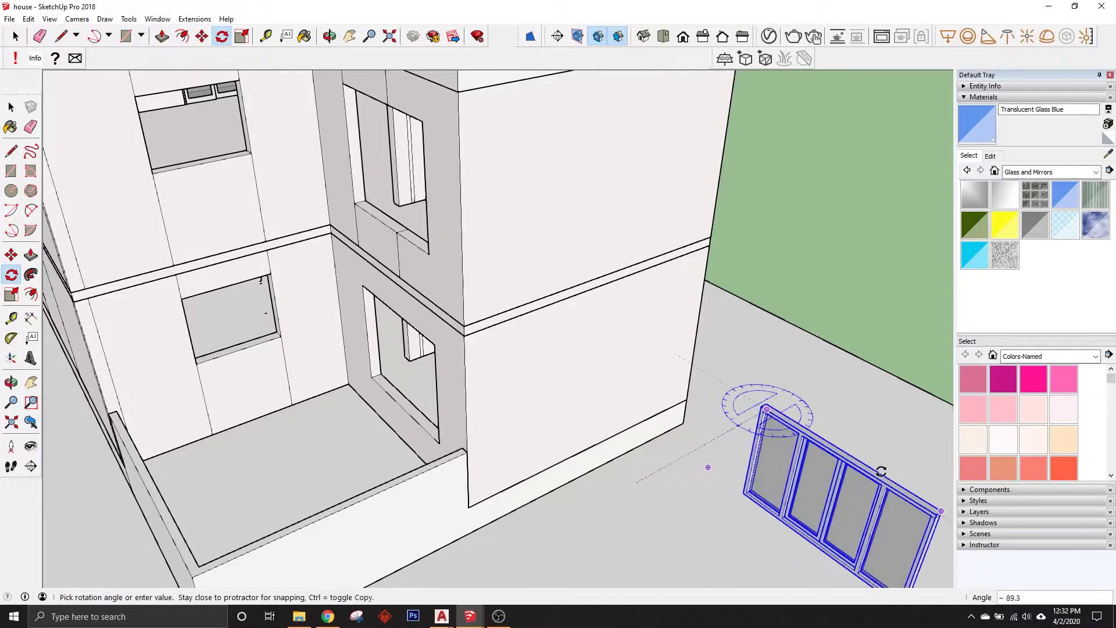
click(745, 499)
scroll(325, 314, down, 2)
scroll(448, 363, up, 3)
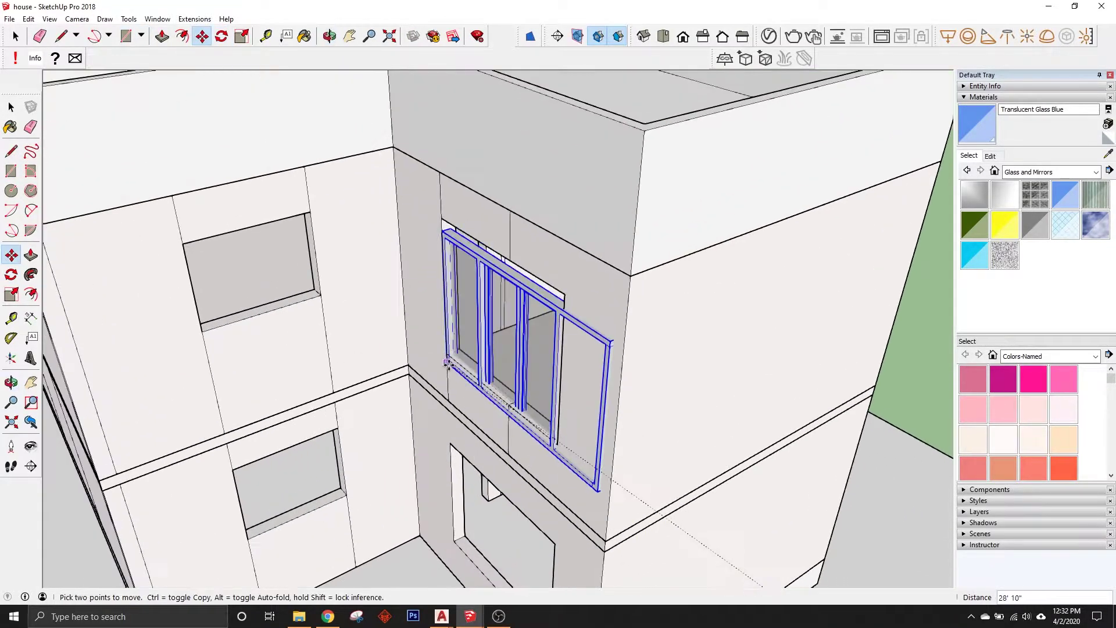
click(451, 353)
scroll(451, 353, down, 2)
Step: Rotate the window flat against the back wall and narrow it to fit the opening
key(q)
scroll(429, 387, up, 3)
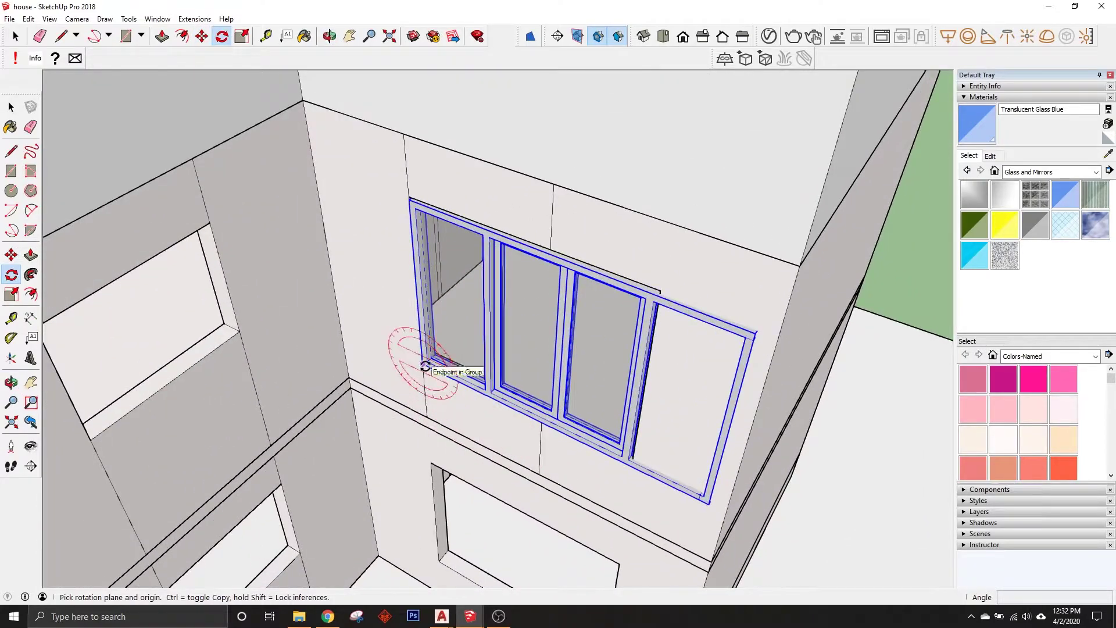
scroll(568, 451, up, 1)
click(637, 462)
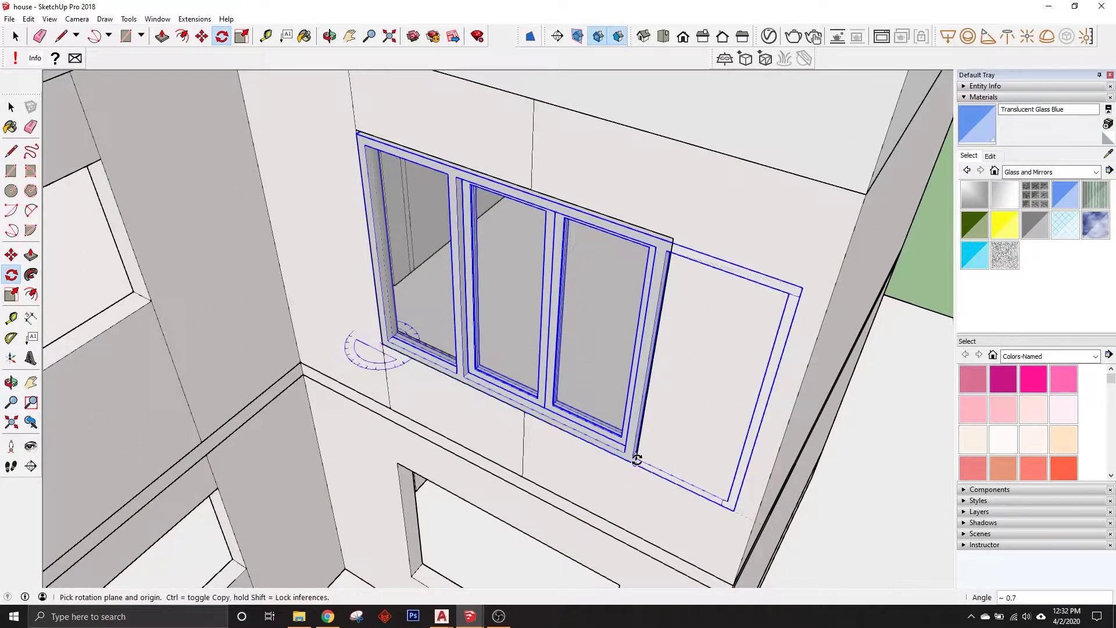
drag(763, 414, 652, 356)
scroll(653, 356, down, 2)
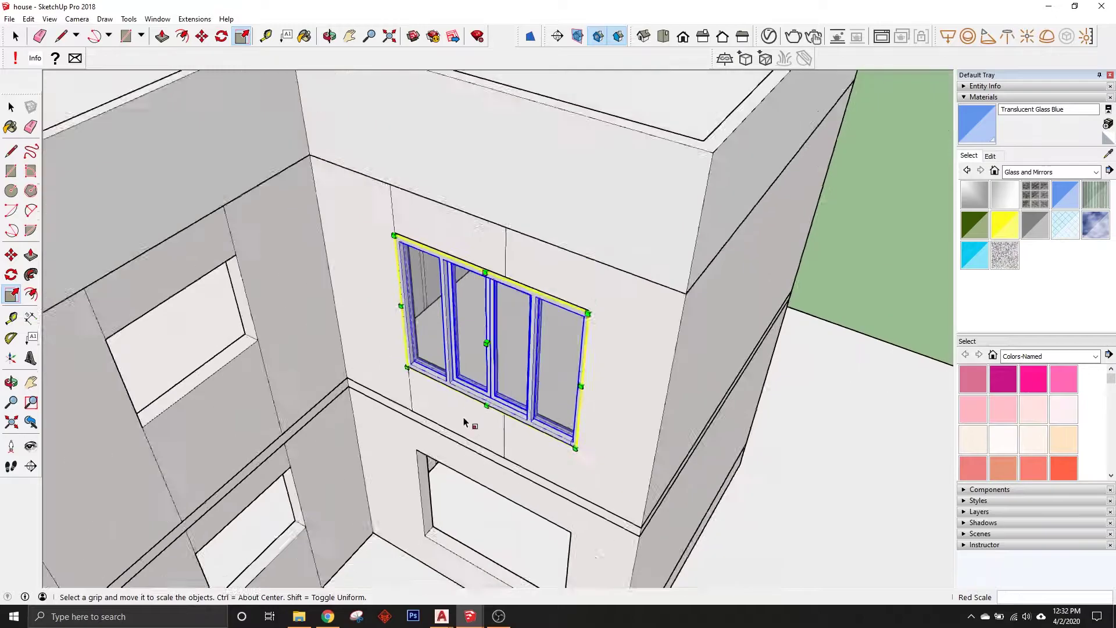
scroll(512, 184, up, 3)
scroll(480, 320, down, 3)
key(space)
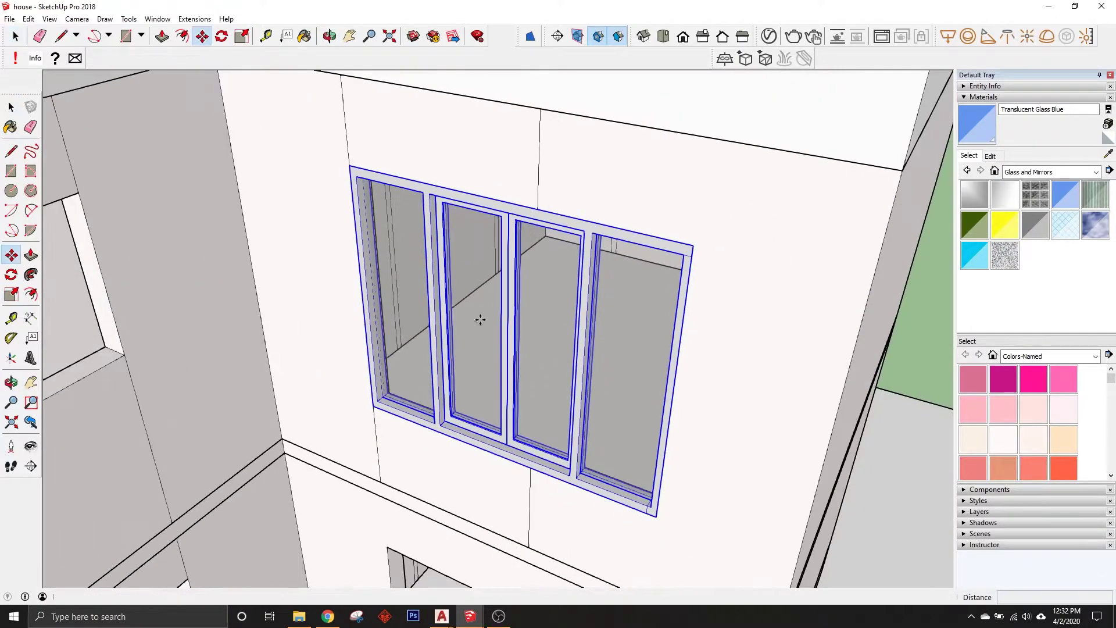
Step: Copy the window down into the ground-floor opening below it
key(m)
scroll(383, 407, up, 3)
scroll(391, 401, up, 1)
click(401, 423)
key(ctrl)
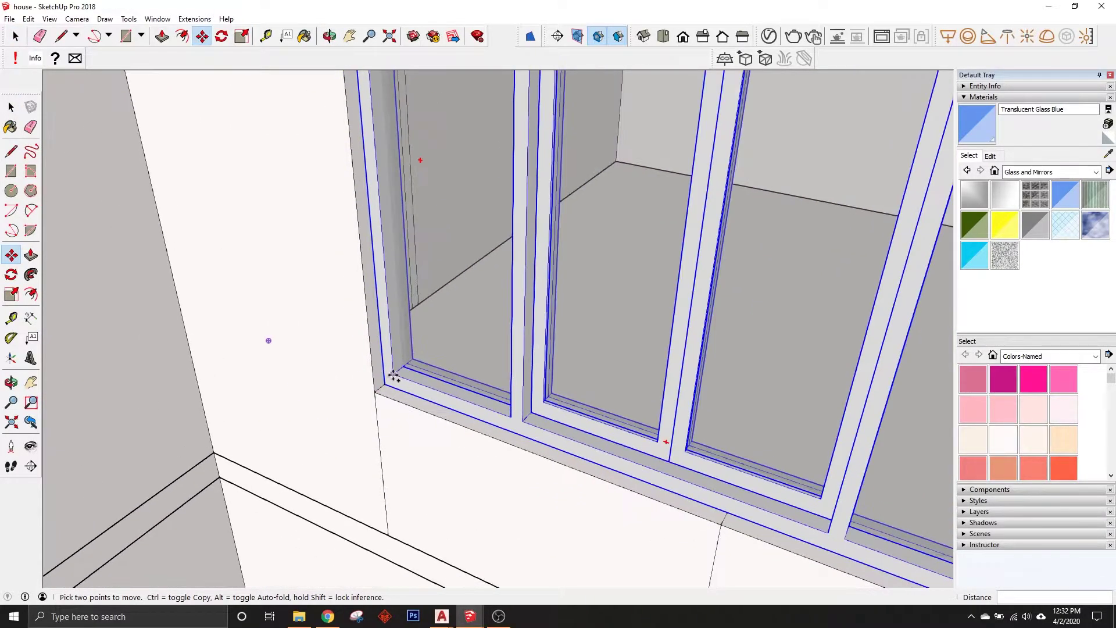
scroll(391, 324, down, 5)
scroll(407, 407, up, 2)
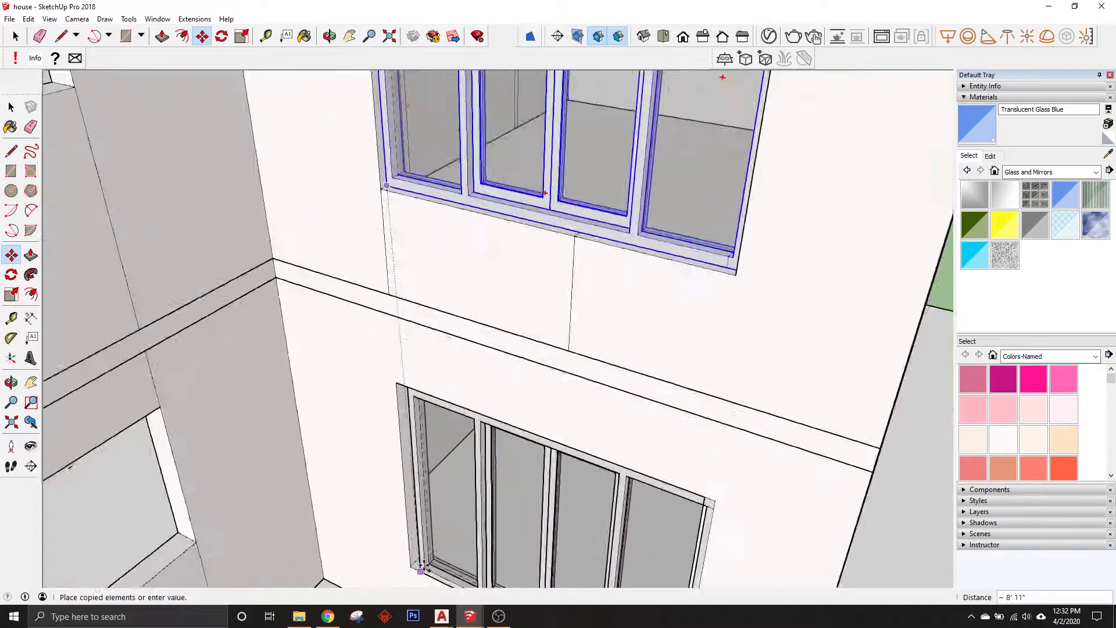
scroll(397, 563, up, 3)
scroll(384, 348, down, 3)
middle_drag(376, 336, 745, 391)
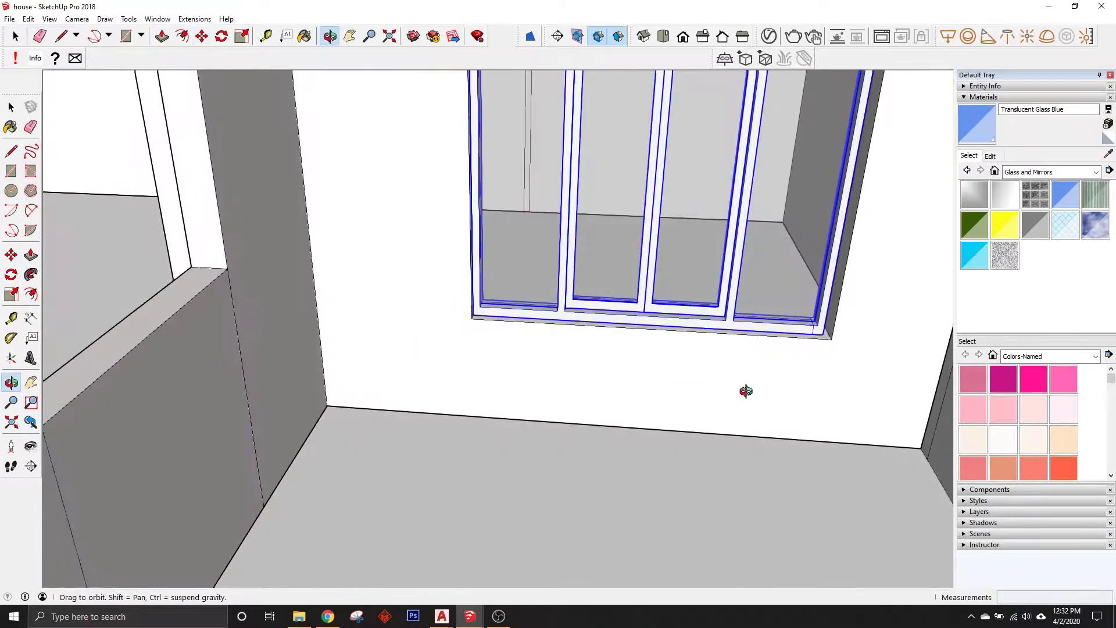
key(space)
scroll(836, 275, up, 3)
scroll(590, 461, down, 5)
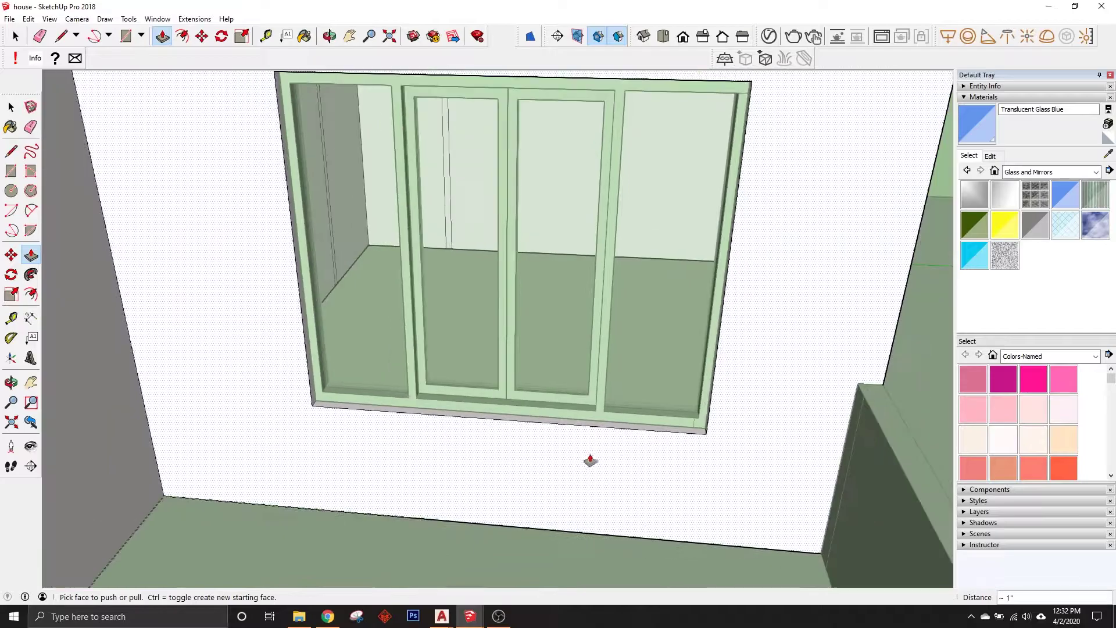
scroll(605, 436, down, 3)
key(space)
middle_drag(605, 436, 605, 363)
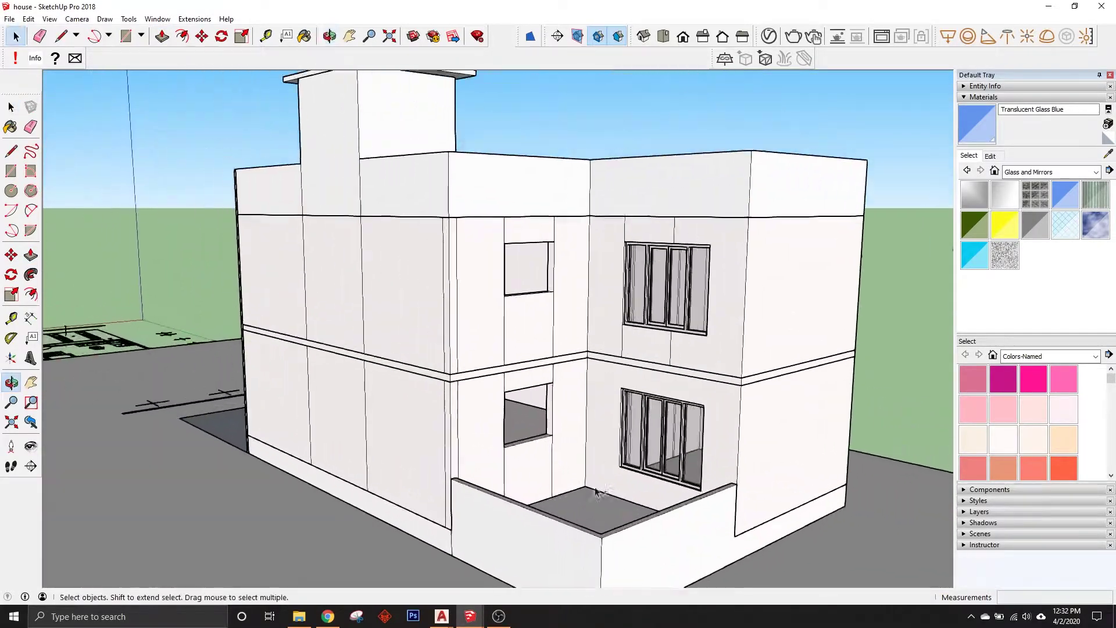
middle_drag(476, 351, 500, 407)
scroll(500, 407, down, 5)
Step: Copy the upper side-wing window to a new position on the side wall
scroll(514, 487, up, 3)
mouse_move(514, 487)
middle_down()
mouse_move(748, 501)
mouse_move(548, 304)
middle_up()
scroll(549, 305, up, 3)
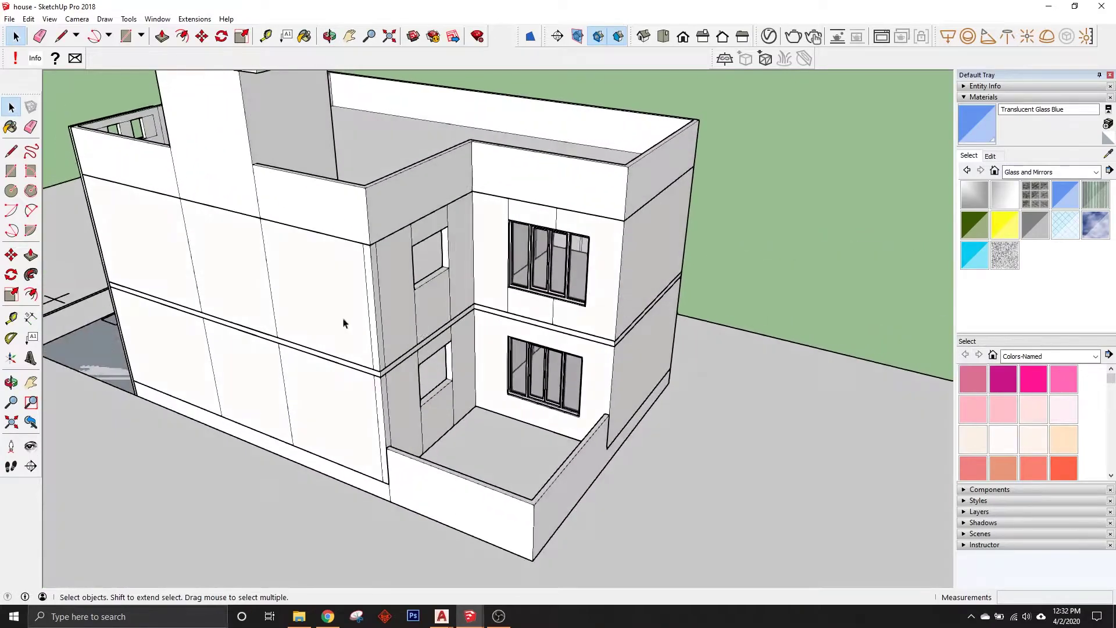
scroll(648, 357, up, 5)
click(650, 390)
key(m)
scroll(574, 457, up, 2)
scroll(549, 399, down, 2)
click(583, 448)
key(ctrl)
click(308, 377)
middle_drag(308, 376, 517, 429)
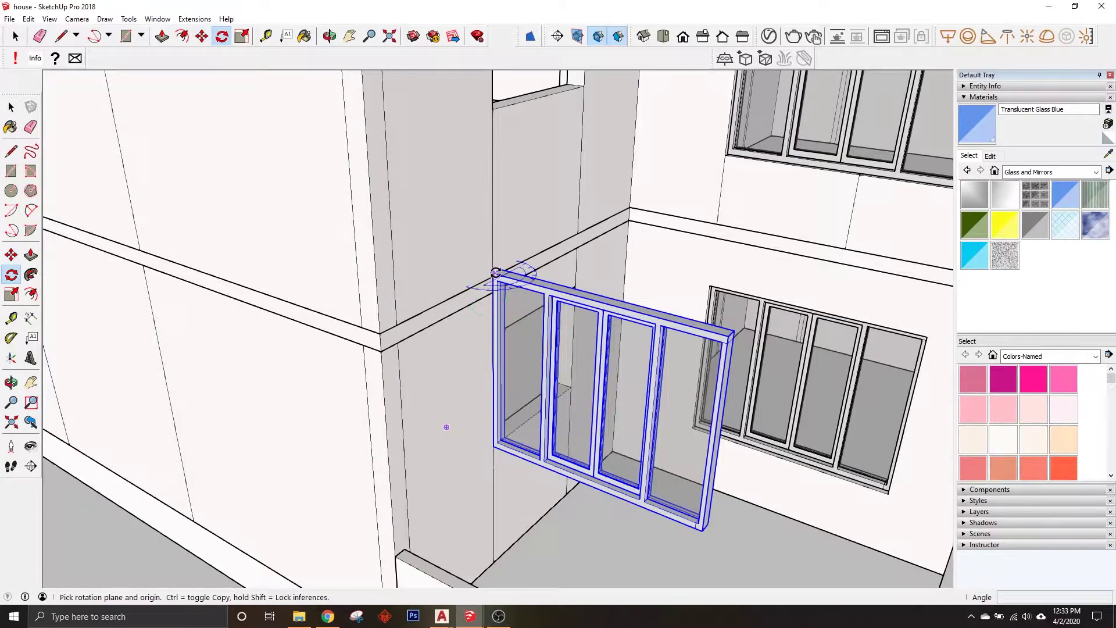
Step: Rotate the copy flat into the wall and narrow it to about 0.67 red scale
click(456, 473)
scroll(442, 466, up, 2)
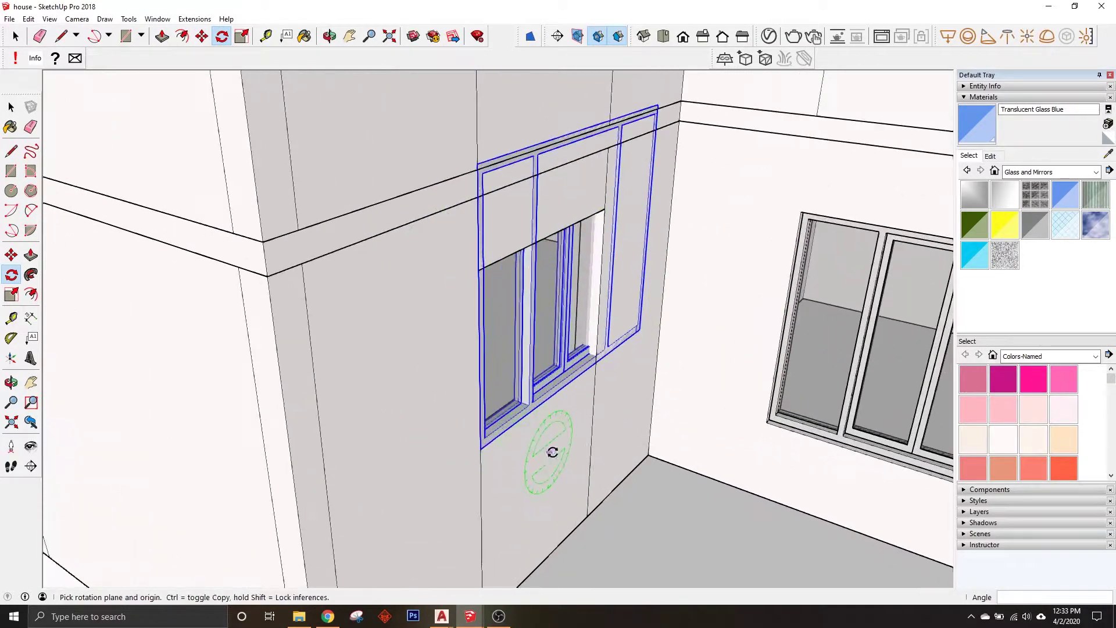
scroll(425, 472, up, 2)
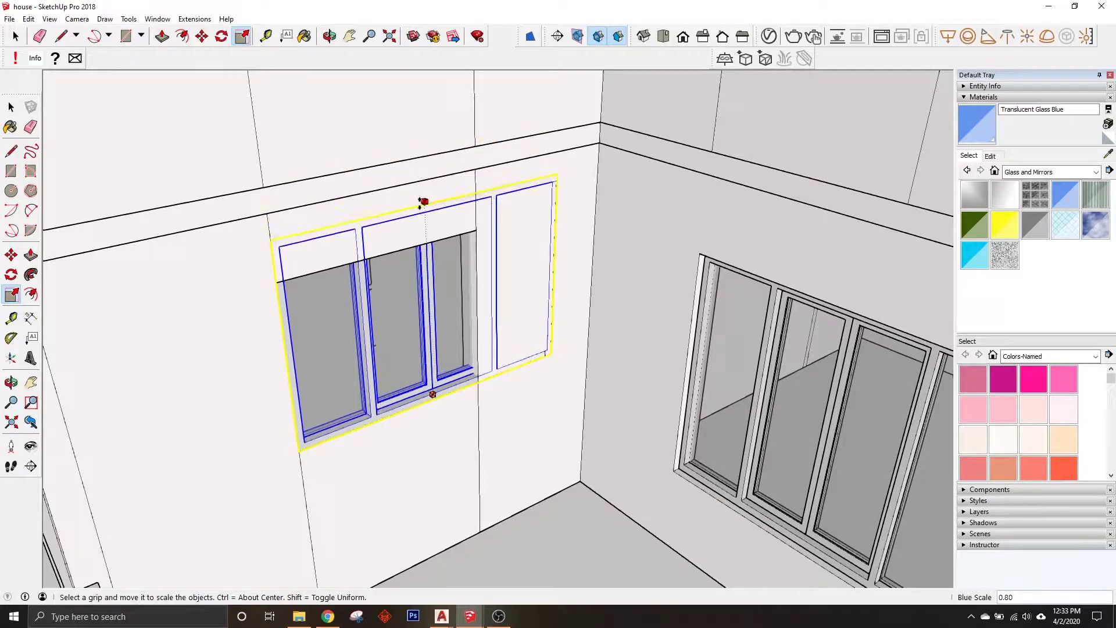
drag(547, 282, 467, 285)
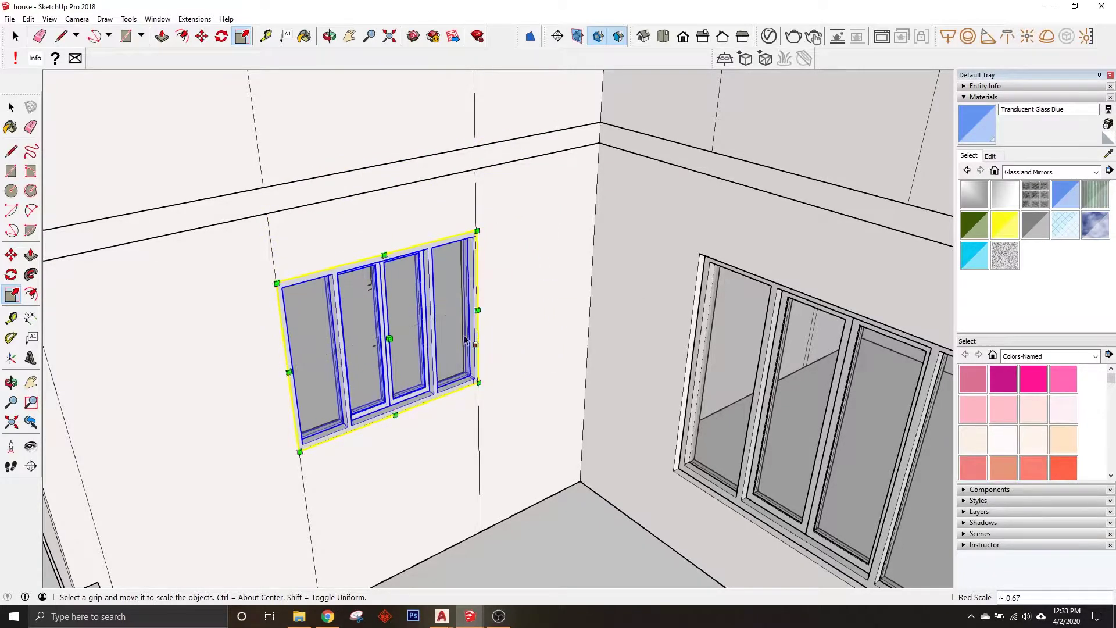
key(space)
scroll(465, 340, down, 5)
scroll(459, 348, up, 4)
key(m)
scroll(599, 395, up, 4)
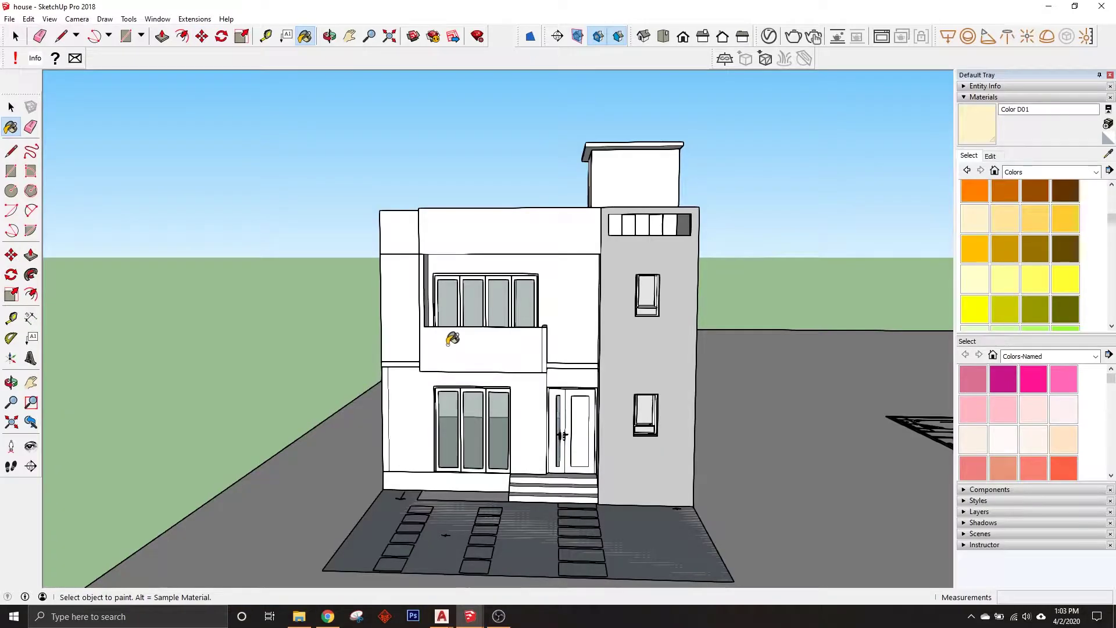
Step: Enter the balcony group and bring its side face and doors into view
right_click(452, 339)
click(481, 374)
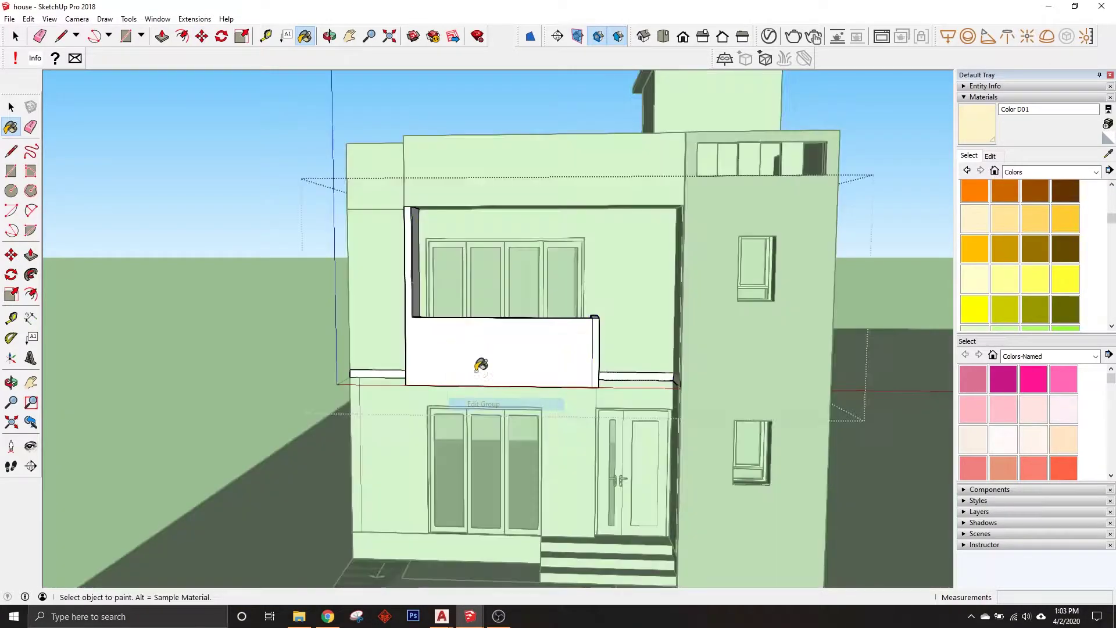
scroll(442, 325, up, 2)
scroll(623, 481, up, 3)
key(e)
middle_drag(608, 469, 375, 412)
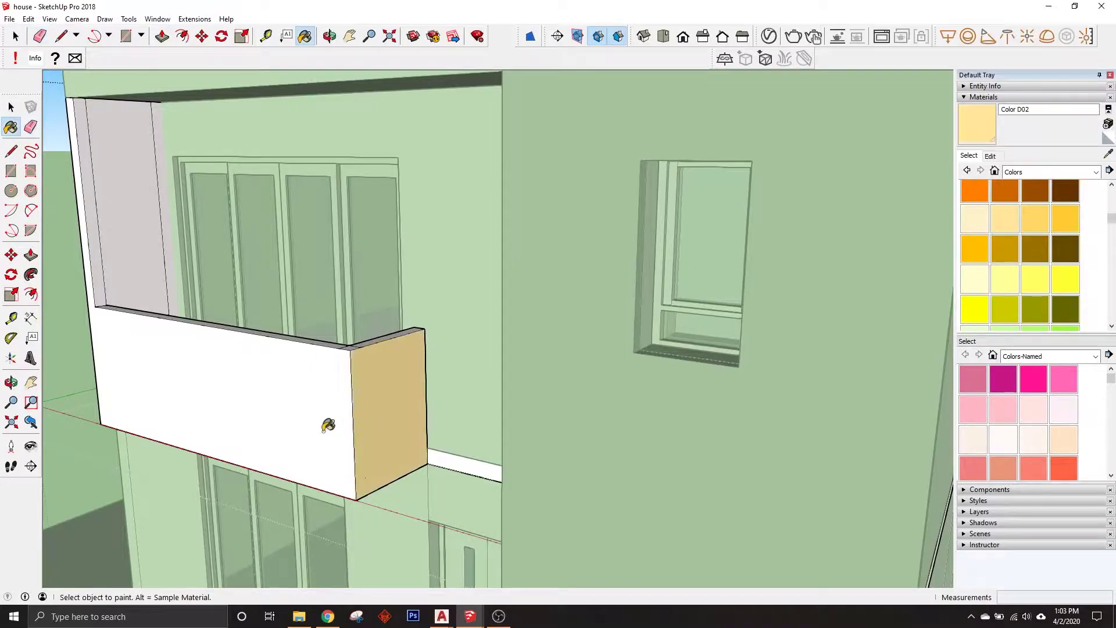
scroll(327, 425, down, 3)
middle_drag(428, 439, 469, 316)
scroll(192, 419, up, 5)
key(e)
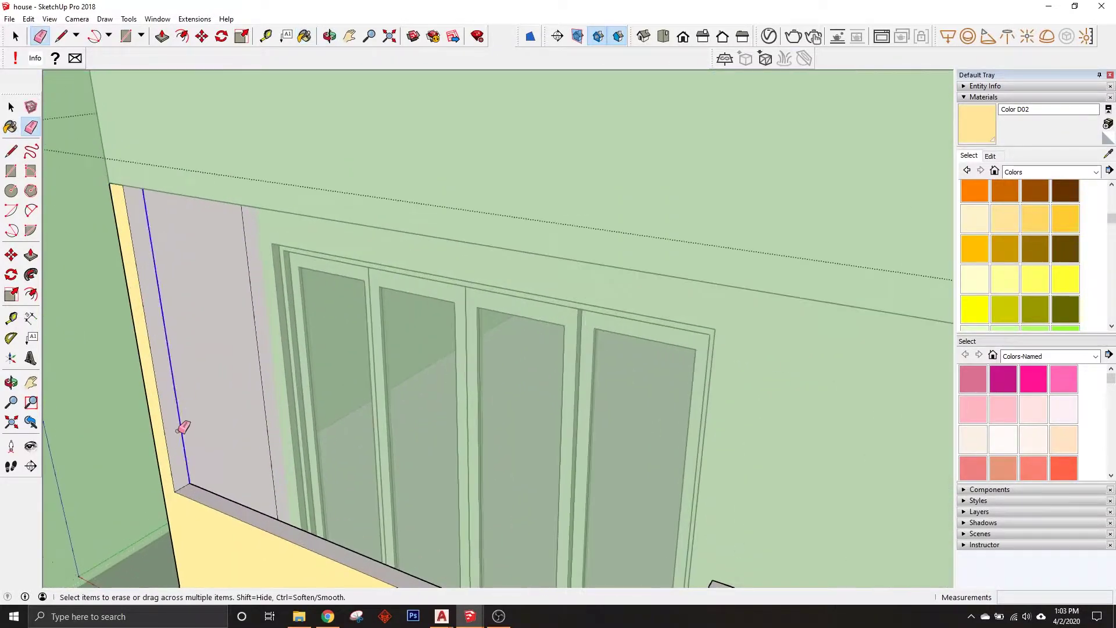
Step: Paint the opening's side face and the railing corner's top in Color D02
key(b)
click(242, 353)
mouse_move(267, 336)
middle_down()
mouse_move(382, 324)
mouse_move(211, 419)
middle_up()
scroll(573, 518, up, 3)
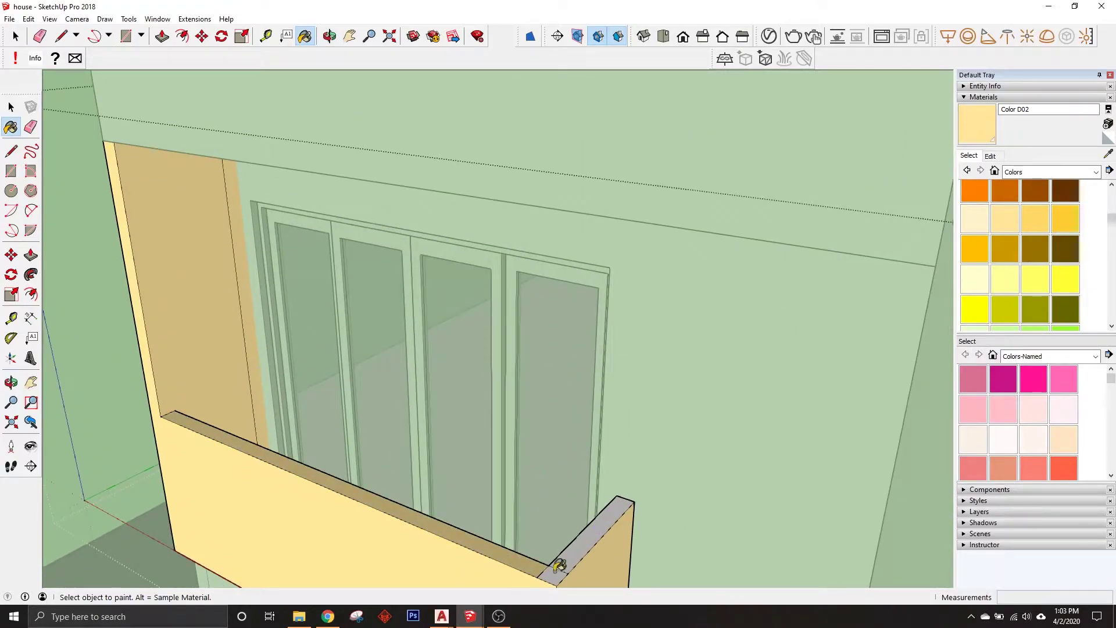
click(560, 565)
middle_drag(560, 565, 578, 480)
scroll(573, 491, up, 2)
Step: Paint the top parapet face of the front band in Color D02
key(e)
scroll(531, 259, down, 2)
scroll(693, 343, down, 3)
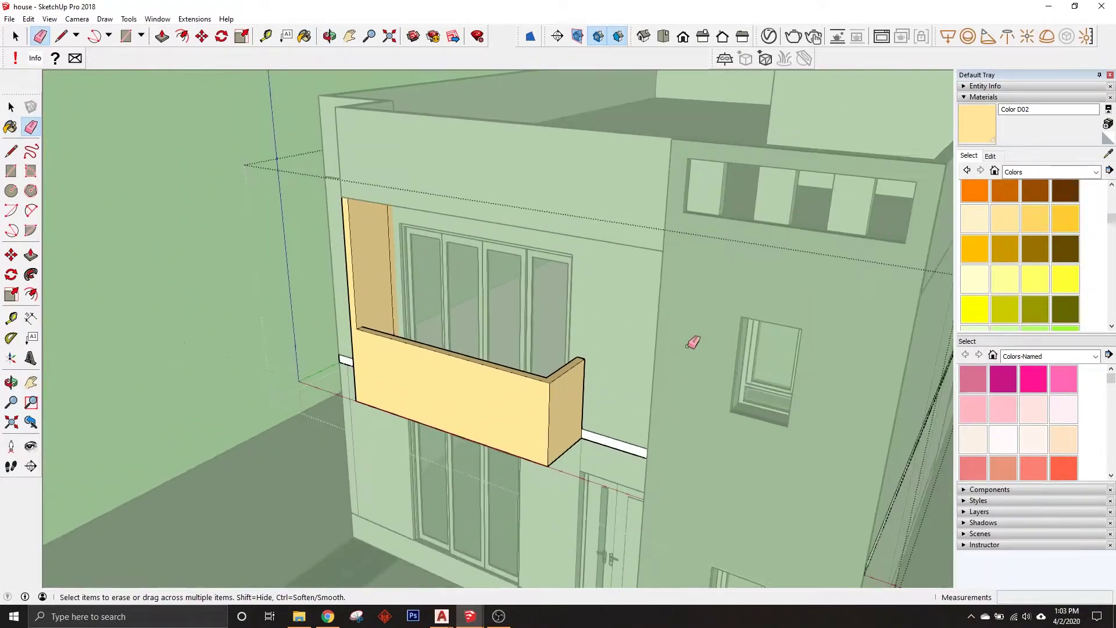
key(space)
scroll(663, 357, down, 3)
scroll(640, 320, down, 3)
scroll(586, 229, up, 3)
scroll(579, 240, up, 1)
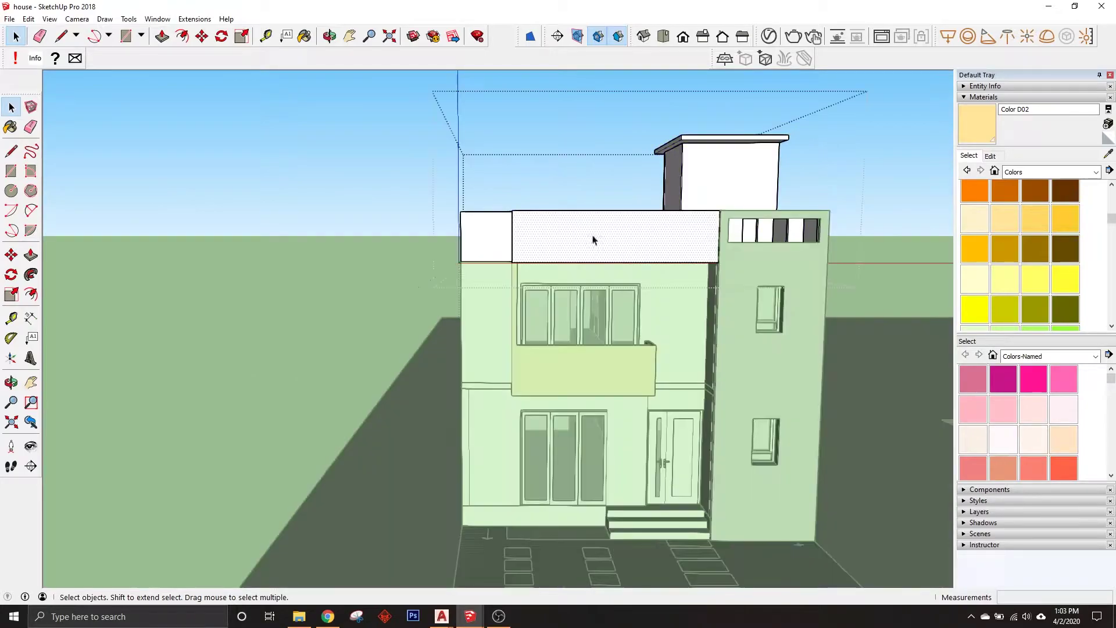
click(660, 238)
Step: Orbit out to an elevated corner view of the whole house
scroll(655, 249, down, 3)
key(space)
middle_drag(651, 314, 666, 319)
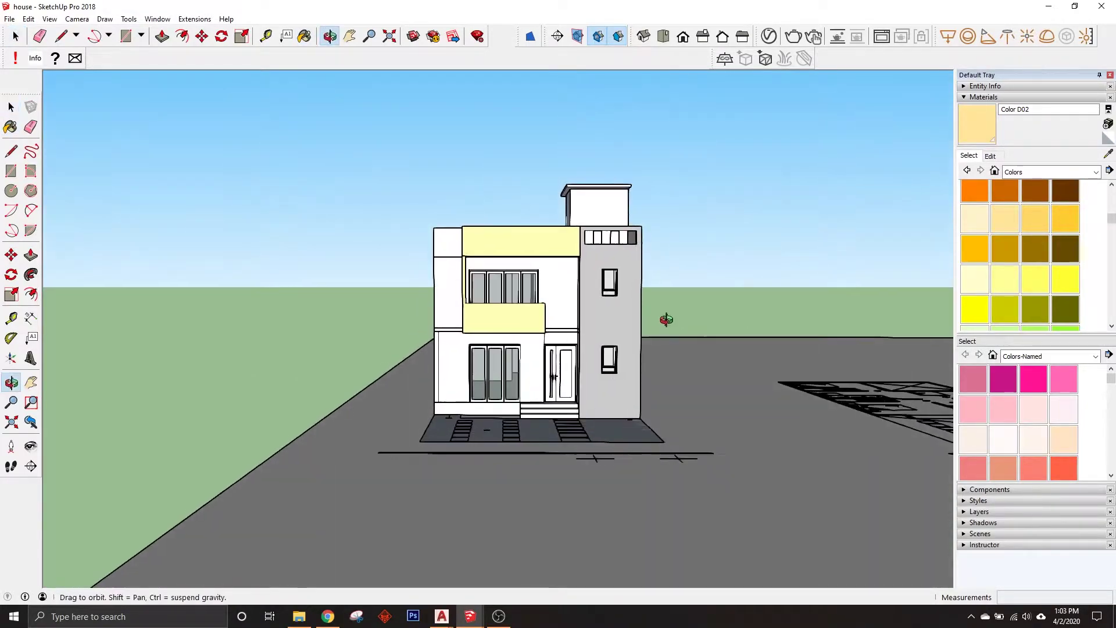
scroll(543, 303, up, 1)
scroll(543, 304, down, 4)
mouse_move(543, 303)
middle_down()
mouse_move(660, 371)
mouse_move(514, 365)
middle_up()
scroll(660, 371, up, 3)
scroll(514, 365, up, 3)
scroll(500, 362, up, 3)
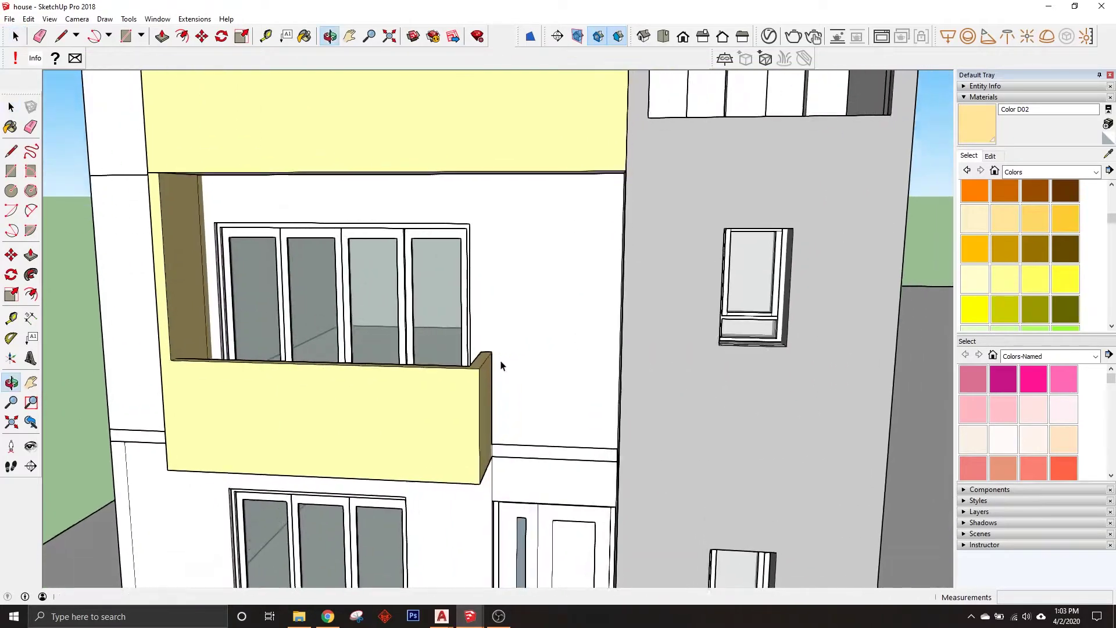
scroll(154, 218, up, 2)
scroll(154, 218, up, 2)
click(1068, 173)
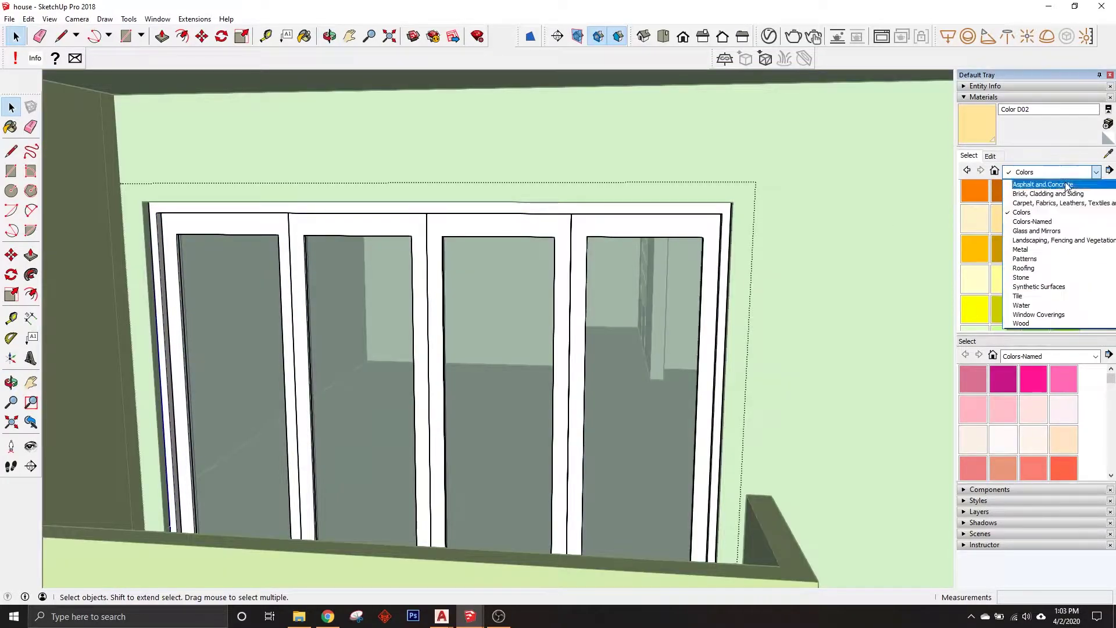
Step: Show the Metal library and enter the balcony window group's sliding panel
click(1027, 249)
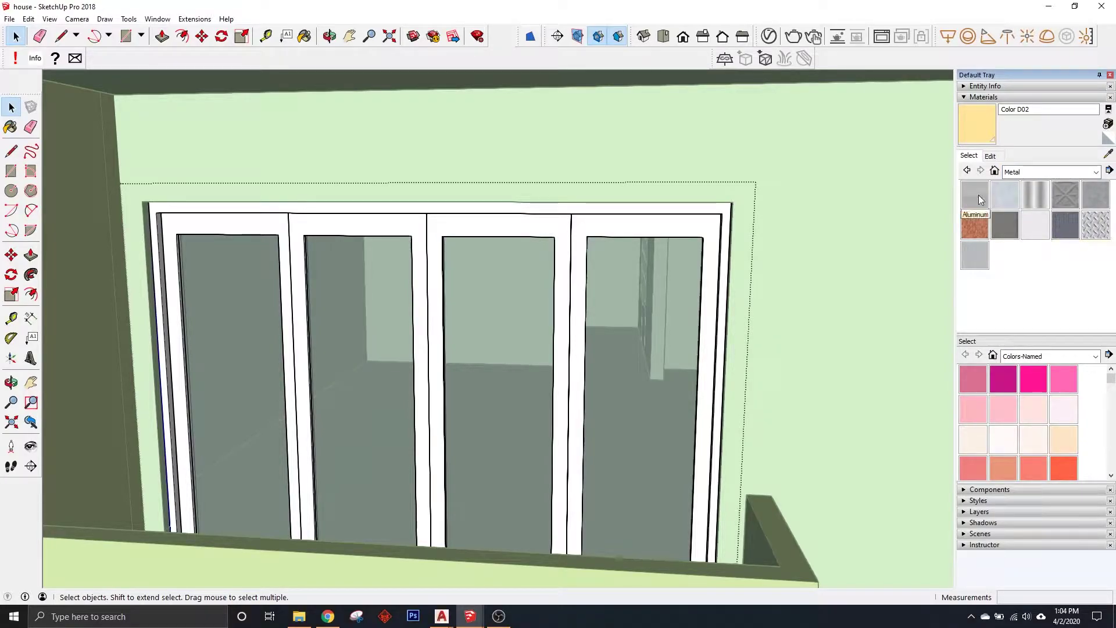
right_click(302, 230)
click(317, 287)
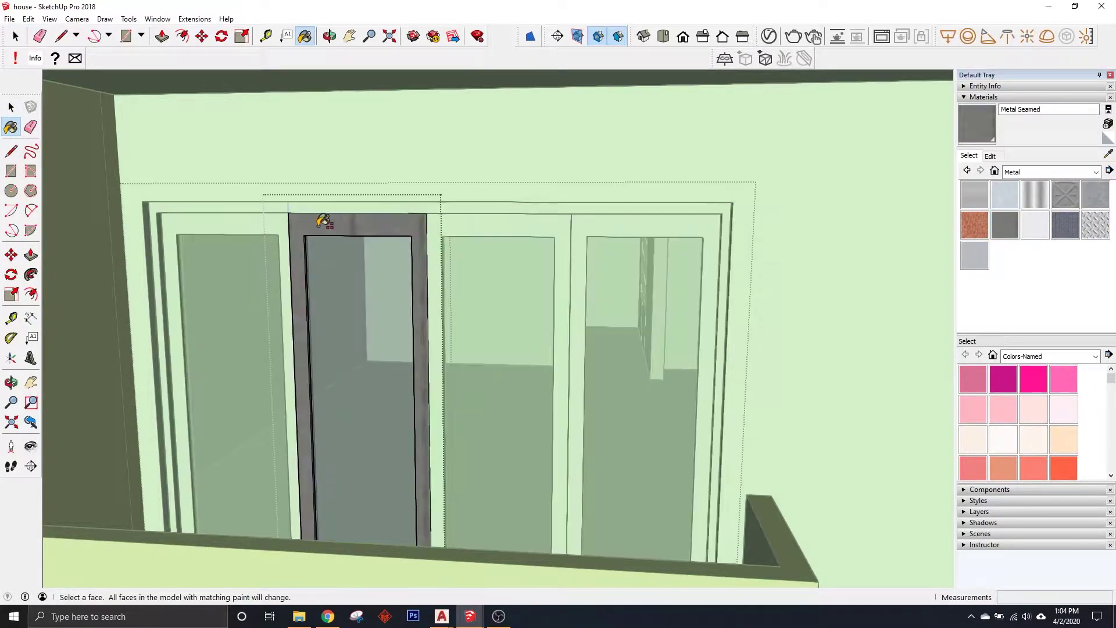
scroll(459, 230, down, 5)
middle_drag(460, 229, 523, 232)
scroll(569, 244, up, 8)
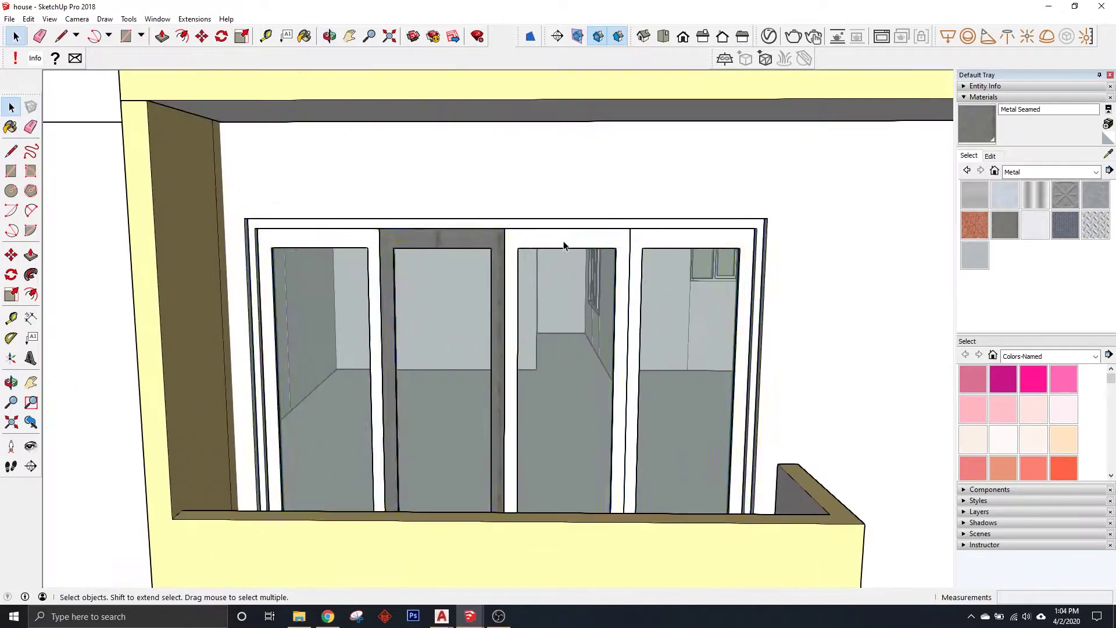
click(569, 238)
double_click(569, 237)
Step: Paint the sliding panel frames Metal Seamed, undoing one stray fill
key(b)
click(609, 230)
key(space)
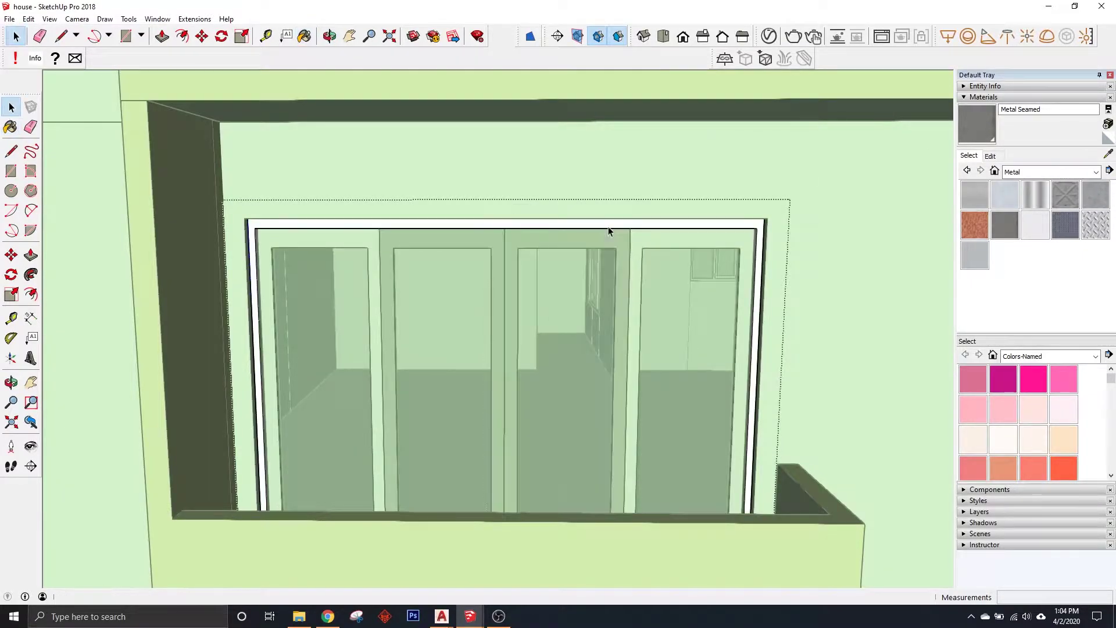
shift+click(764, 222)
key(ctrl+z)
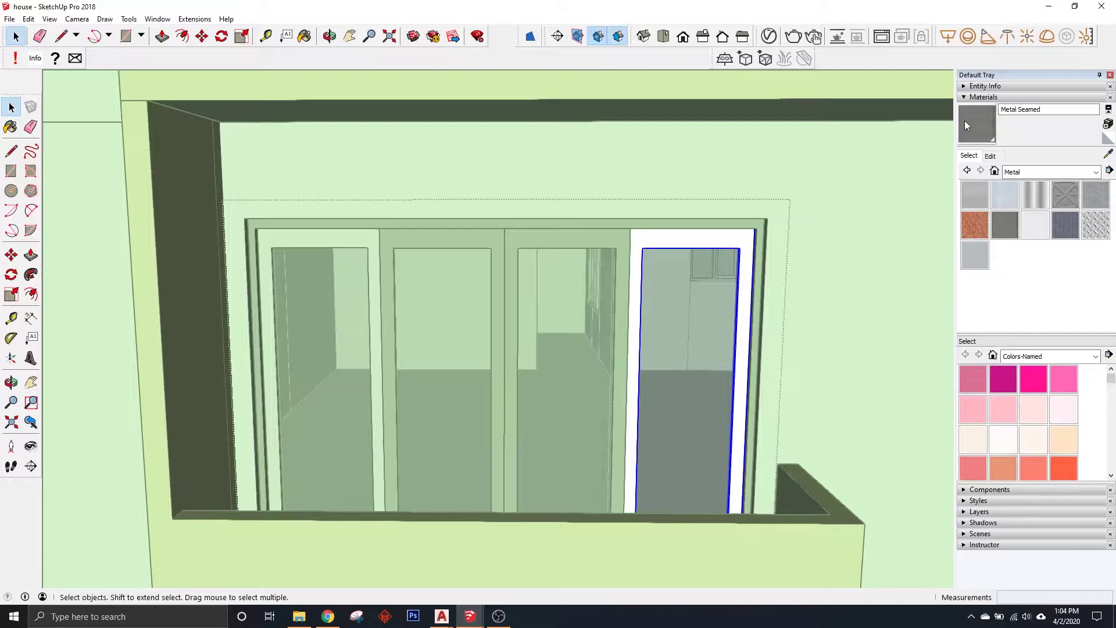
key(space)
double_click(294, 240)
shift+click(614, 207)
Step: Orbit around the house toward the upper wall group
key(space)
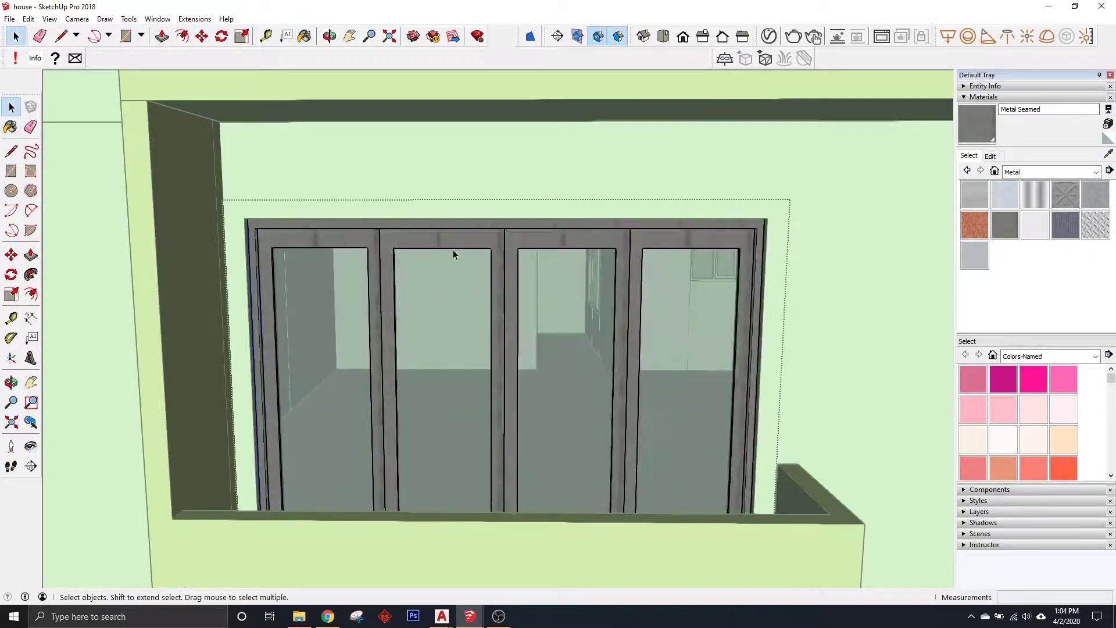
scroll(424, 244, down, 10)
scroll(501, 375, up, 5)
mouse_move(501, 376)
middle_down()
mouse_move(582, 370)
mouse_move(391, 242)
middle_up()
scroll(391, 242, up, 4)
right_click(308, 203)
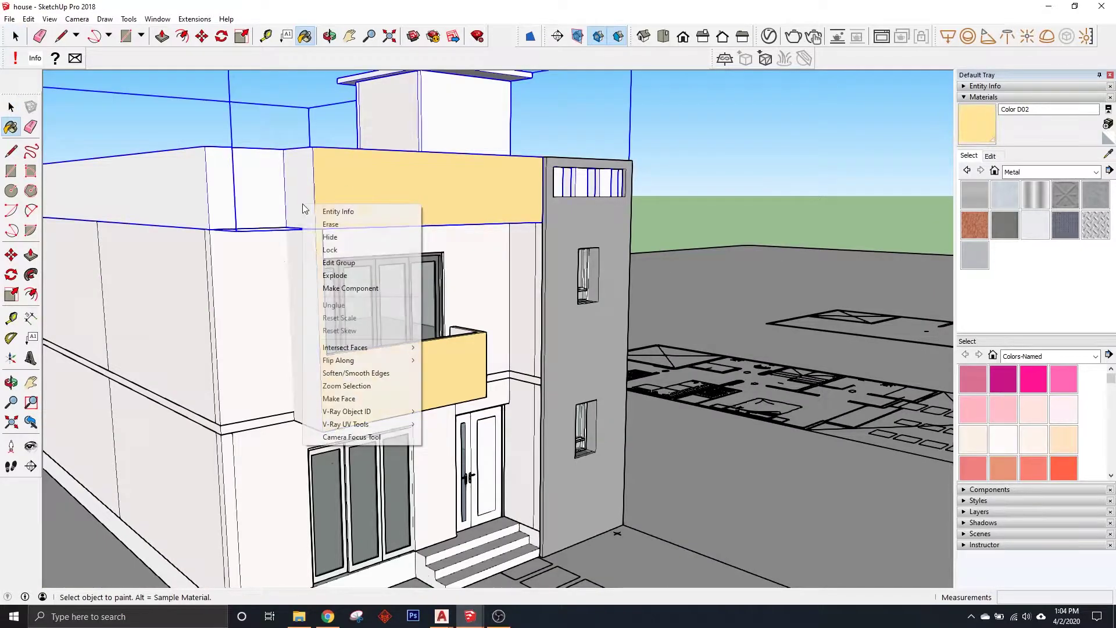
Step: Paint the balcony's side face yellow Color D02
click(339, 262)
double_click(302, 259)
key(b)
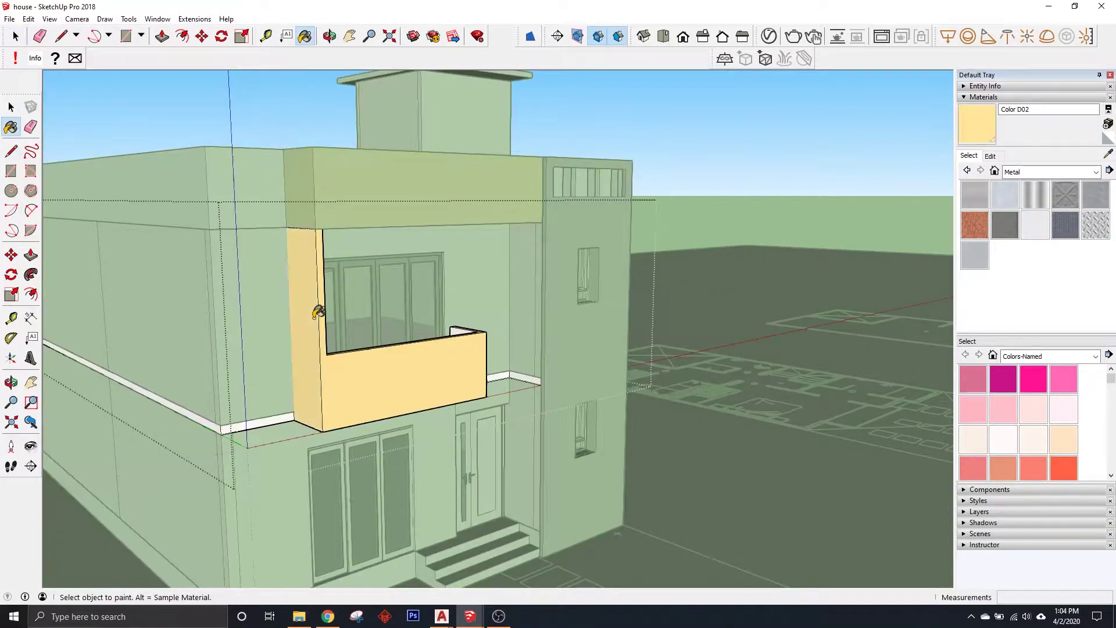
click(317, 314)
key(space)
Step: Paint the three ground-floor door panel frames Metal Seamed
scroll(302, 376, down, 8)
middle_drag(302, 376, 314, 349)
scroll(324, 324, up, 3)
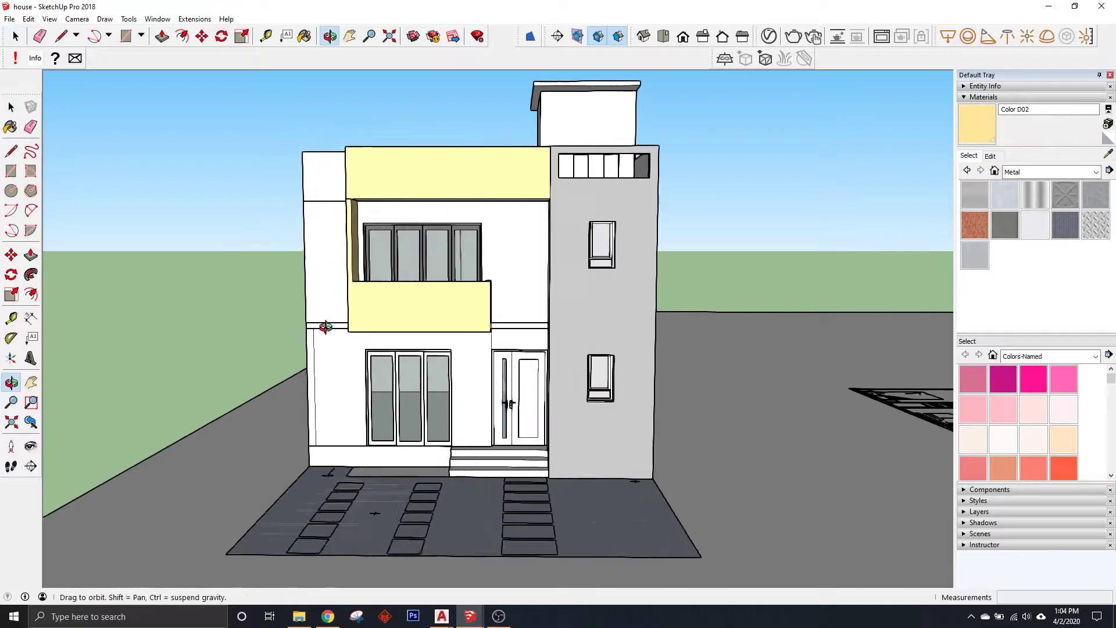
scroll(486, 374, up, 4)
scroll(462, 384, down, 3)
scroll(518, 324, up, 4)
double_click(518, 324)
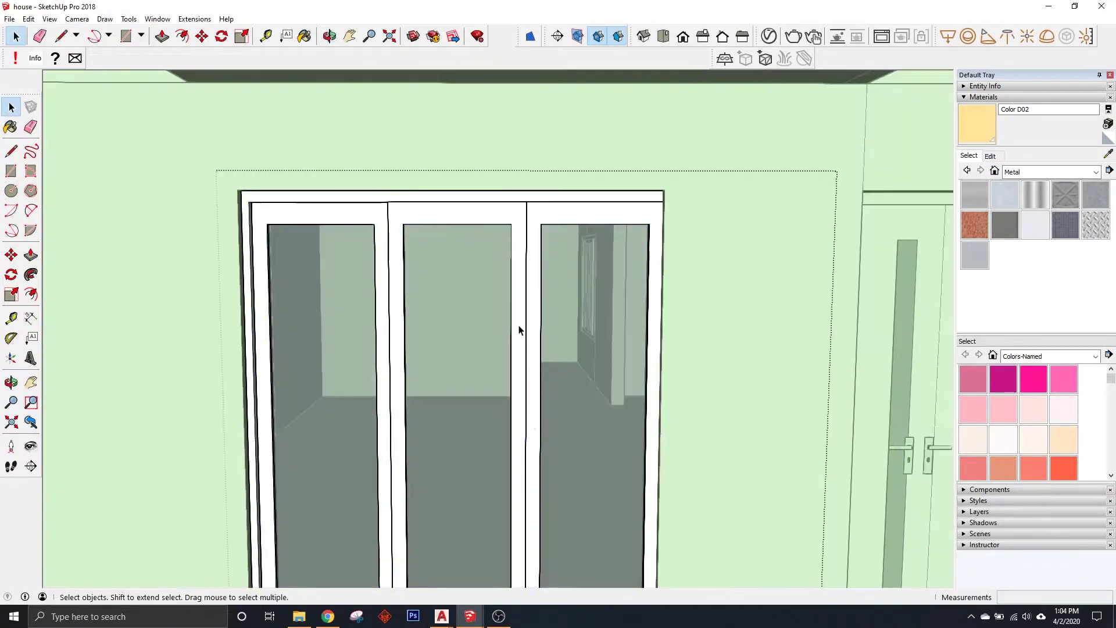
scroll(535, 395, down, 2)
scroll(535, 386, up, 3)
click(536, 386)
click(459, 256)
click(378, 219)
key(space)
Step: Paint the side tower window's frame Metal Seamed
scroll(533, 347, down, 3)
scroll(533, 347, down, 5)
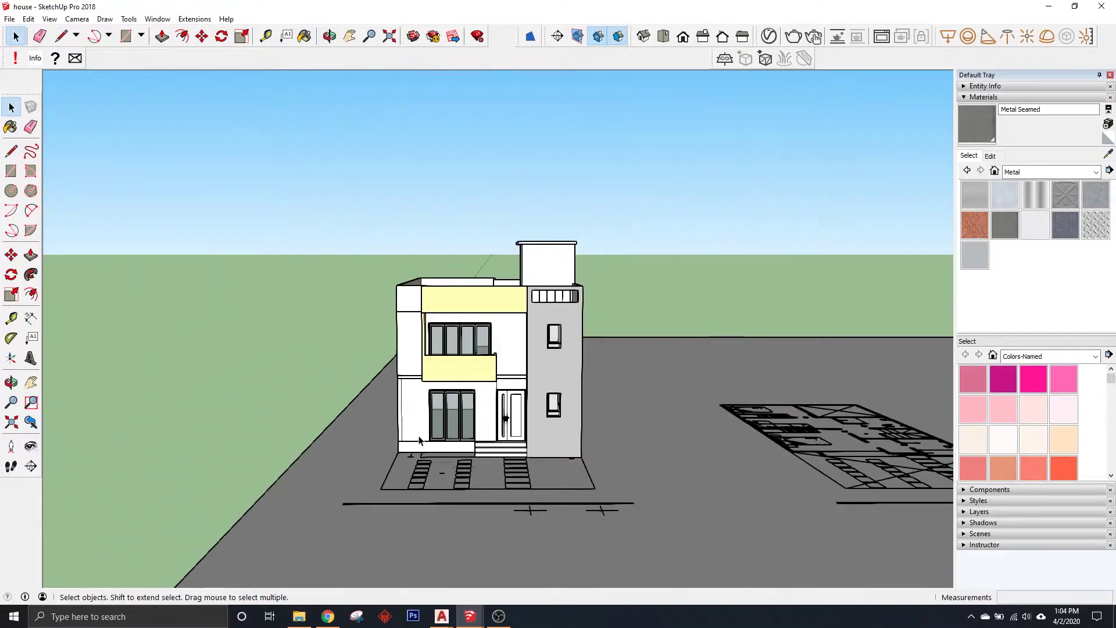
scroll(636, 352, up, 4)
scroll(588, 186, up, 4)
click(630, 291)
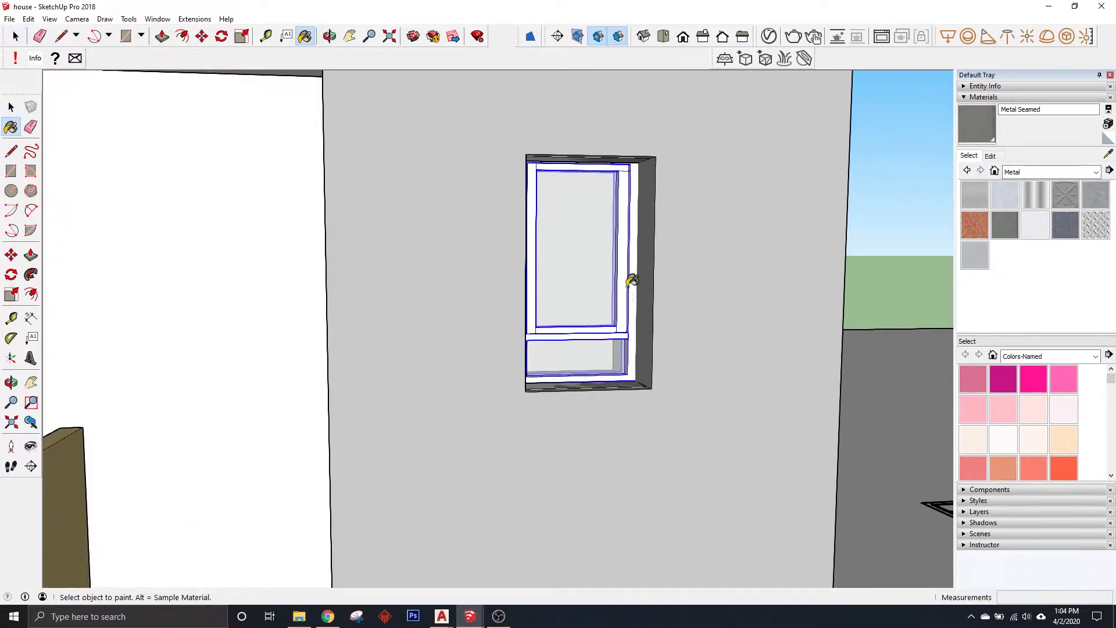
scroll(630, 291, down, 2)
scroll(603, 480, up, 1)
key(space)
scroll(568, 309, down, 2)
scroll(568, 309, down, 3)
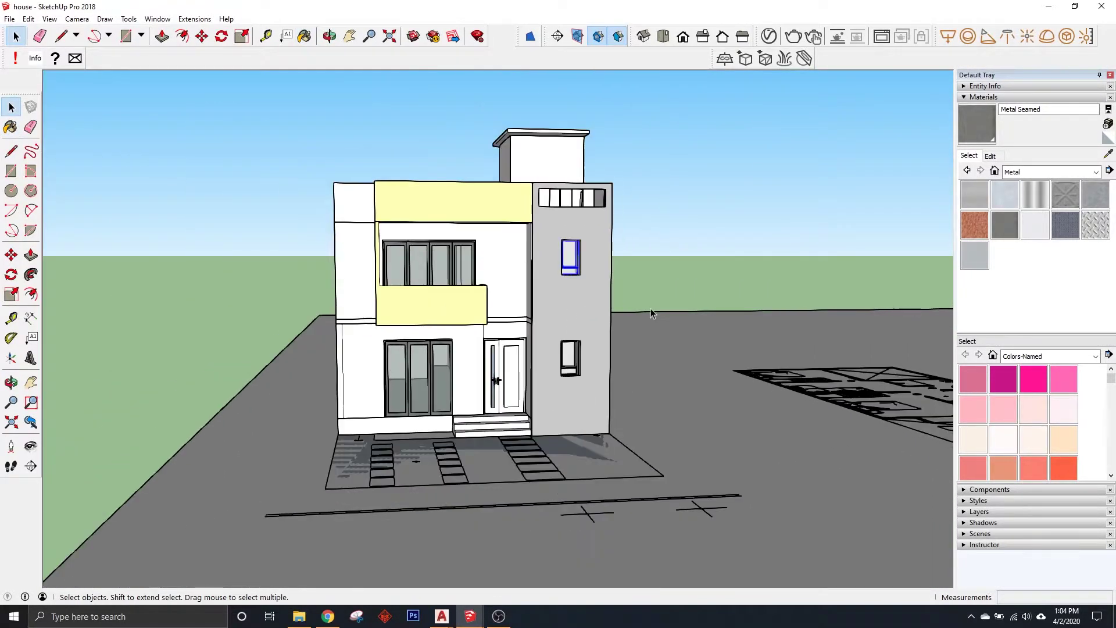
scroll(437, 288, up, 2)
Step: Paint the left and right door handles dark grey metal
middle_drag(436, 288, 645, 357)
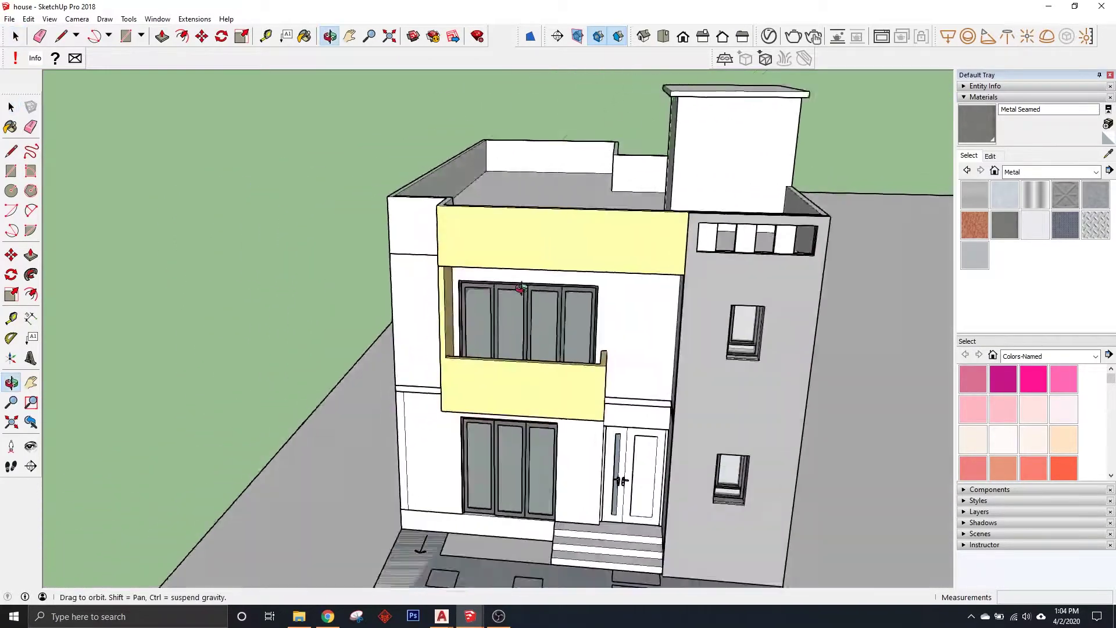
scroll(628, 355, up, 3)
scroll(541, 344, up, 2)
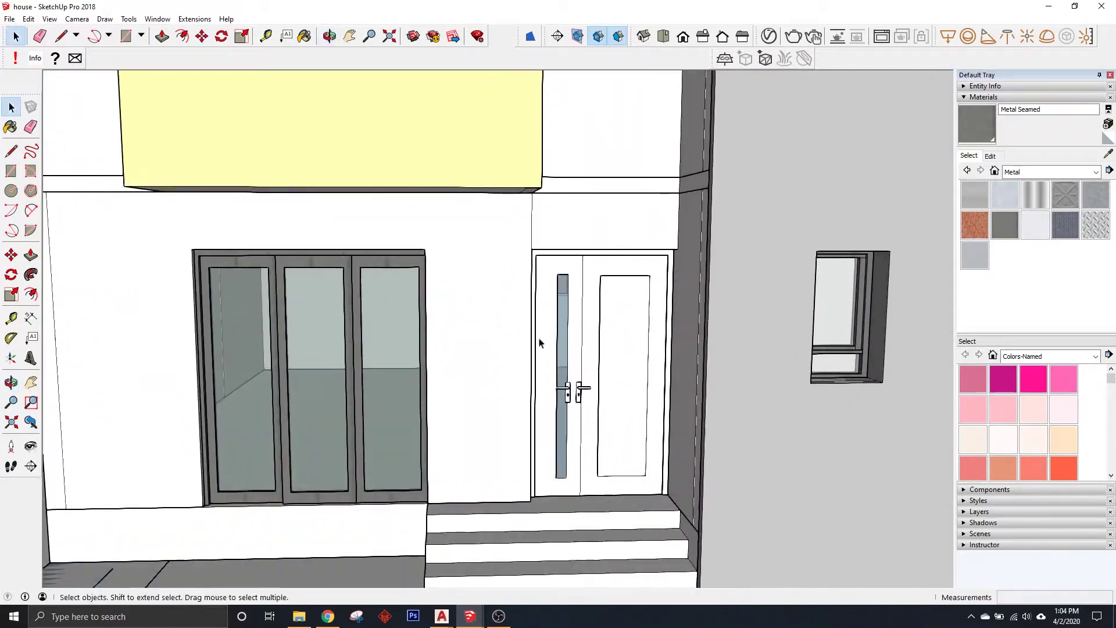
scroll(582, 346, up, 3)
key(b)
scroll(593, 344, up, 1)
click(581, 396)
click(523, 395)
key(space)
Step: Orbit and zoom back out to view the whole house
scroll(512, 375, down, 2)
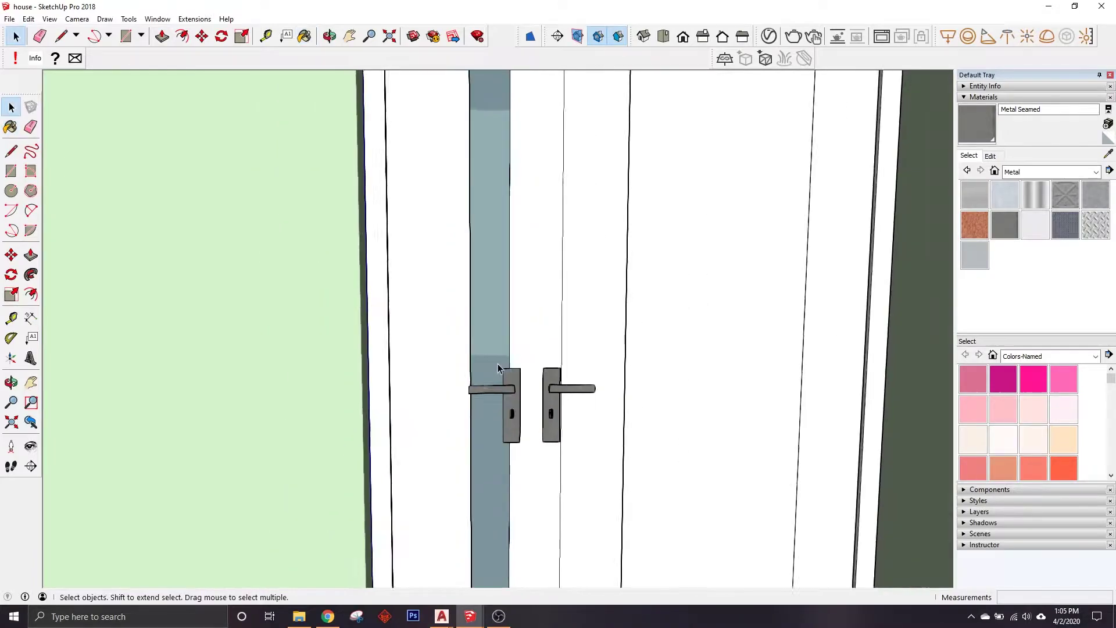
scroll(500, 362, down, 2)
scroll(785, 311, down, 3)
mouse_move(785, 311)
middle_down()
mouse_move(492, 373)
mouse_move(730, 379)
mouse_move(346, 448)
mouse_move(568, 486)
mouse_move(748, 399)
mouse_move(381, 407)
mouse_move(553, 344)
mouse_move(645, 357)
mouse_move(588, 429)
middle_up()
scroll(582, 348, down, 4)
scroll(493, 372, down, 1)
scroll(581, 372, up, 3)
scroll(687, 254, up, 3)
scroll(560, 260, up, 2)
scroll(553, 376, up, 2)
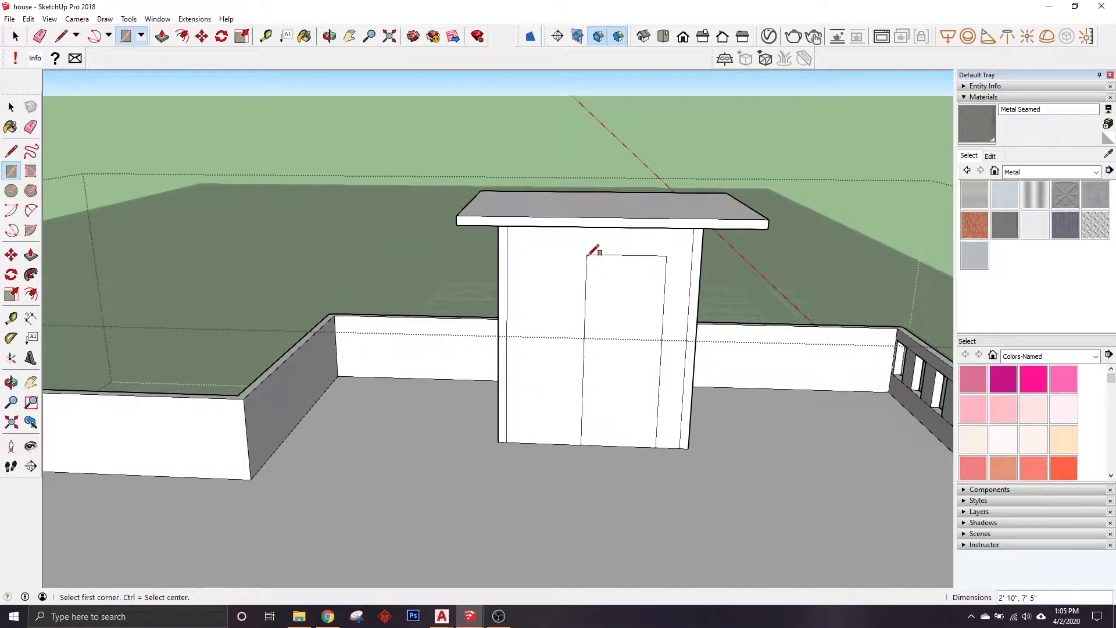
scroll(623, 286, down, 5)
scroll(620, 447, down, 2)
Step: Orbit down to a street-level view around the swing bed
mouse_move(620, 447)
middle_down()
mouse_move(523, 407)
mouse_move(474, 448)
middle_up()
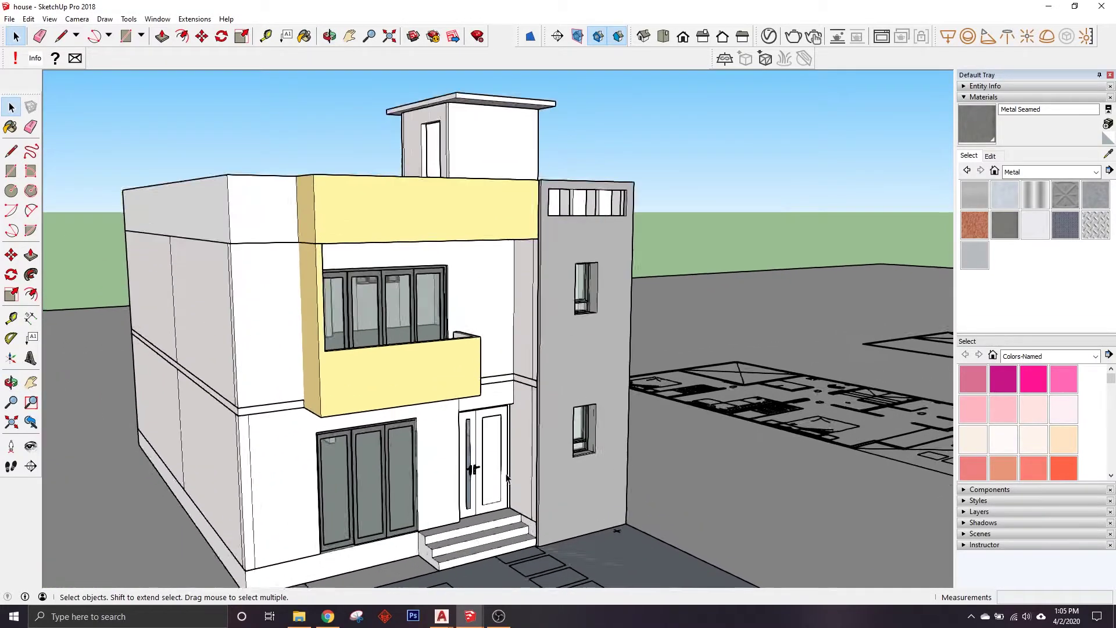
scroll(474, 460, up, 3)
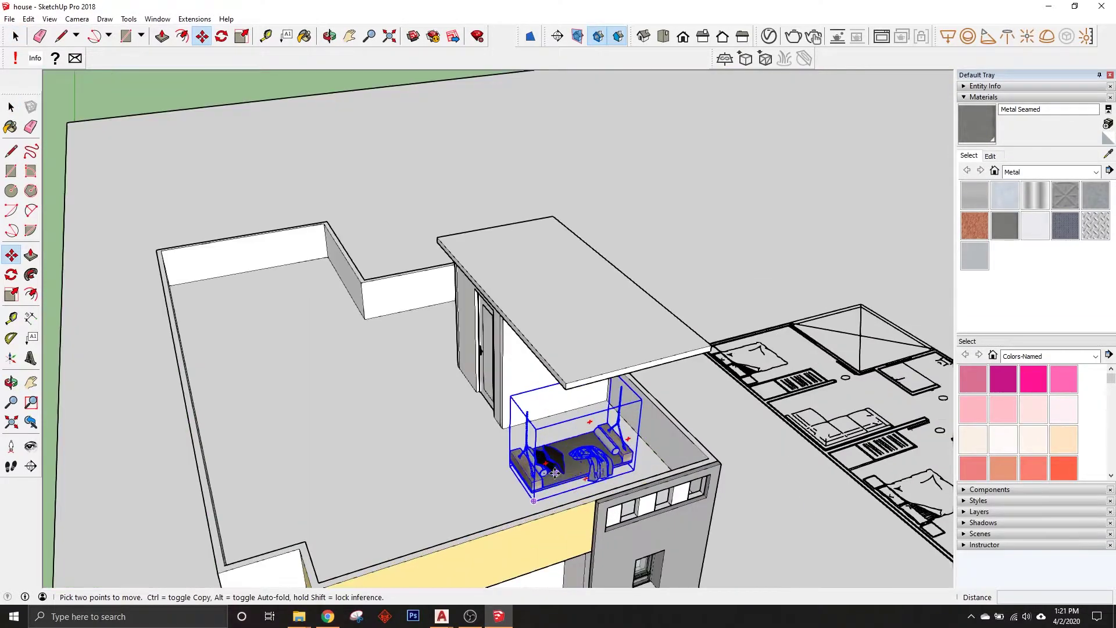
scroll(555, 472, up, 2)
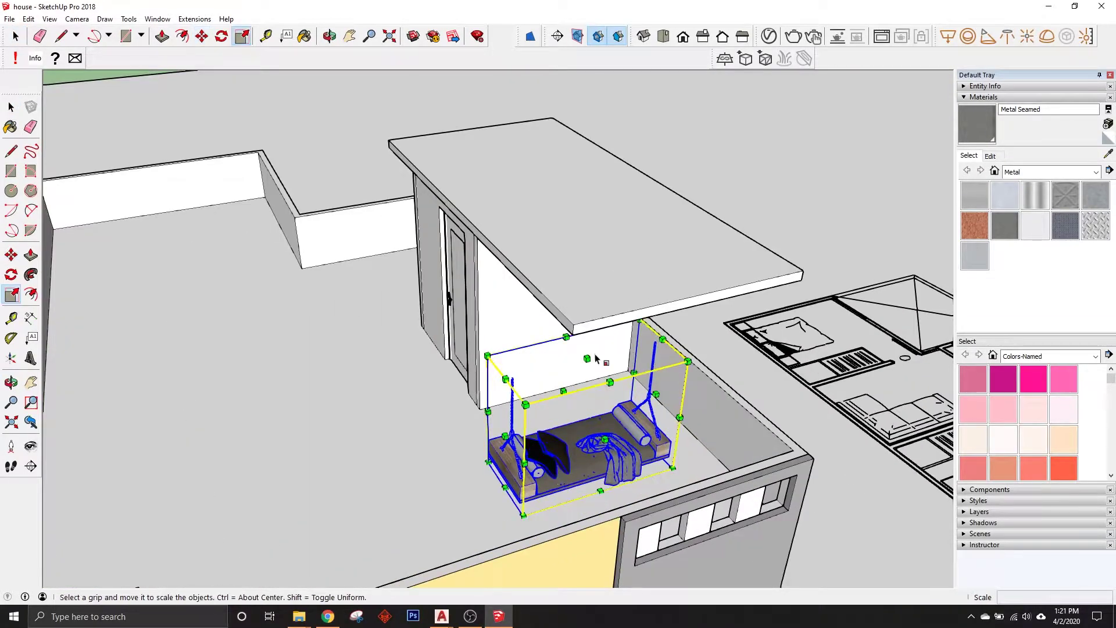
scroll(523, 441, down, 5)
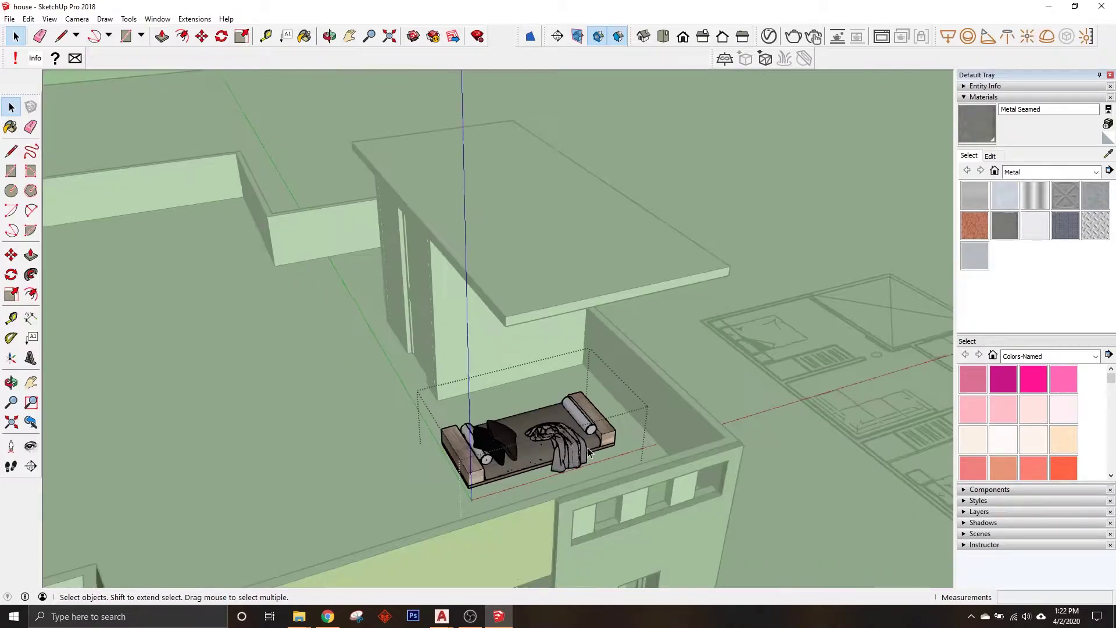
middle_drag(524, 442, 665, 457)
scroll(547, 448, up, 5)
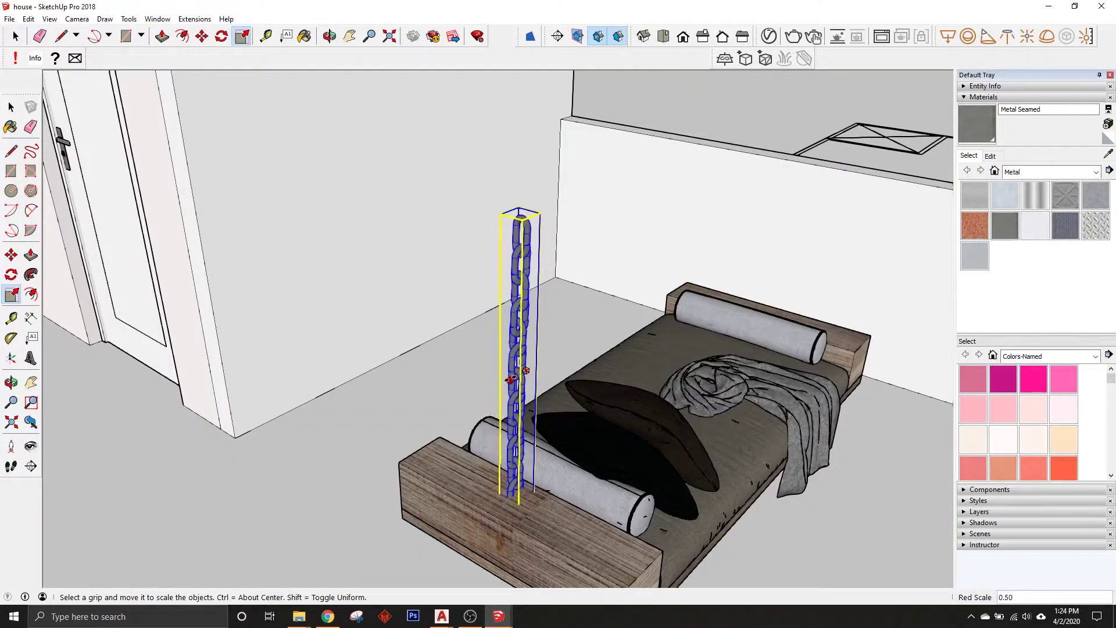
Step: Stretch the swing chain upward until it reaches the overhang slab
click(519, 212)
scroll(519, 209, down, 2)
scroll(519, 197, down, 4)
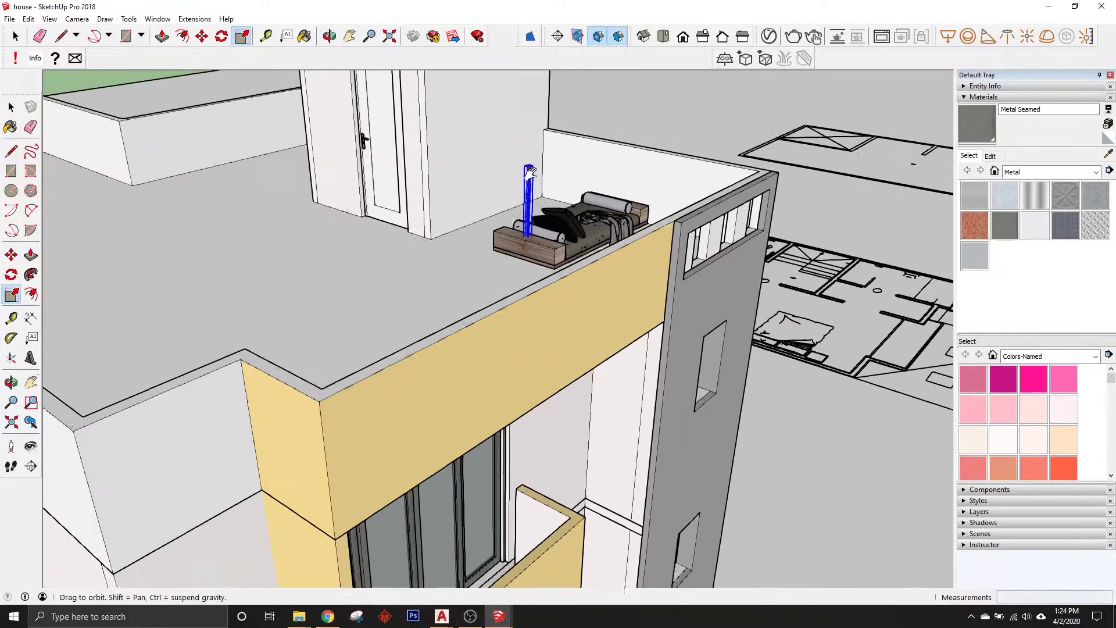
scroll(519, 181, down, 2)
click(533, 132)
middle_drag(533, 132, 486, 217)
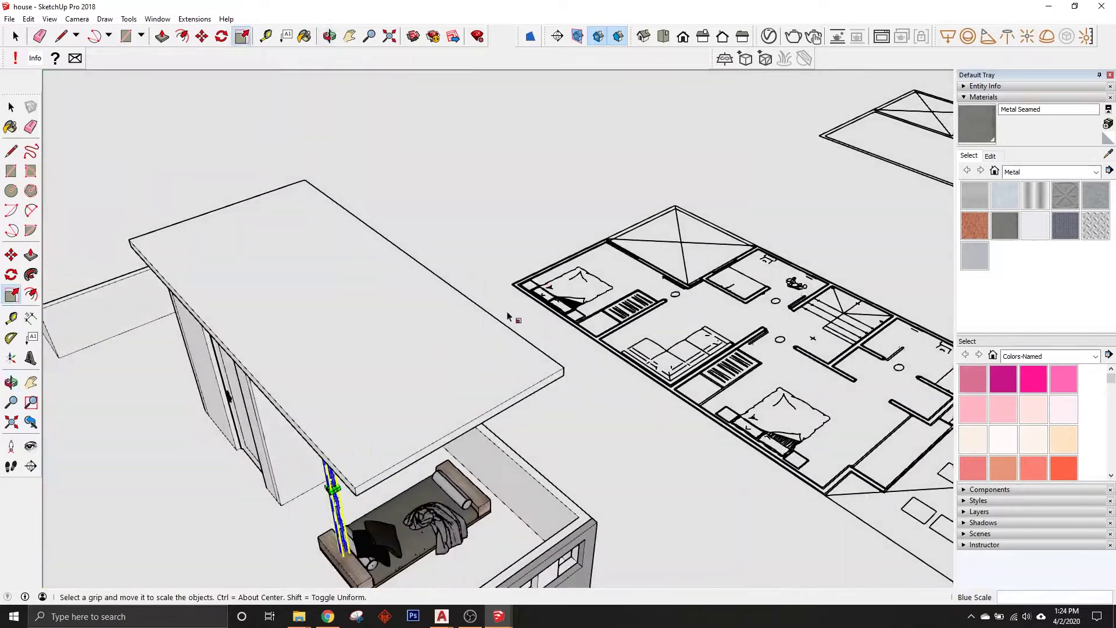
middle_drag(391, 331, 438, 300)
key(space)
scroll(360, 316, up, 2)
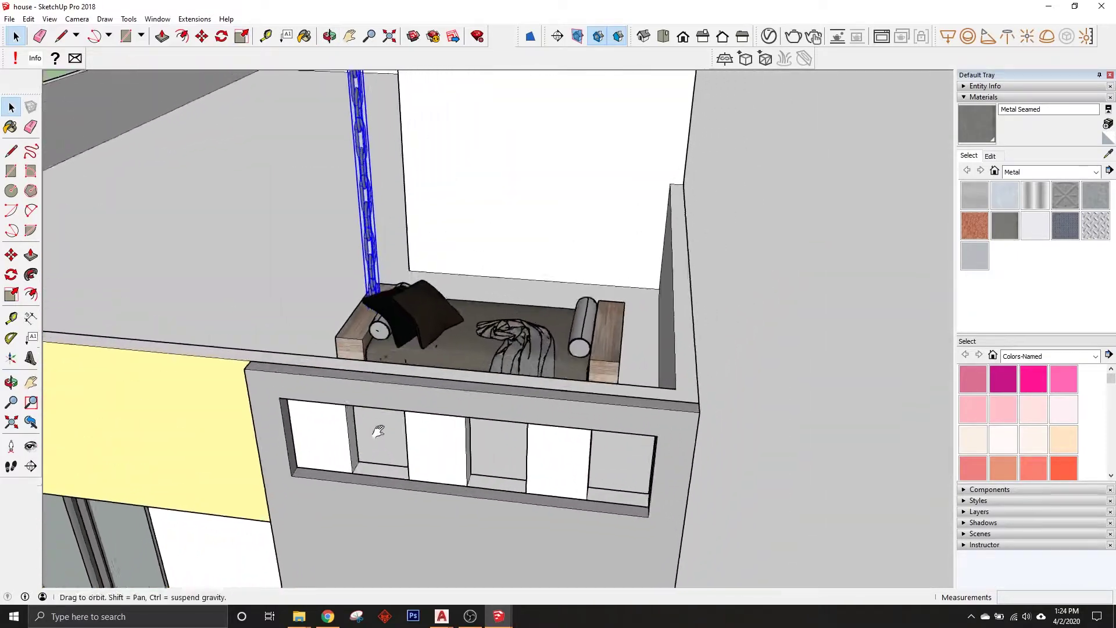
middle_drag(361, 316, 455, 344)
scroll(455, 345, down, 2)
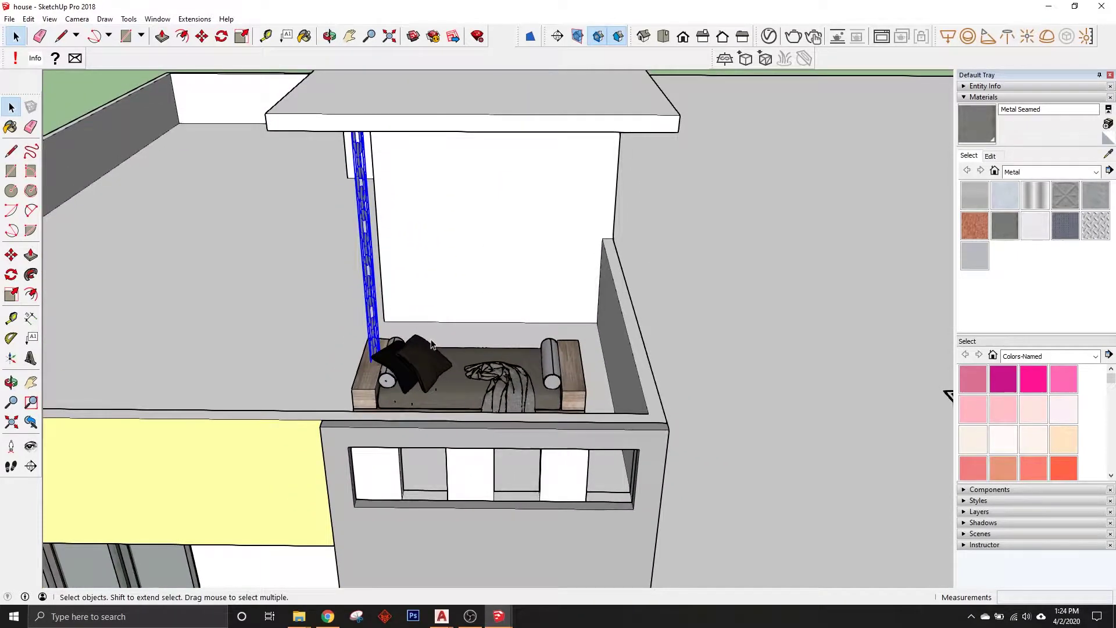
Step: Copy the chain to the swing bed's right end
key(m)
scroll(375, 370, up, 3)
click(679, 367)
key(space)
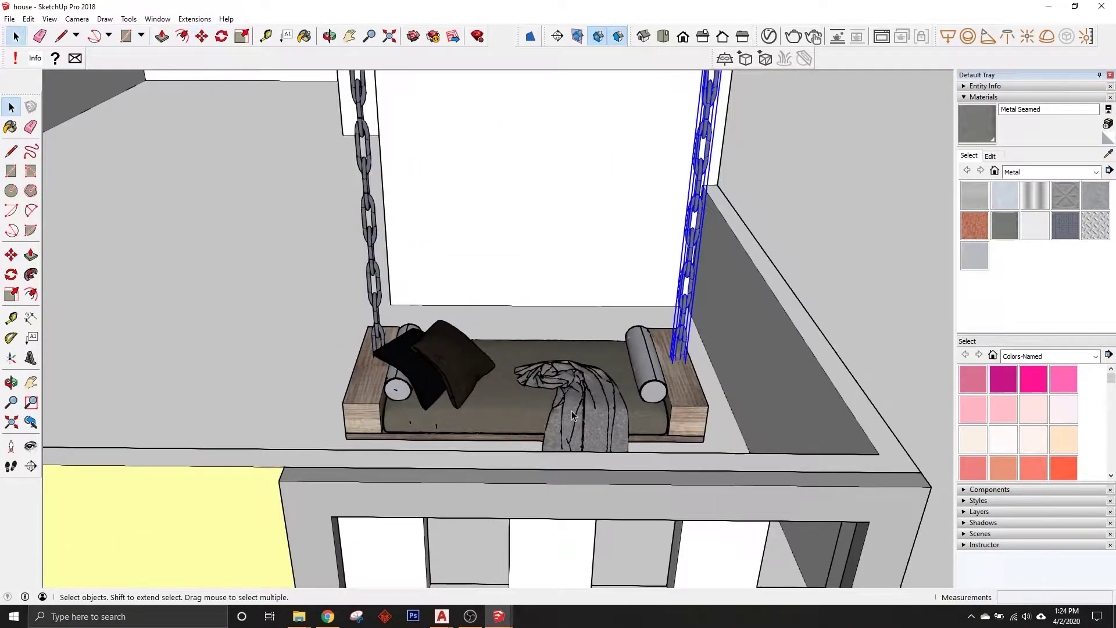
middle_drag(679, 367, 642, 299)
Step: Group the swing bed together with both chains
click(642, 298)
right_click(383, 231)
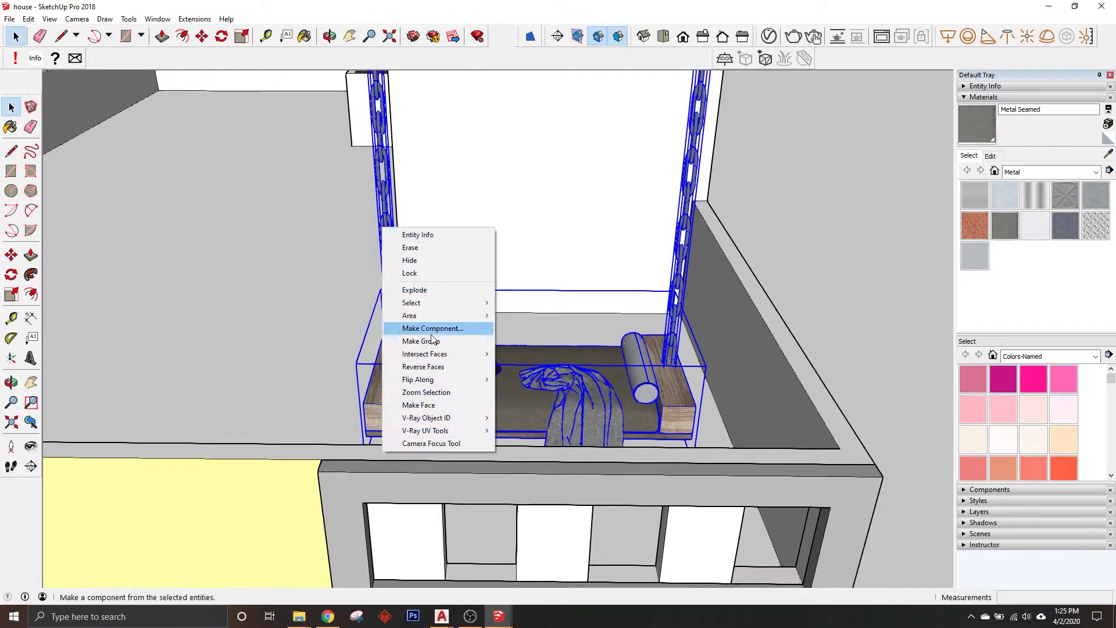
click(424, 335)
Step: Paint the wall behind the swing with brick
click(592, 348)
key(space)
scroll(592, 348, up, 5)
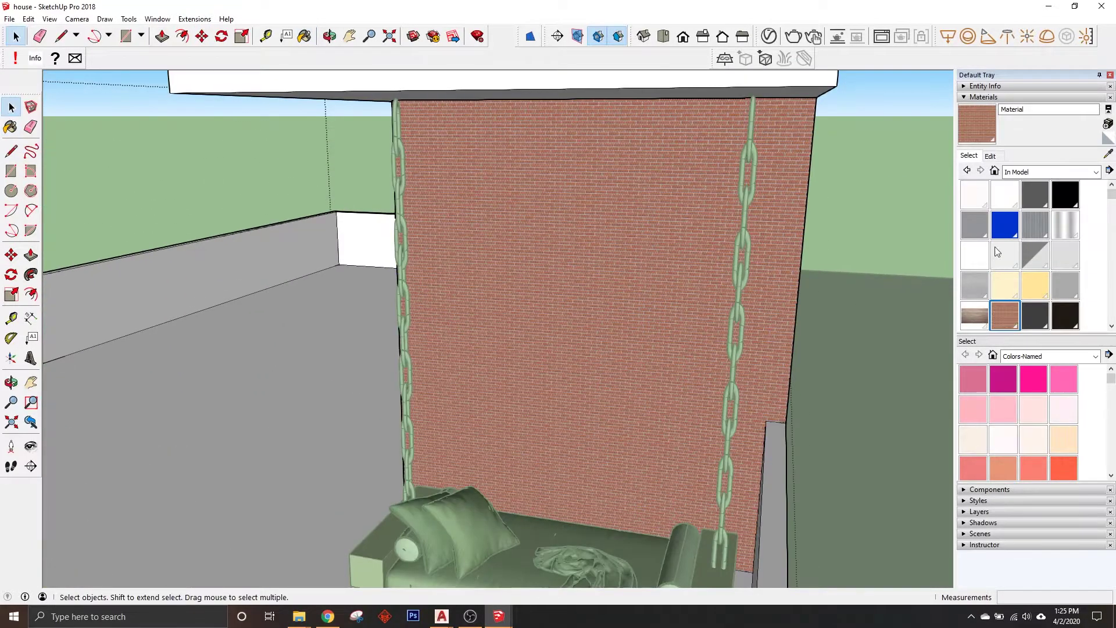
Step: Resize the brick texture, trying 5' and 8' before settling on 7'
click(991, 155)
text(5')
key(Return)
scroll(499, 314, down, 5)
scroll(499, 315, down, 3)
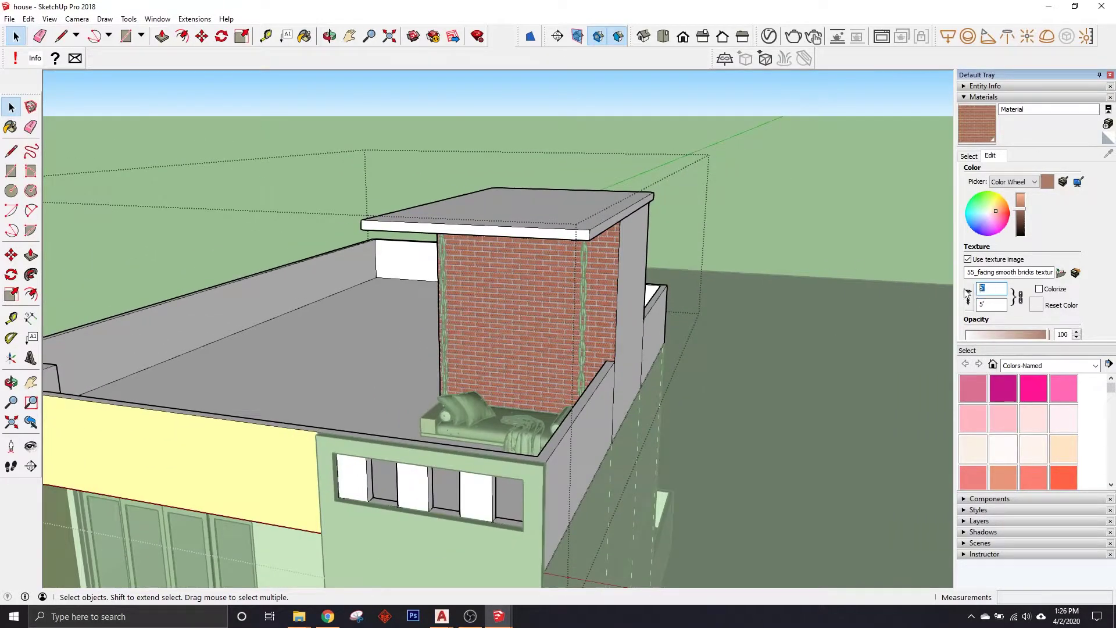
text(8')
key(Return)
scroll(720, 346, up, 2)
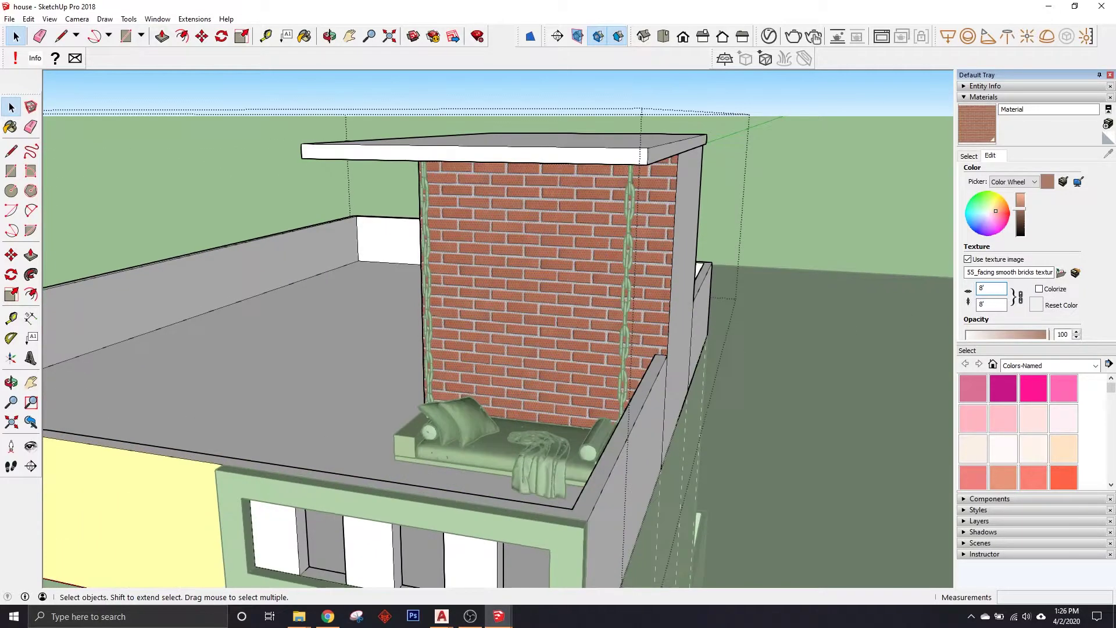
text(7)
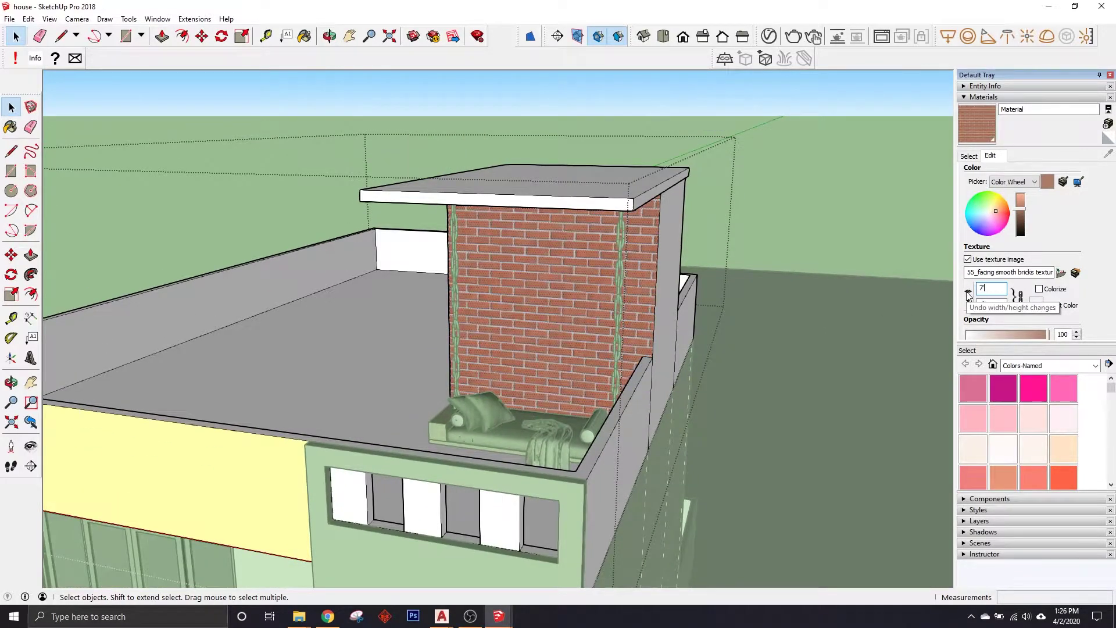
Step: Orbit and zoom around to the house's front facade
scroll(884, 254, down, 2)
mouse_move(884, 255)
middle_down()
mouse_move(584, 303)
mouse_move(563, 319)
mouse_move(639, 326)
middle_up()
scroll(584, 303, down, 3)
scroll(639, 326, up, 3)
scroll(663, 317, up, 2)
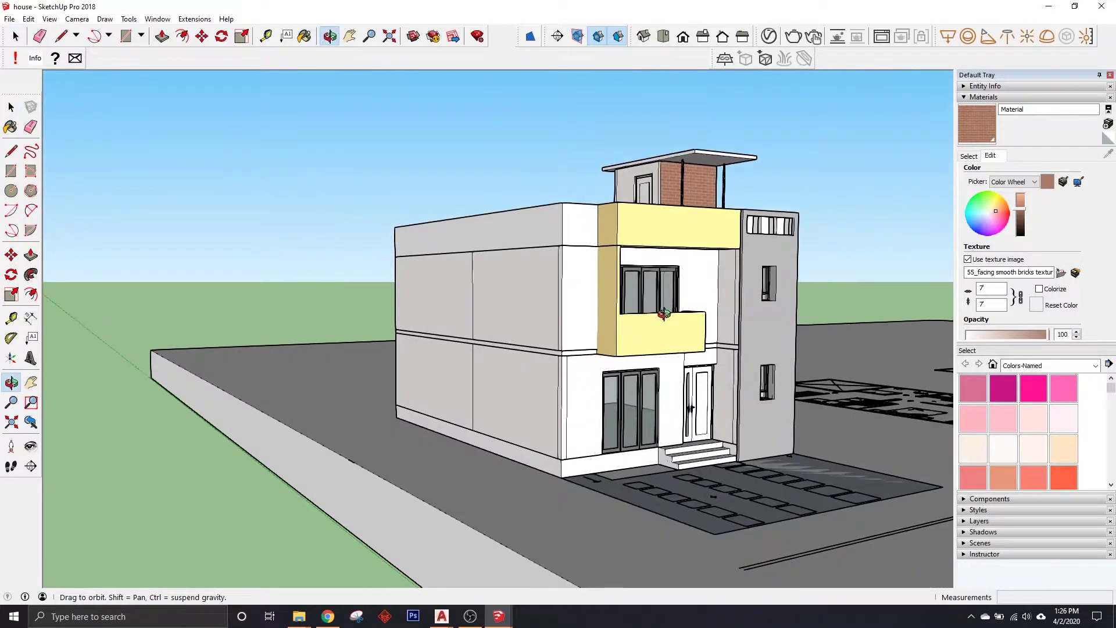
scroll(678, 308, up, 2)
scroll(679, 308, up, 1)
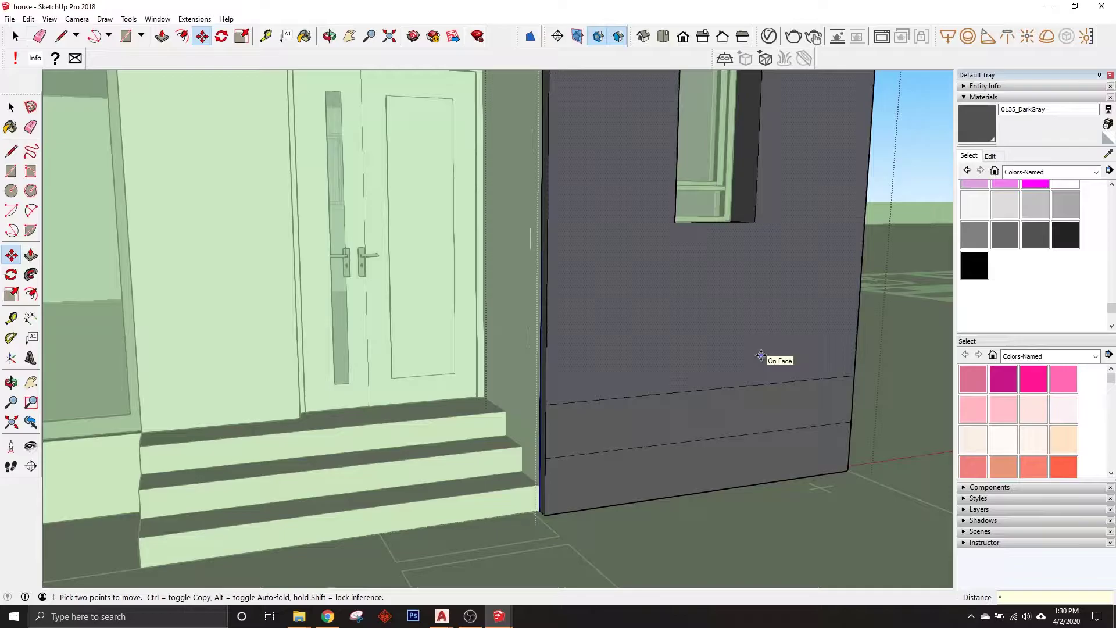
Step: Copy the dark wall's horizontal edges 1" upward to form groove lines
scroll(761, 355, down, 4)
scroll(751, 269, up, 2)
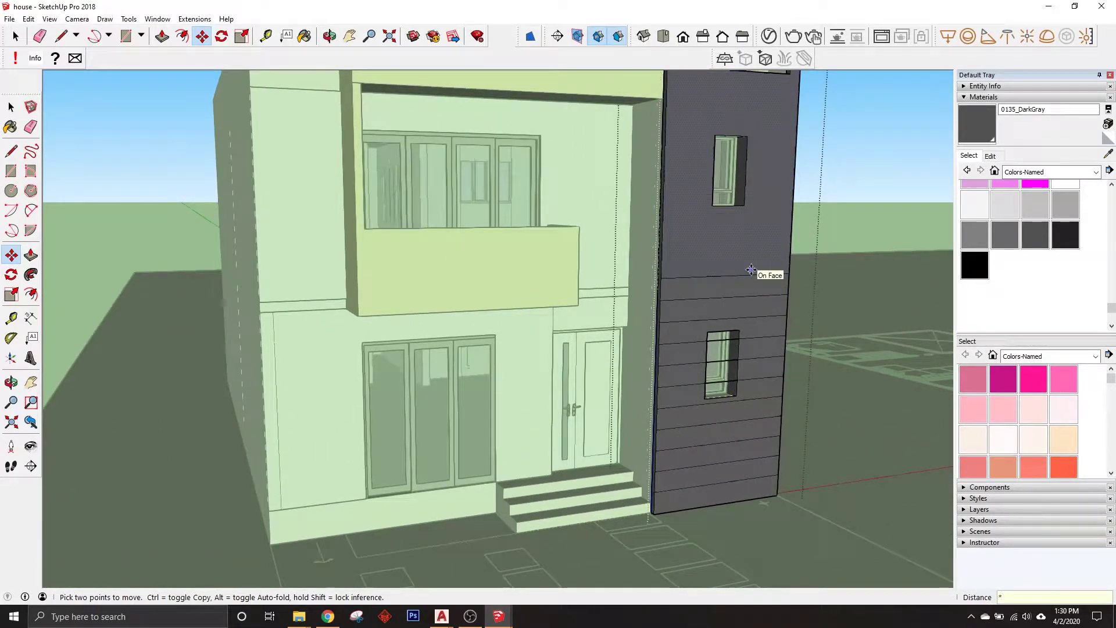
scroll(751, 269, down, 4)
scroll(603, 480, up, 3)
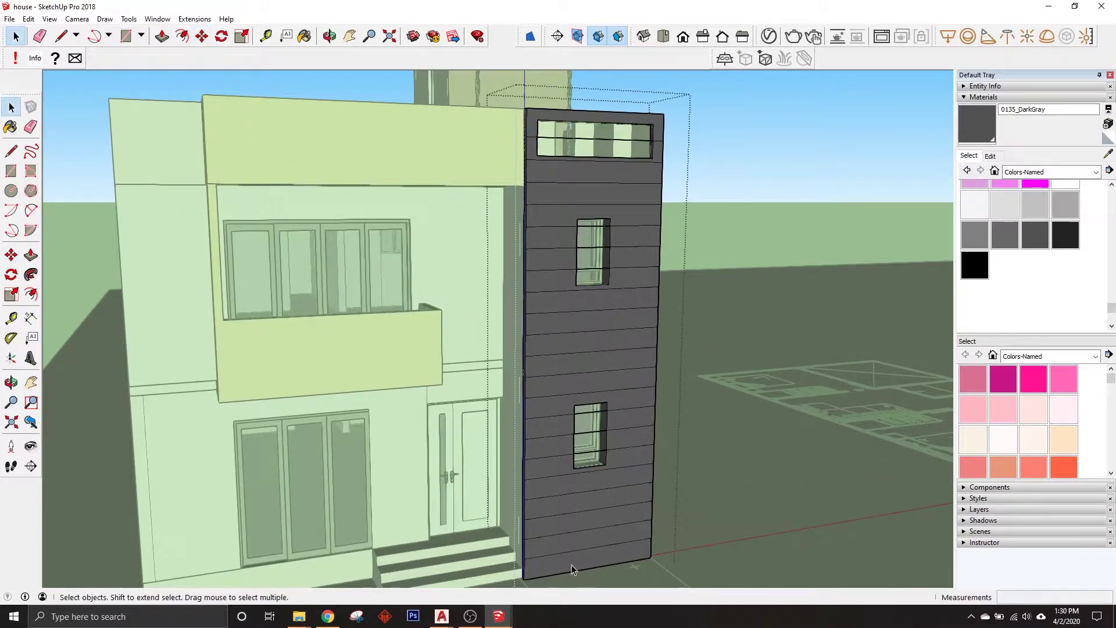
scroll(571, 564, up, 3)
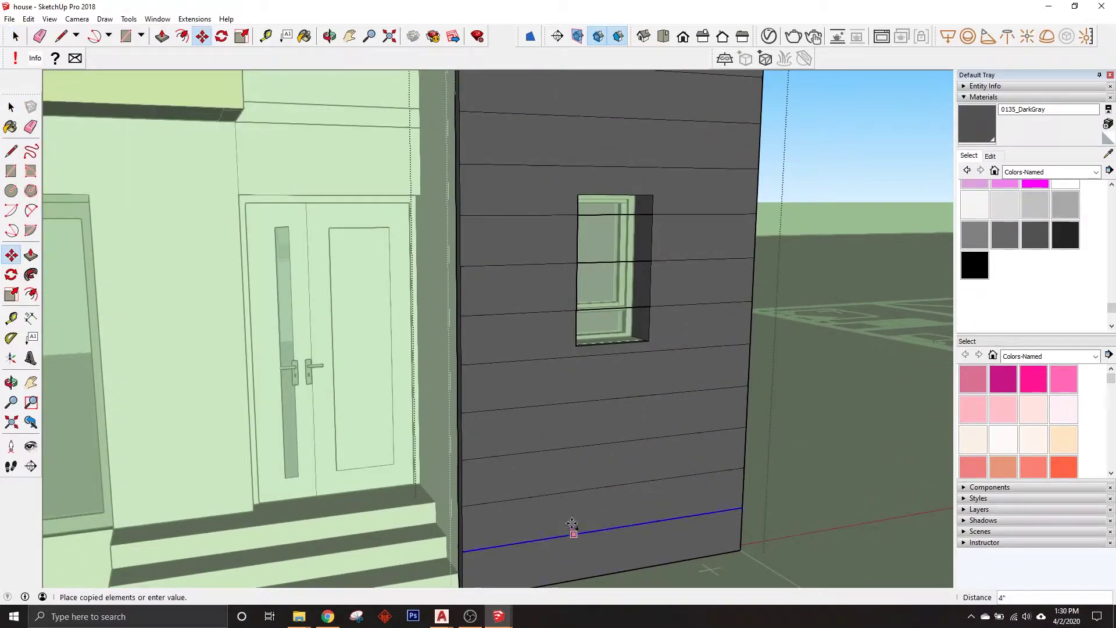
scroll(571, 510, up, 2)
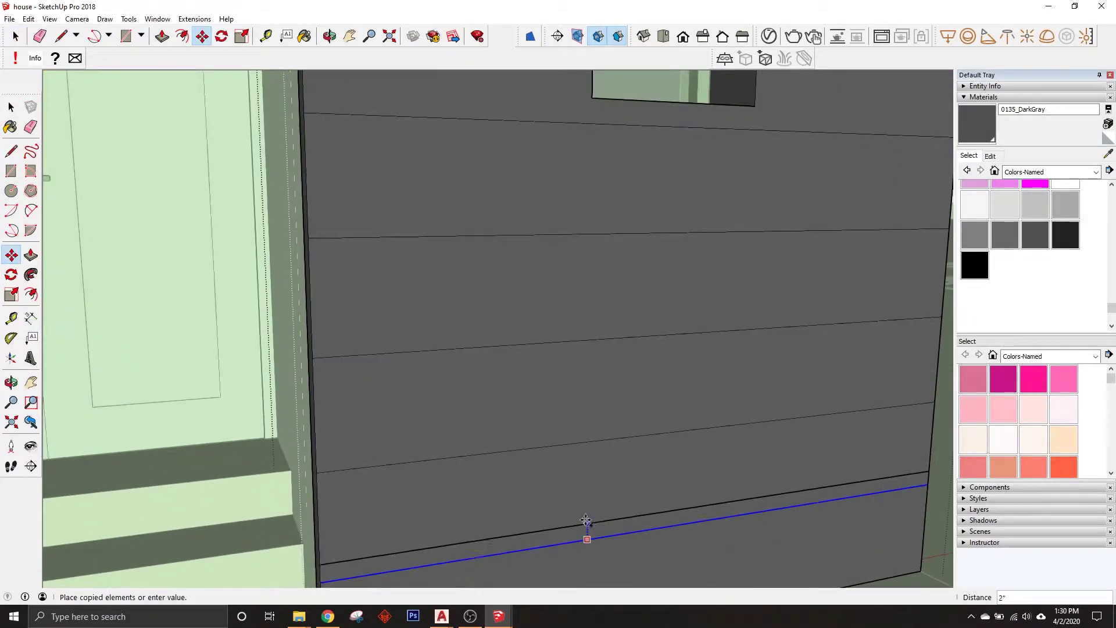
click(584, 532)
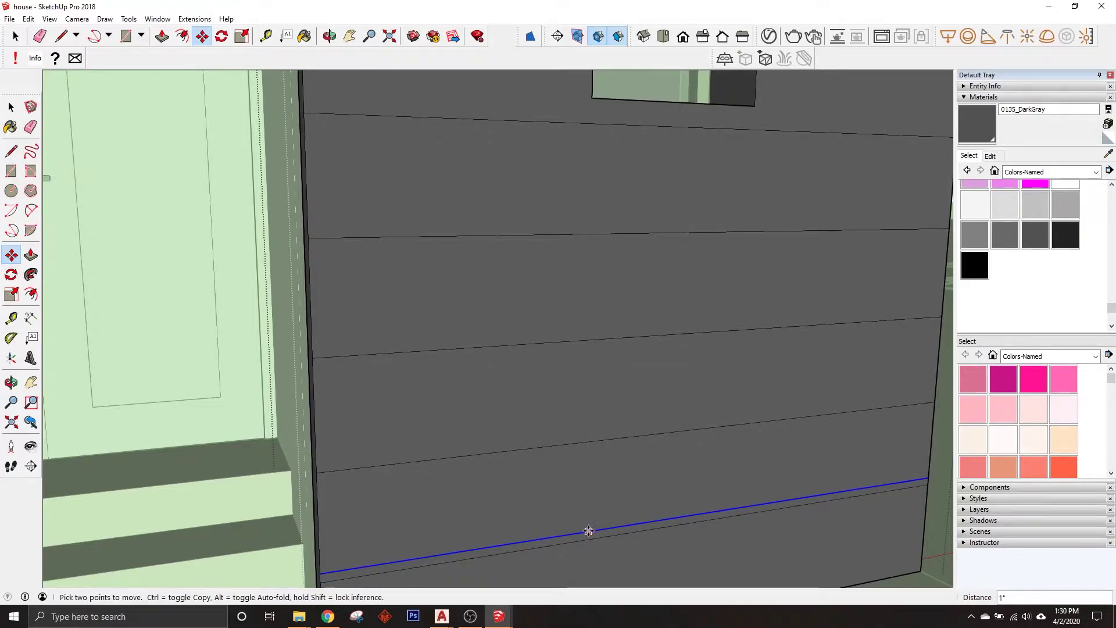
click(587, 531)
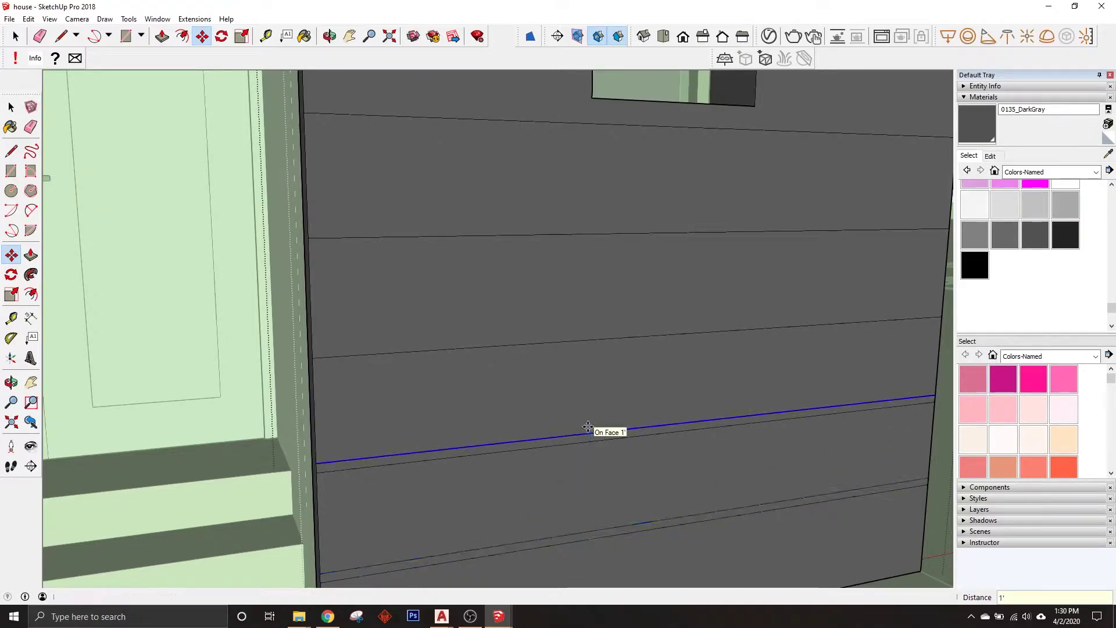
key(space)
Step: Zoom to review the grooves and pick the dark gray material for painting
scroll(591, 425, down, 5)
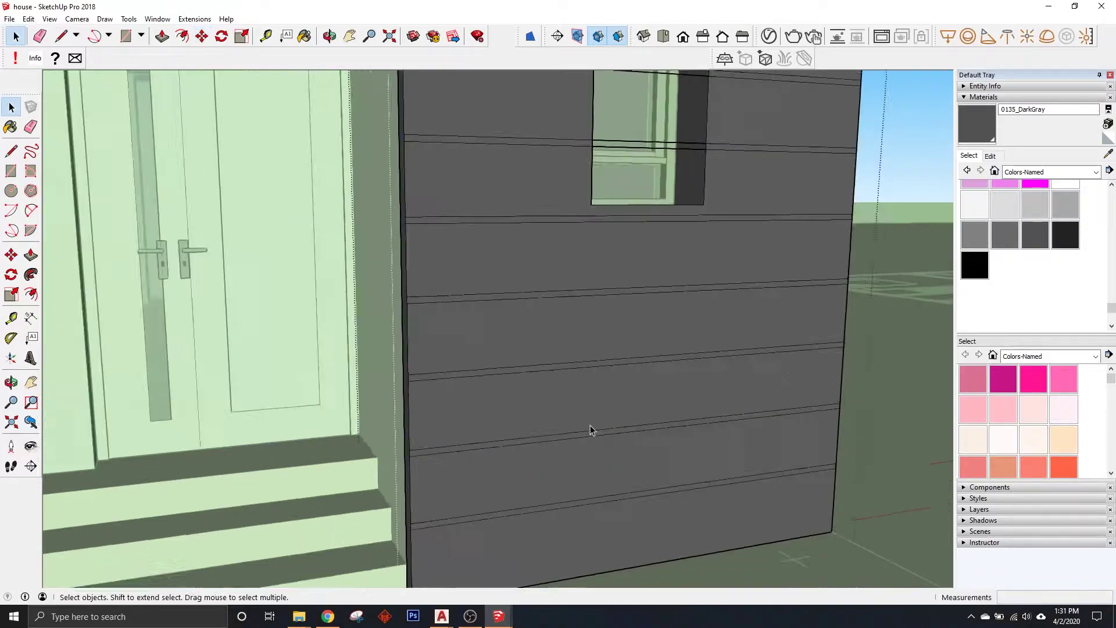
scroll(604, 260, up, 3)
scroll(605, 260, up, 2)
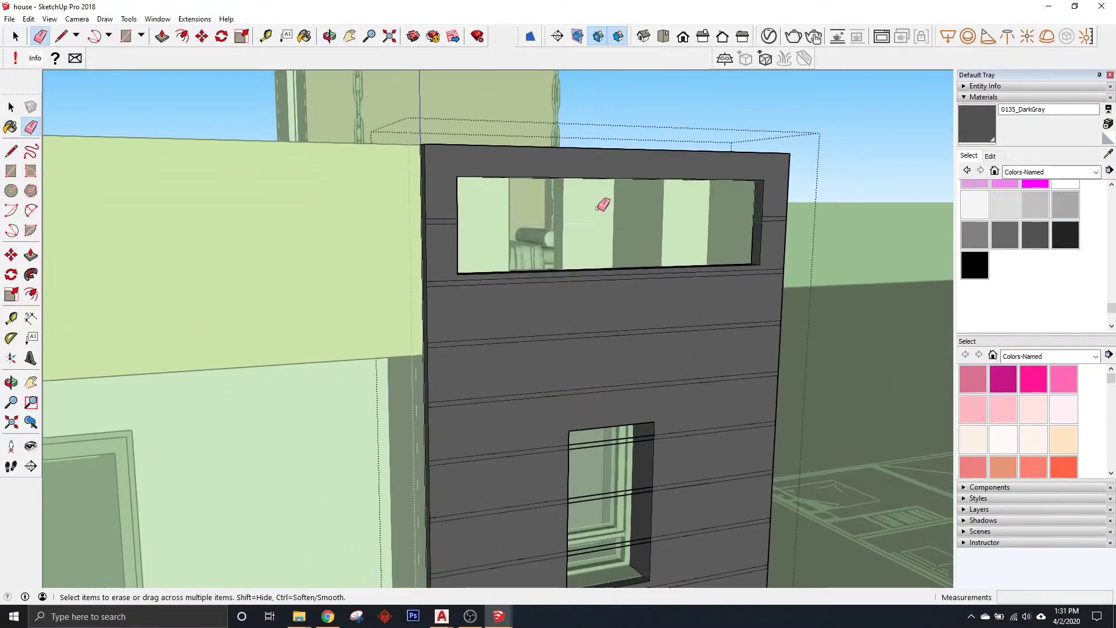
scroll(599, 206, down, 1)
scroll(581, 221, down, 1)
scroll(602, 302, down, 3)
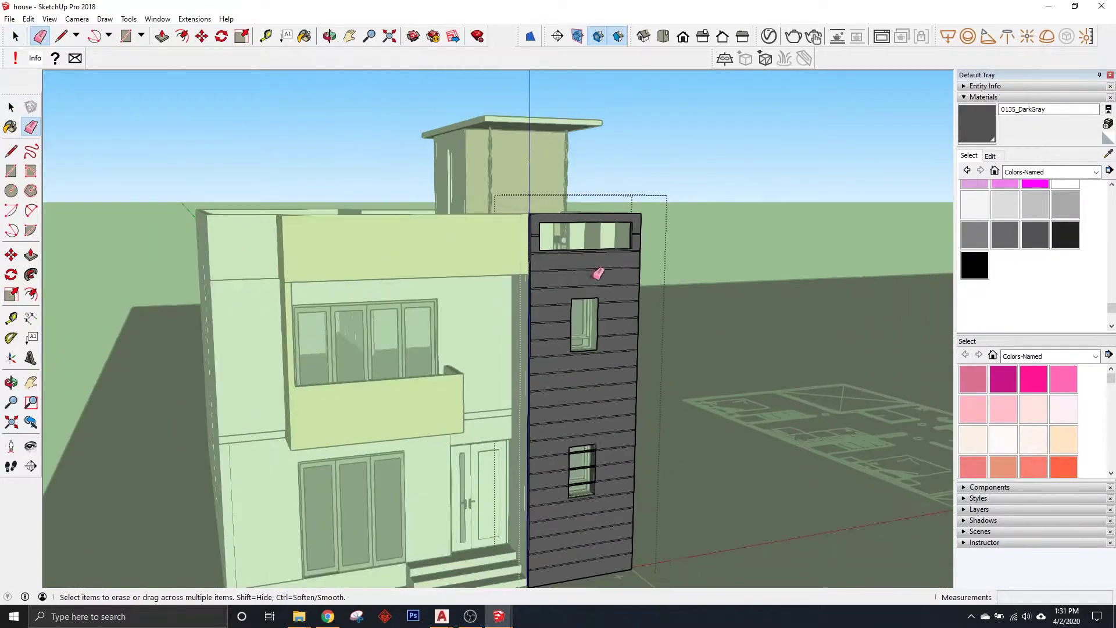
scroll(585, 465, up, 4)
click(1041, 234)
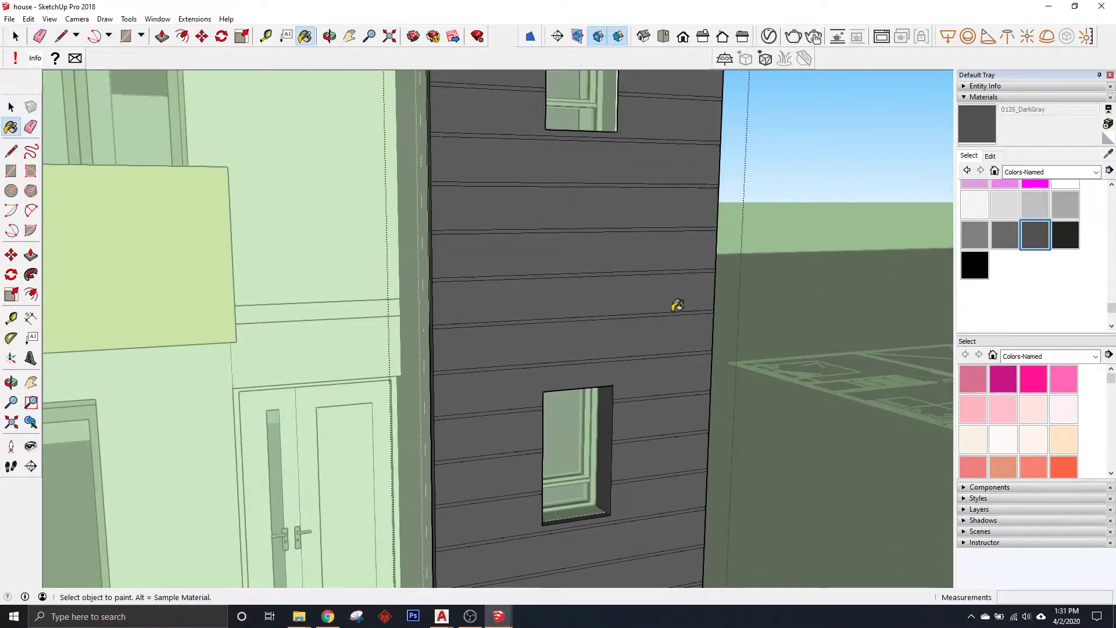
Step: Choose 0136_Charcoal and paint the first groove strips on the tower
scroll(468, 314, up, 2)
click(1070, 232)
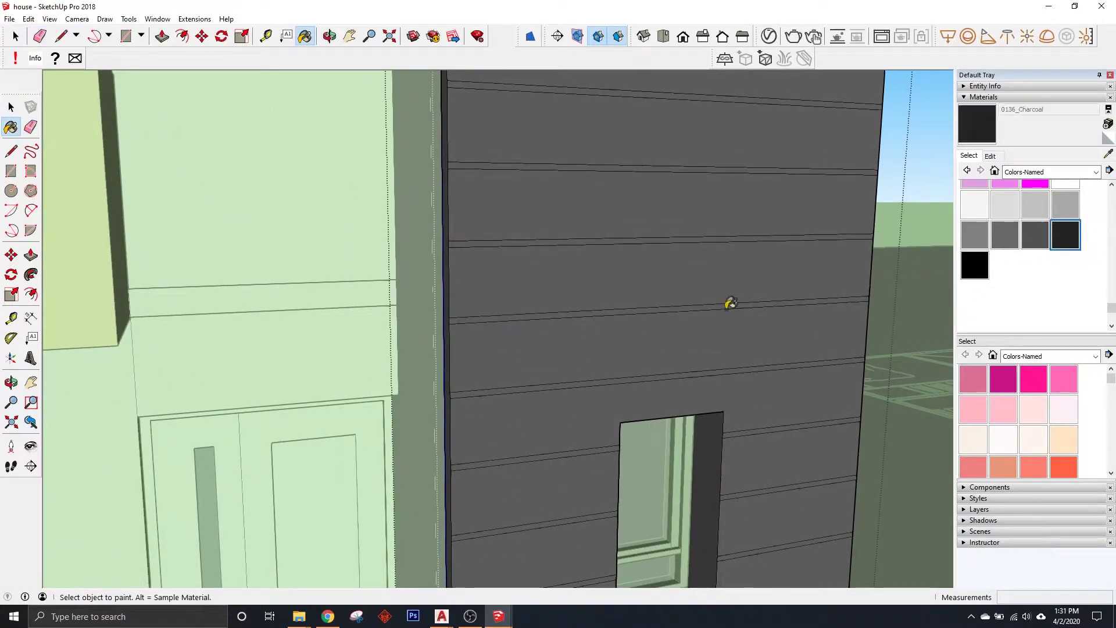
scroll(473, 313, down, 3)
scroll(497, 195, up, 3)
scroll(495, 371, up, 2)
click(488, 407)
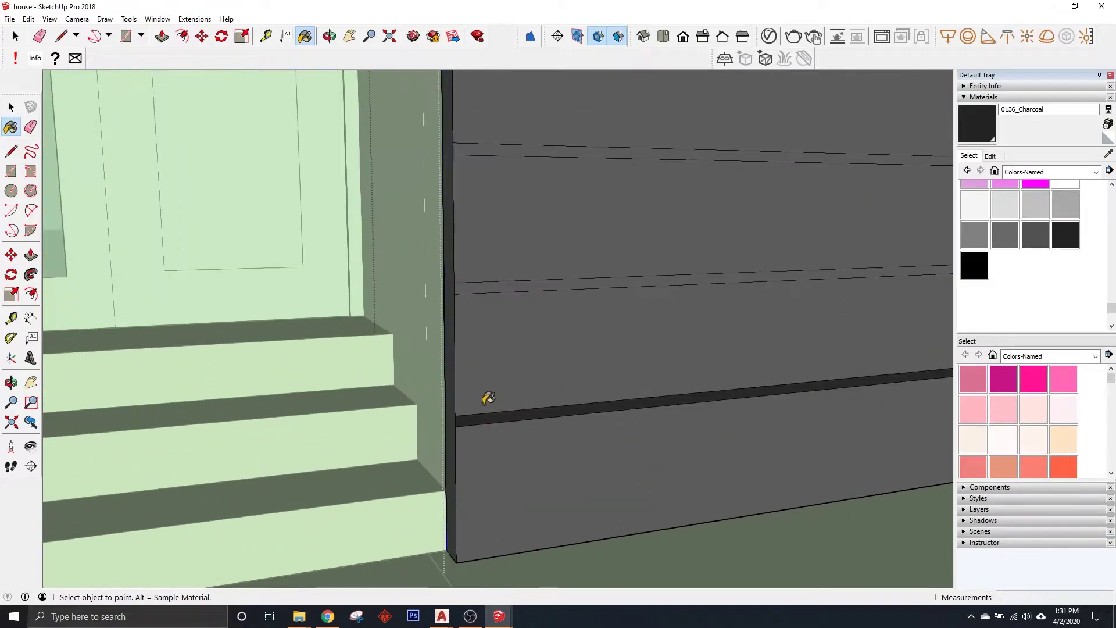
scroll(546, 441, down, 3)
scroll(526, 287, up, 2)
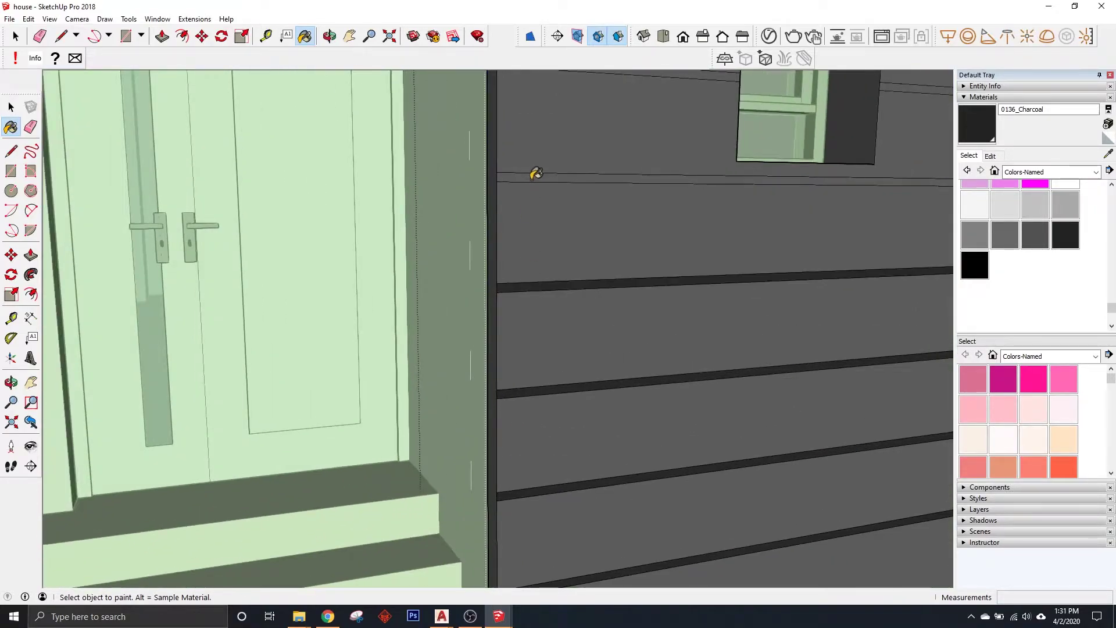
click(534, 175)
Step: Zoom in around the tower's windows to check the charcoal cladding strips
scroll(559, 430, down, 3)
scroll(533, 334, up, 2)
scroll(531, 329, up, 2)
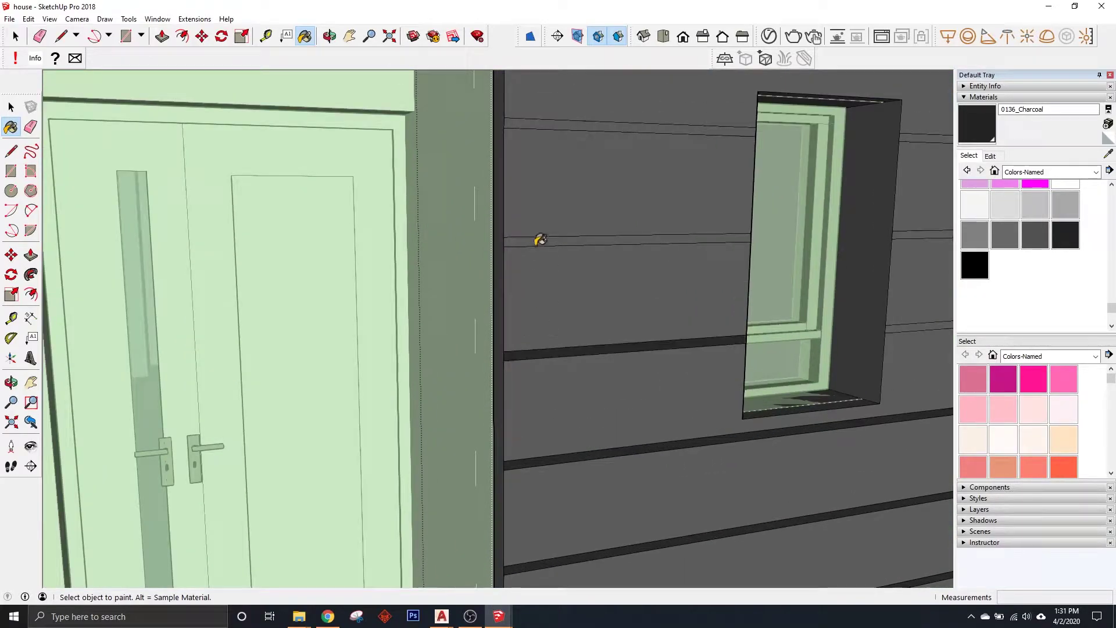
scroll(558, 299, down, 2)
scroll(553, 174, up, 2)
scroll(582, 291, down, 3)
scroll(633, 378, up, 3)
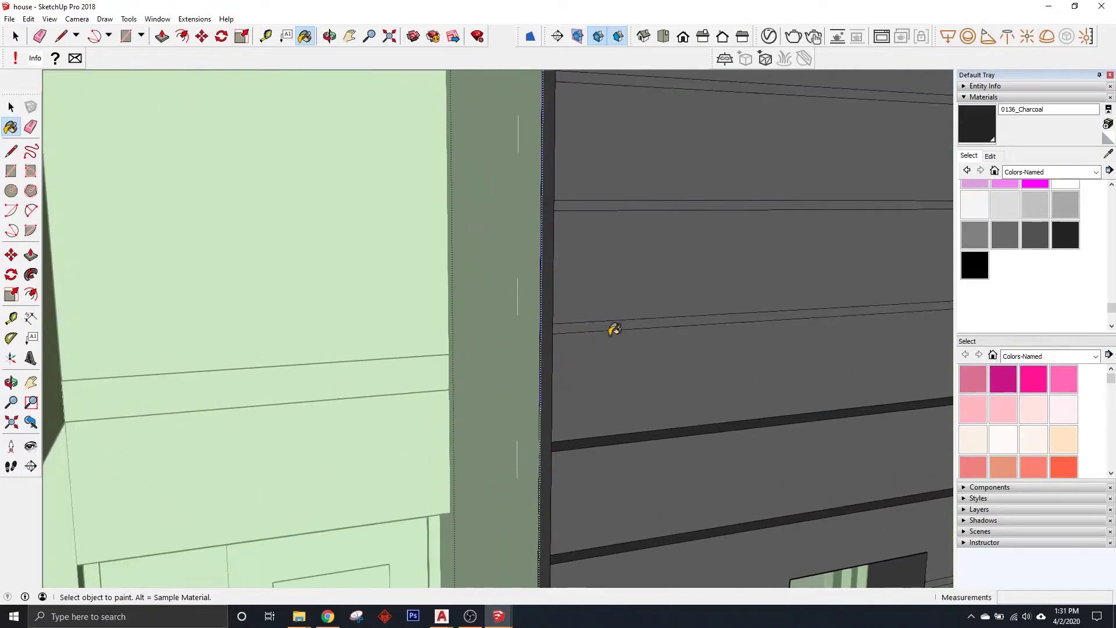
scroll(603, 461, down, 3)
scroll(616, 350, up, 3)
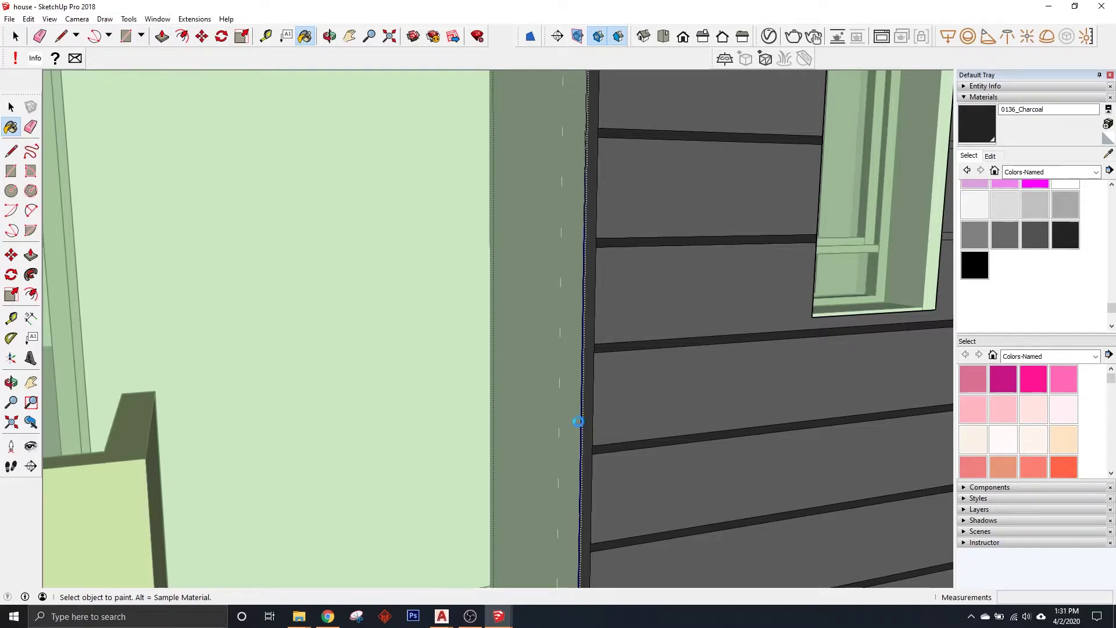
scroll(578, 422, down, 2)
scroll(599, 348, down, 2)
scroll(585, 234, up, 3)
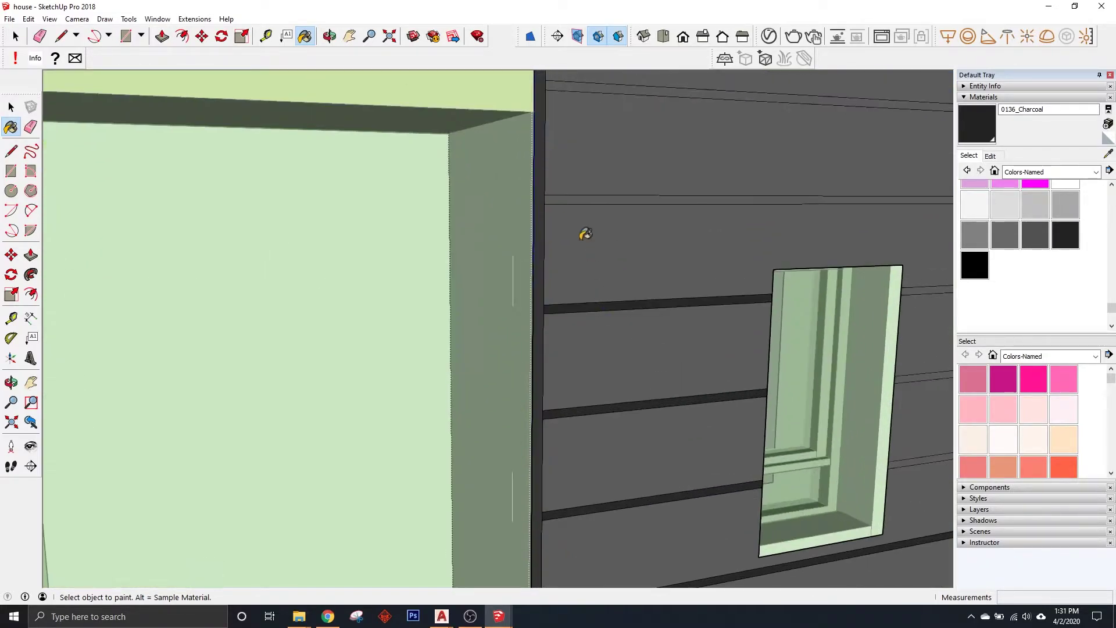
scroll(580, 281, down, 2)
scroll(560, 298, up, 3)
scroll(550, 325, up, 1)
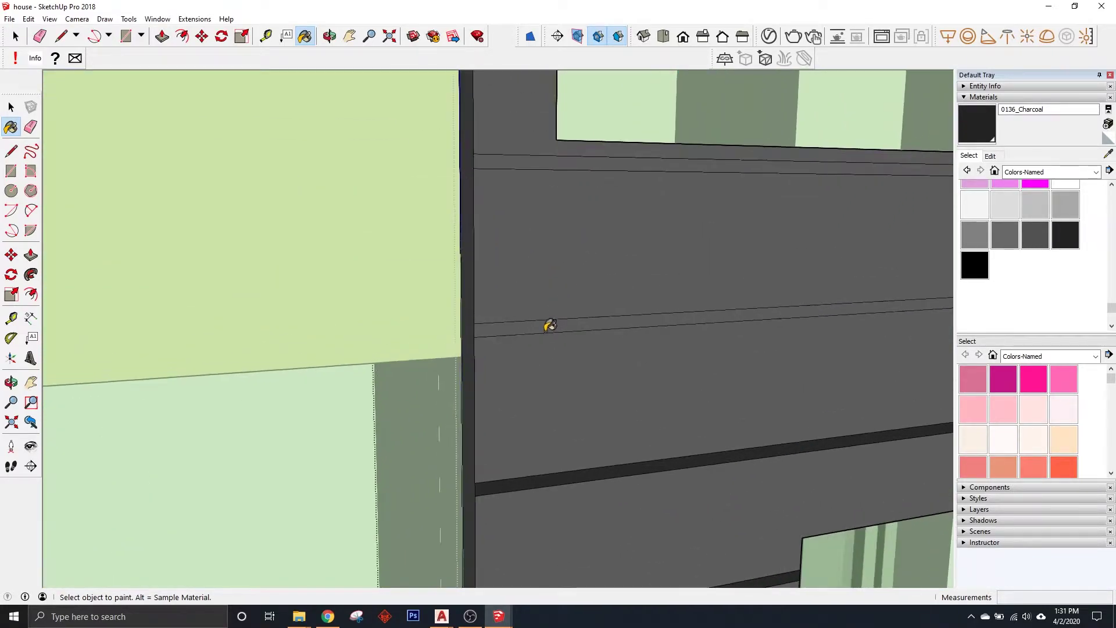
scroll(506, 185, down, 2)
scroll(522, 216, down, 2)
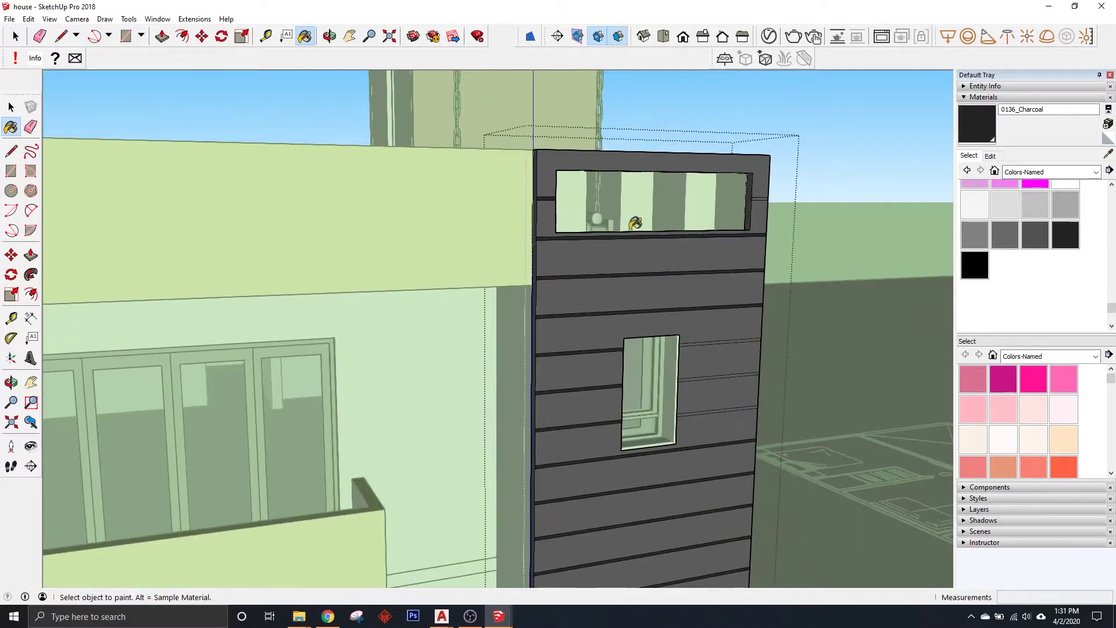
scroll(633, 223, up, 3)
scroll(780, 184, up, 1)
scroll(710, 137, down, 3)
scroll(563, 391, down, 2)
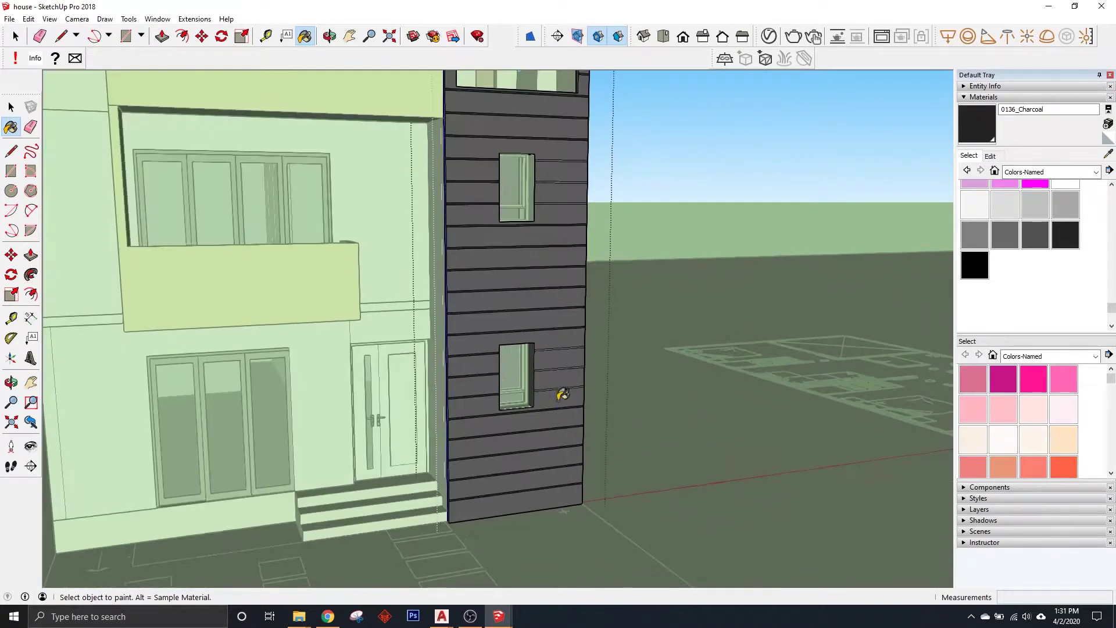
scroll(573, 385, up, 4)
scroll(610, 215, down, 4)
scroll(574, 399, up, 4)
scroll(584, 230, up, 1)
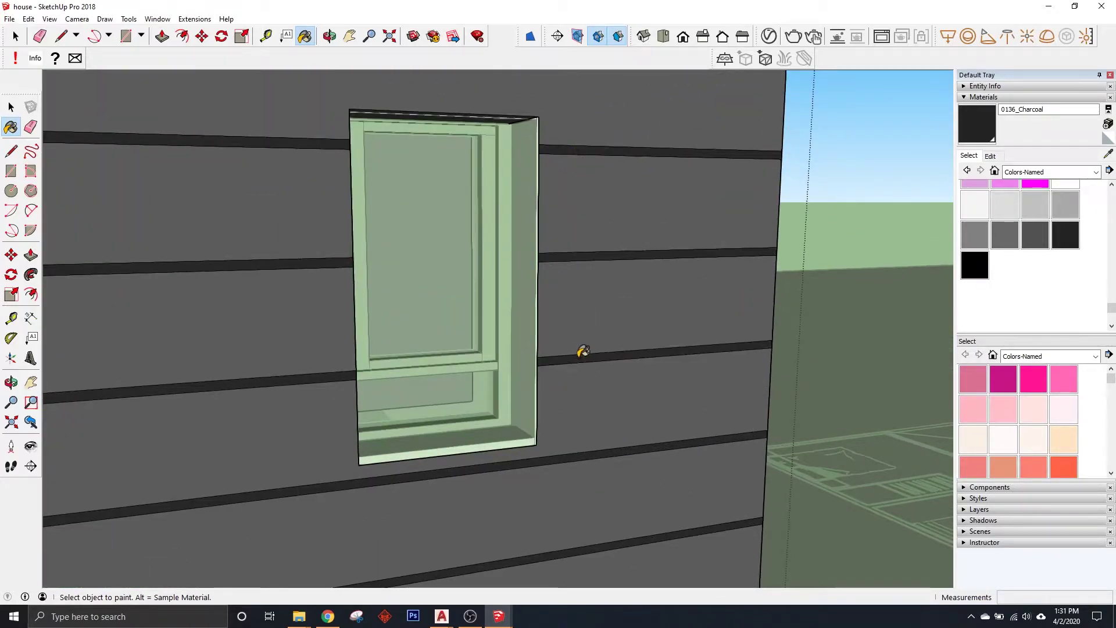
Step: Switch to Push/Pull and orbit toward the wall corner by the steps
key(p)
scroll(599, 290, down, 3)
middle_drag(618, 232, 516, 531)
Step: Push a charcoal cladding board face in about 1 inch to recess the groove
scroll(517, 500, up, 2)
scroll(517, 471, up, 2)
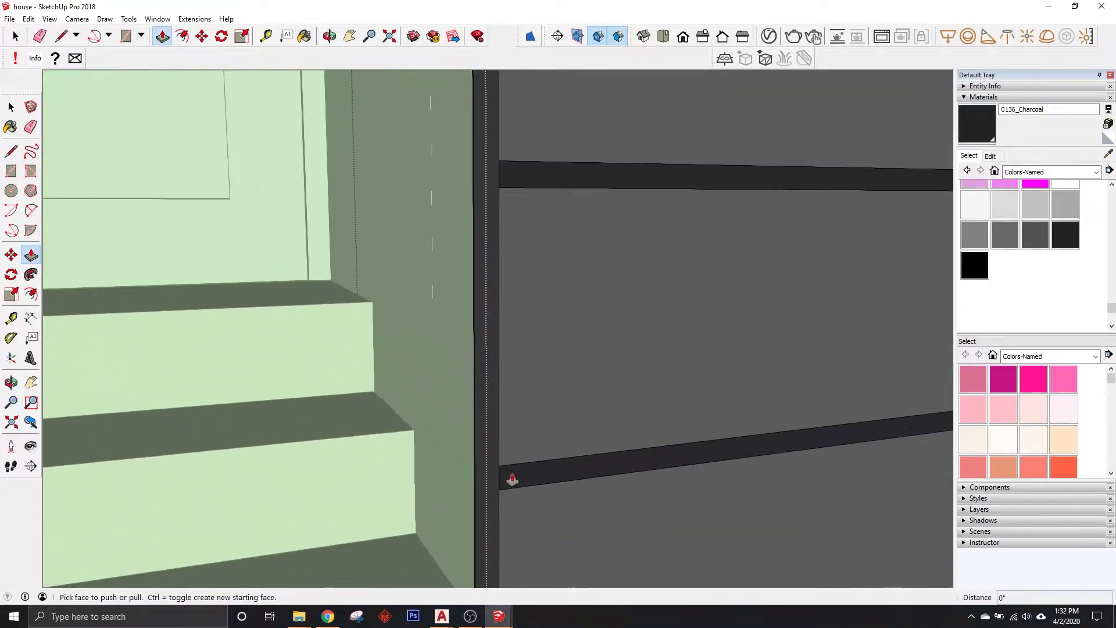
scroll(539, 367, down, 3)
scroll(549, 363, up, 3)
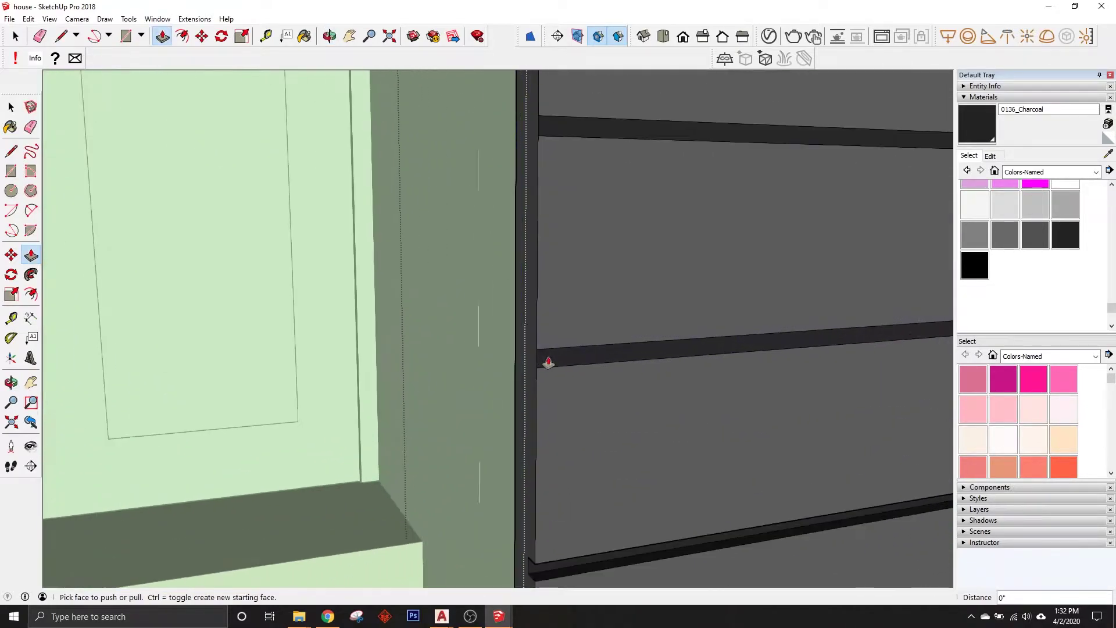
scroll(550, 449, down, 3)
scroll(578, 392, up, 3)
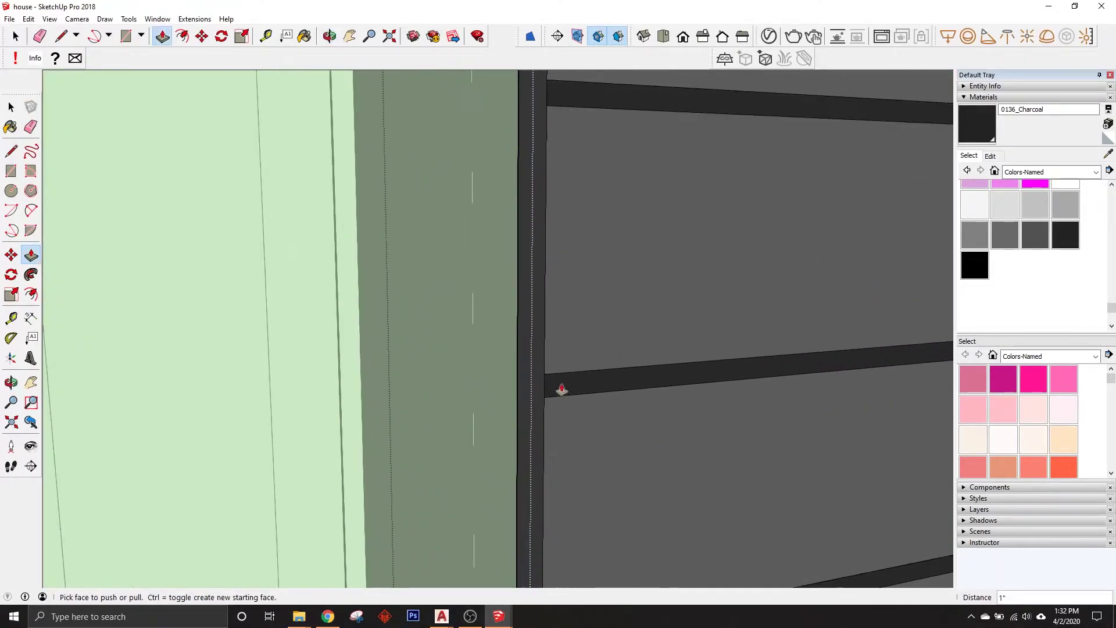
key(space)
scroll(571, 299, down, 1)
scroll(563, 503, up, 2)
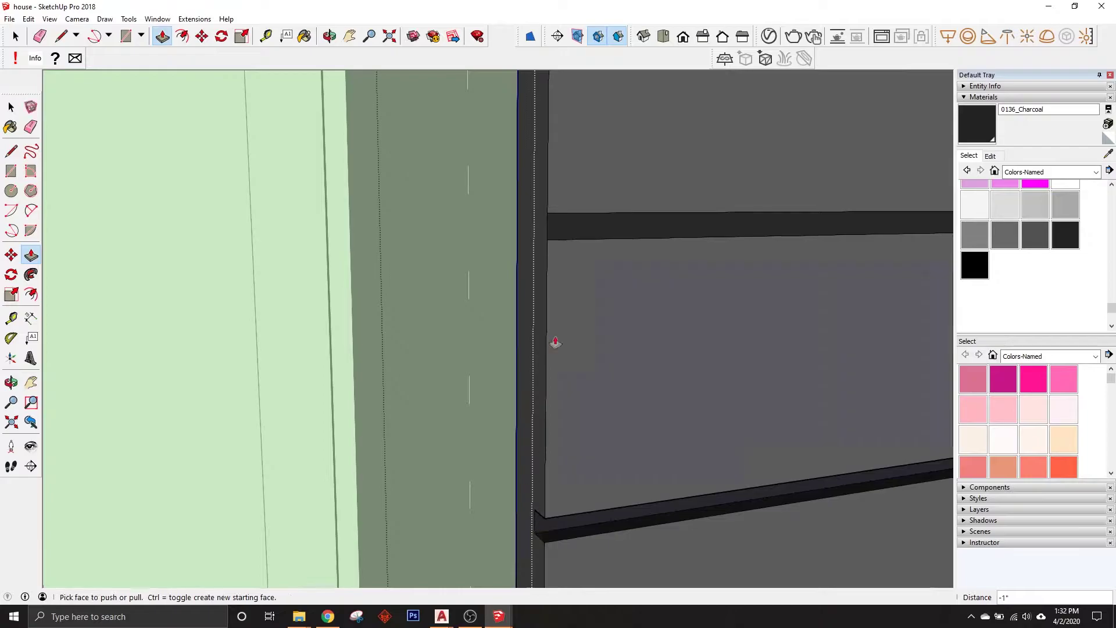
scroll(583, 221, down, 3)
scroll(598, 392, up, 3)
click(620, 217)
scroll(621, 217, up, 1)
scroll(599, 143, down, 3)
click(576, 370)
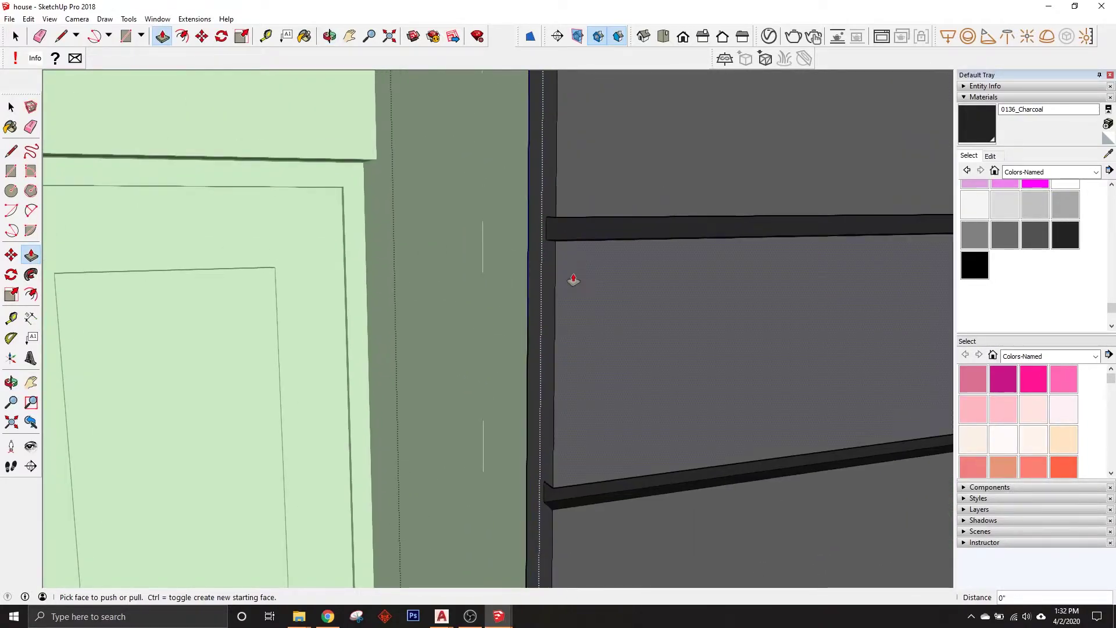
scroll(571, 279, down, 3)
scroll(628, 307, up, 3)
Step: Reactivate Push/Pull and re-angle the view along the cladding boards
shift+middle_drag(599, 319, 624, 307)
key(p)
scroll(609, 361, up, 3)
scroll(626, 293, down, 3)
middle_drag(620, 362, 603, 382)
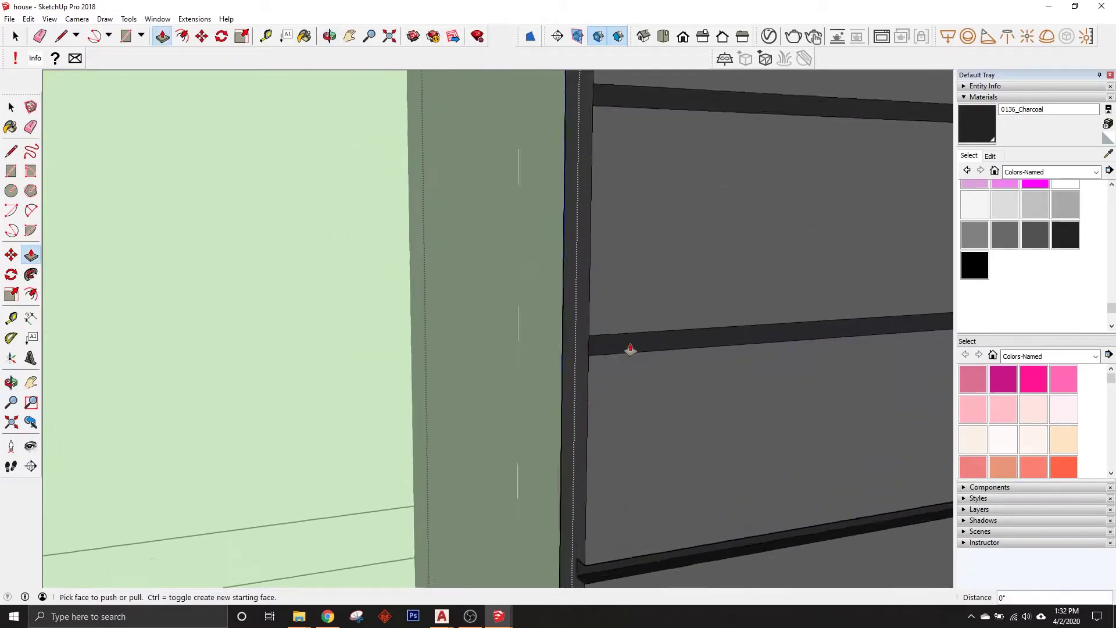
scroll(598, 391, down, 3)
scroll(628, 382, up, 3)
scroll(611, 404, down, 3)
scroll(616, 387, up, 3)
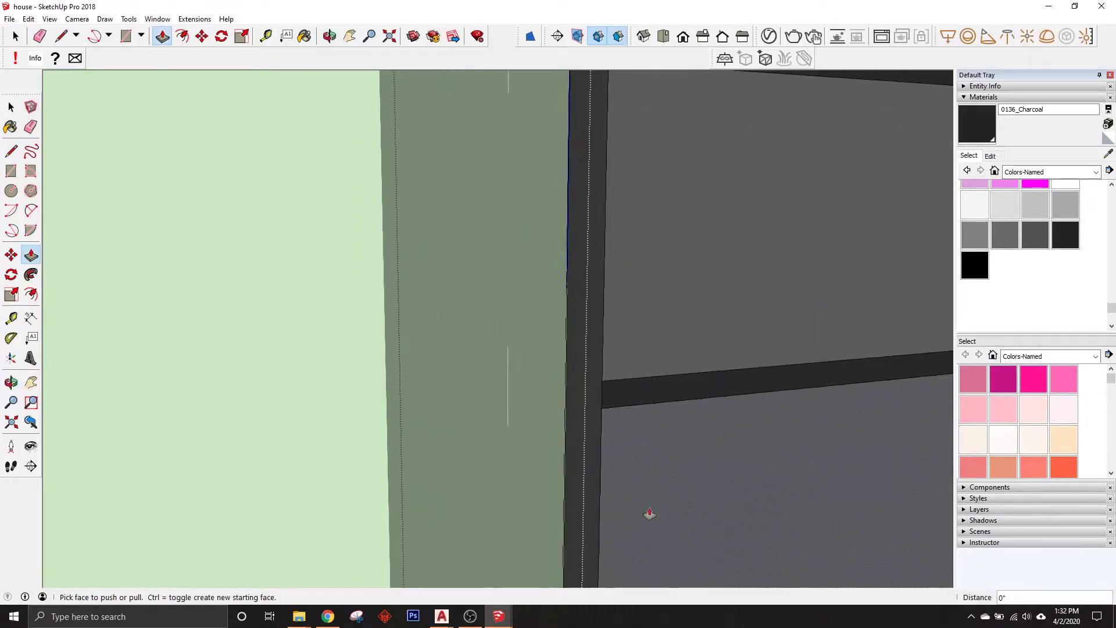
scroll(616, 401, down, 3)
scroll(616, 401, up, 3)
scroll(622, 337, down, 3)
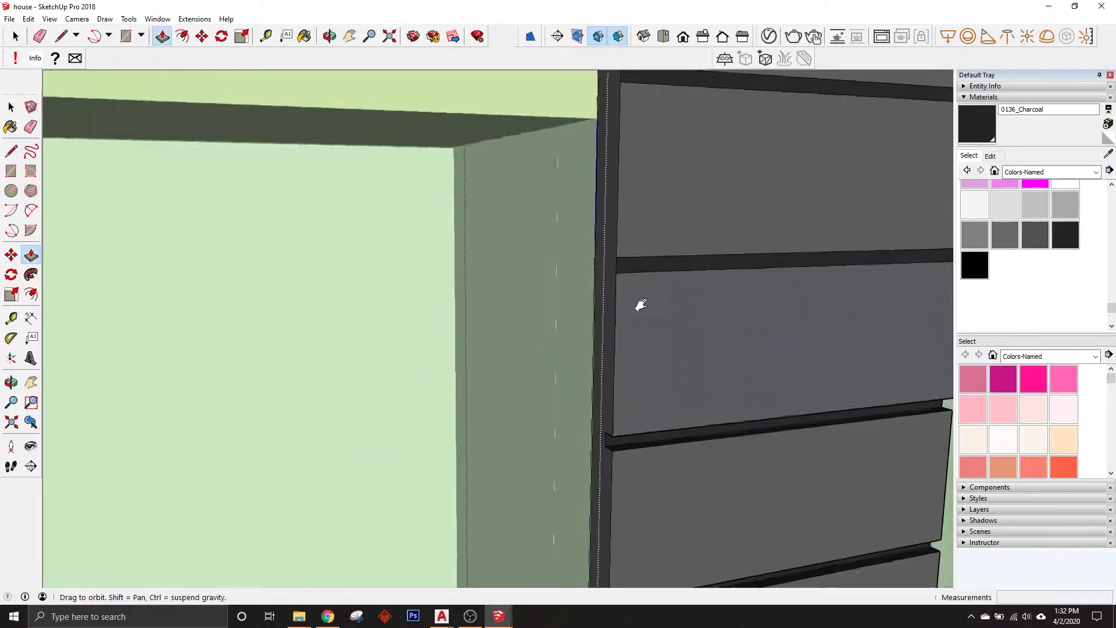
scroll(631, 349, up, 3)
Step: Orbit and zoom around the upper window to inspect the recessed grooves
mouse_move(626, 395)
middle_down()
mouse_move(636, 419)
mouse_move(631, 331)
mouse_move(658, 412)
mouse_move(623, 351)
middle_up()
mouse_move(628, 415)
middle_down()
mouse_move(640, 220)
mouse_move(628, 295)
mouse_move(560, 262)
mouse_move(894, 263)
mouse_move(760, 242)
middle_up()
scroll(635, 237, up, 3)
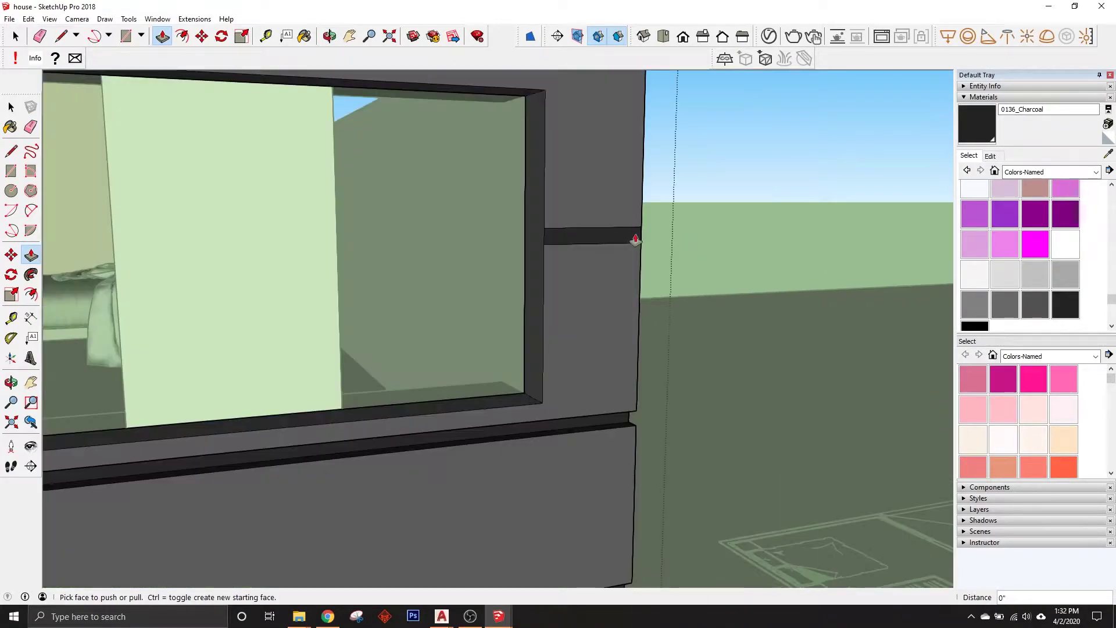
scroll(578, 239, up, 2)
scroll(589, 208, down, 2)
scroll(573, 354, down, 3)
scroll(541, 294, up, 3)
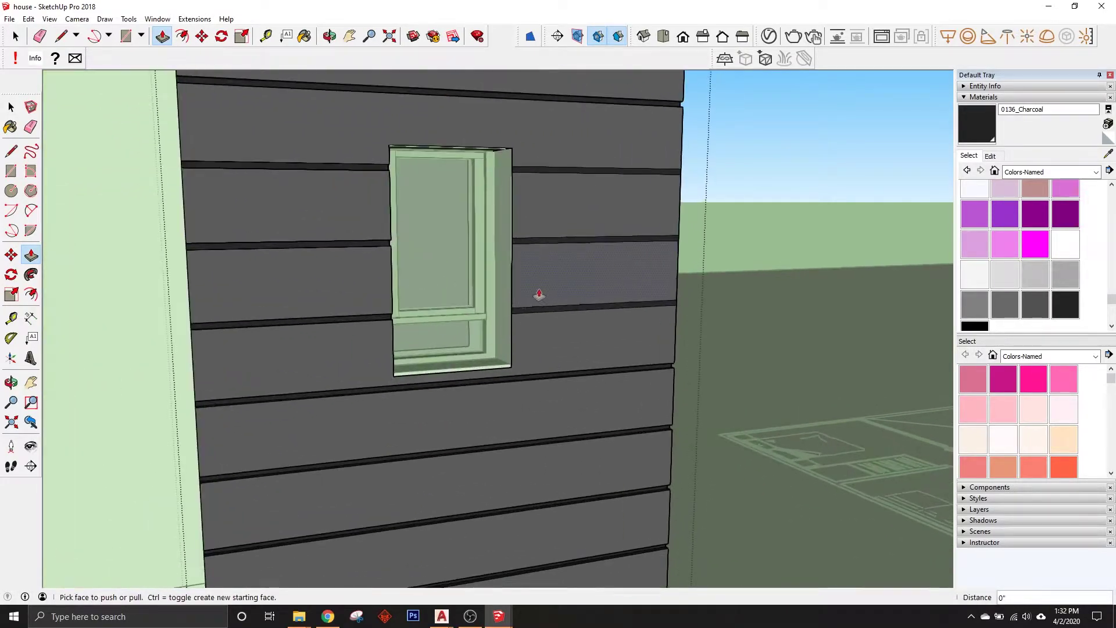
scroll(508, 316, up, 2)
scroll(512, 321, up, 2)
scroll(512, 321, down, 2)
scroll(561, 329, up, 2)
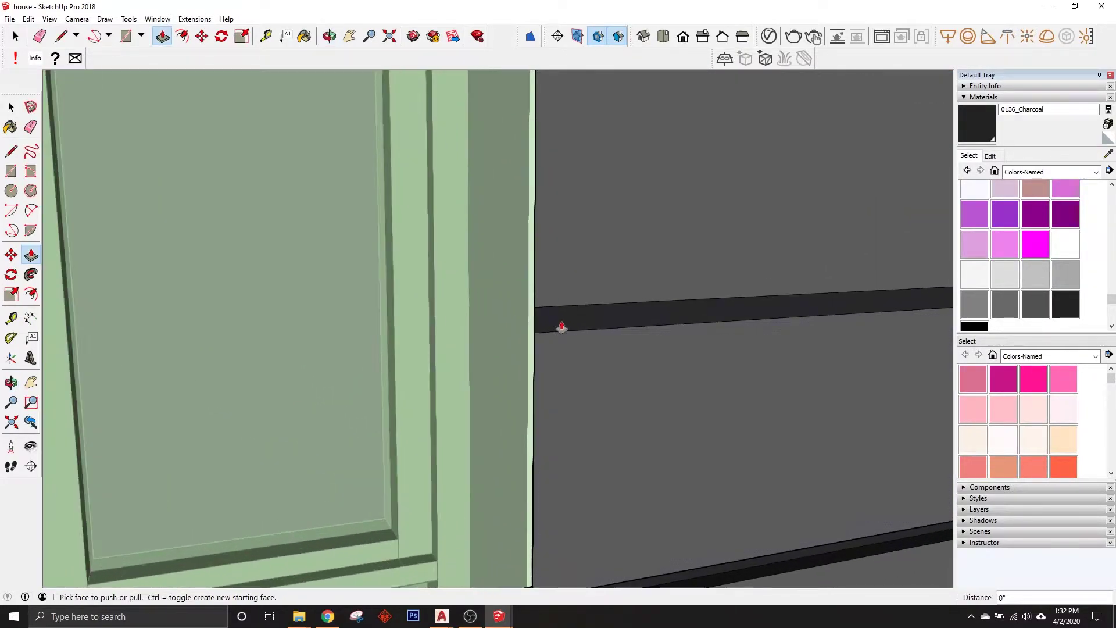
scroll(596, 247, down, 3)
scroll(572, 355, up, 3)
scroll(572, 356, down, 3)
scroll(551, 242, down, 2)
scroll(558, 232, down, 2)
scroll(510, 551, up, 4)
scroll(510, 551, up, 2)
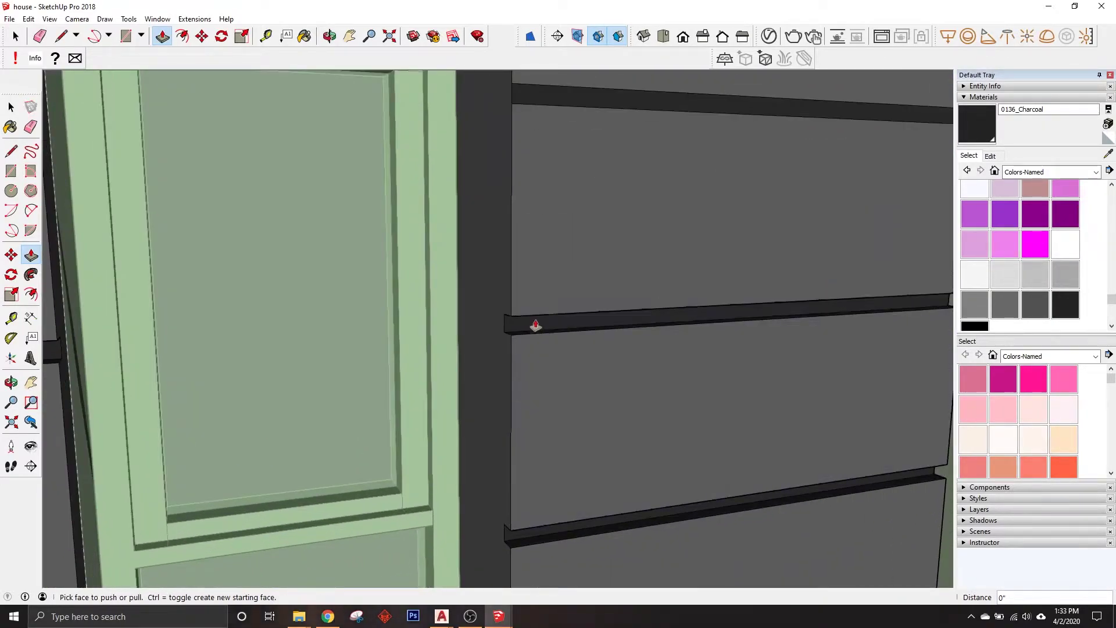
middle_drag(536, 325, 598, 426)
scroll(597, 411, down, 5)
scroll(619, 263, down, 5)
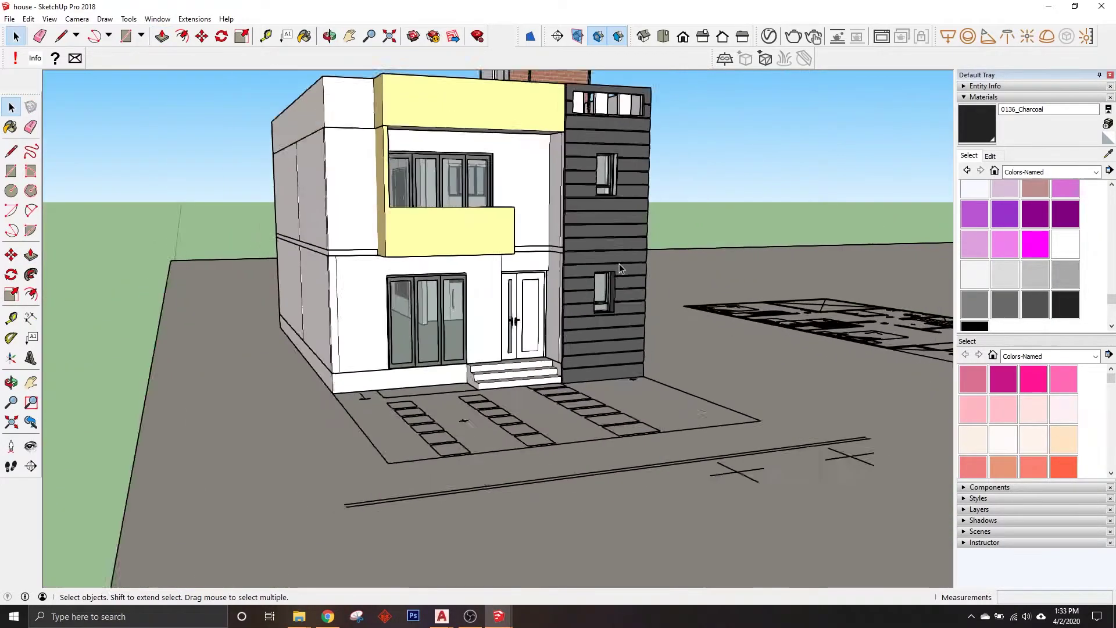
Step: Orbit to the house's rear and paste the six-seat dining table set beside it
scroll(619, 263, down, 4)
mouse_move(721, 277)
middle_down()
mouse_move(528, 258)
mouse_move(558, 261)
middle_up()
scroll(558, 262, up, 3)
scroll(568, 262, up, 3)
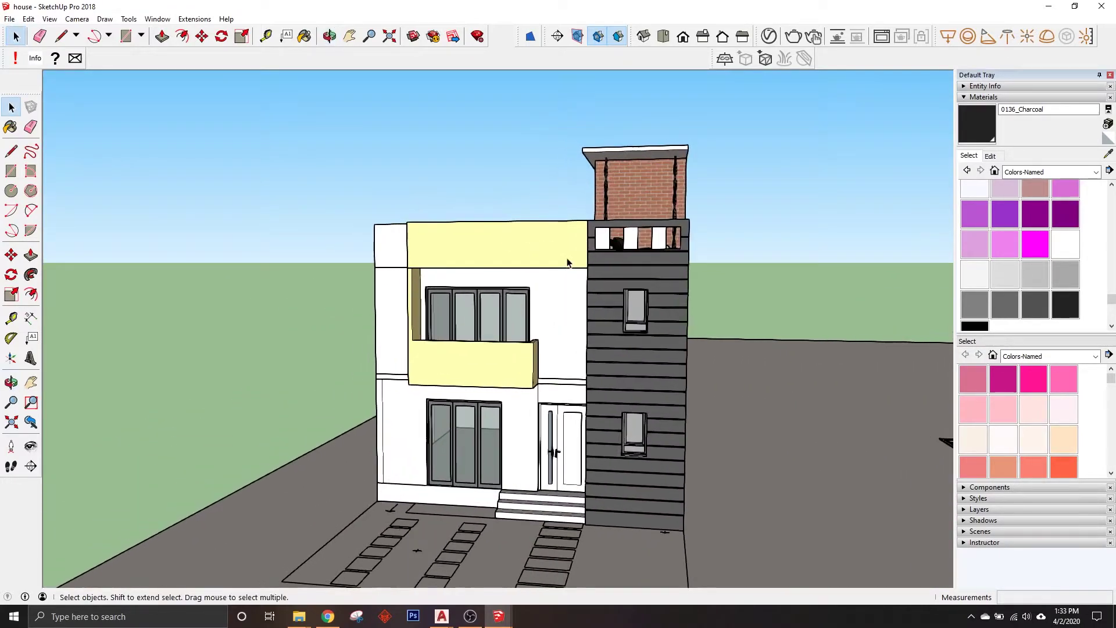
scroll(536, 318, down, 3)
mouse_move(535, 317)
middle_down()
mouse_move(256, 324)
mouse_move(282, 301)
middle_up()
scroll(504, 315, up, 5)
scroll(503, 316, up, 4)
scroll(503, 316, up, 2)
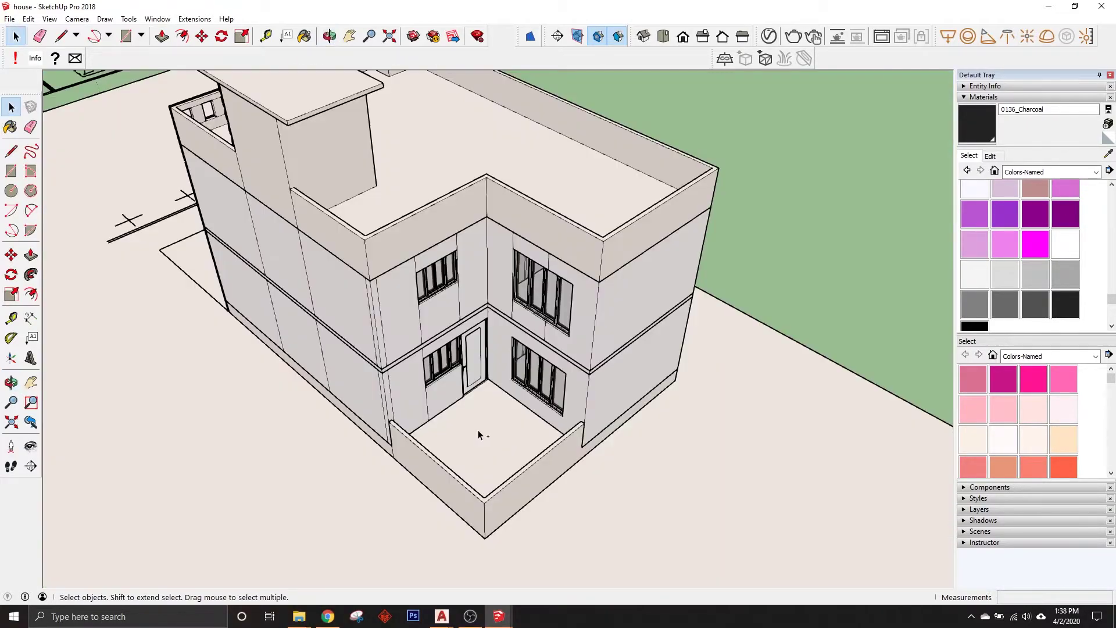
key(ctrl+v)
click(718, 433)
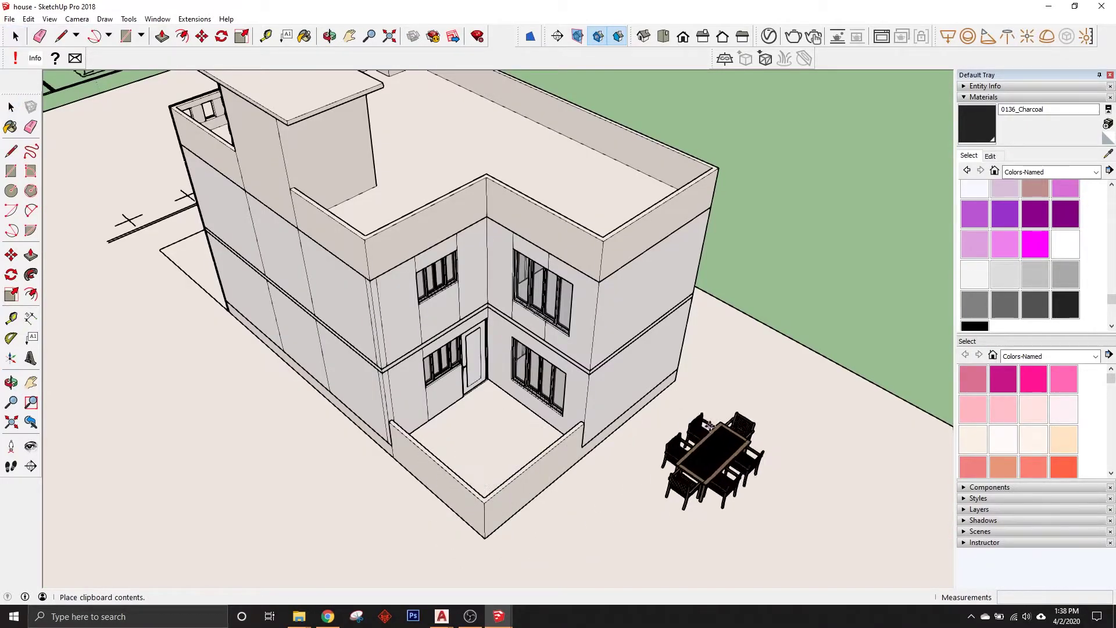
Step: Move the dining set into the walled ground-floor courtyard
key(m)
scroll(709, 465, up, 2)
scroll(704, 509, up, 2)
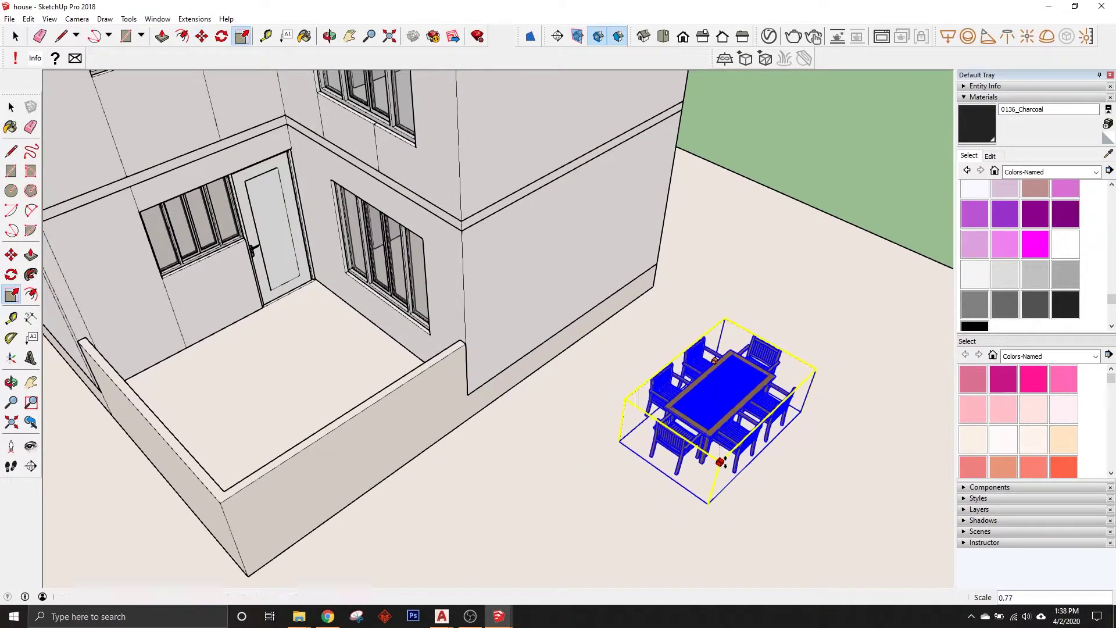
click(710, 505)
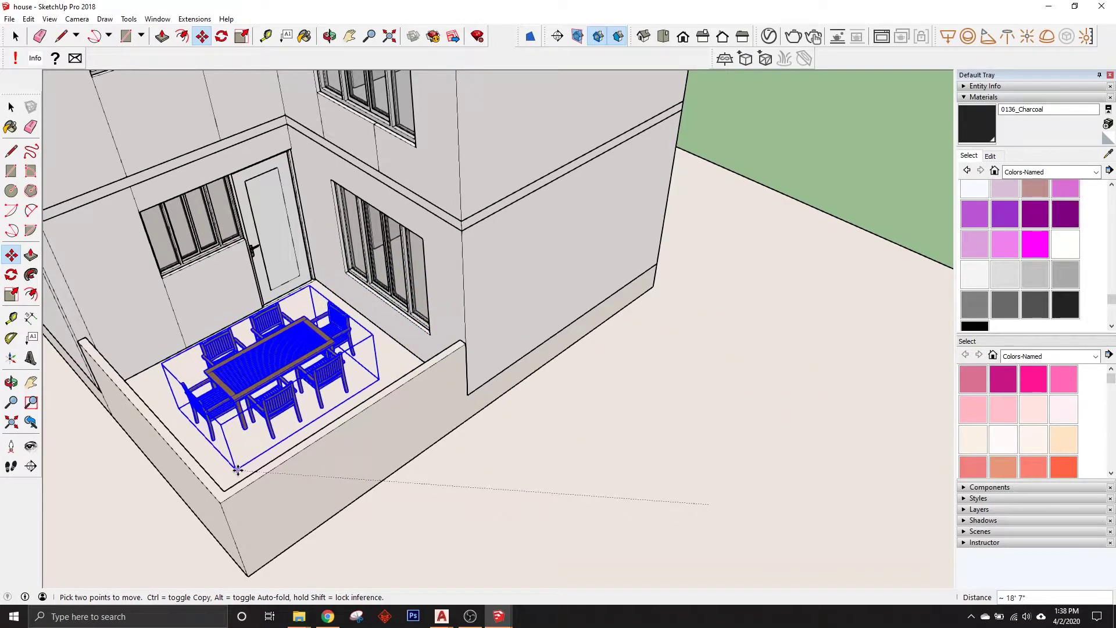
click(237, 470)
Step: Scale the dining set up uniformly to 1.07
key(space)
scroll(539, 411, down, 3)
mouse_move(539, 411)
middle_down()
mouse_move(724, 236)
mouse_move(425, 406)
mouse_move(283, 366)
middle_up()
scroll(425, 405, up, 4)
drag(275, 246, 262, 232)
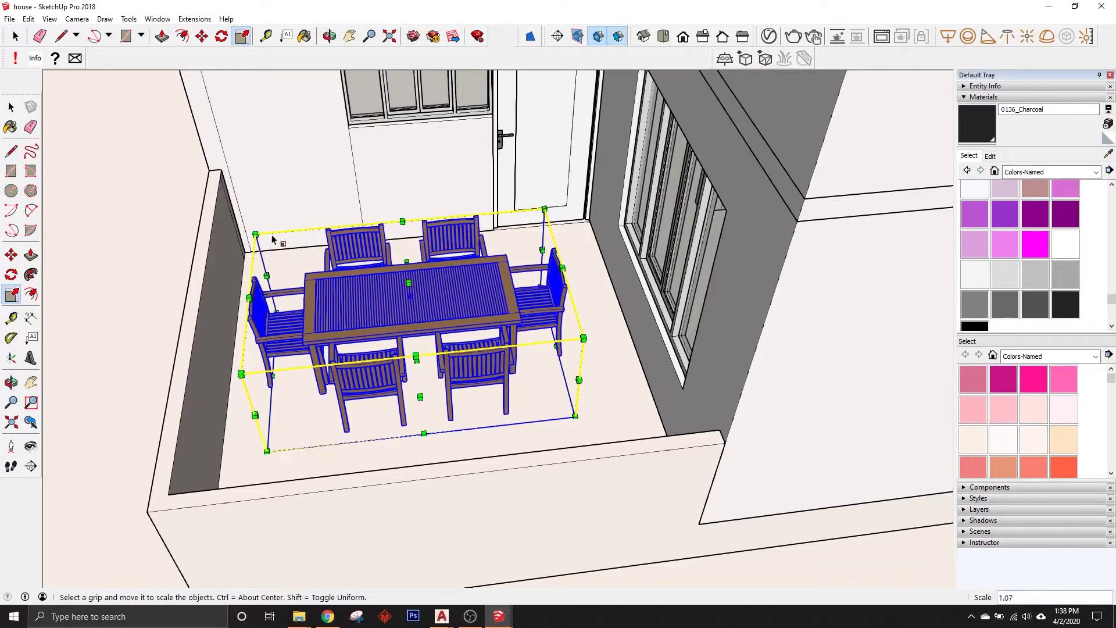
scroll(411, 455, down, 2)
Step: Pick 0131_Silver paint and enter the upper-storey group to edit its walls
key(space)
scroll(427, 456, down, 4)
mouse_move(427, 457)
middle_down()
mouse_move(606, 354)
mouse_move(617, 250)
middle_up()
click(1035, 274)
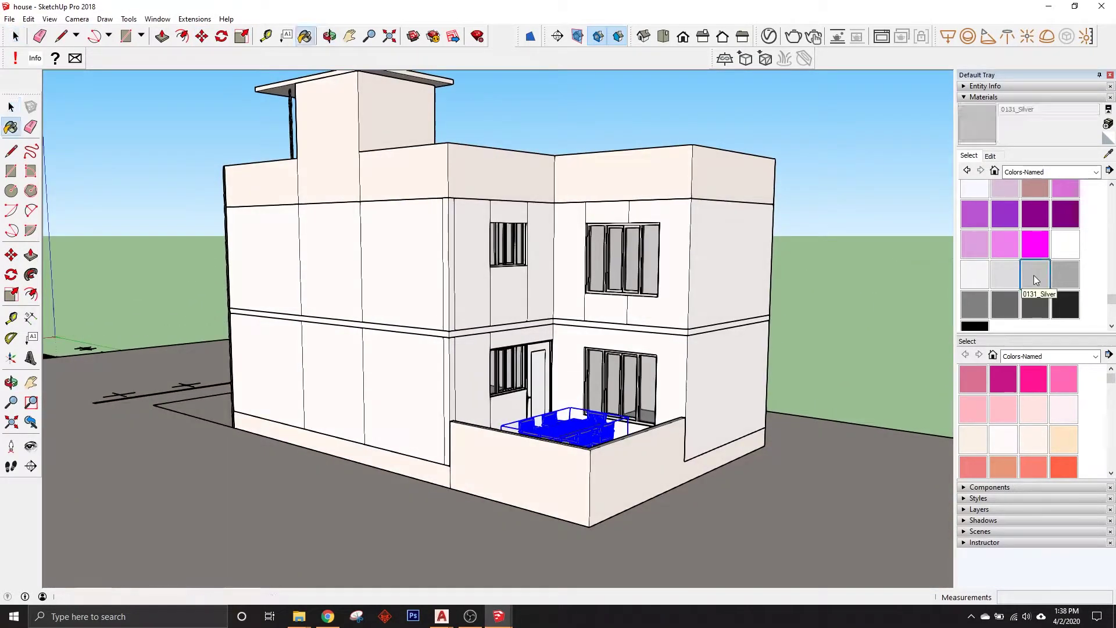
right_click(667, 207)
click(692, 271)
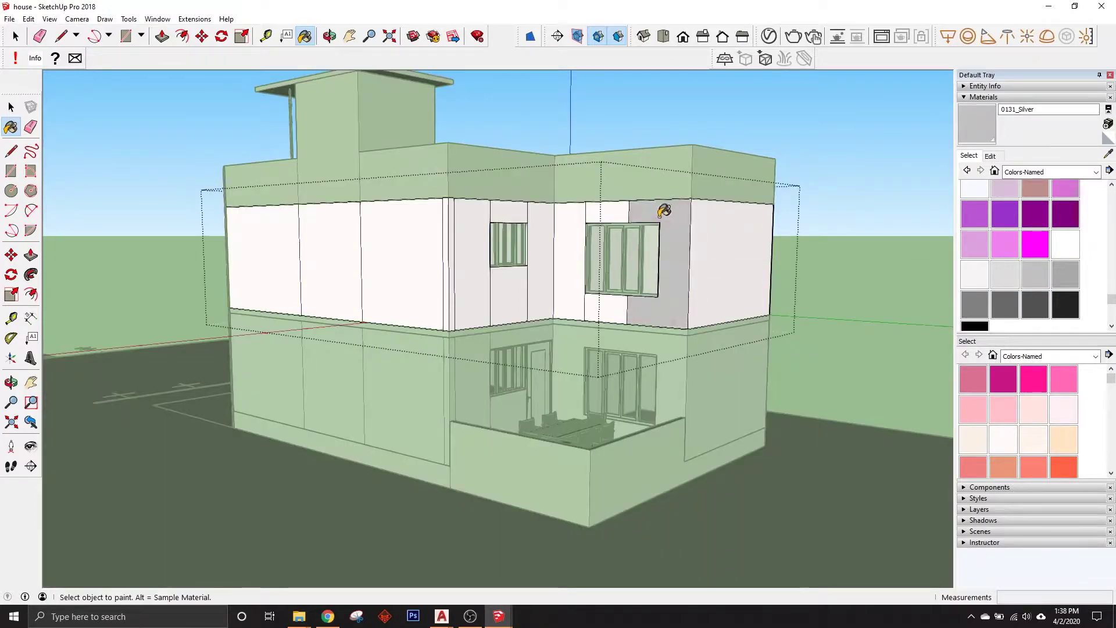
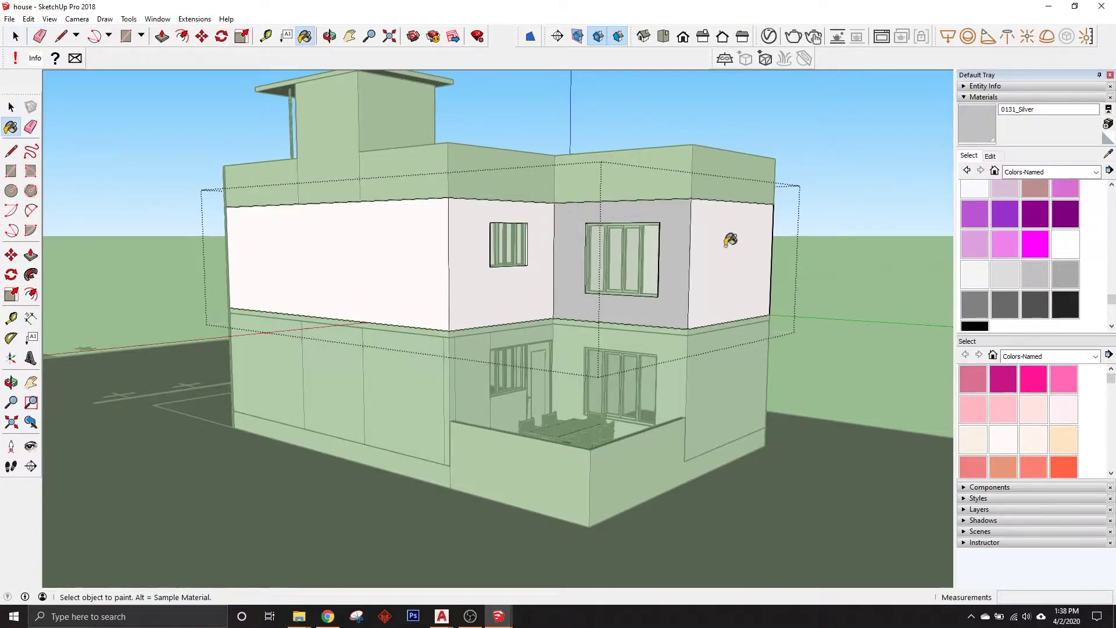
Step: Paint the rooftop parapet and the patio-side wall with 0131_Silver grey
double_click(594, 201)
click(536, 178)
key(space)
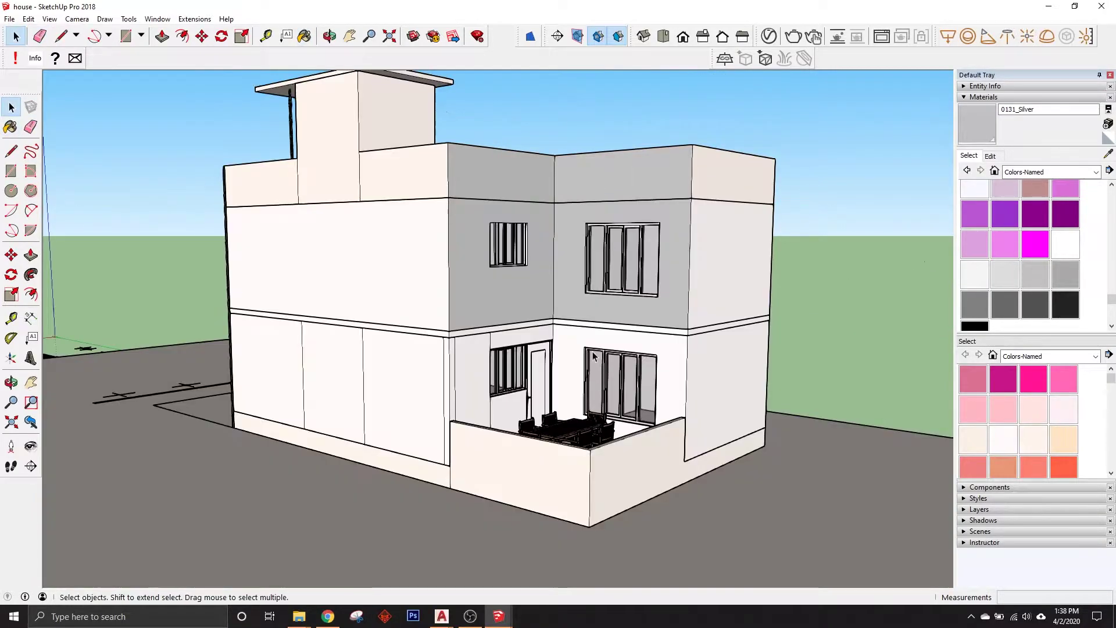
click(472, 352)
scroll(494, 396, up, 2)
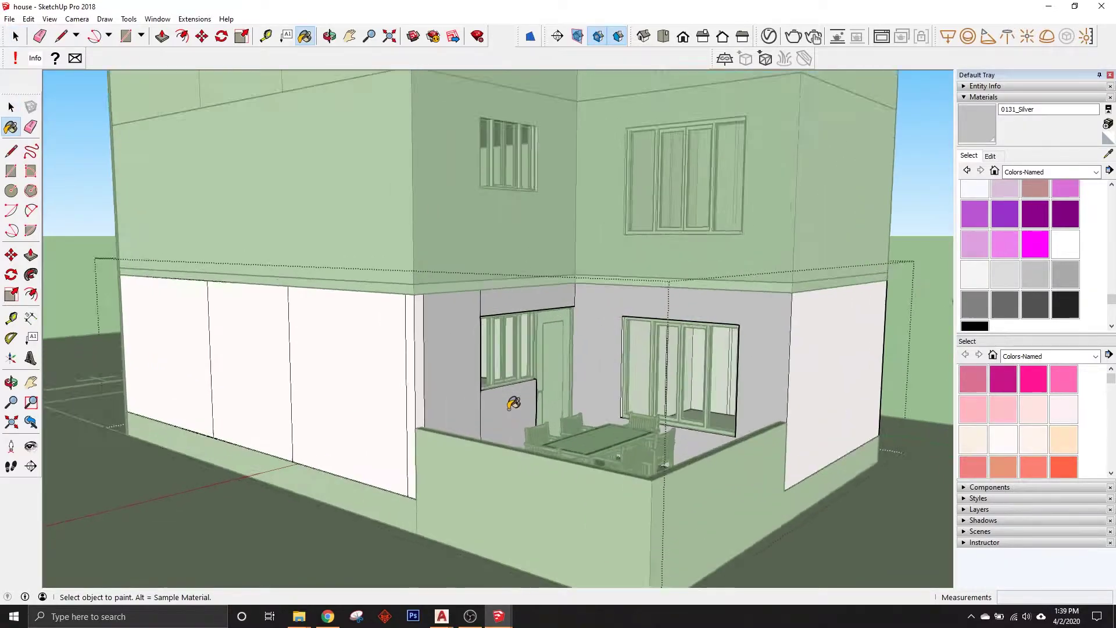
scroll(504, 418, up, 2)
Step: Erase stray edges and look down onto the wide ledge over the patio
key(e)
key(space)
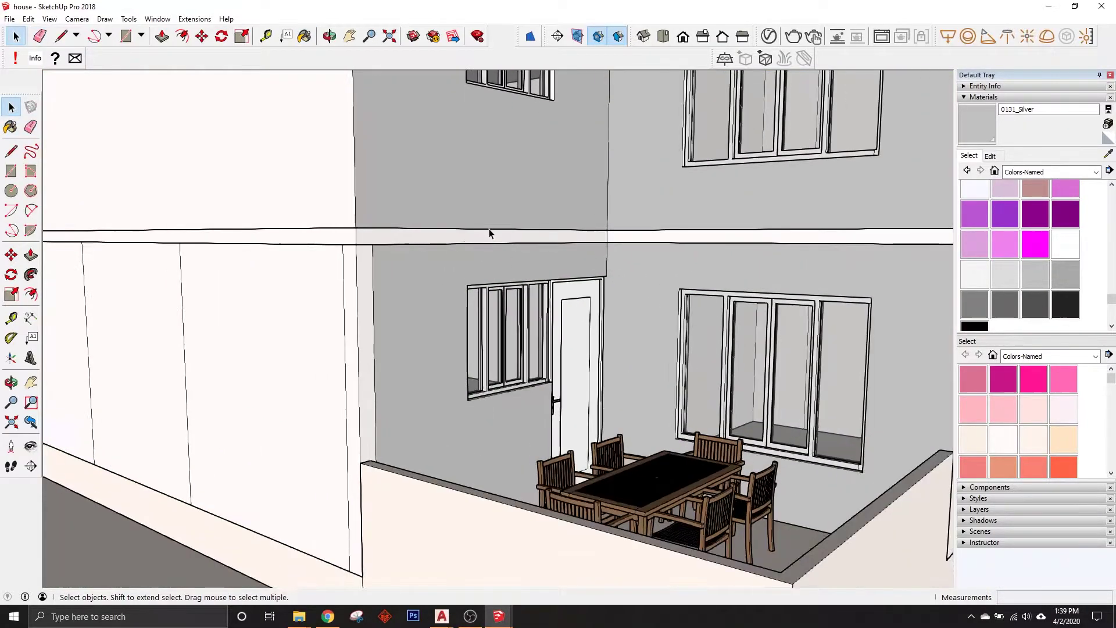
scroll(489, 238, up, 3)
middle_drag(531, 242, 510, 406)
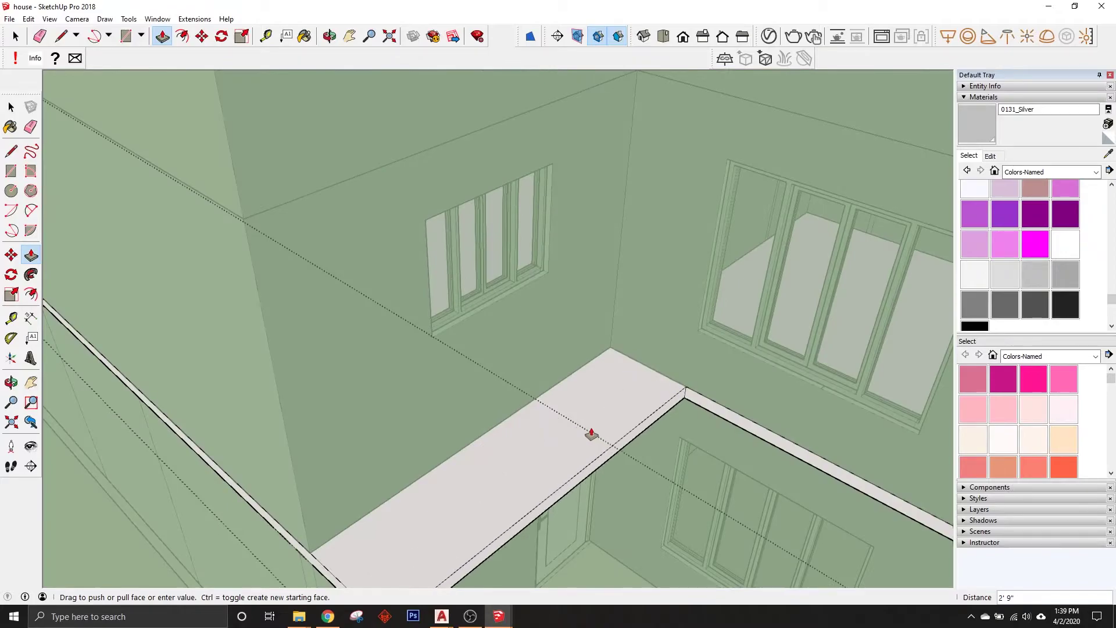
key(space)
Step: Orbit out to a full exterior view of the house
scroll(576, 441, down, 5)
middle_drag(576, 442, 492, 269)
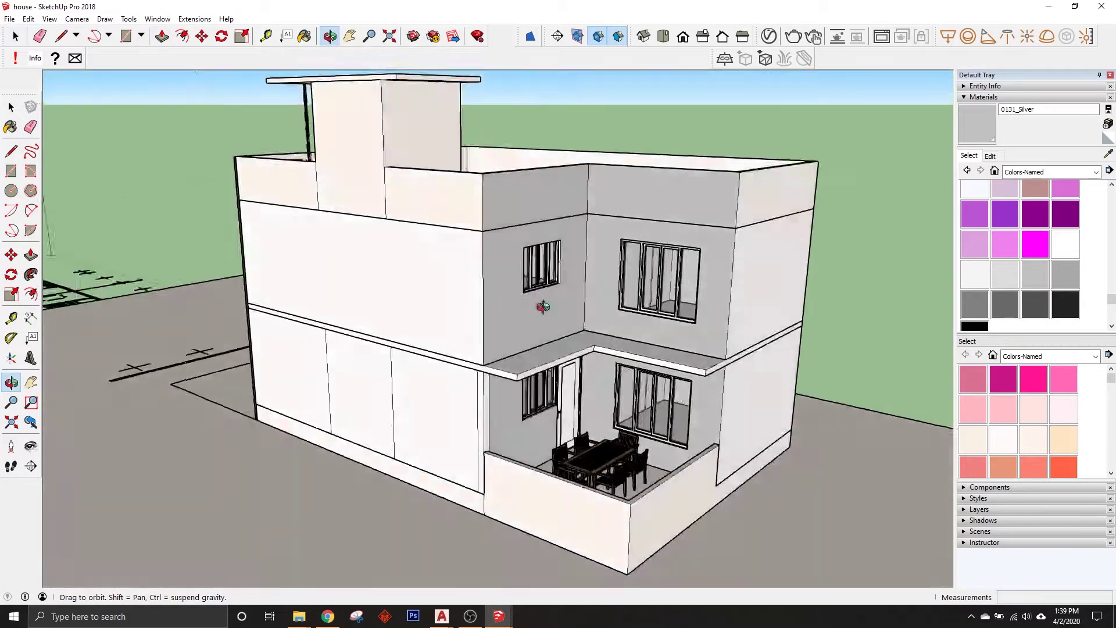
key(space)
scroll(521, 391, up, 5)
scroll(517, 411, up, 2)
scroll(517, 411, down, 8)
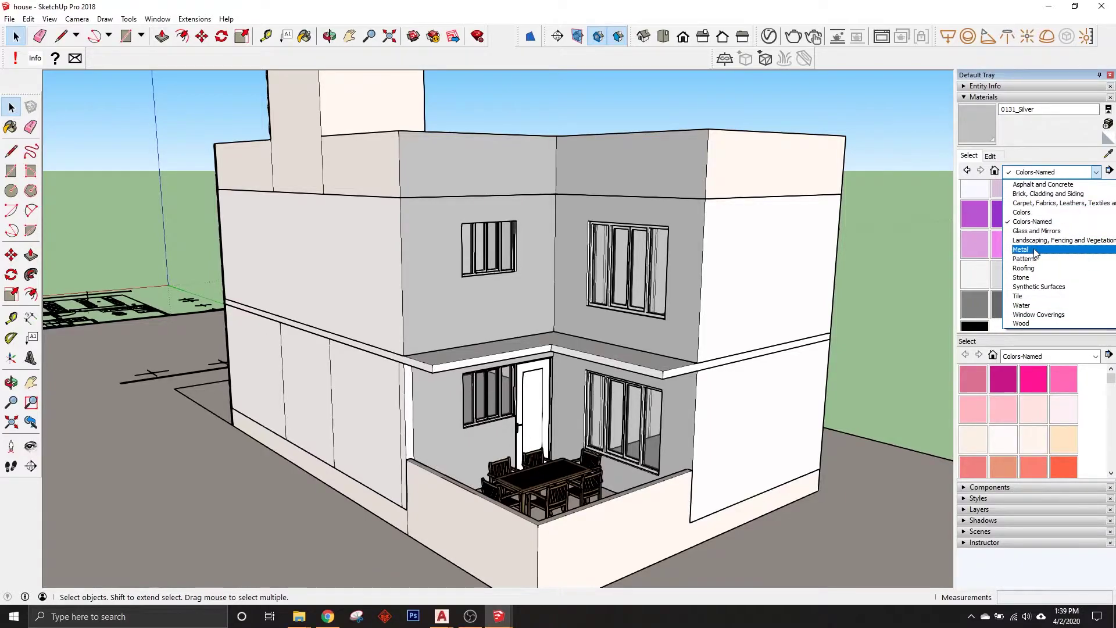
Step: Paint the sliding window's mullions with the dark Metal Seamed material
scroll(695, 344, up, 2)
scroll(732, 369, up, 3)
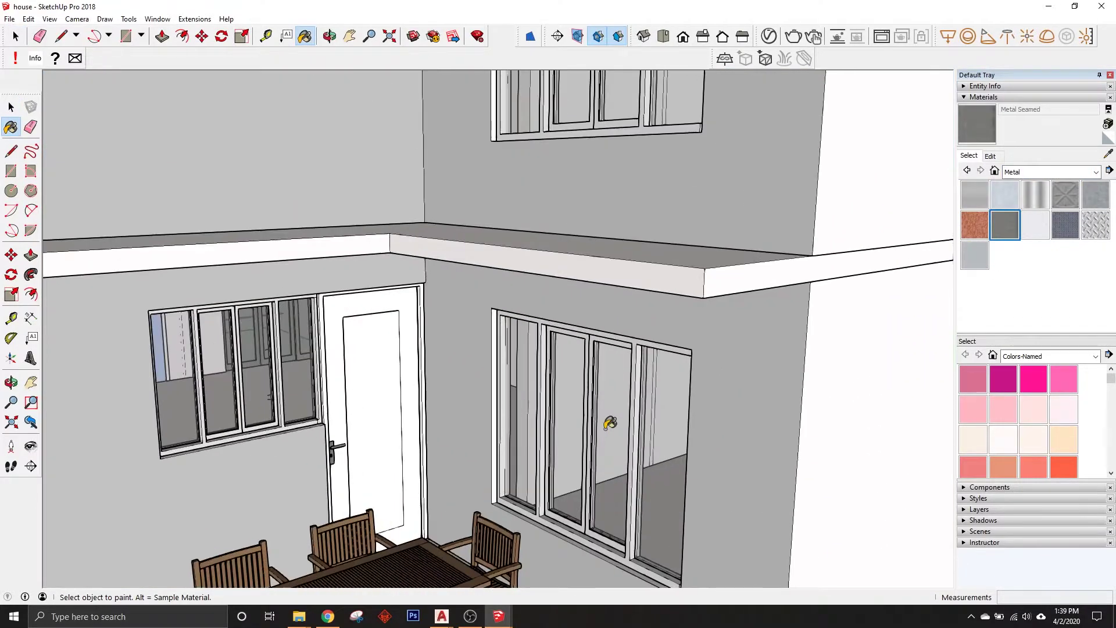
scroll(608, 421, up, 2)
right_click(656, 395)
click(679, 226)
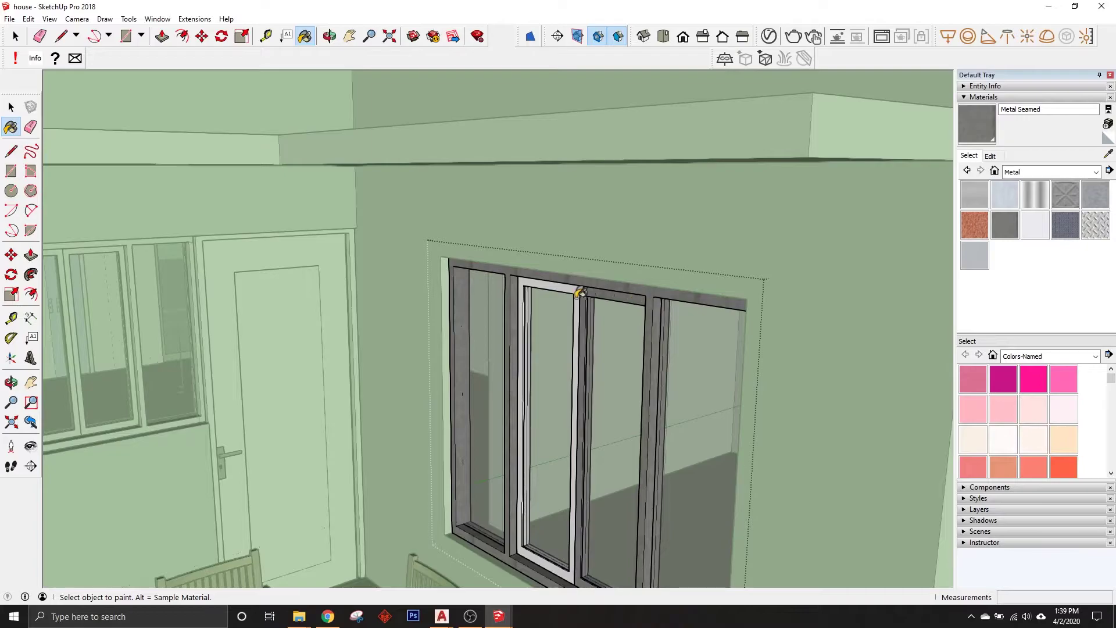
click(587, 294)
scroll(587, 294, down, 4)
scroll(689, 405, down, 3)
key(space)
Step: Open the group of the other patio-facing window for editing
scroll(689, 406, down, 3)
scroll(710, 232, up, 4)
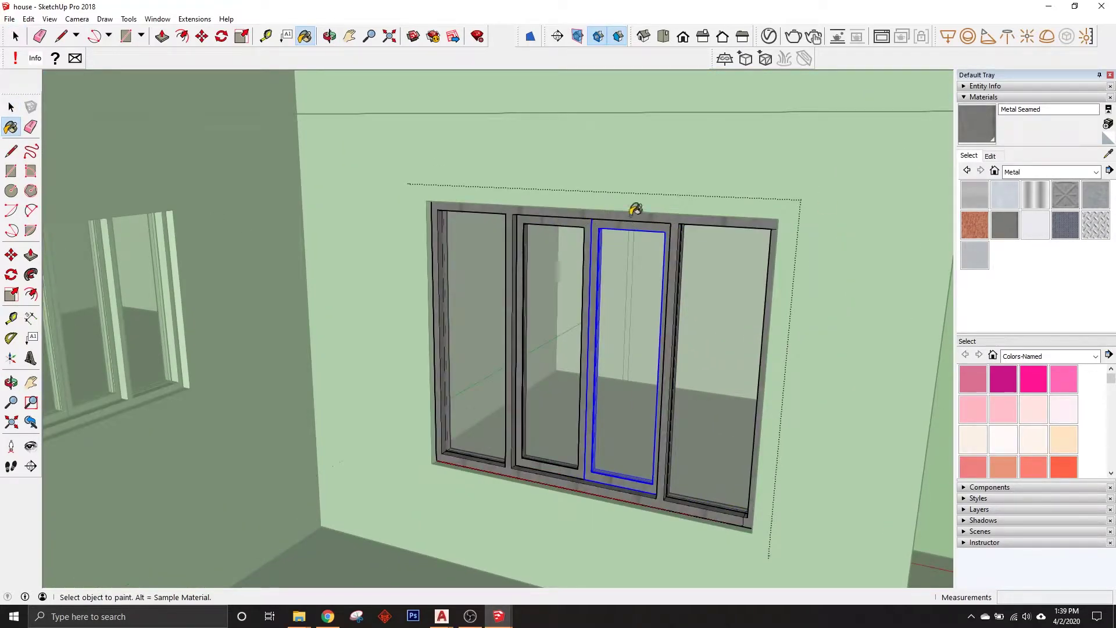
scroll(636, 208, down, 5)
middle_drag(636, 209, 407, 291)
key(space)
click(314, 244)
double_click(314, 244)
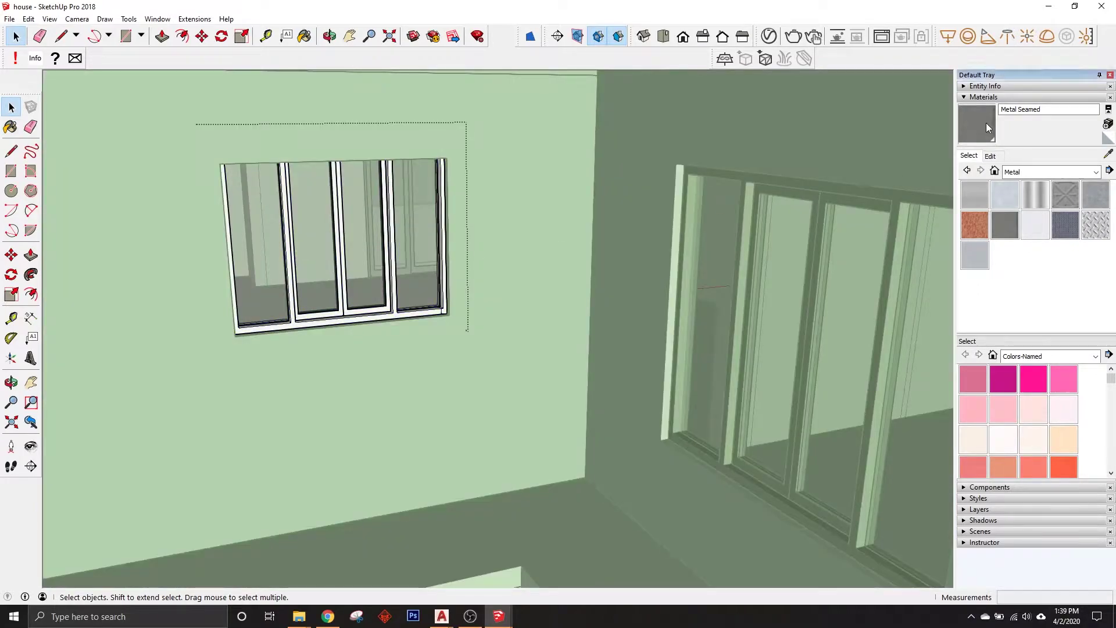
Step: Paint the window beside the door with Metal Seamed
scroll(370, 305, down, 5)
scroll(429, 417, up, 5)
key(space)
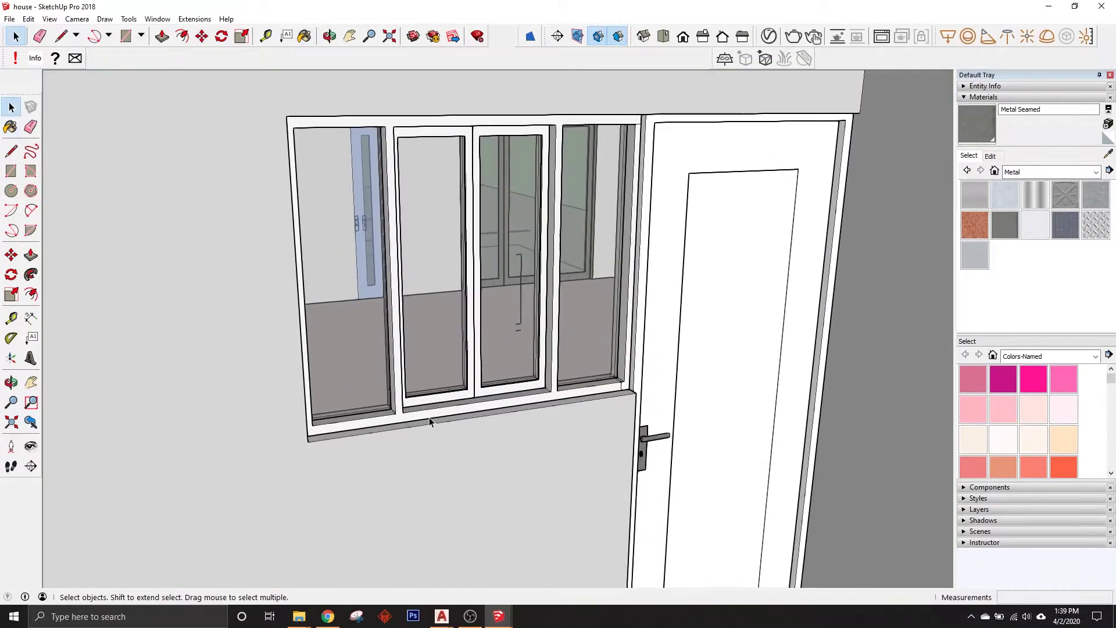
double_click(552, 327)
key(b)
key(space)
scroll(541, 419, down, 5)
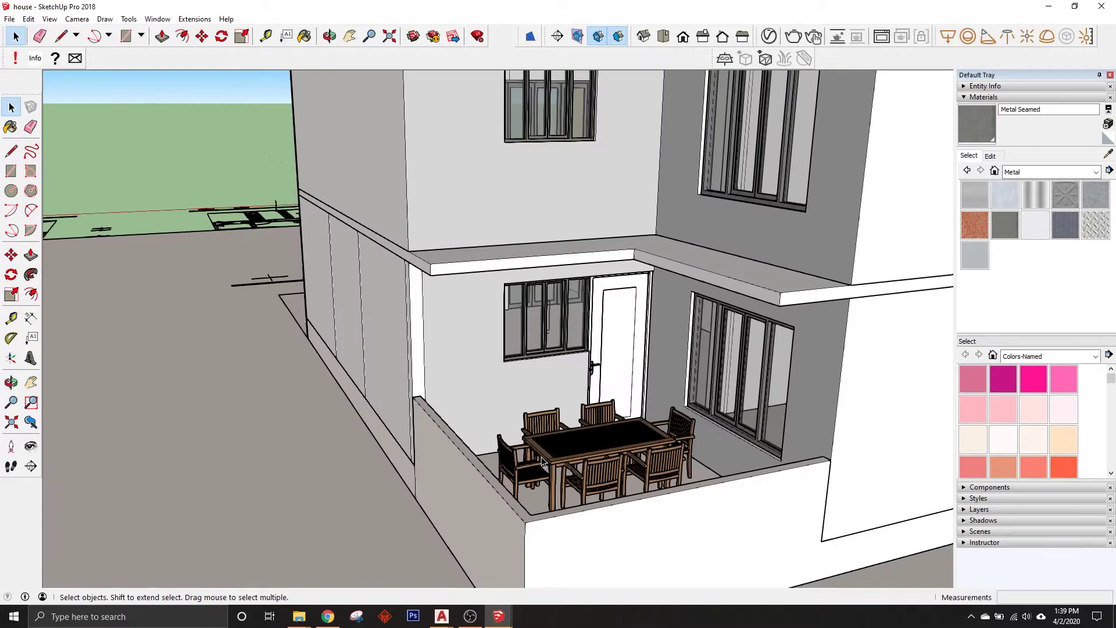
scroll(540, 444, down, 3)
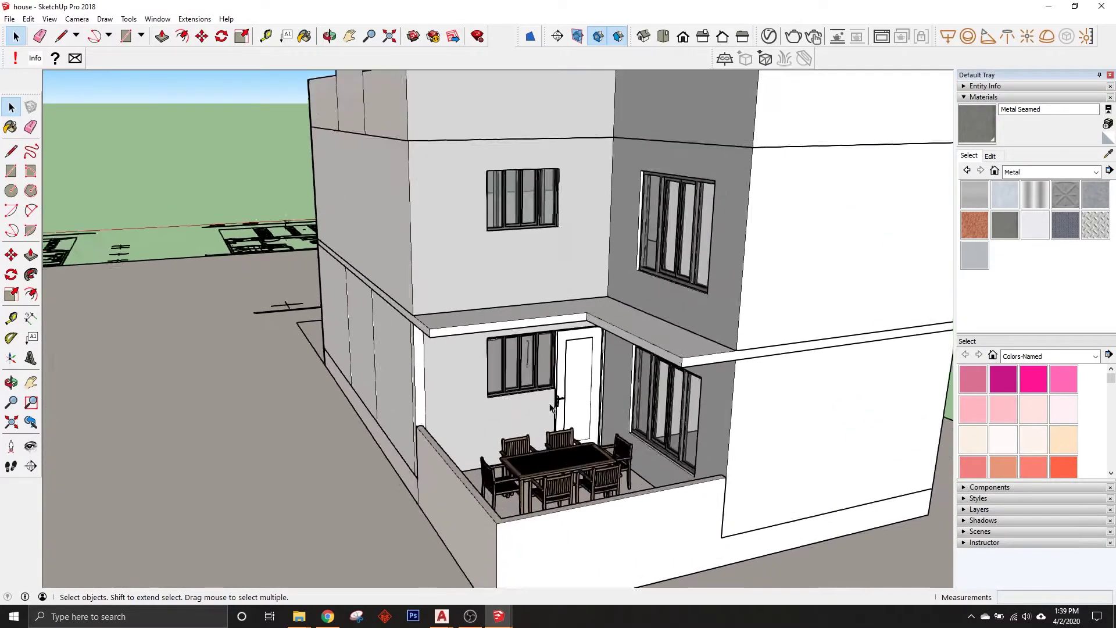
Step: Erase the edge splitting the side wall and paint the merged face 0131_Silver
middle_drag(541, 444, 608, 361)
scroll(609, 362, up, 3)
double_click(477, 396)
click(410, 405)
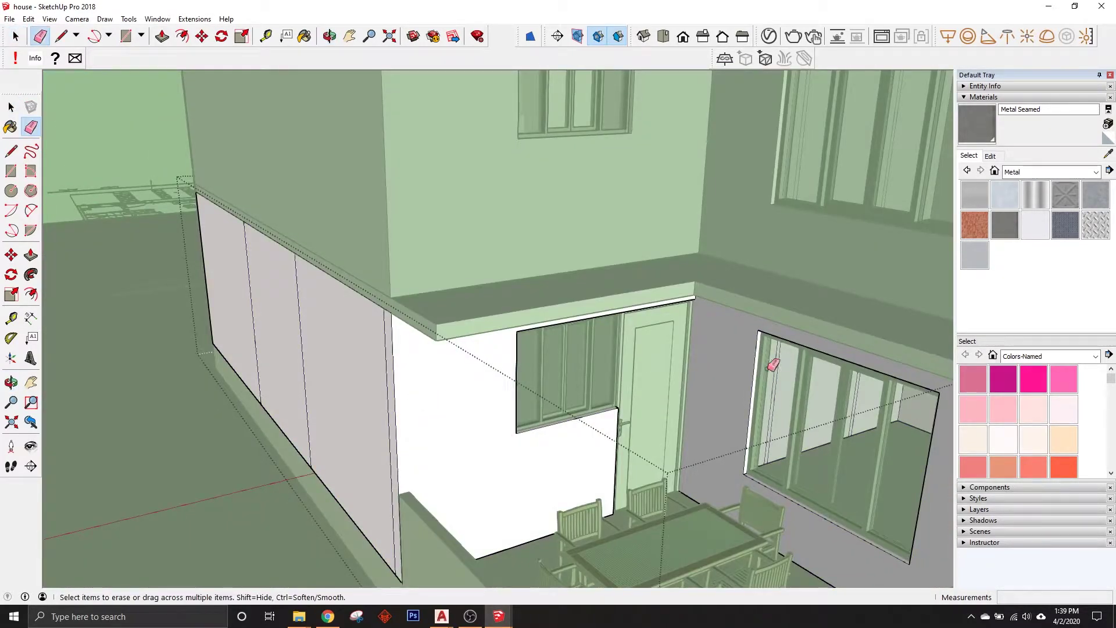
alt+click(720, 368)
click(491, 386)
scroll(521, 419, down, 3)
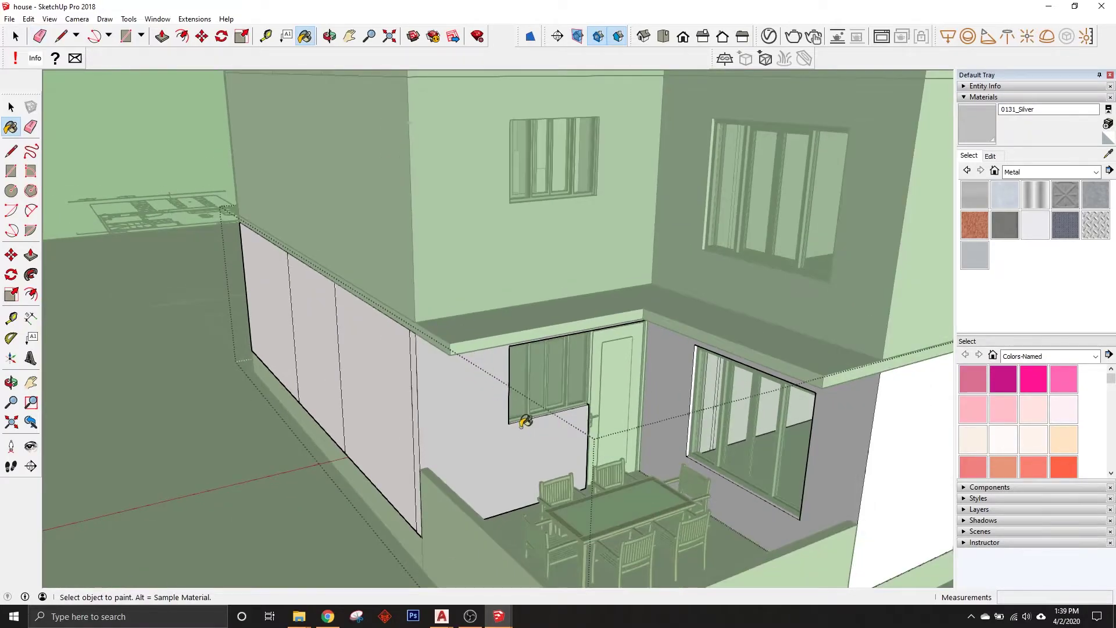
key(space)
Step: Orbit from a top view of the patio to a high front view
scroll(483, 367, down, 5)
mouse_move(483, 368)
middle_down()
mouse_move(786, 375)
mouse_move(620, 420)
middle_up()
scroll(786, 375, up, 5)
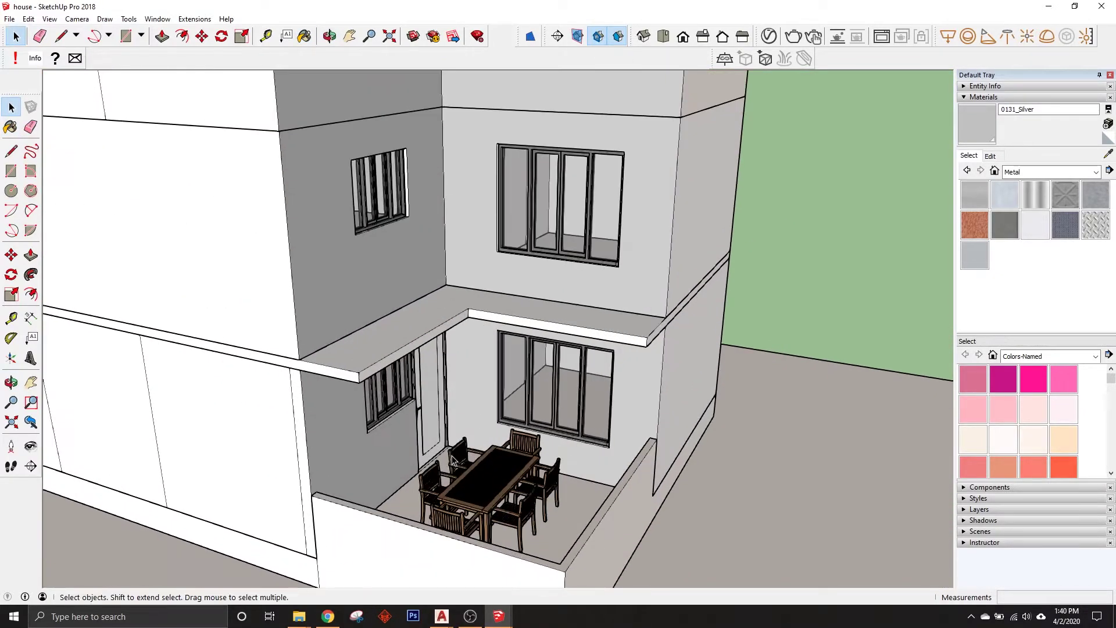
scroll(620, 420, down, 5)
mouse_move(369, 370)
middle_down()
mouse_move(492, 334)
mouse_move(443, 423)
mouse_move(350, 308)
mouse_move(435, 391)
mouse_move(533, 426)
mouse_move(553, 411)
mouse_move(386, 486)
mouse_move(615, 443)
mouse_move(349, 491)
mouse_move(520, 318)
middle_up()
Step: Window-select the road outline in front of the house and turn it into a solid face
scroll(492, 333, up, 5)
scroll(444, 424, up, 2)
scroll(351, 307, up, 5)
scroll(351, 308, down, 10)
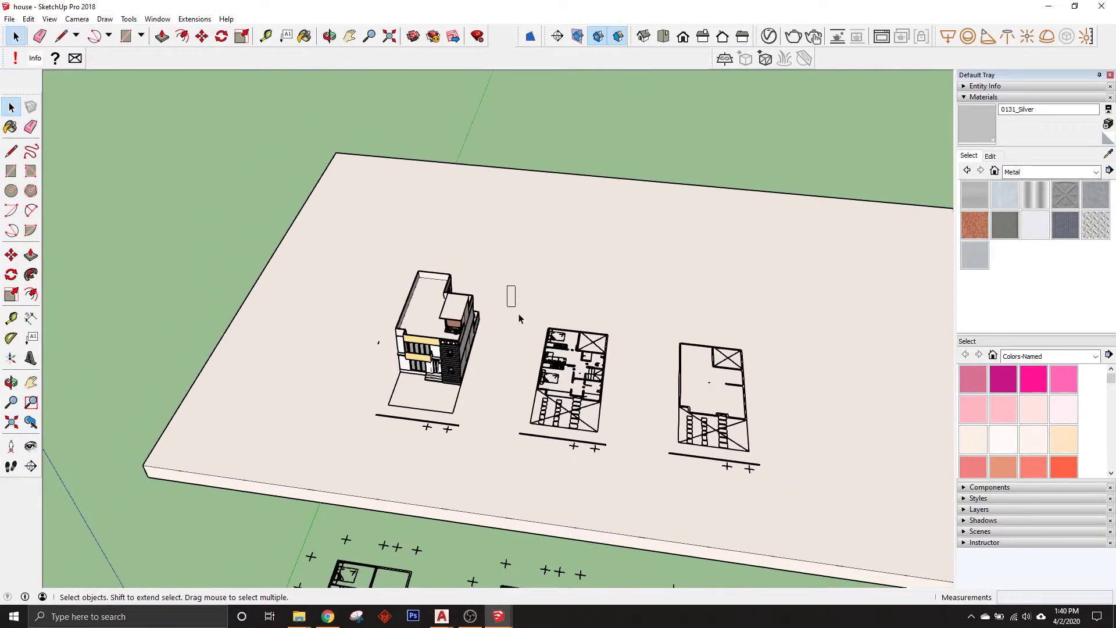
scroll(396, 407, up, 5)
drag(502, 458, 783, 560)
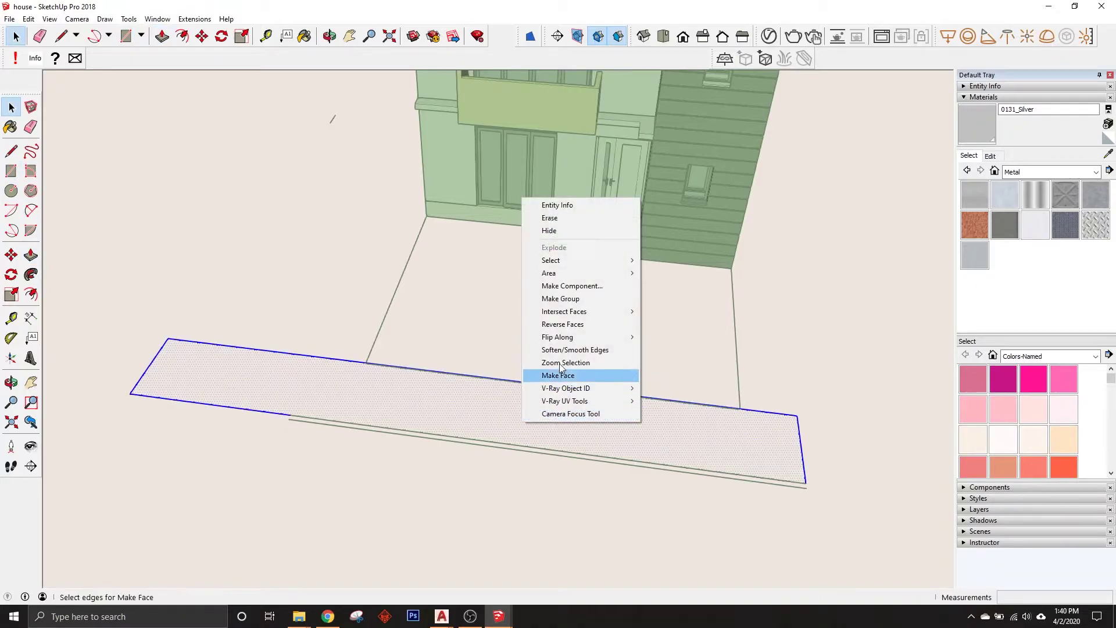
click(573, 299)
key(p)
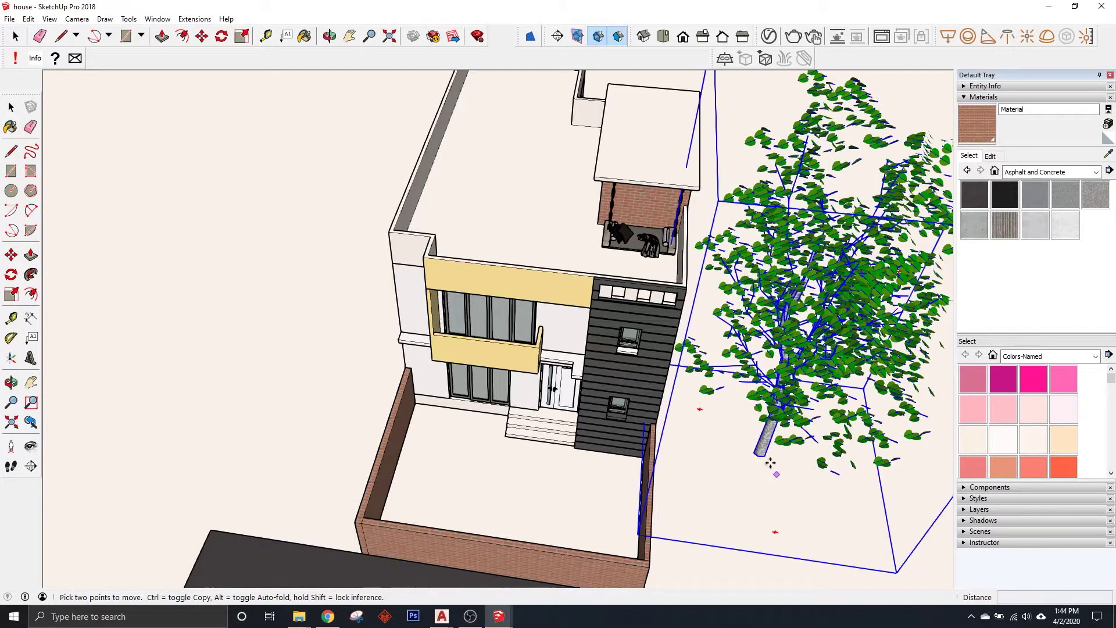
Step: Move the tree beside the house into the front yard corner
middle_drag(504, 486, 756, 377)
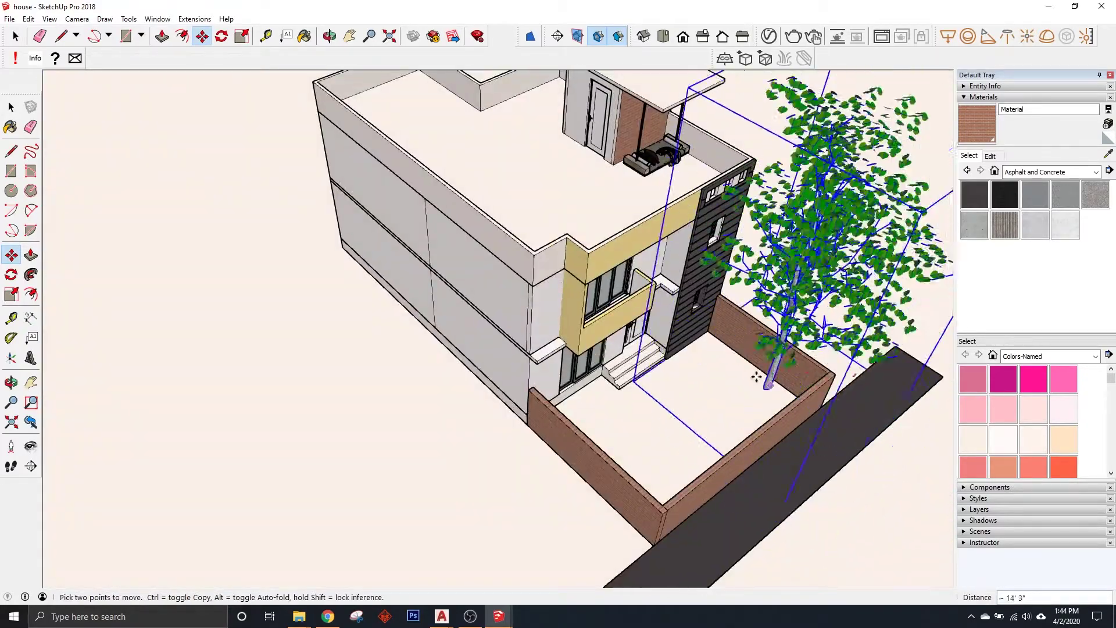
click(753, 378)
middle_drag(753, 378, 614, 465)
key(space)
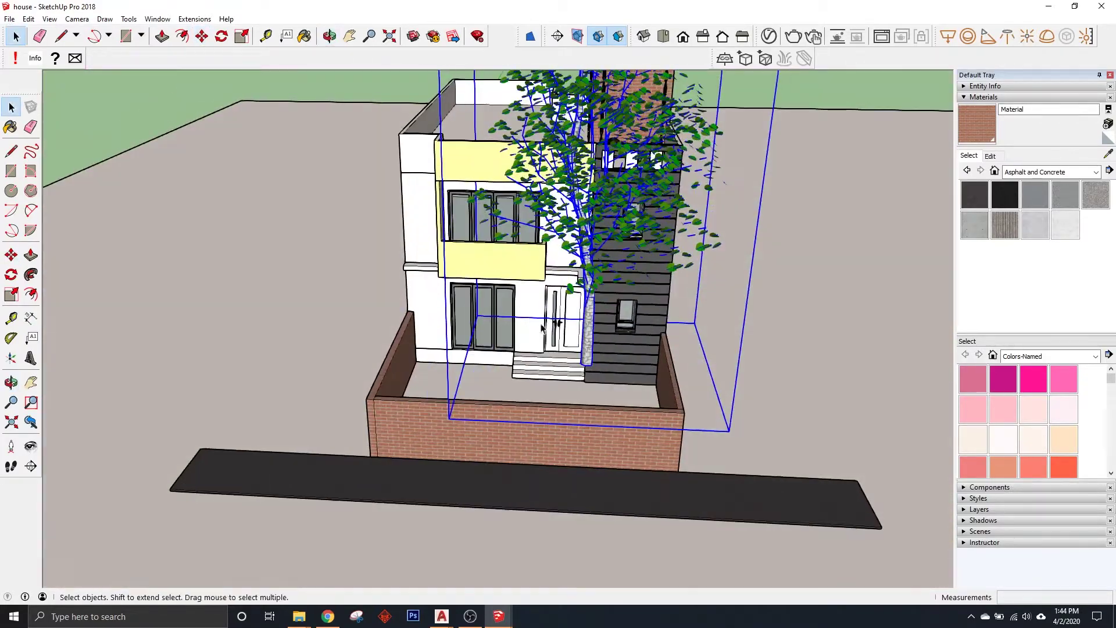
scroll(614, 465, up, 4)
key(m)
mouse_move(654, 519)
middle_down()
mouse_move(793, 517)
mouse_move(734, 422)
middle_up()
click(734, 423)
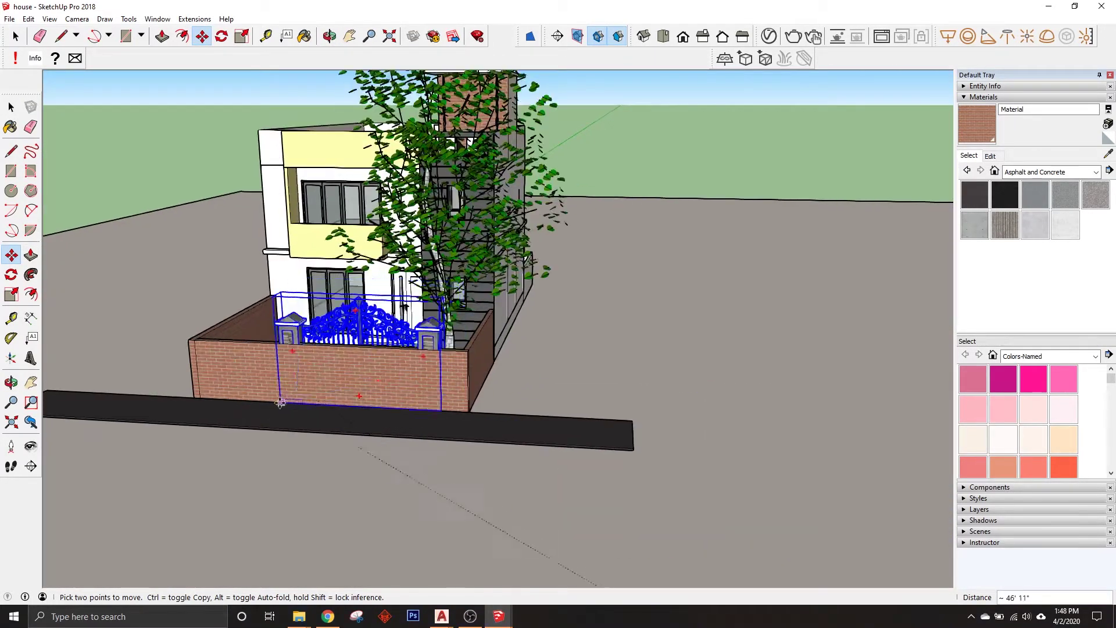
scroll(243, 399, up, 5)
Step: Set the ornate gate with its pillars into the front brick wall
middle_drag(231, 398, 367, 428)
scroll(367, 428, up, 5)
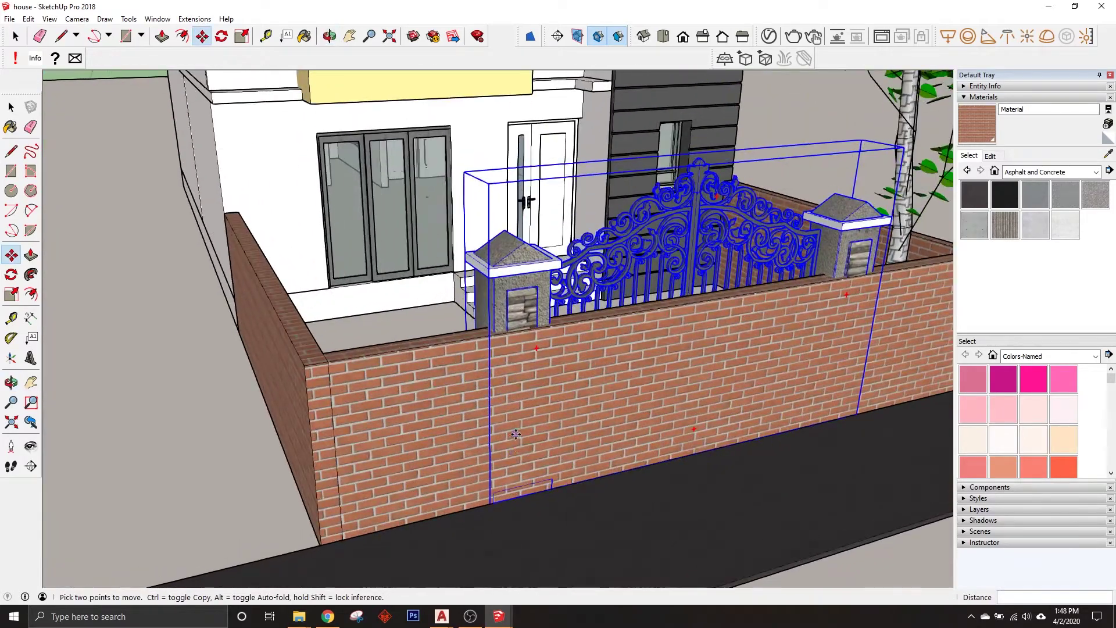
key(space)
click(629, 322)
scroll(629, 323, down, 3)
Step: Select the connected brick boundary walls, leaving out the stray ground edge
triple_click(213, 414)
mouse_move(267, 422)
middle_down()
mouse_move(436, 430)
mouse_move(646, 476)
middle_up()
scroll(436, 430, down, 5)
click(600, 420)
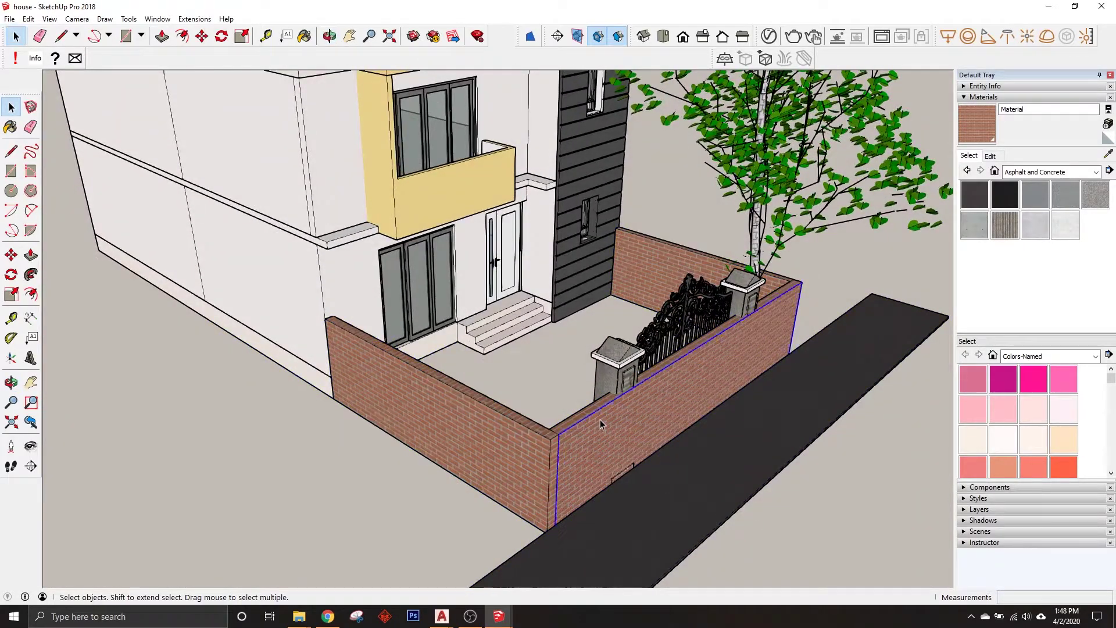
triple_click(536, 437)
shift+click(319, 392)
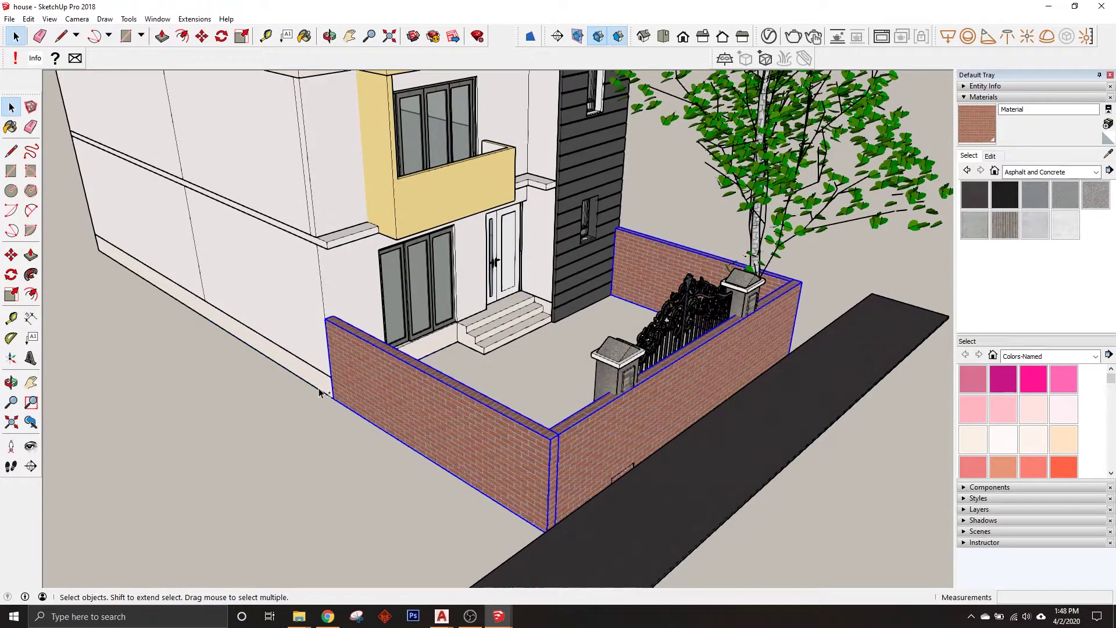
Step: Make the selected brick walls one group and open it for editing
right_click(650, 301)
click(695, 391)
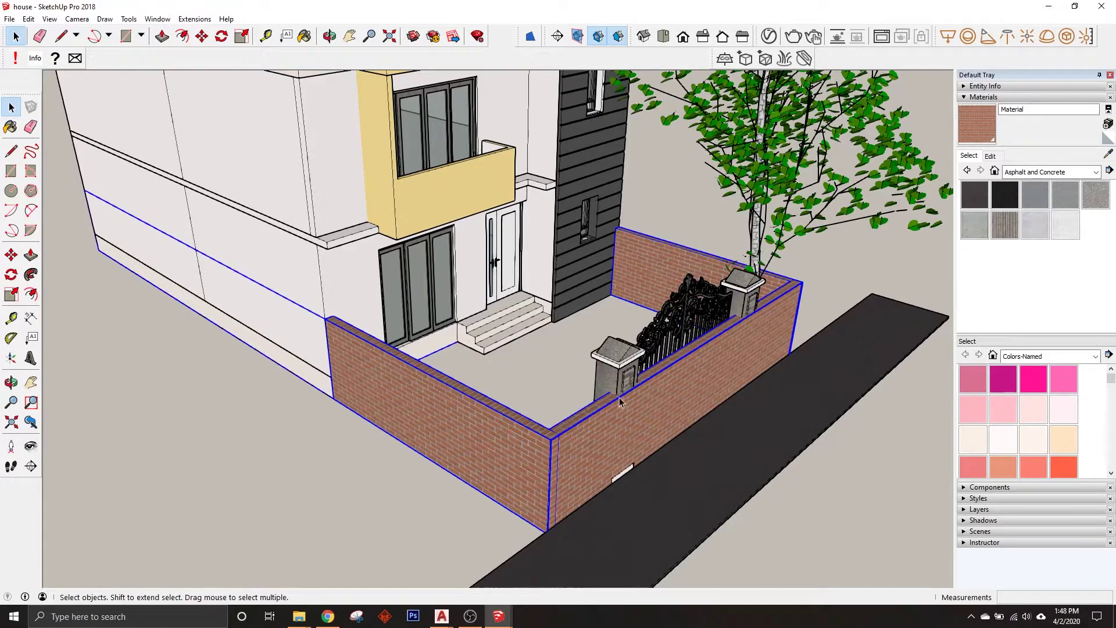
double_click(448, 404)
scroll(465, 407, up, 5)
key(l)
click(605, 379)
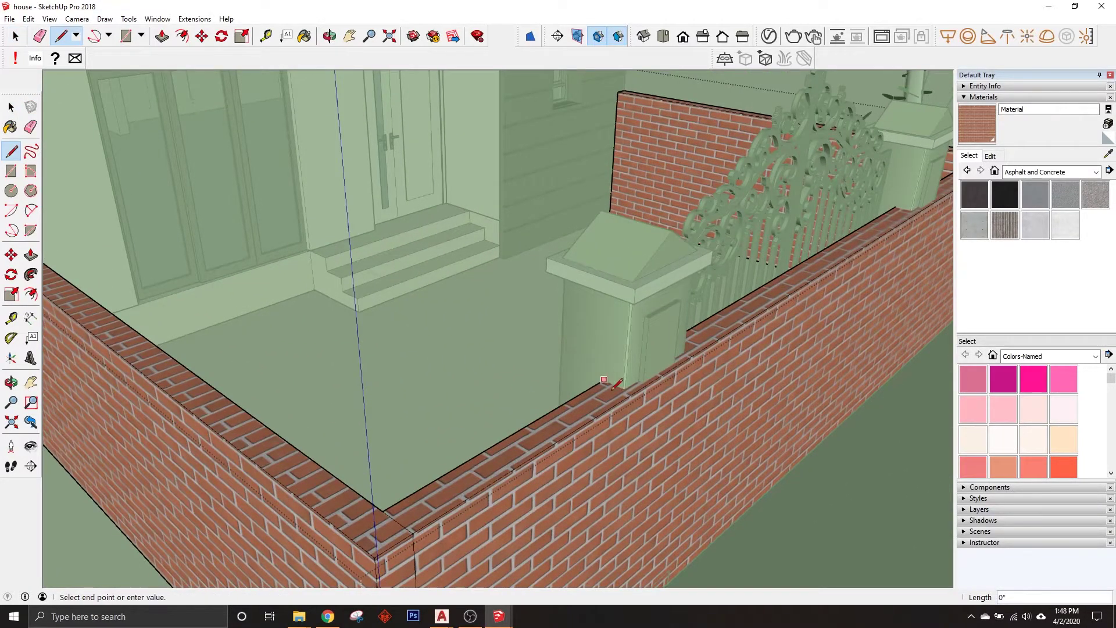
Step: Orbit around the wall group to view the gate from low in front, then the rooftop
mouse_move(640, 386)
middle_down()
mouse_move(536, 420)
mouse_move(780, 260)
mouse_move(514, 403)
middle_up()
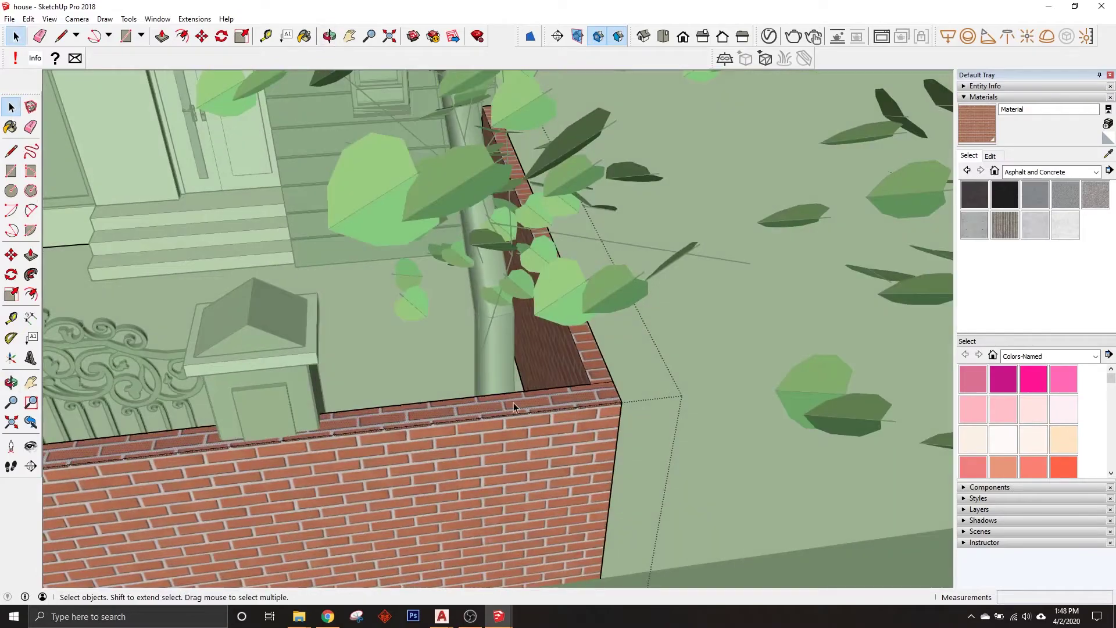
scroll(294, 383, up, 3)
key(p)
scroll(274, 422, down, 3)
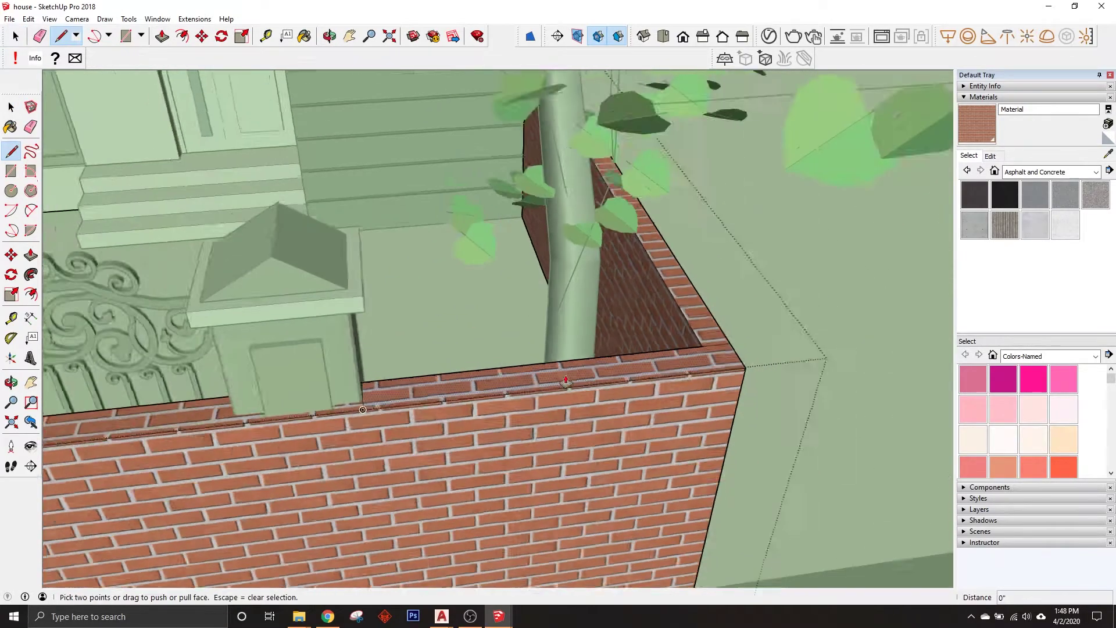
middle_drag(273, 423, 598, 324)
scroll(544, 327, up, 3)
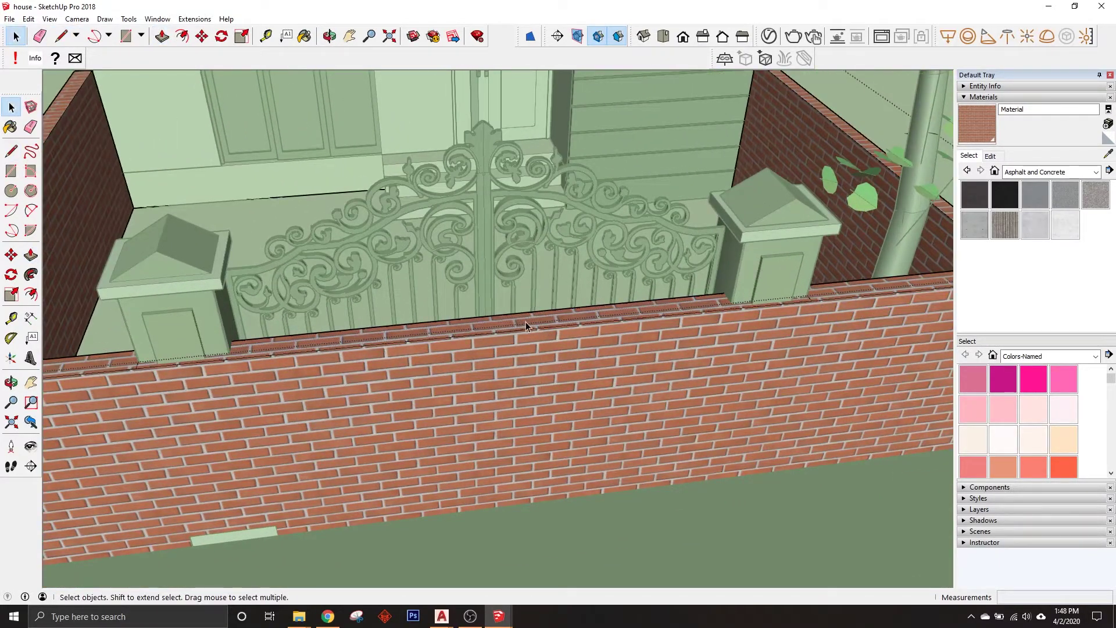
scroll(526, 322, down, 3)
scroll(525, 322, down, 5)
mouse_move(525, 322)
middle_down()
mouse_move(548, 344)
mouse_move(574, 504)
mouse_move(582, 407)
mouse_move(645, 279)
mouse_move(385, 167)
middle_up()
scroll(574, 504, down, 3)
scroll(582, 407, up, 2)
middle_drag(527, 231, 581, 244)
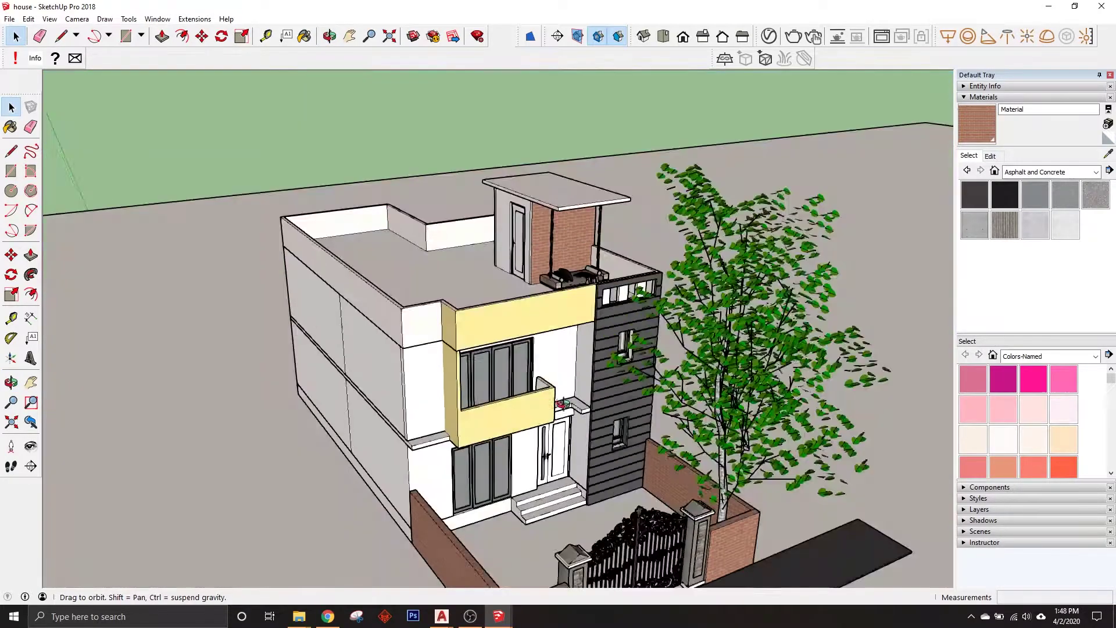
Step: Orbit down to a low roof view and select the rooftop swing
scroll(582, 244, up, 3)
scroll(658, 222, up, 3)
mouse_move(658, 222)
middle_down()
mouse_move(587, 214)
mouse_move(244, 349)
middle_up()
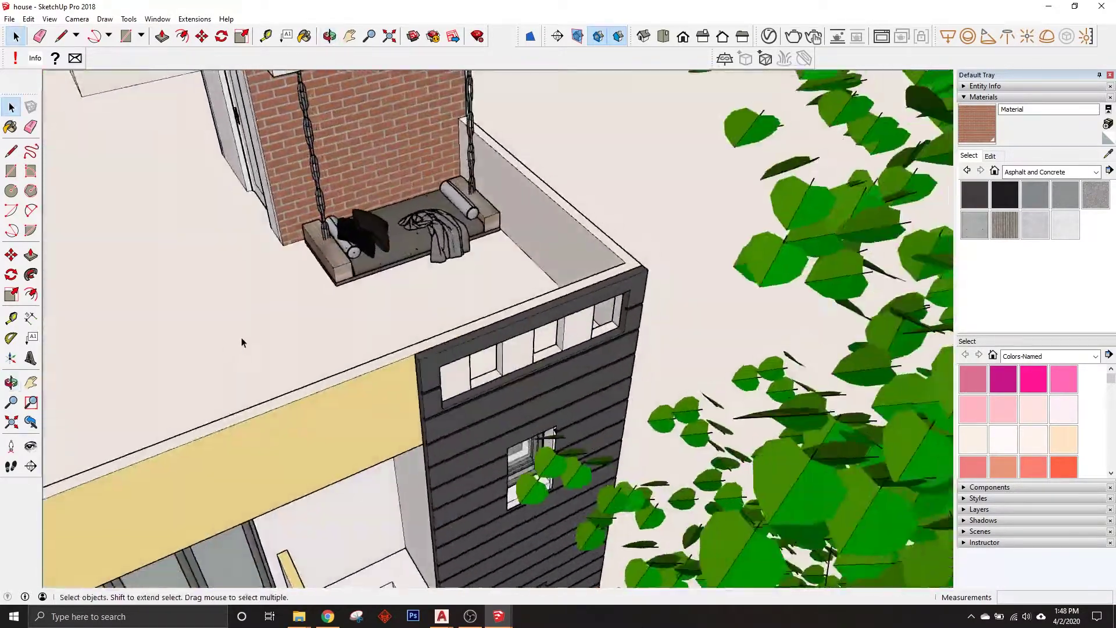
scroll(398, 246, up, 3)
scroll(465, 366, up, 2)
click(465, 366)
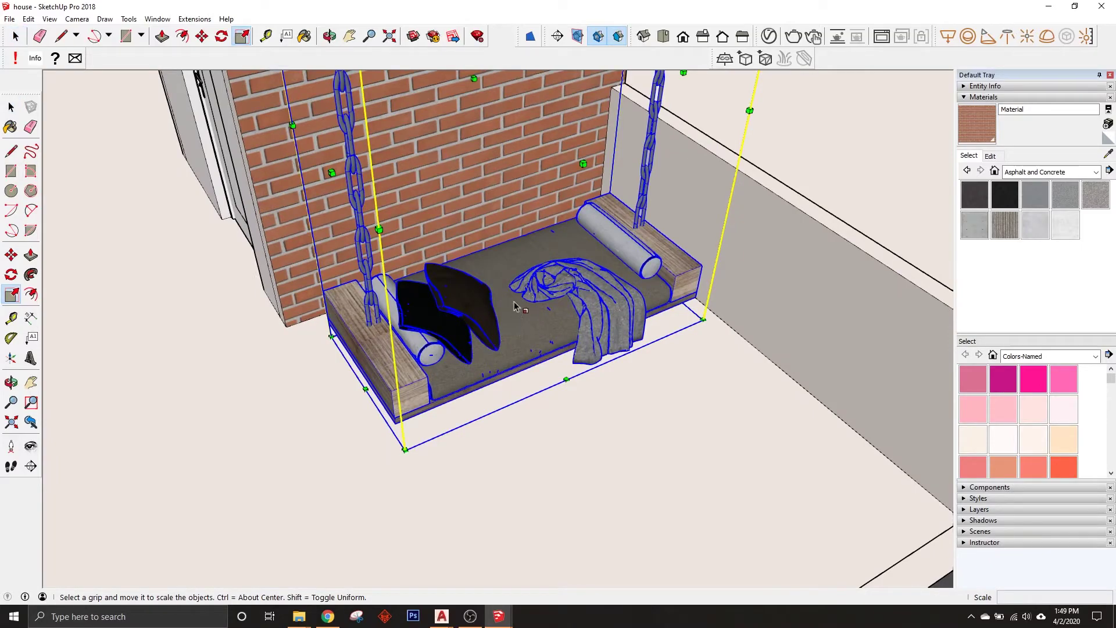
Step: Orbit to a lower frontal view and browse the Colors material collection
scroll(521, 325, down, 3)
middle_drag(488, 309, 520, 239)
scroll(521, 239, down, 2)
mouse_move(496, 333)
middle_down()
mouse_move(637, 291)
mouse_move(542, 252)
middle_up()
scroll(542, 251, down, 3)
scroll(542, 252, down, 1)
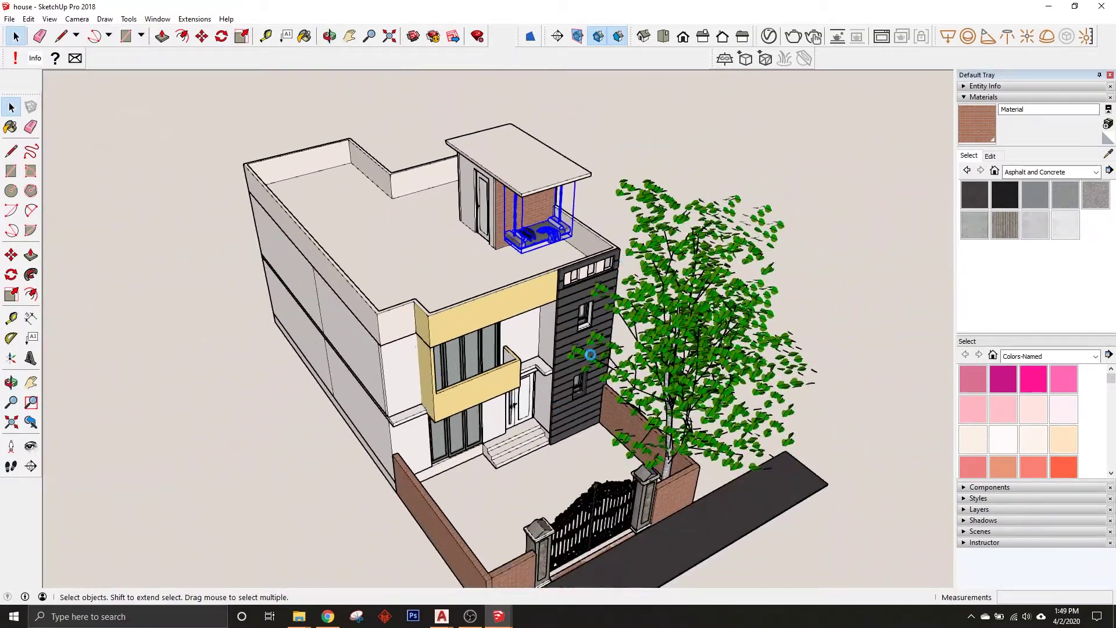
middle_drag(571, 351, 558, 326)
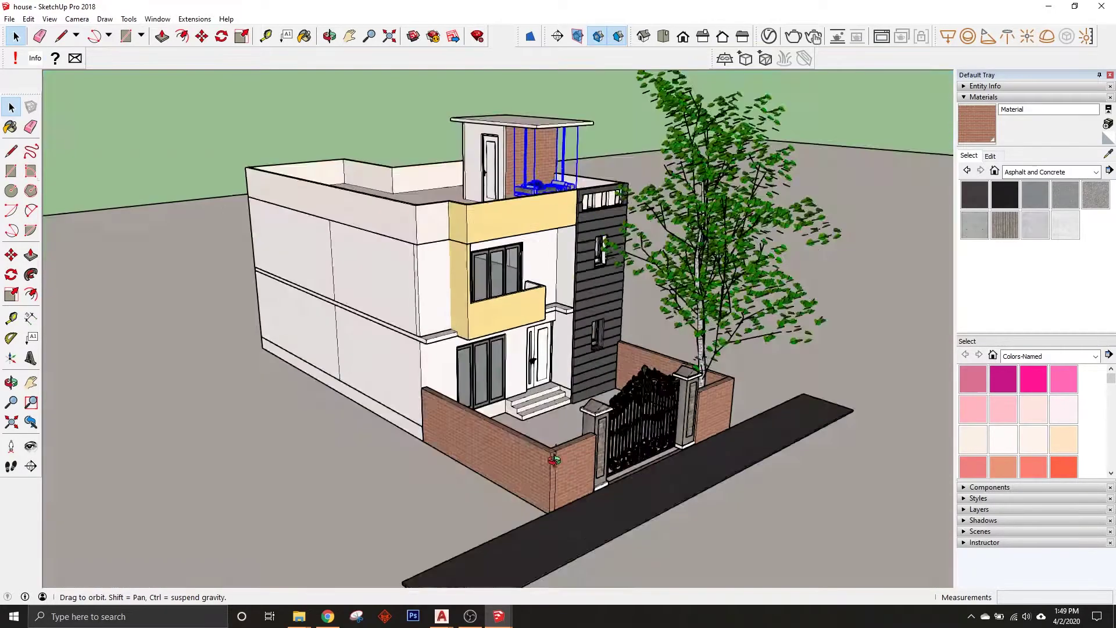
scroll(558, 349, up, 2)
scroll(558, 349, up, 1)
click(1050, 214)
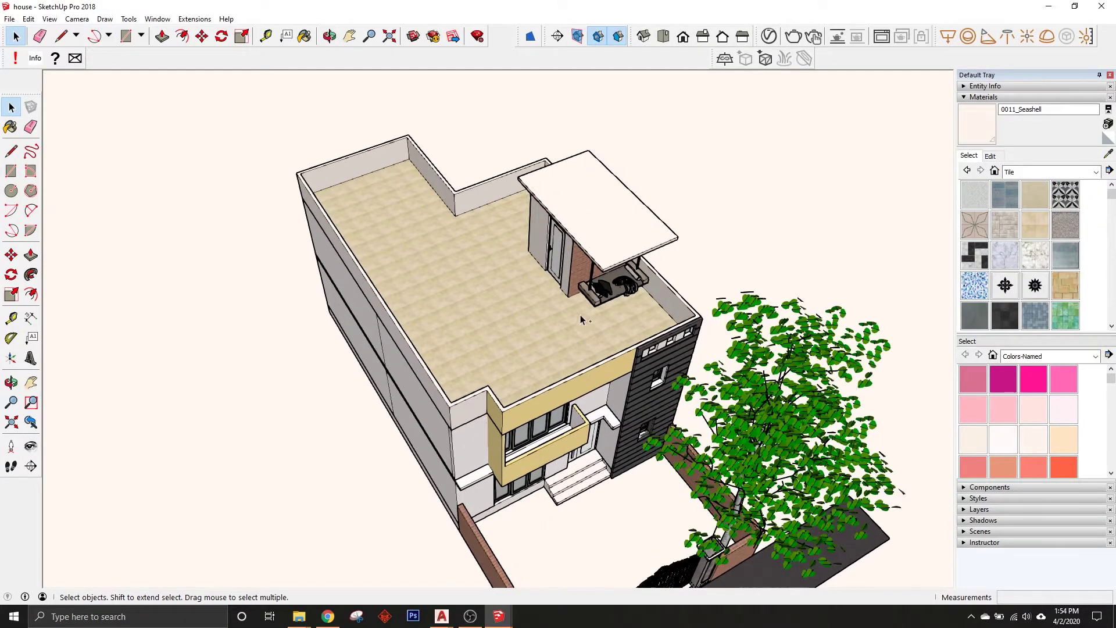
Step: Place a copy of the potted palm beside the ground-floor front doors
scroll(654, 296, up, 5)
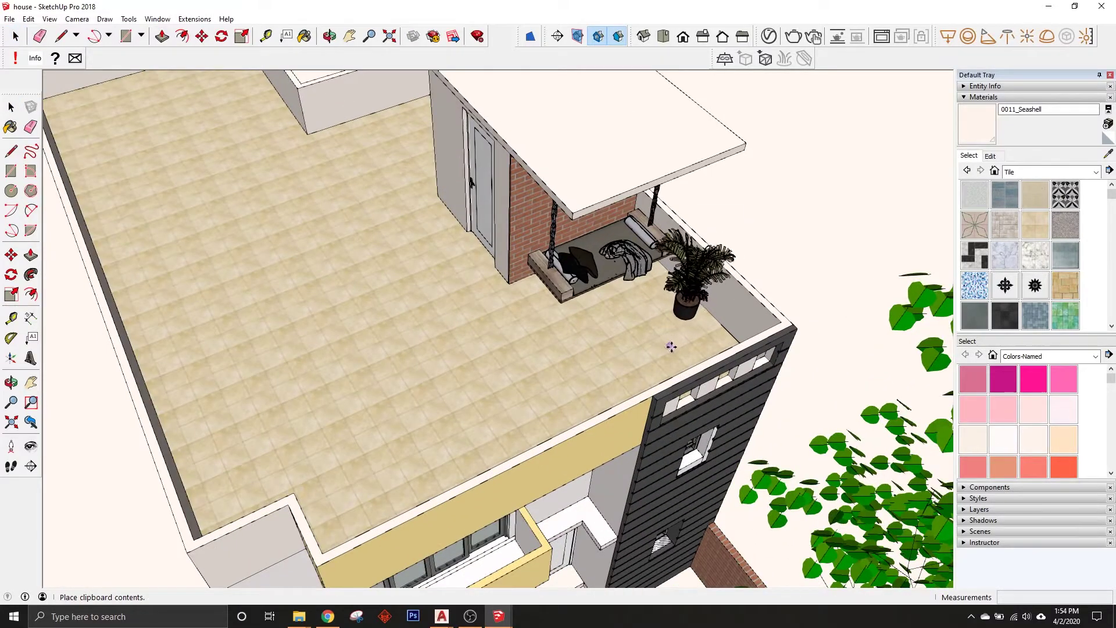
scroll(680, 324, up, 2)
scroll(511, 361, down, 5)
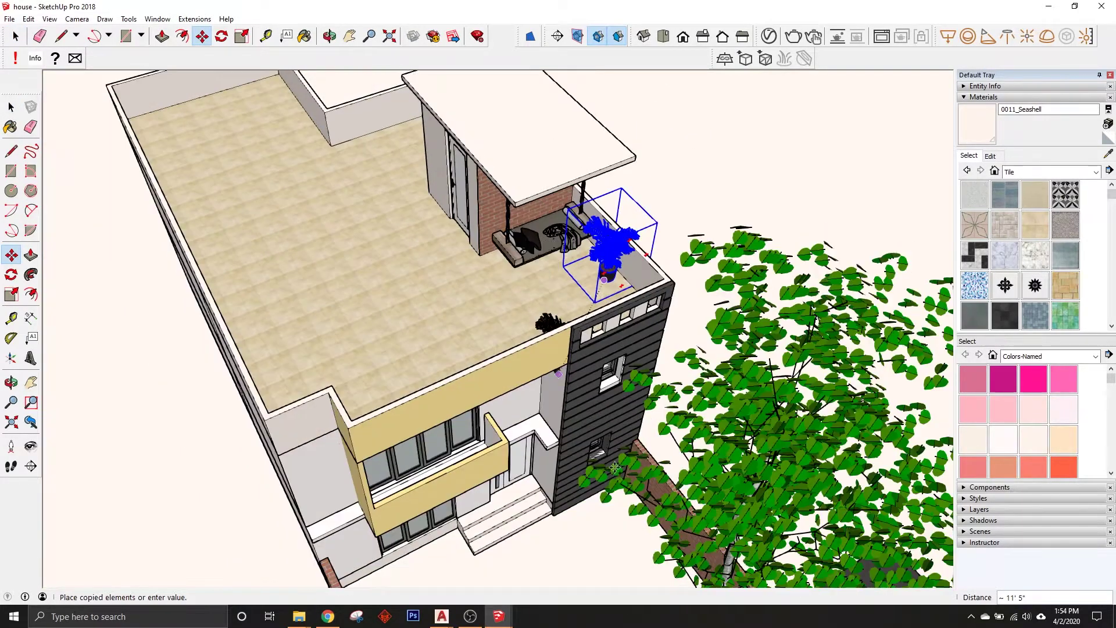
scroll(553, 424, up, 2)
scroll(424, 374, up, 2)
scroll(451, 401, up, 2)
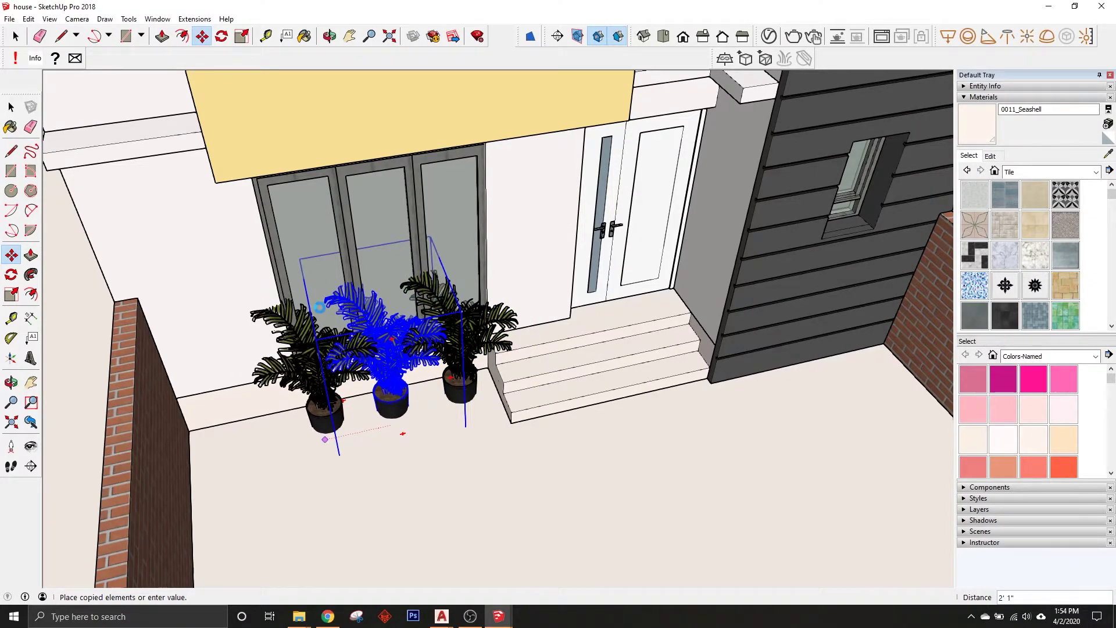
click(391, 339)
key(space)
Step: Move the rooftop potted palm to the other side of the swing
scroll(391, 339, down, 3)
scroll(407, 291, down, 3)
middle_drag(454, 204, 458, 198)
scroll(577, 404, down, 3)
middle_drag(578, 403, 582, 291)
scroll(581, 290, up, 3)
scroll(681, 237, up, 3)
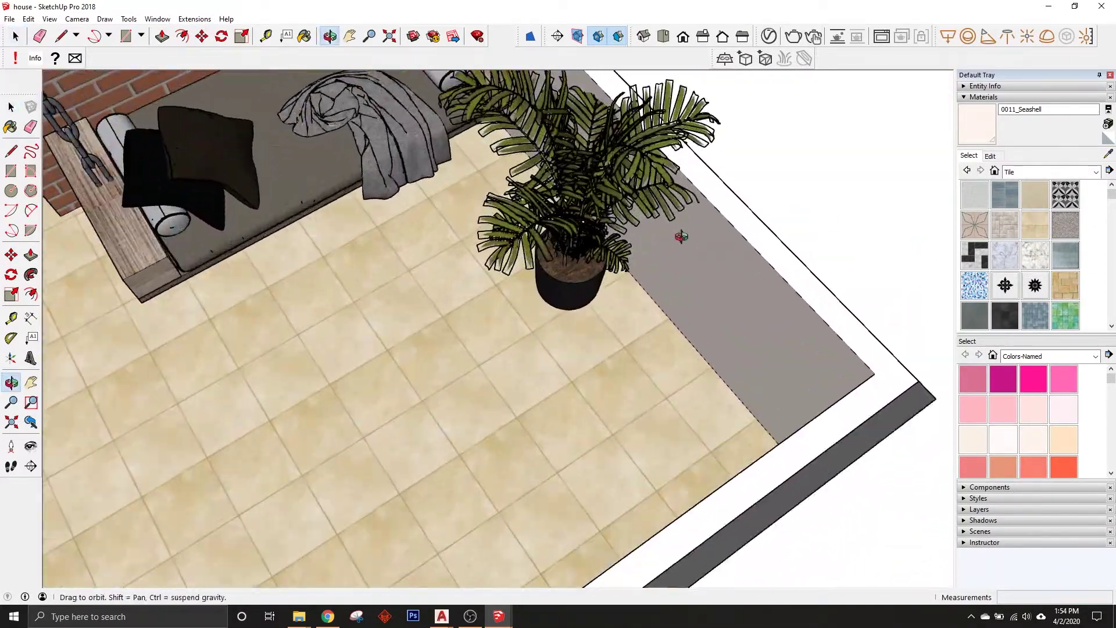
scroll(681, 237, down, 3)
drag(681, 291, 682, 436)
scroll(681, 465, up, 1)
key(space)
click(677, 517)
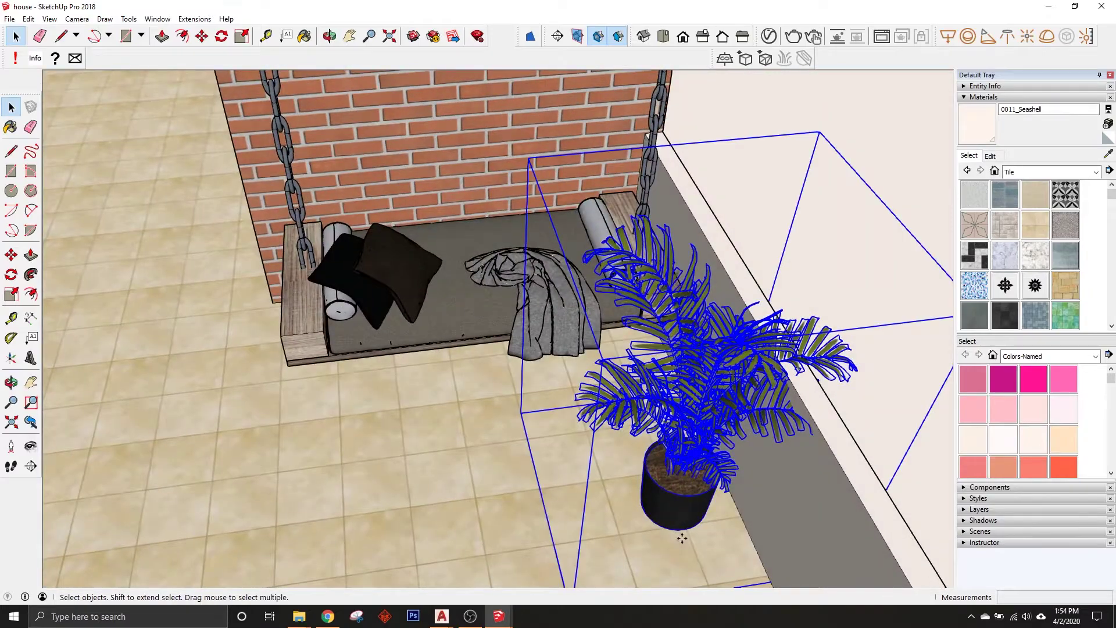
key(m)
click(685, 542)
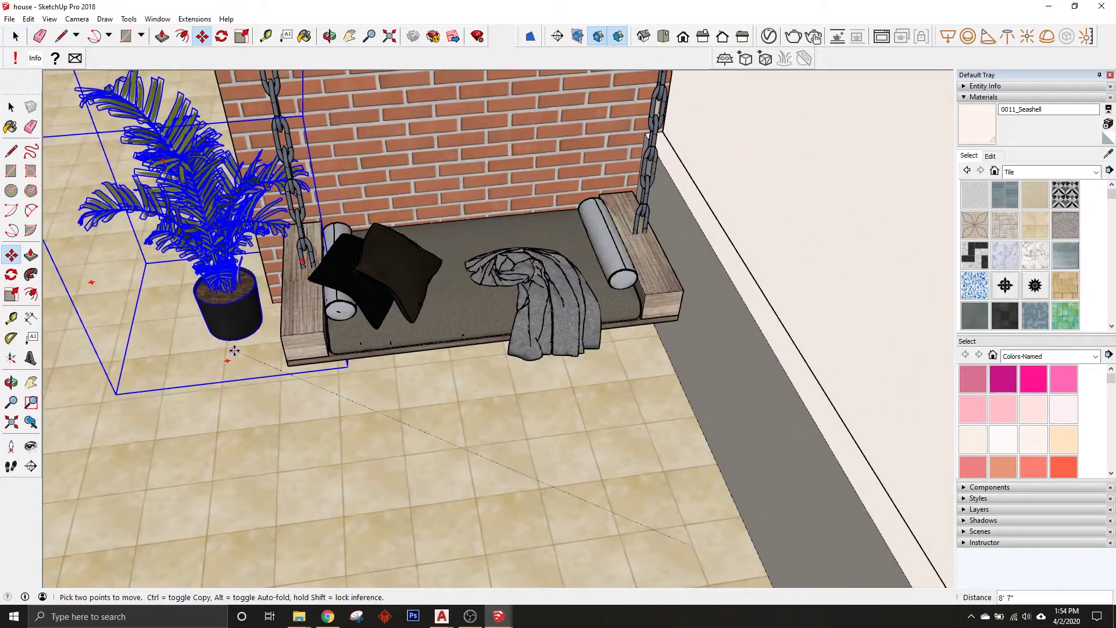
click(235, 350)
key(space)
Step: Orbit to a lower view facing the brick wall behind the swing
middle_drag(653, 457, 905, 363)
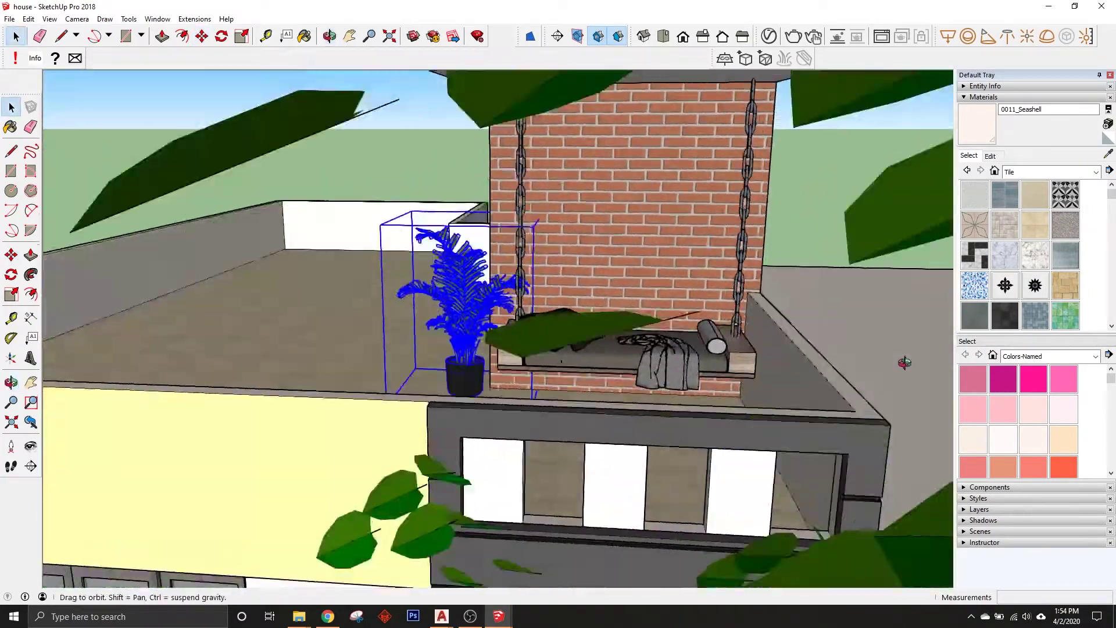
scroll(904, 362, down, 3)
middle_drag(905, 362, 675, 279)
scroll(555, 313, up, 3)
middle_drag(554, 312, 463, 259)
scroll(454, 262, up, 3)
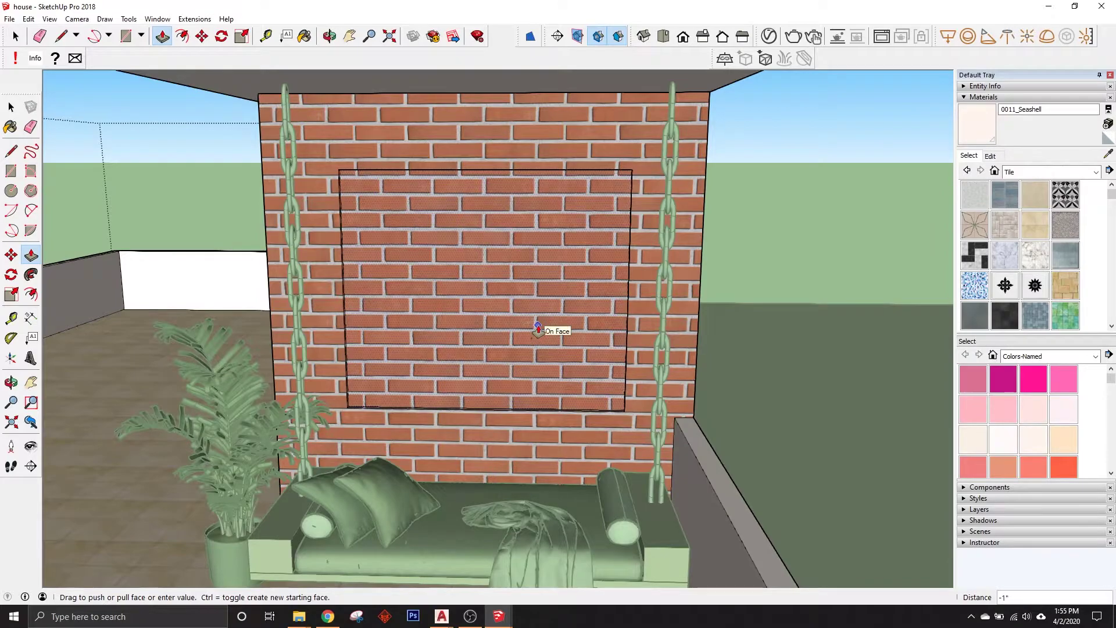
Step: Push the rectangular wall panel back into the wall to form a niche
double_click(537, 328)
middle_drag(481, 332, 427, 356)
scroll(426, 349, up, 3)
key(r)
mouse_move(335, 165)
middle_down()
mouse_move(319, 90)
mouse_move(341, 214)
mouse_move(332, 120)
middle_up()
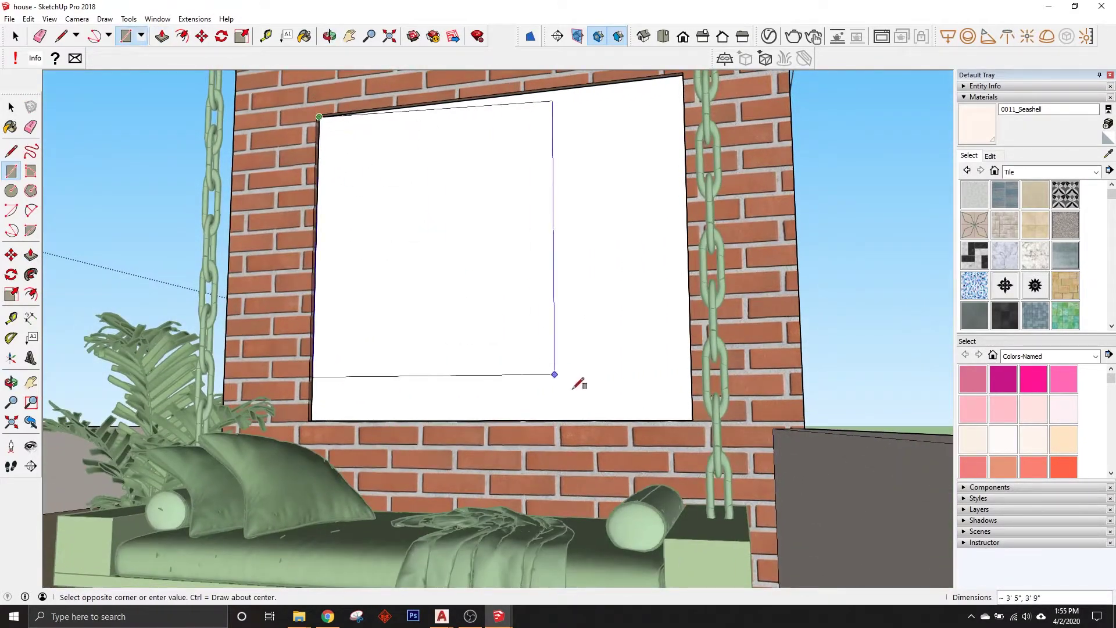
middle_drag(579, 384, 732, 446)
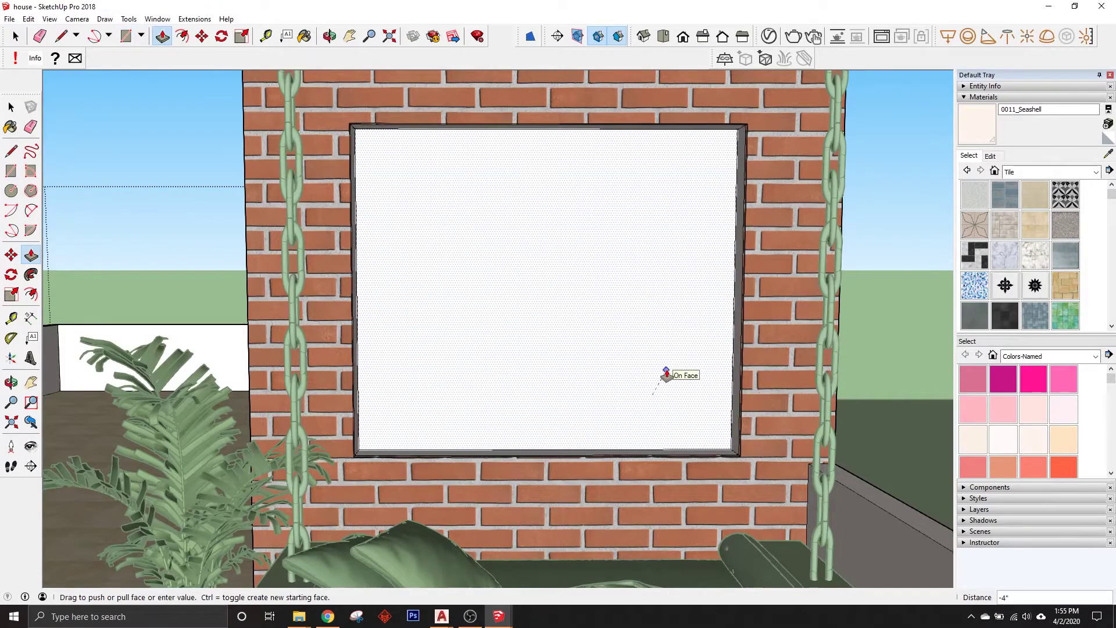
middle_drag(668, 375, 564, 387)
click(424, 412)
Step: Paint the recessed niche face with brick and inspect it from another angle
key(b)
click(374, 411)
mouse_move(374, 412)
middle_down()
mouse_move(508, 341)
mouse_move(722, 294)
middle_up()
middle_drag(711, 138, 692, 459)
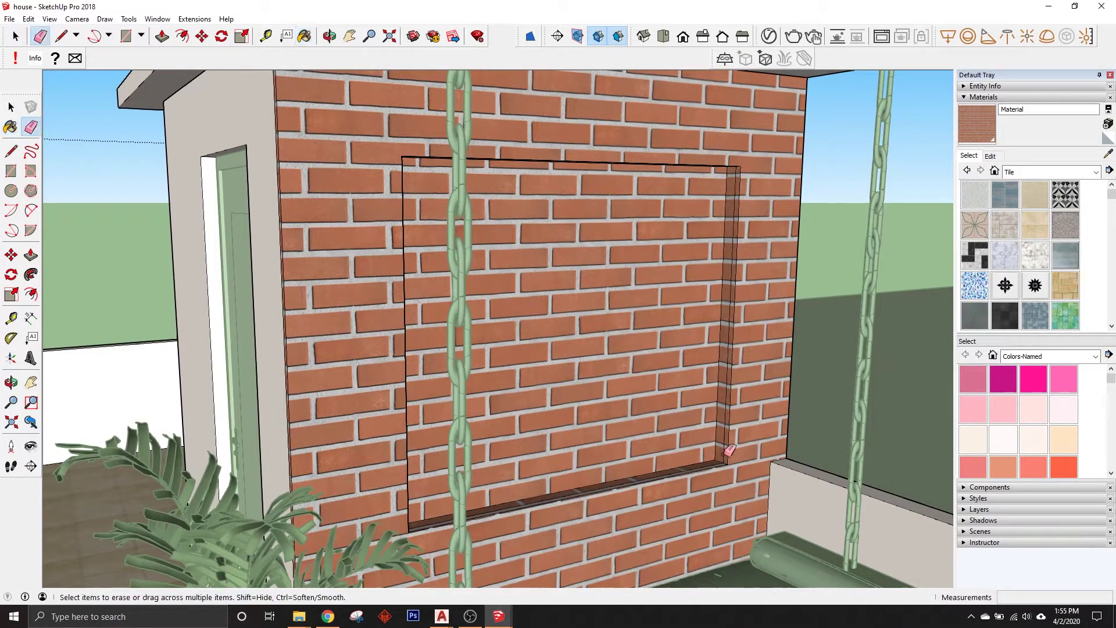
key(space)
scroll(634, 399, down, 5)
scroll(634, 400, down, 3)
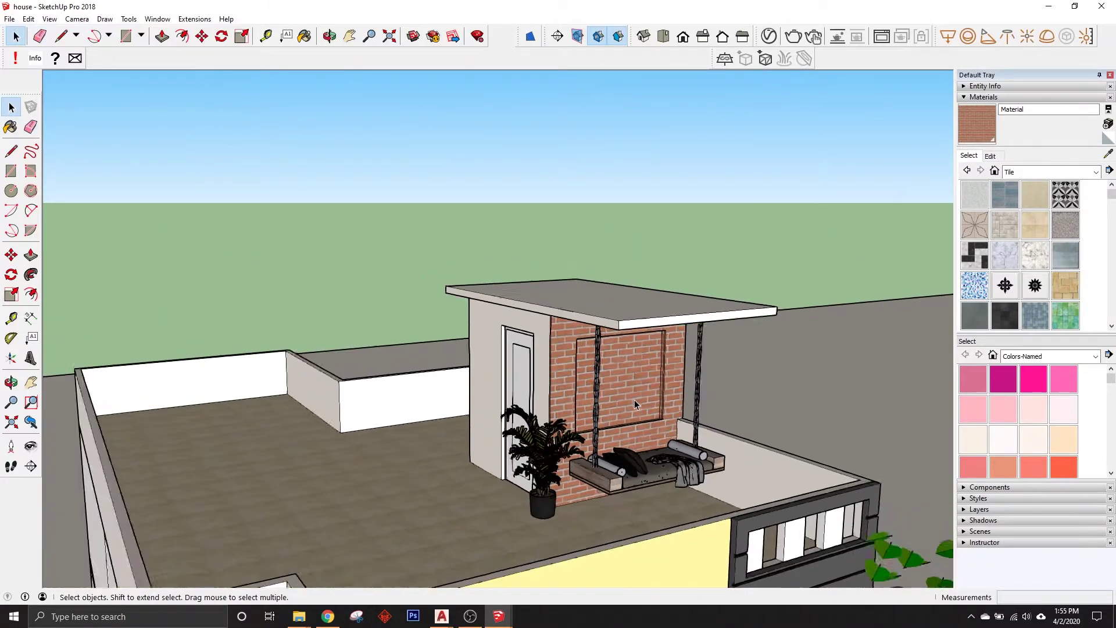
Step: Zoom out and orbit to a front view showing rooftop room, gate, tree and road
scroll(634, 399, down, 3)
mouse_move(634, 400)
middle_down()
mouse_move(577, 321)
mouse_move(407, 378)
mouse_move(351, 417)
mouse_move(689, 402)
middle_up()
scroll(605, 349, up, 3)
scroll(577, 321, down, 5)
scroll(407, 378, up, 2)
scroll(690, 401, up, 2)
scroll(689, 401, up, 1)
scroll(689, 401, up, 2)
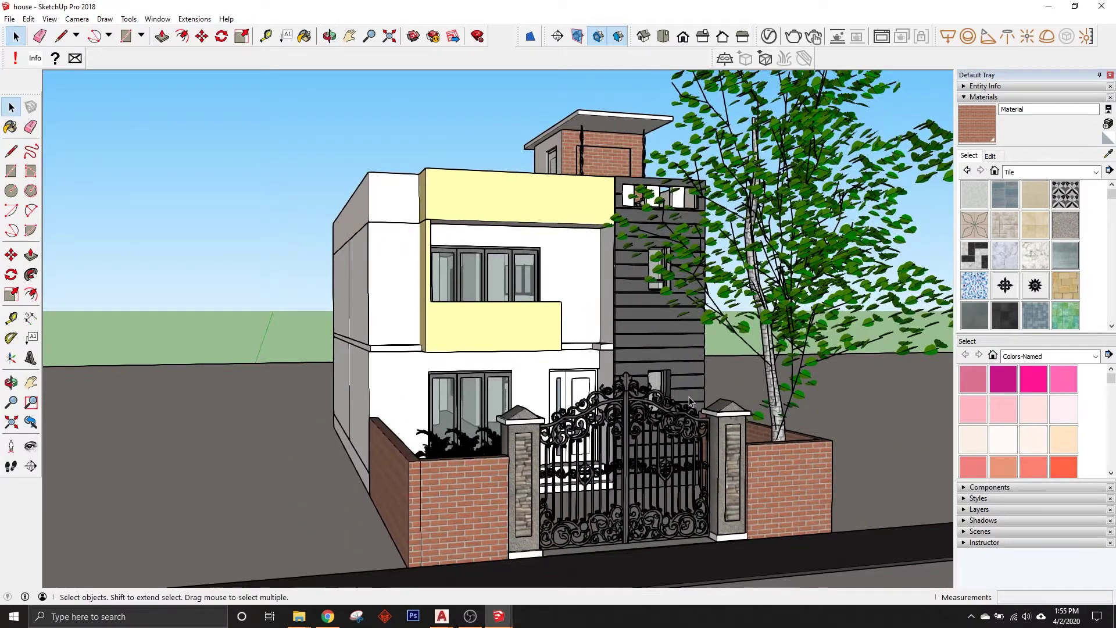
scroll(690, 401, down, 1)
mouse_move(690, 402)
middle_down()
mouse_move(664, 397)
mouse_move(656, 409)
middle_up()
scroll(665, 401, down, 2)
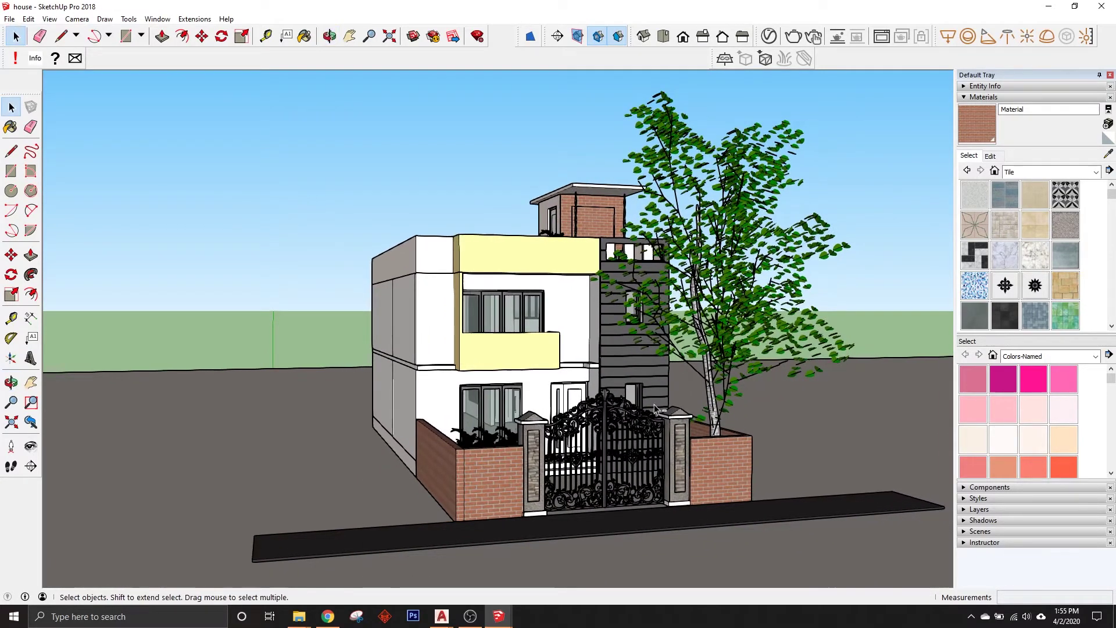